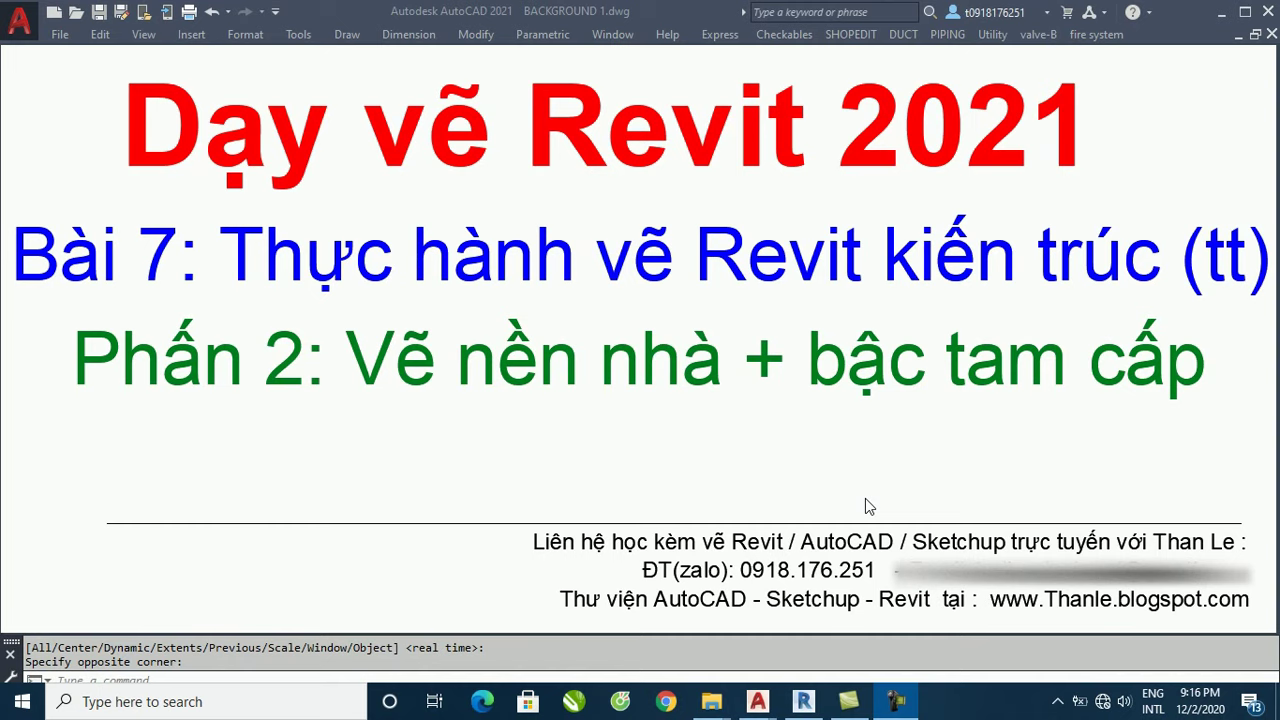
Step: Leave the AutoCAD title slide and bring up thuc hanh ve Villa.rvt's Level 1 plan in Revit
left_click(437, 452)
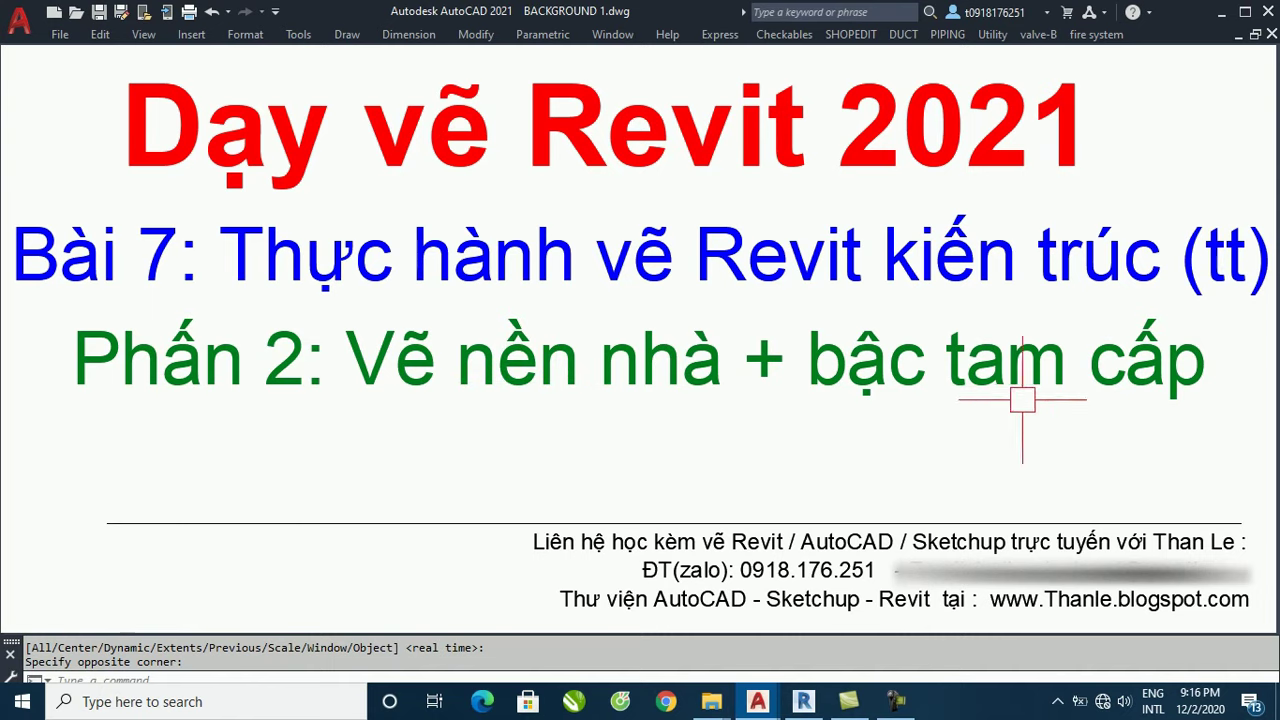
left_click(795, 701)
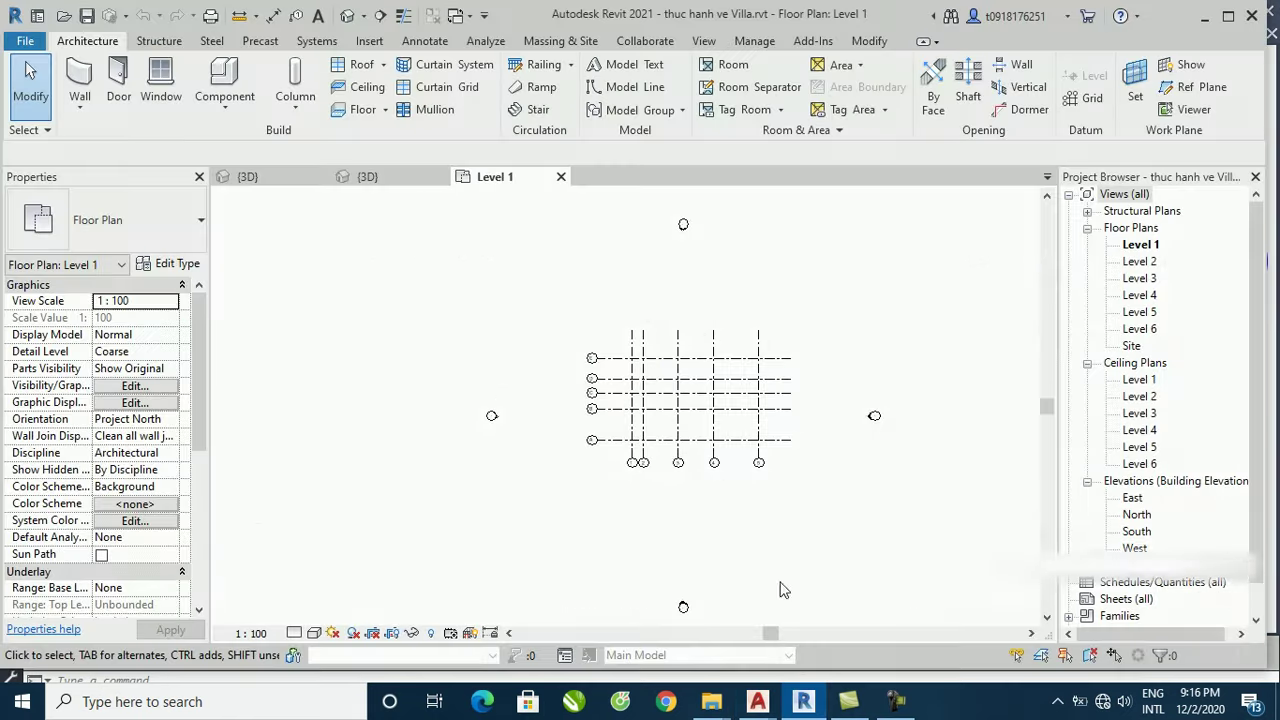
scroll(690, 400, "up", 3)
scroll(709, 423, "up", 1)
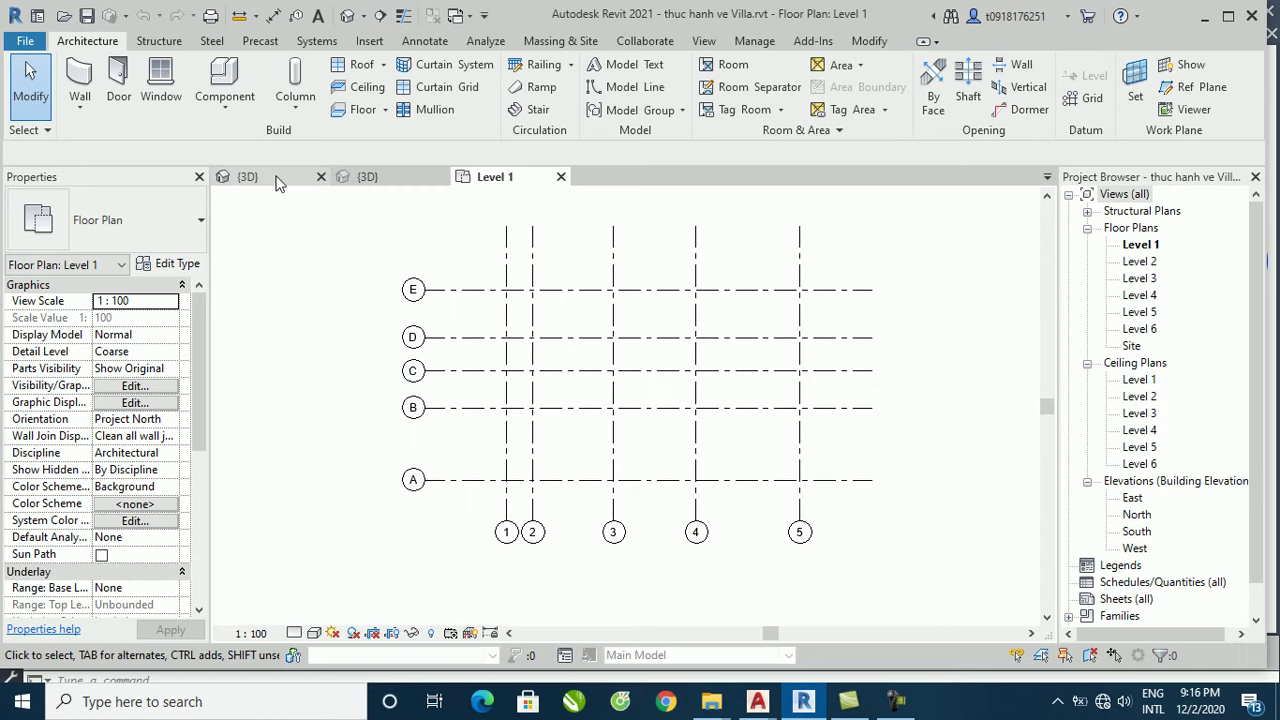
left_click(370, 178)
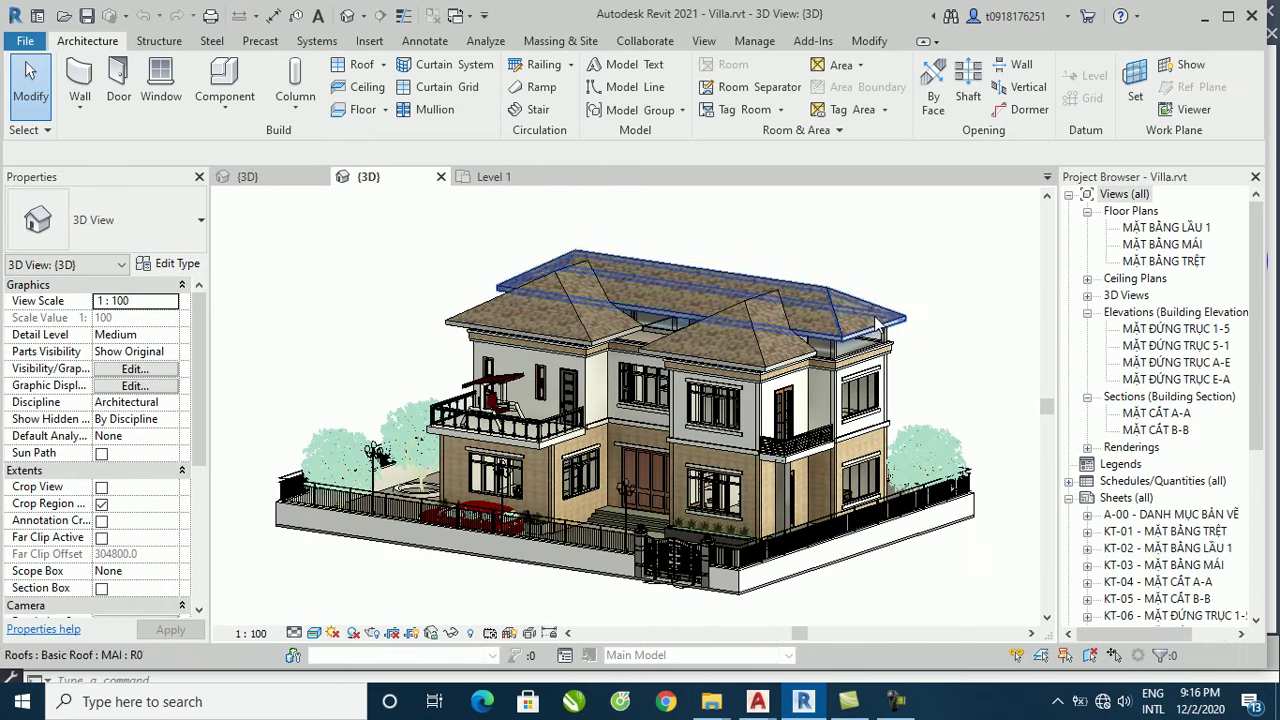
scroll(634, 505, "up", 1)
scroll(634, 505, "up", 1)
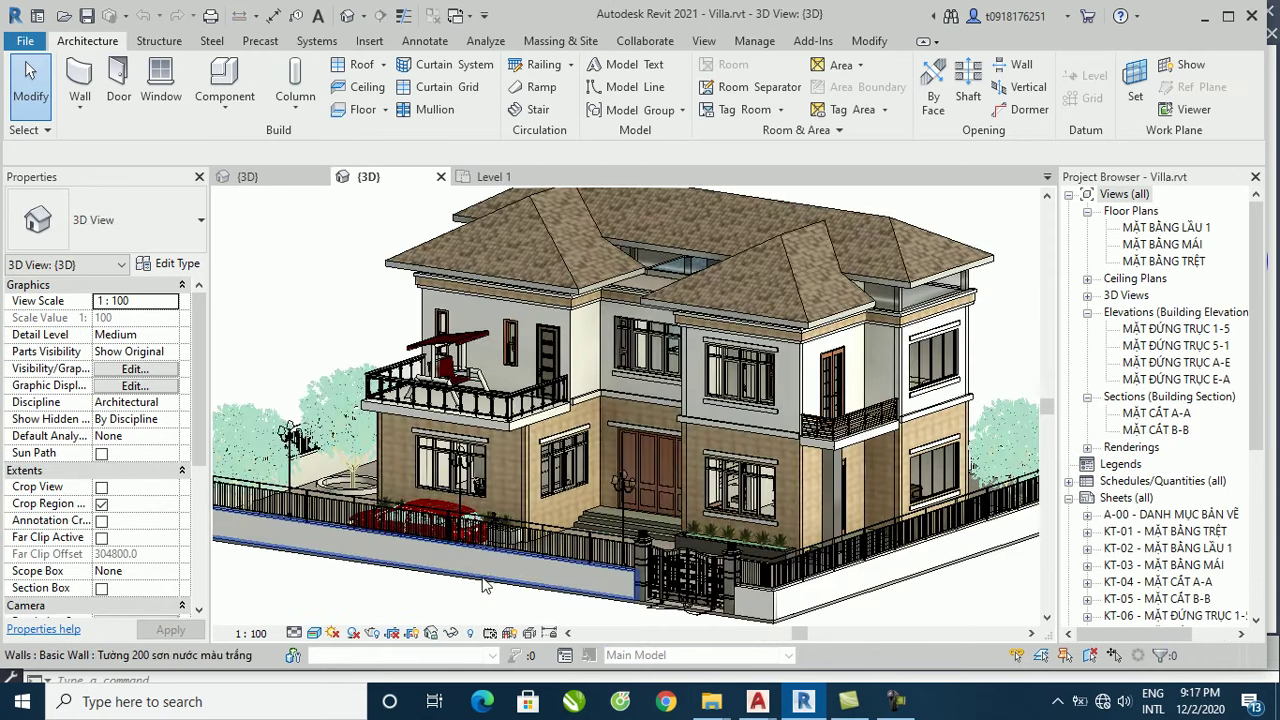
left_click(277, 182)
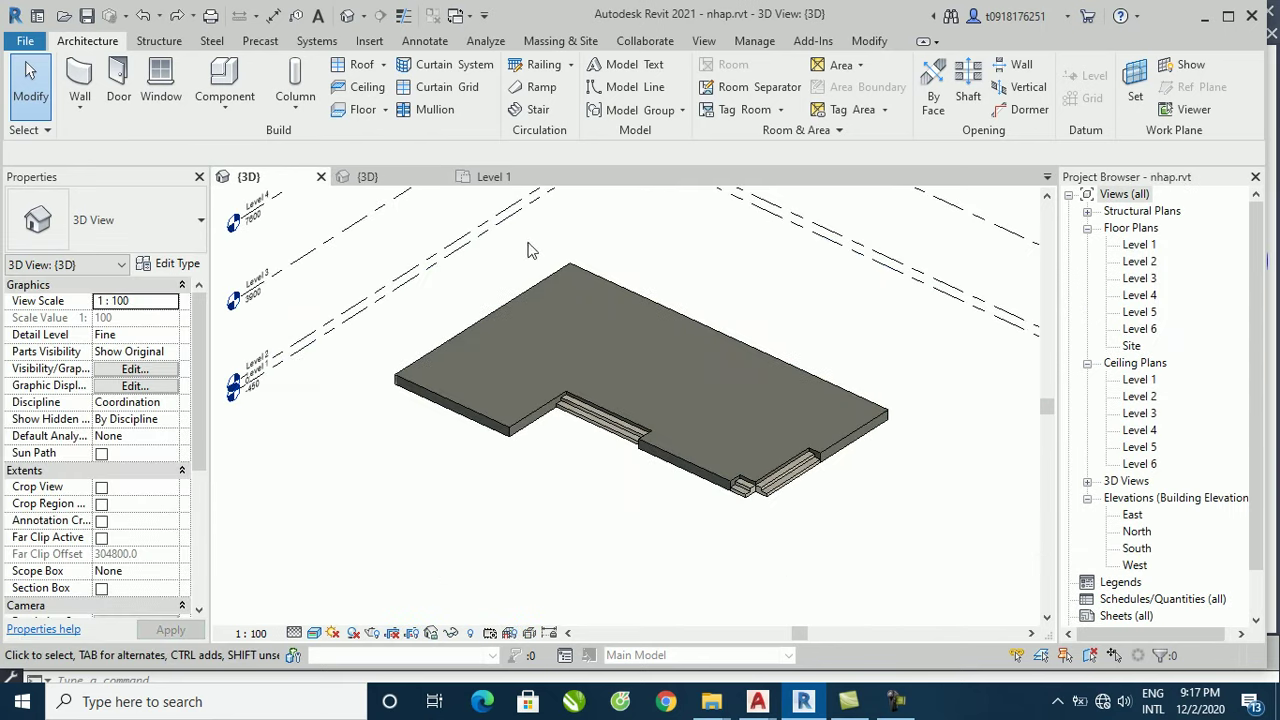
scroll(530, 420, "up", 2)
scroll(599, 415, "up", 2)
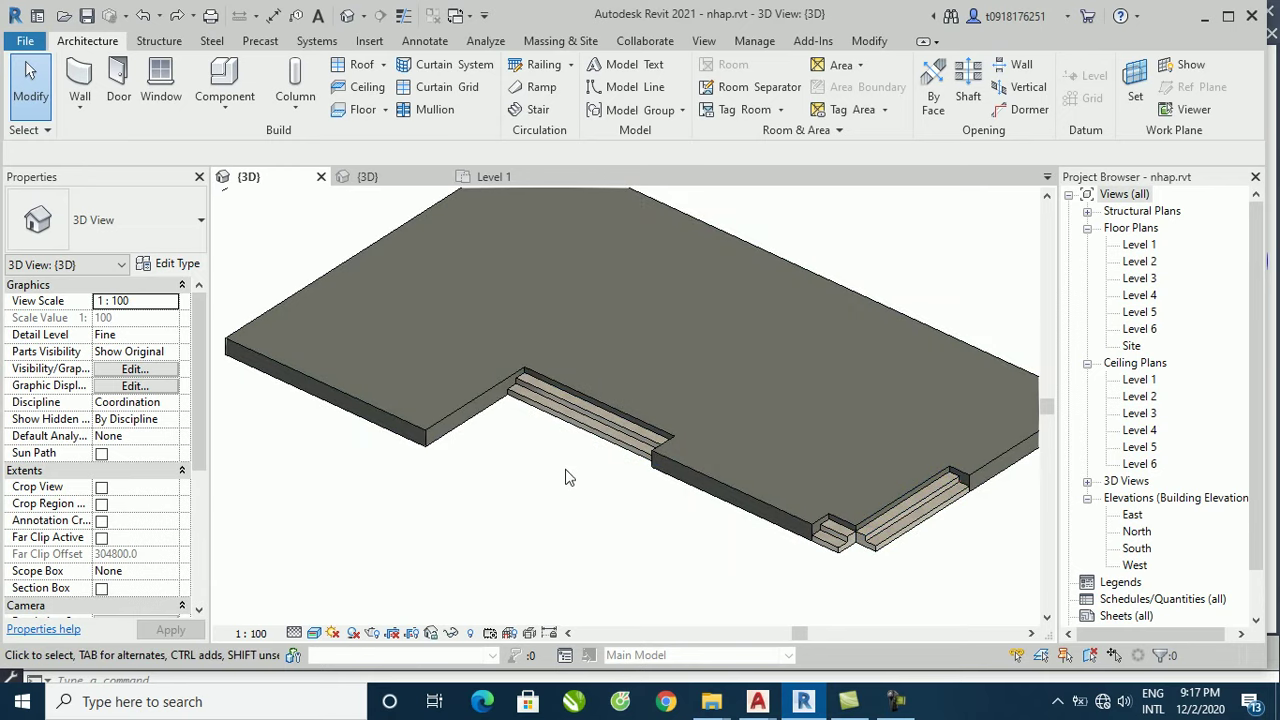
scroll(486, 506, "down", 1)
scroll(478, 498, "down", 1)
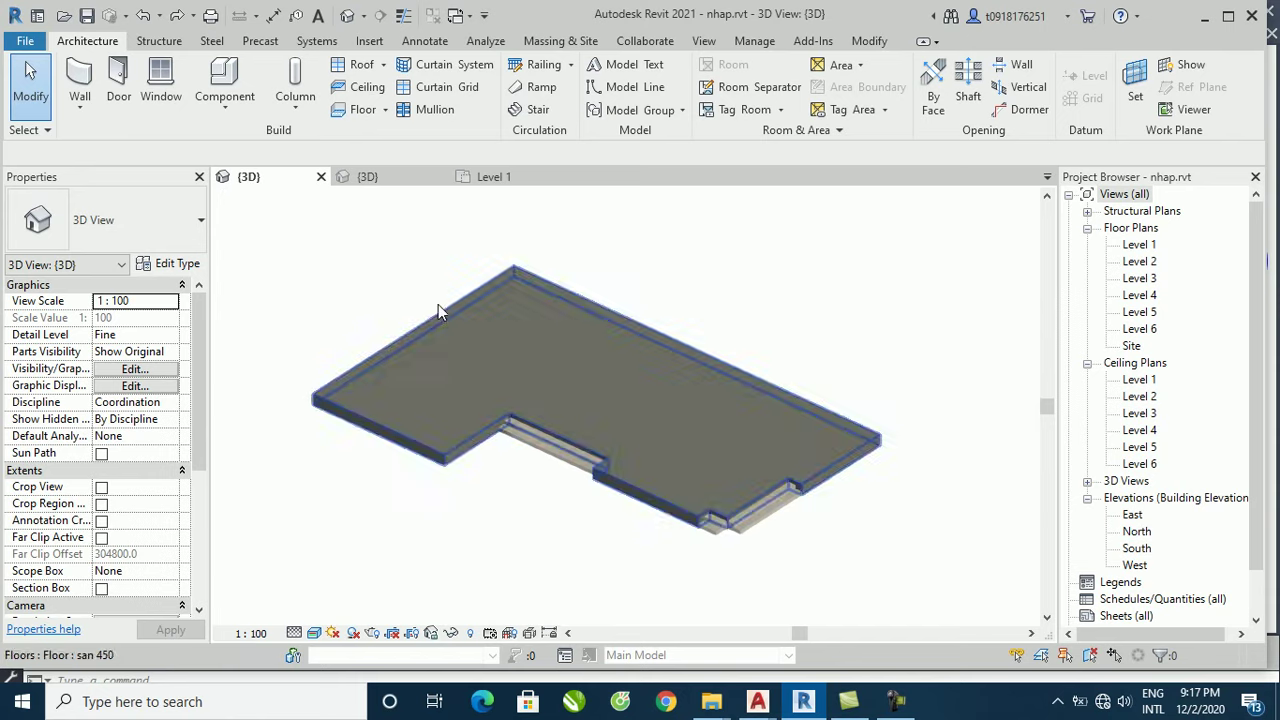
left_click(490, 177)
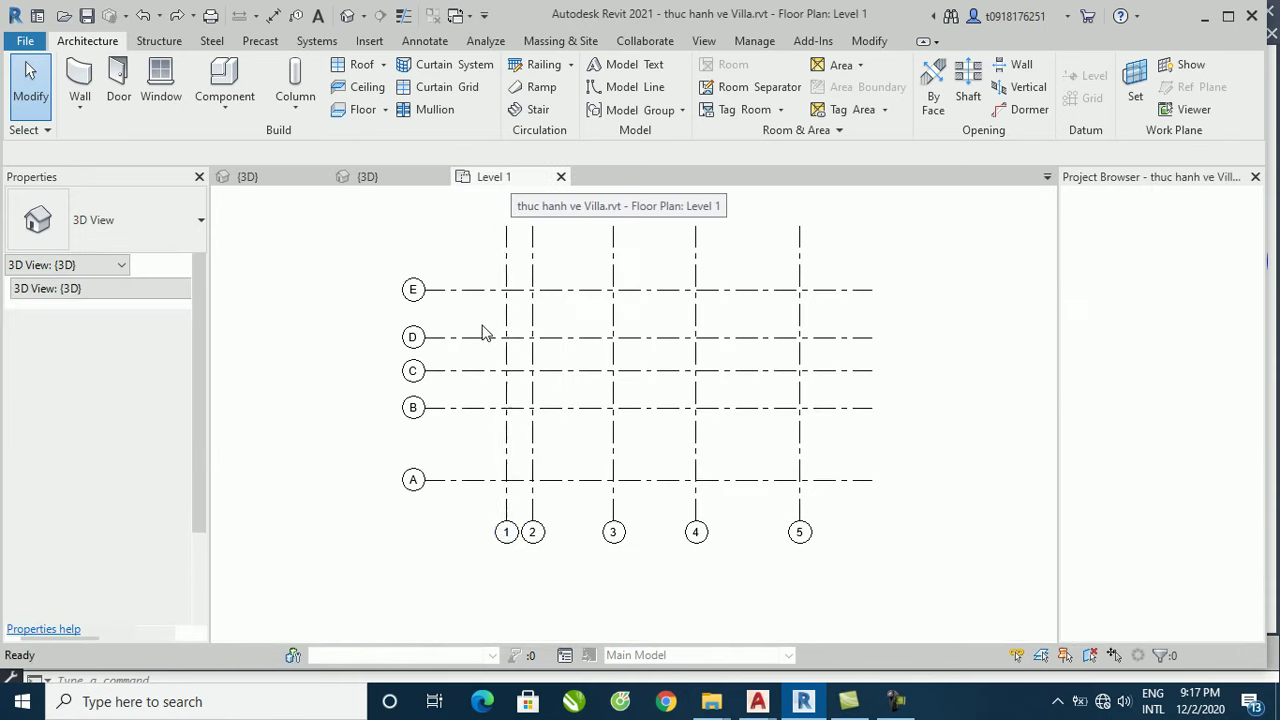
middle_click_drag(943, 377, 895, 390)
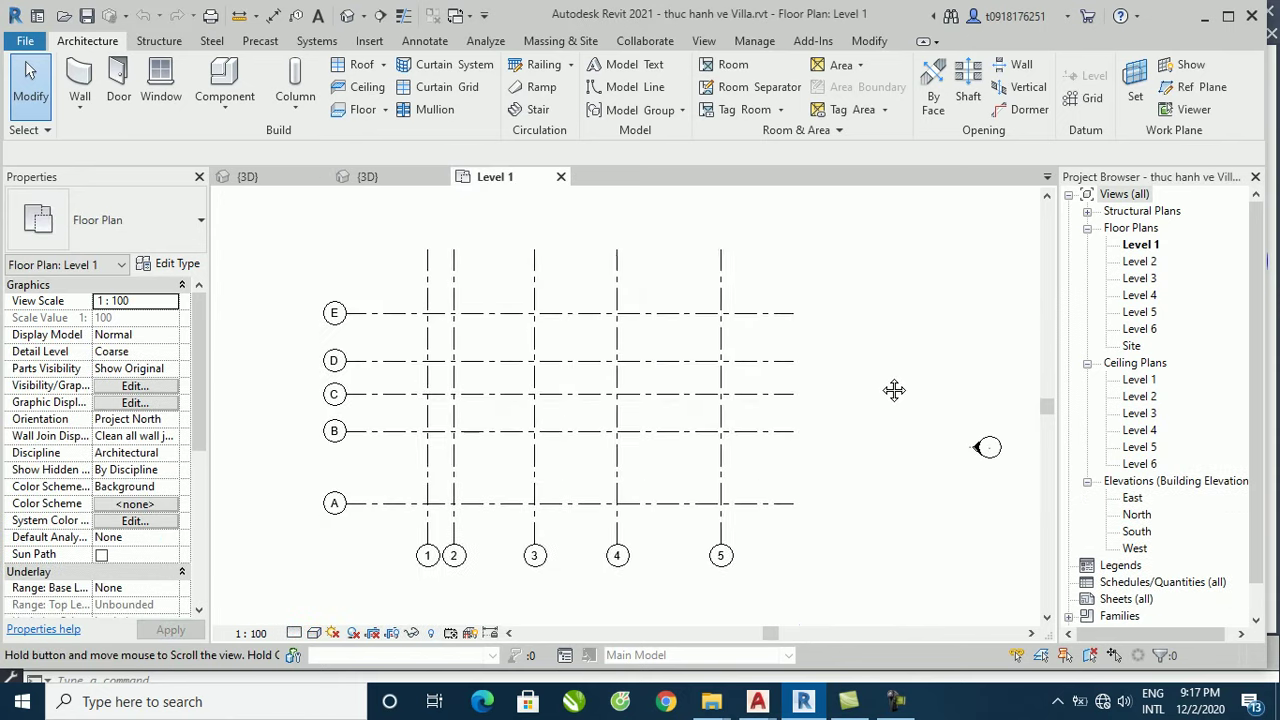
scroll(600, 345, "down", 1)
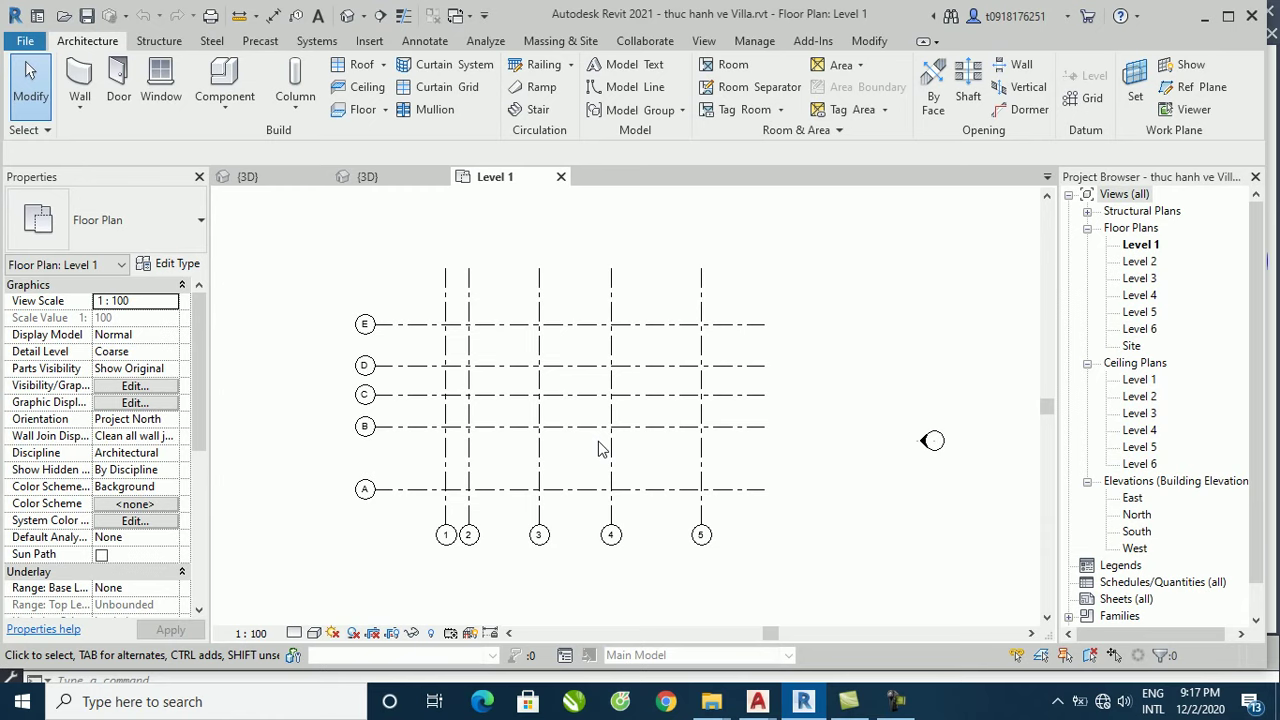
scroll(690, 312, "down", 1)
scroll(690, 312, "down", 1)
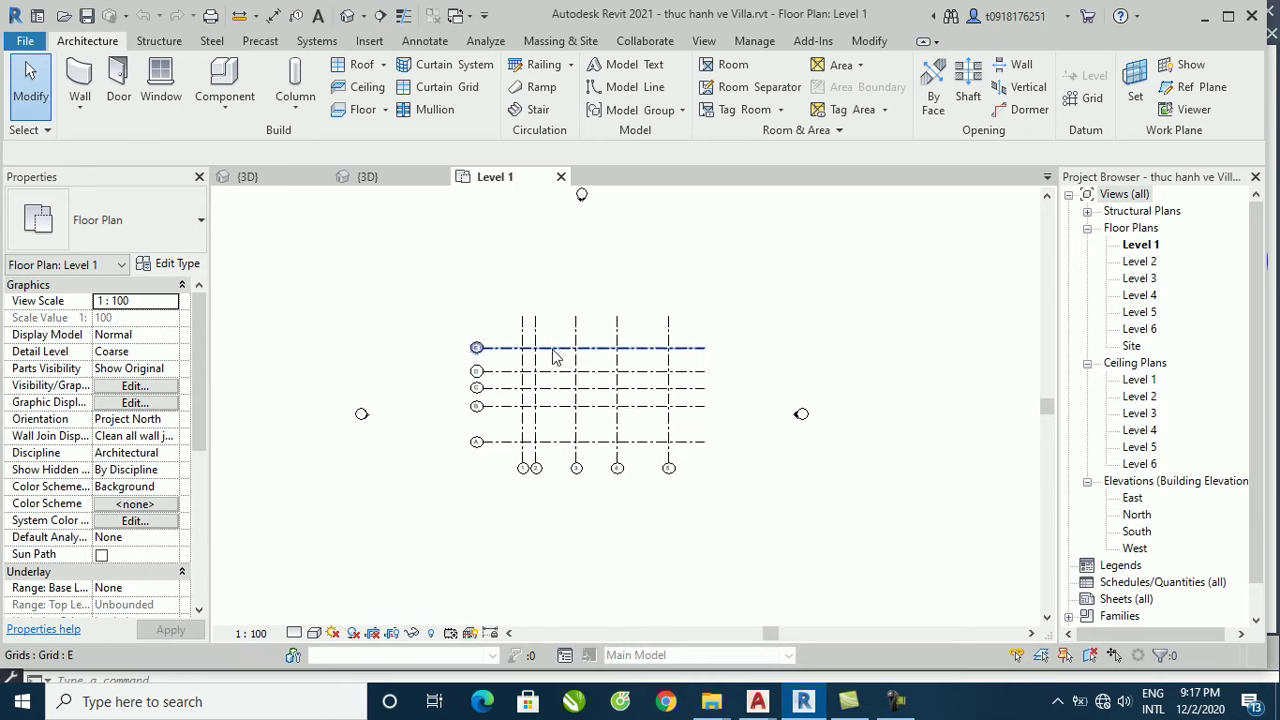
middle_click_drag(500, 402, 510, 428)
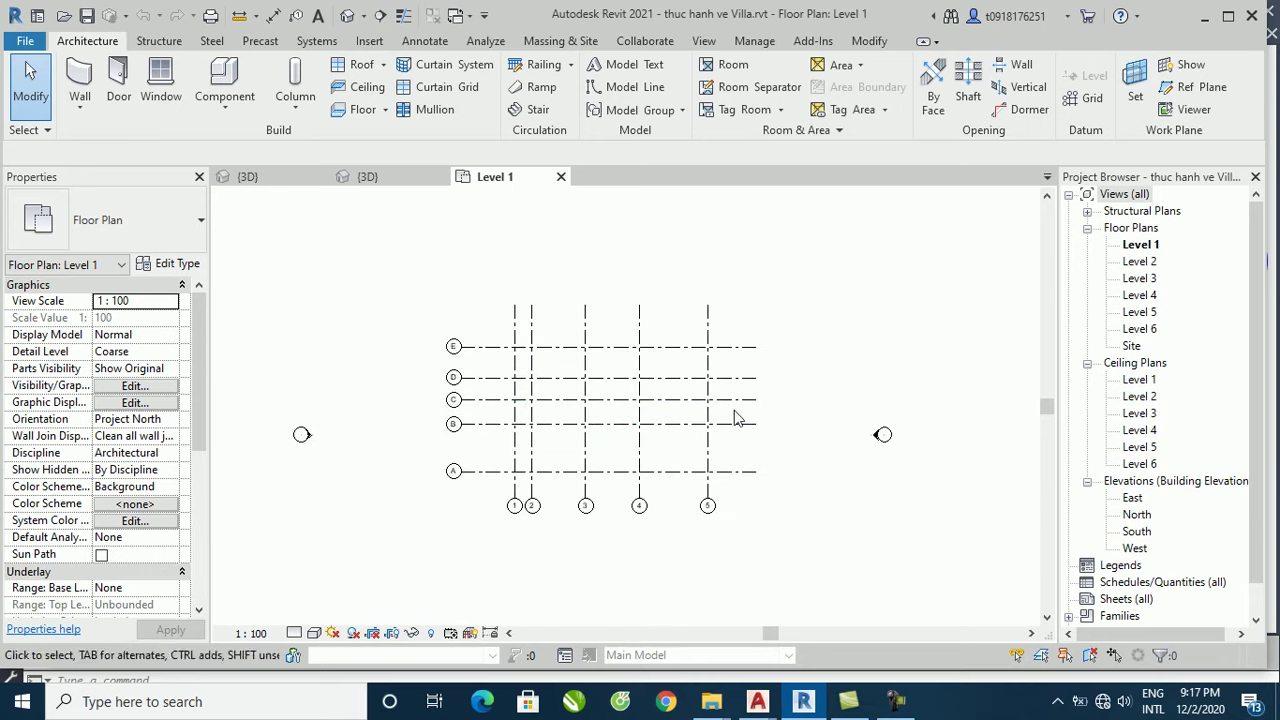
scroll(456, 565, "down", 1)
scroll(560, 515, "down", 1)
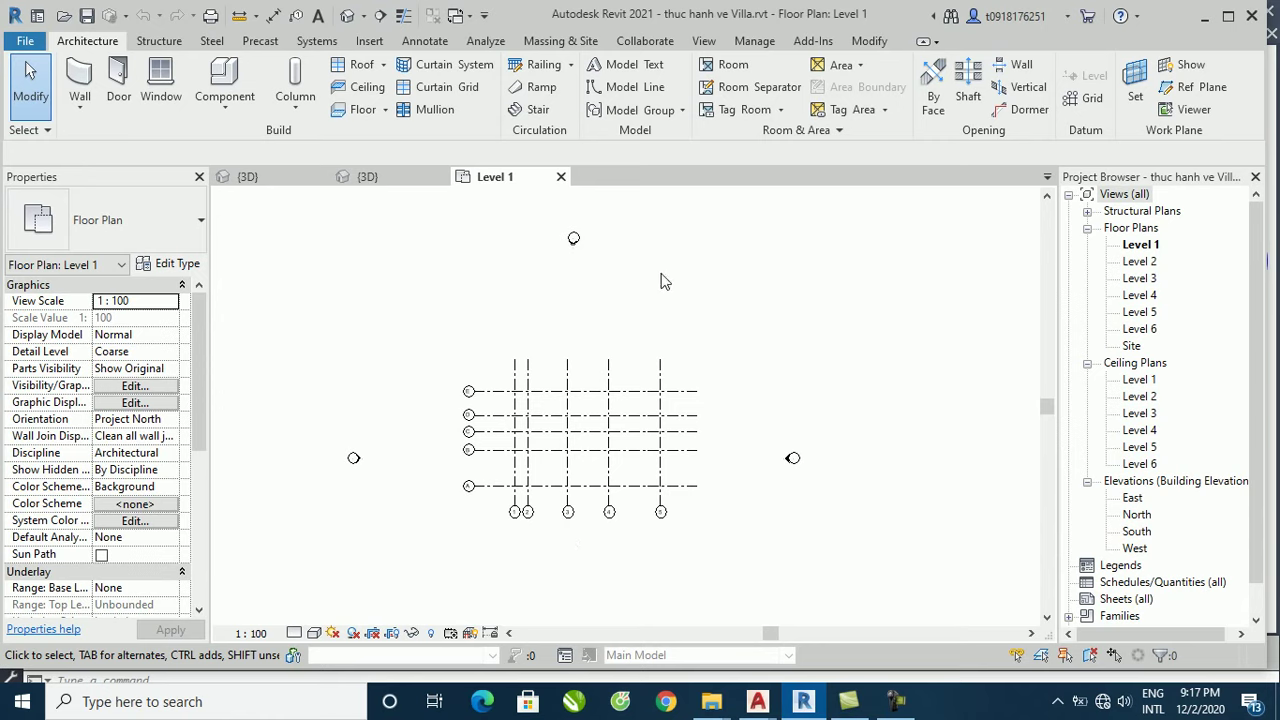
scroll(615, 335, "down", 1)
scroll(545, 366, "down", 1)
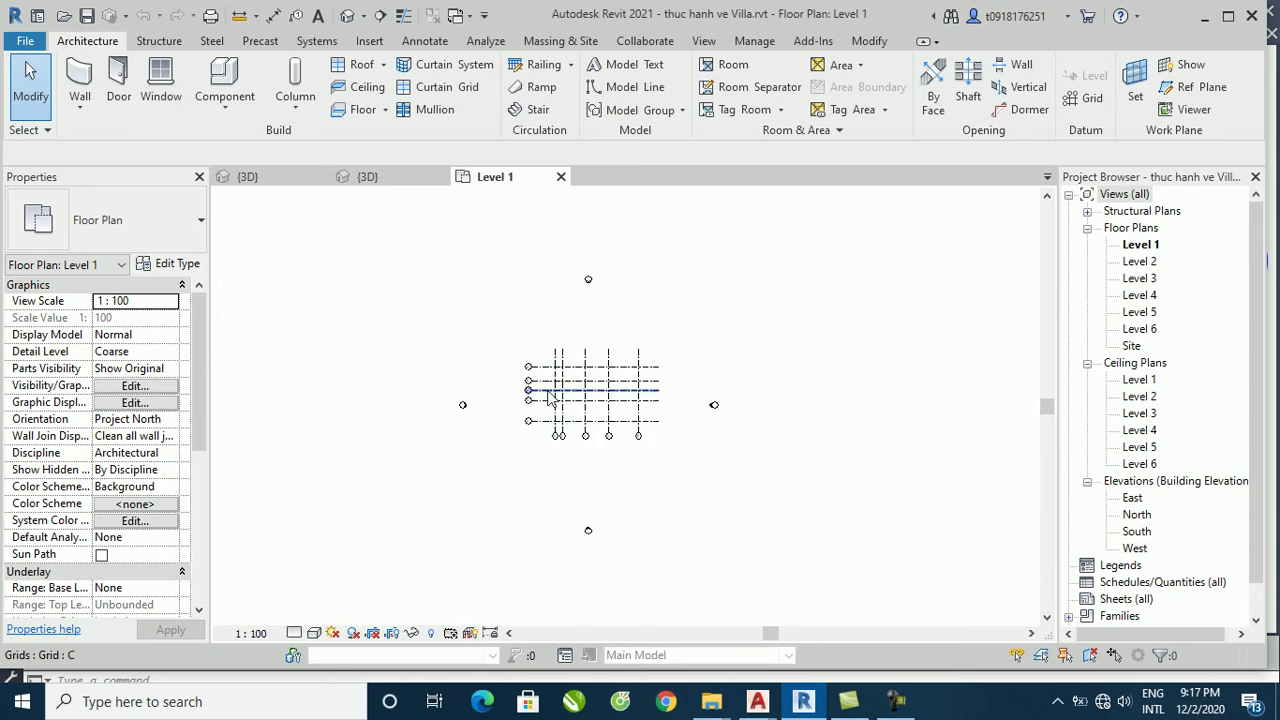
scroll(565, 410, "up", 1)
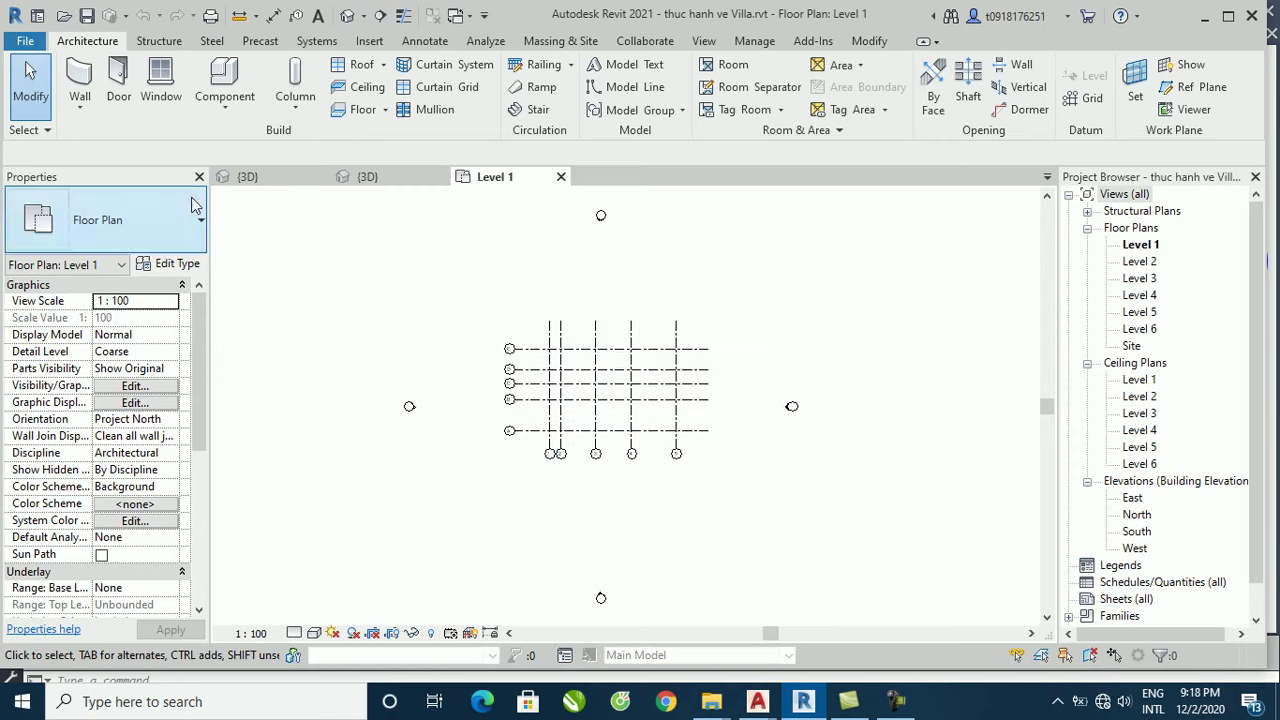
Step: Start a CAD link of Villa- MẶT BẰNG TRỆT.dwg, keeping Preserve colours
left_click(371, 45)
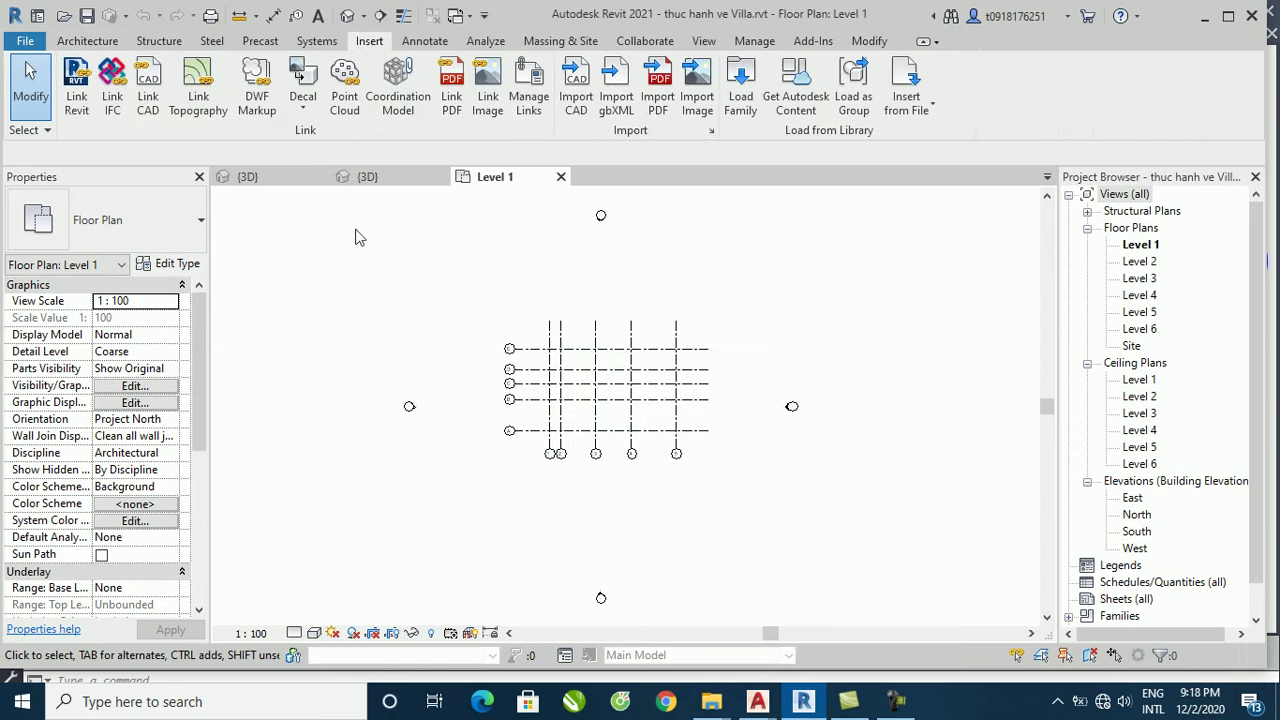
left_click(150, 100)
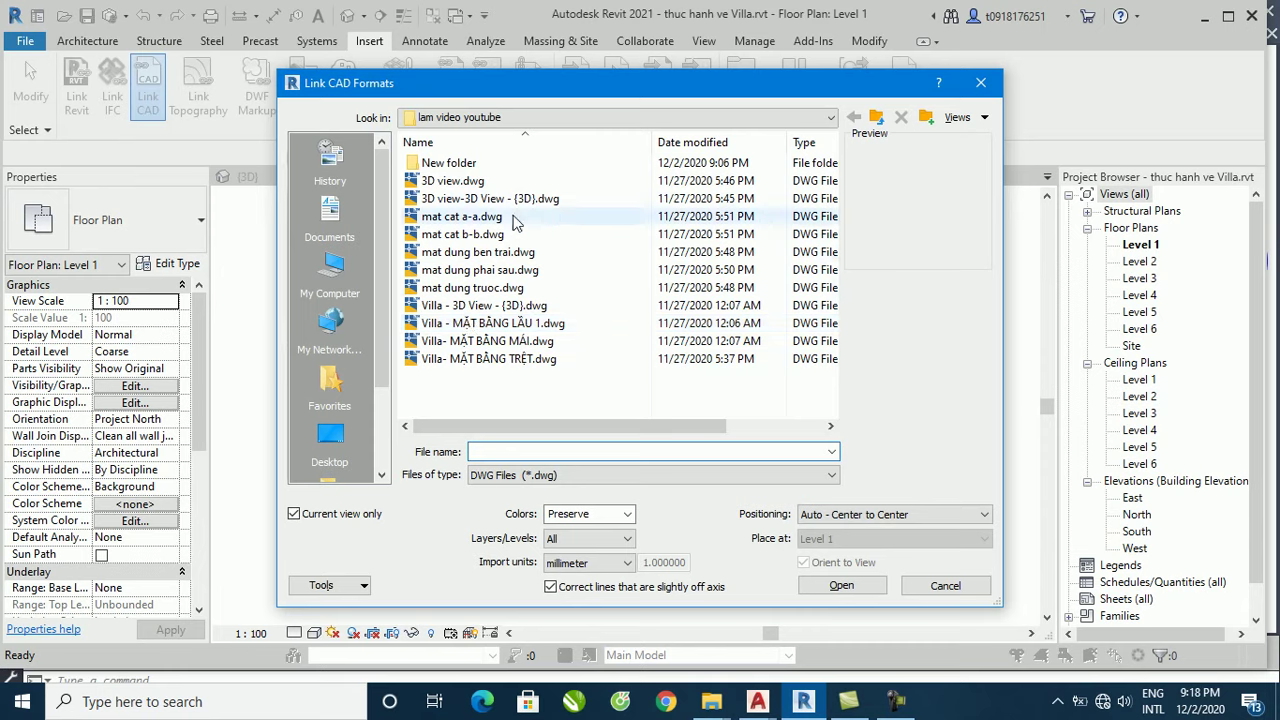
left_click(470, 358)
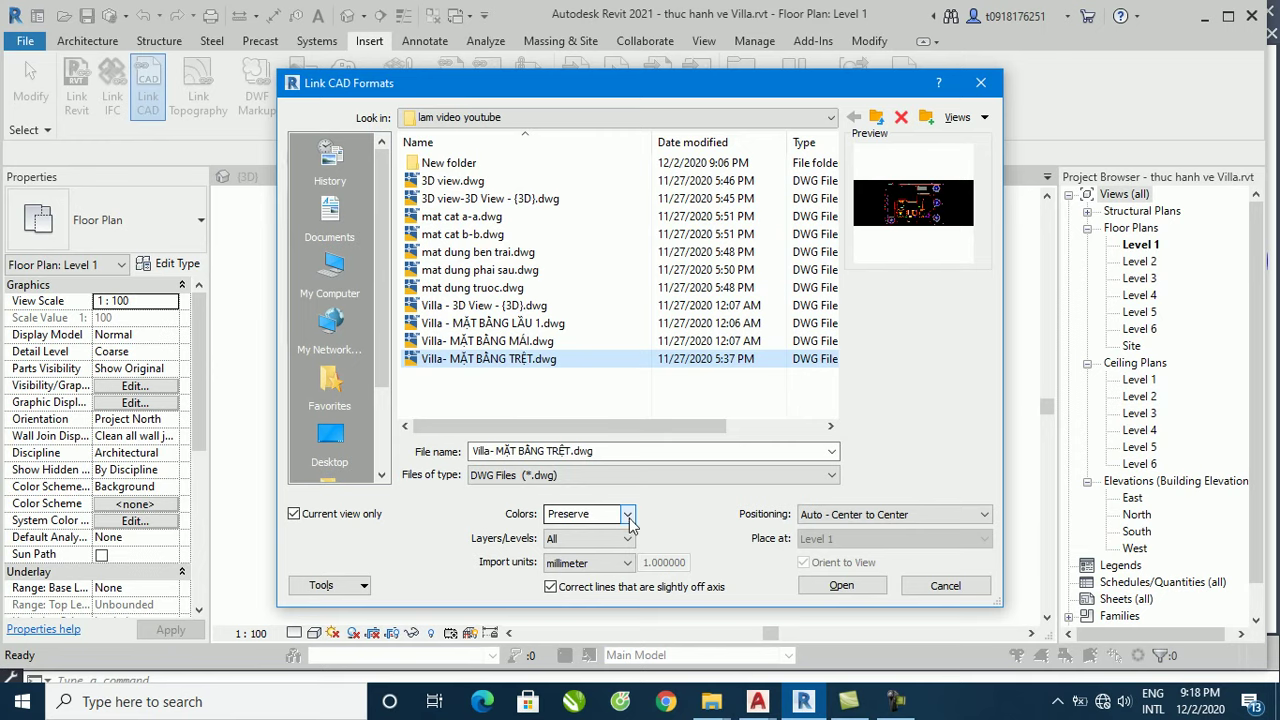
left_click(588, 515)
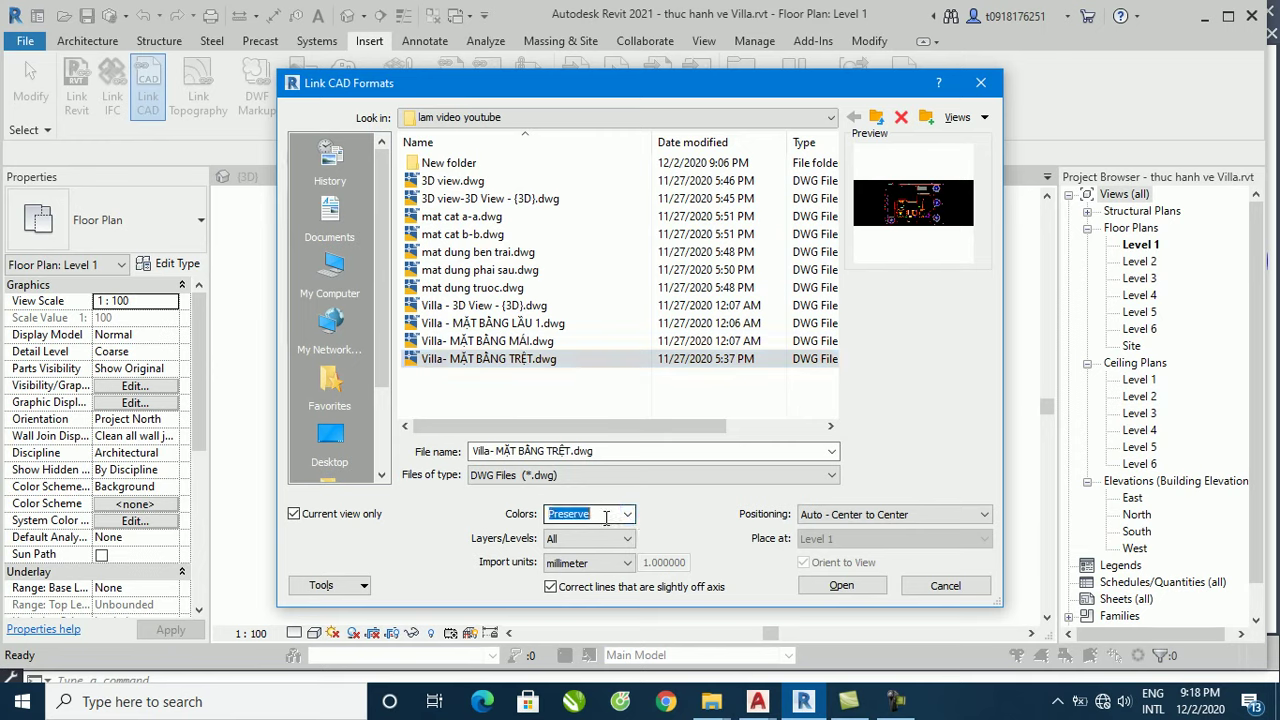
left_click(621, 515)
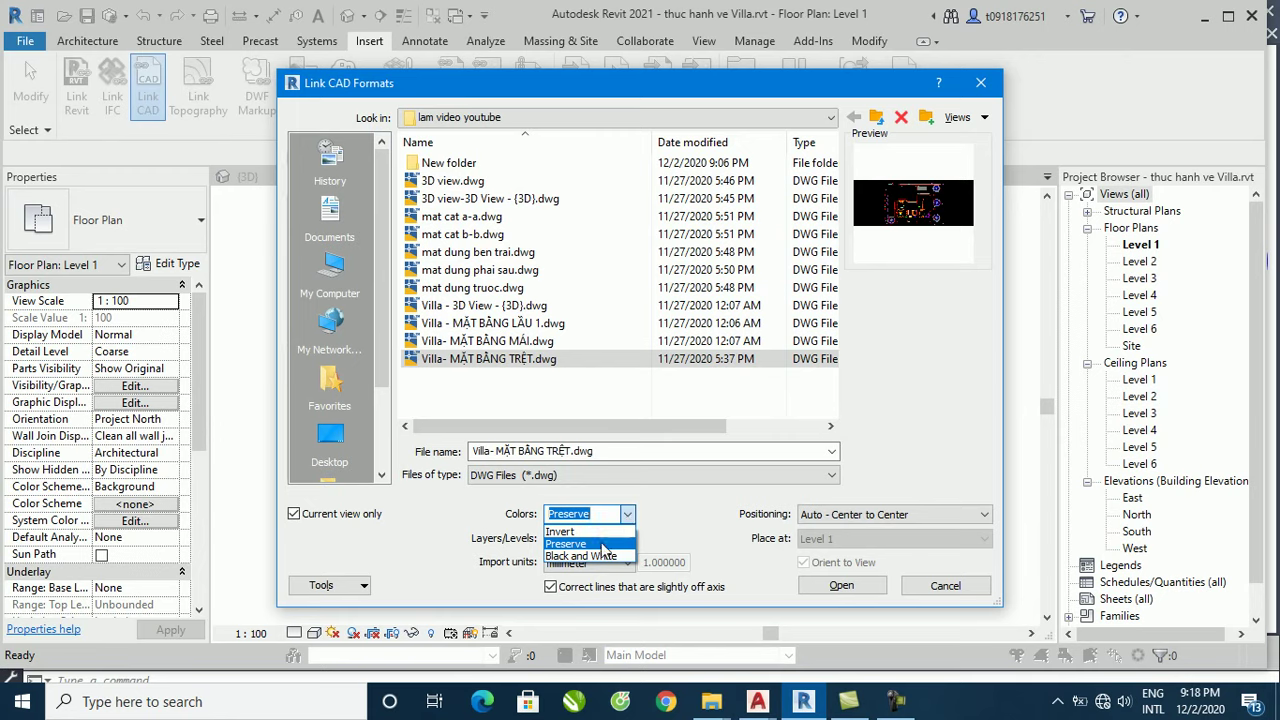
left_click(593, 557)
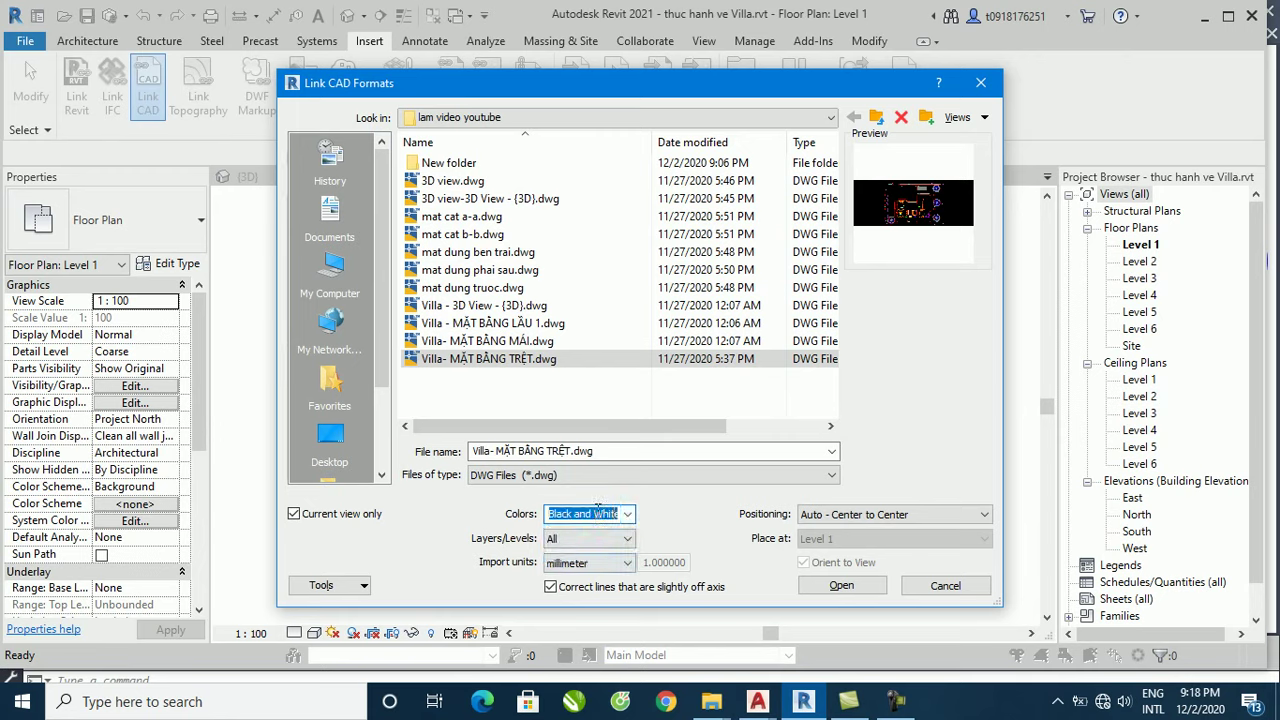
left_click(626, 515)
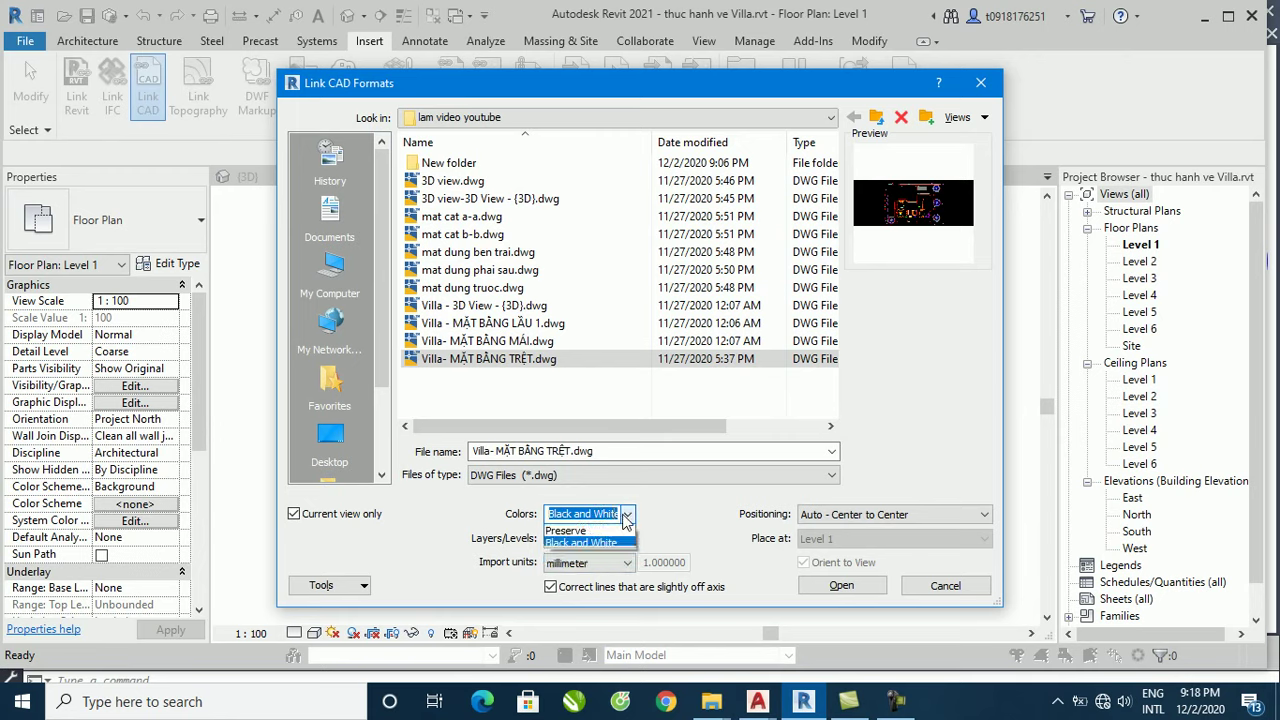
left_click(548, 542)
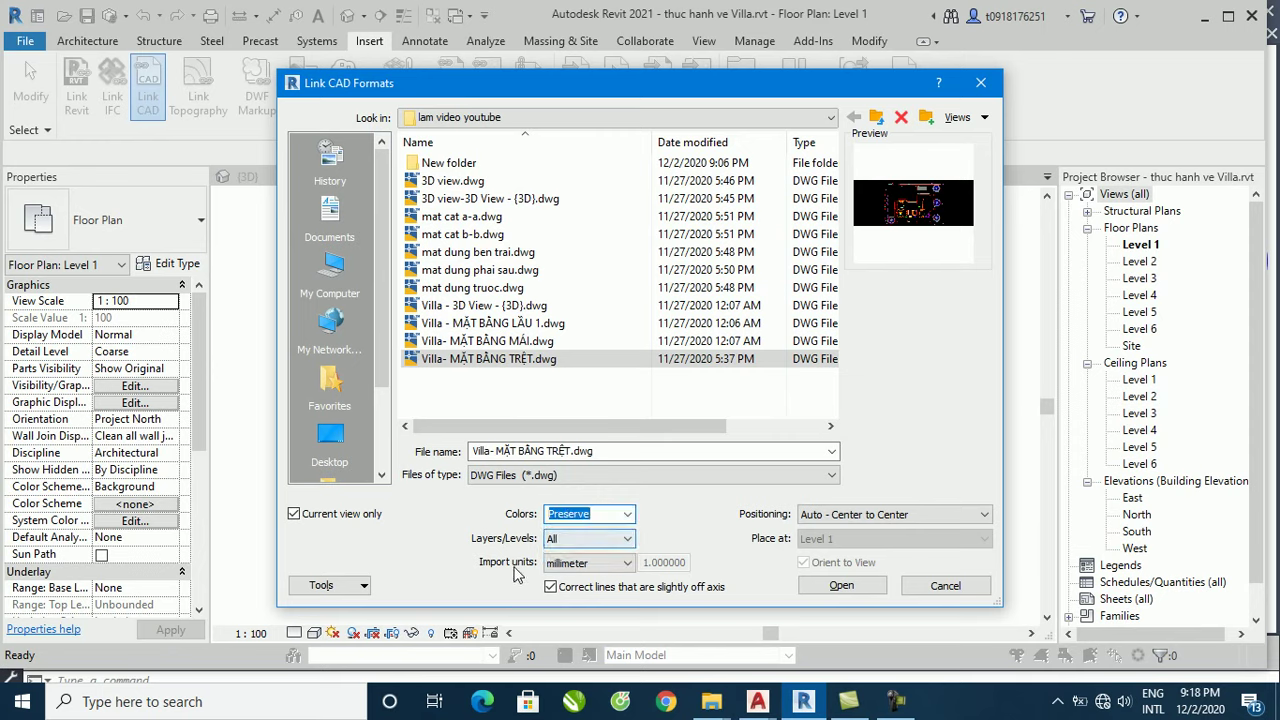
Step: Set millimeter import units and Auto - Center to Center positioning, then link the drawing
left_click(600, 563)
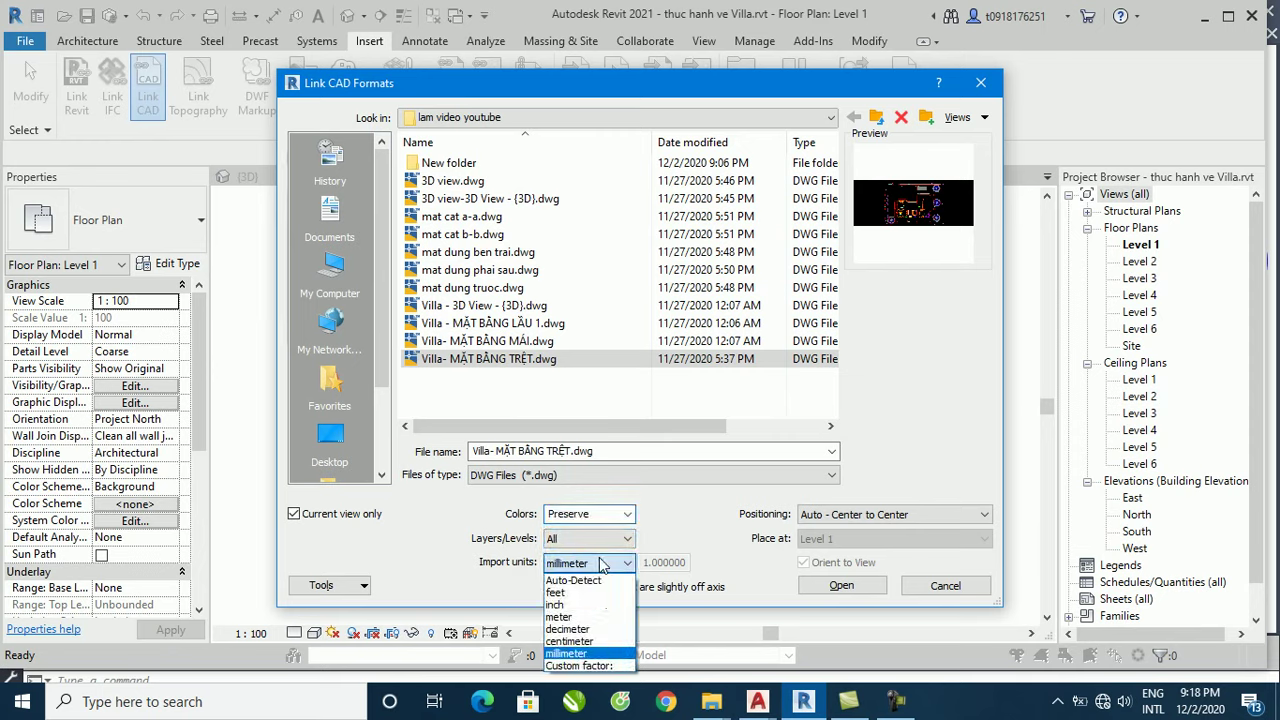
left_click(591, 655)
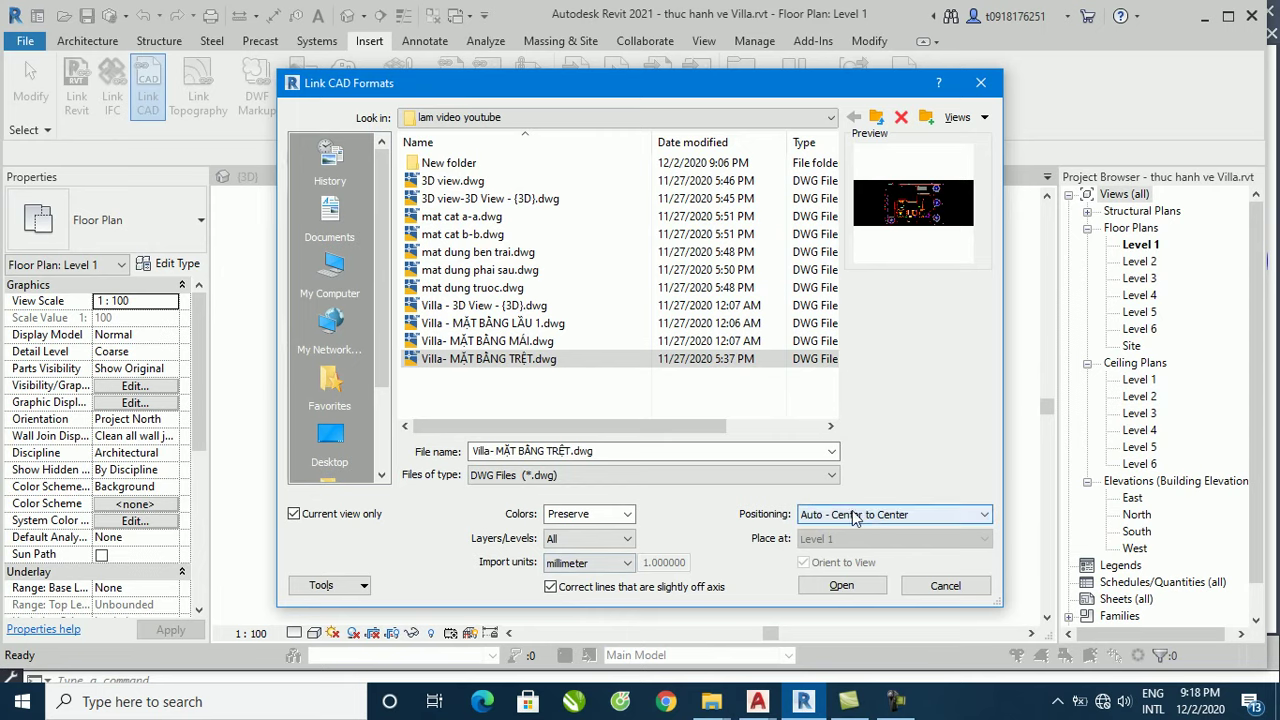
left_click(903, 515)
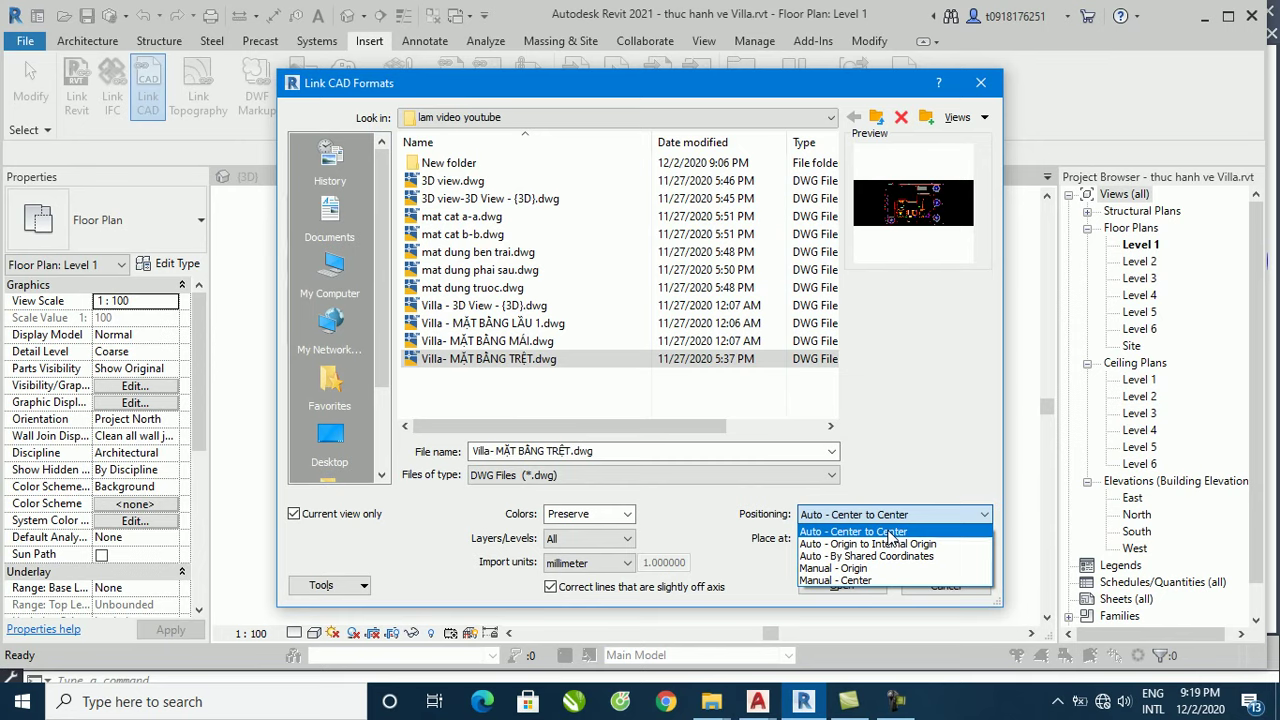
left_click(888, 533)
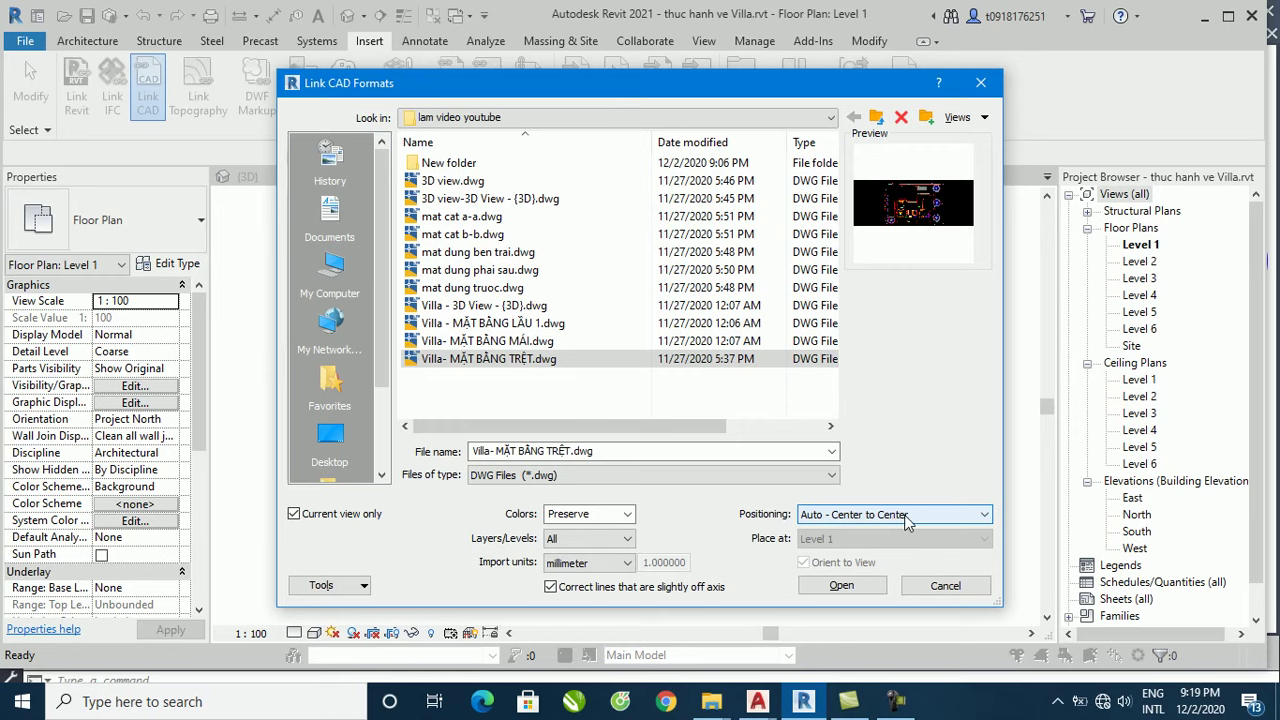
left_click(840, 588)
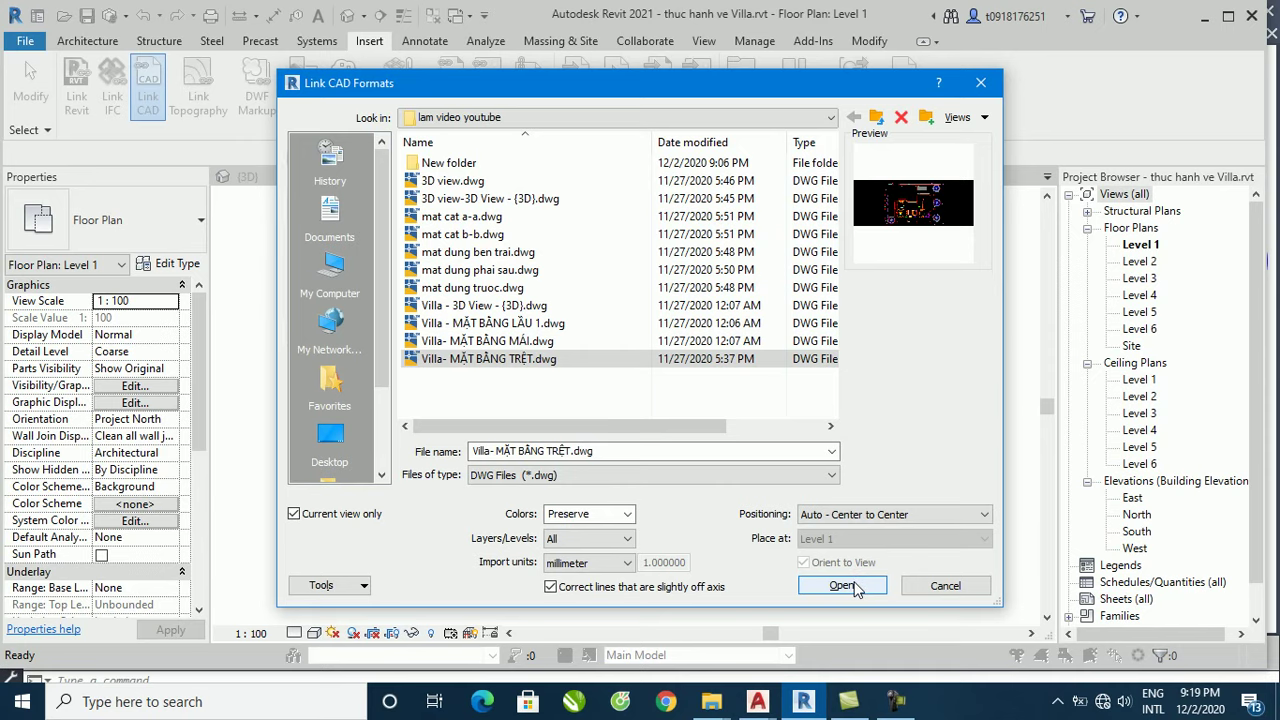
left_click(842, 586)
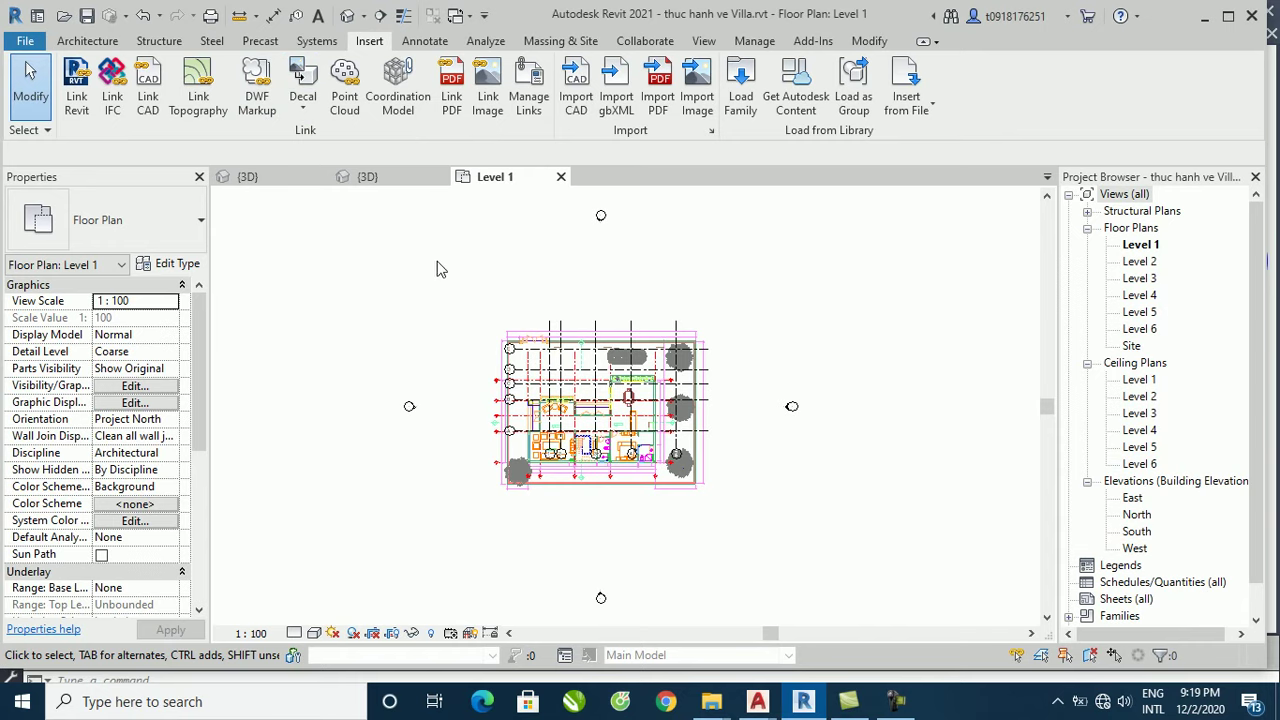
Step: Select the linked Villa- MẶT BẰNG TRỆT.dwg drawing in the Level 1 view
left_click(88, 42)
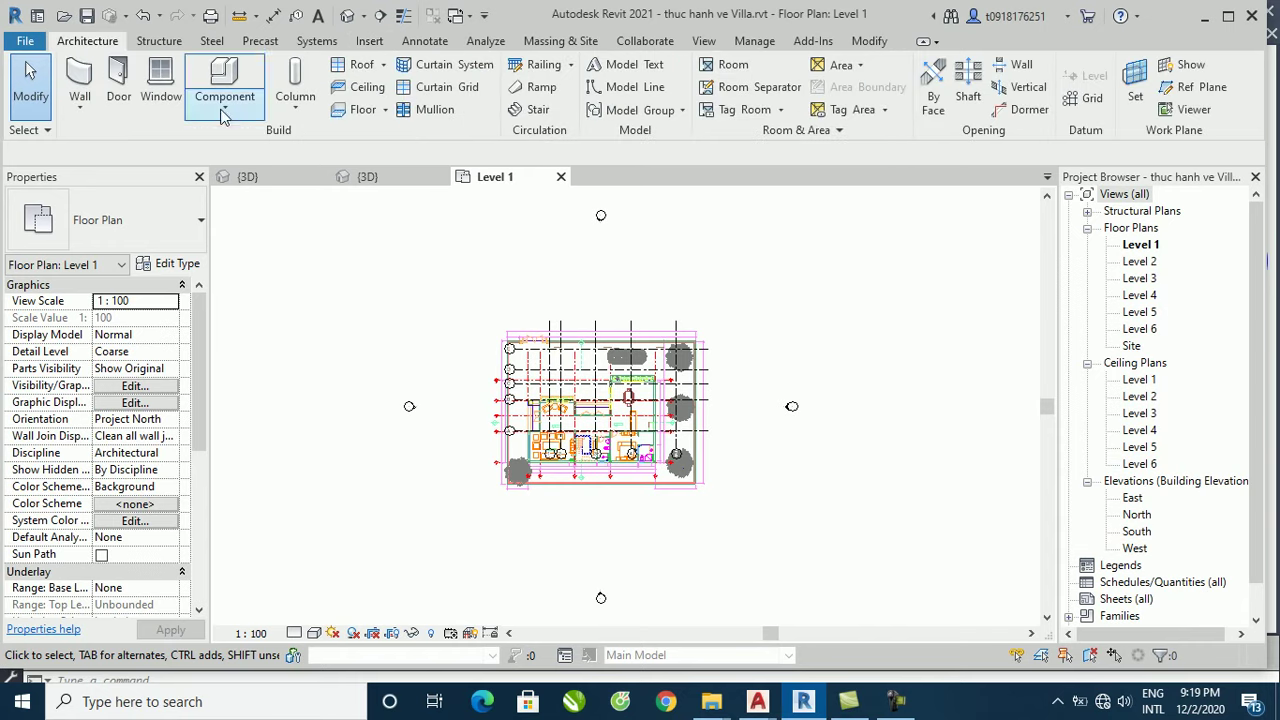
left_click(540, 338)
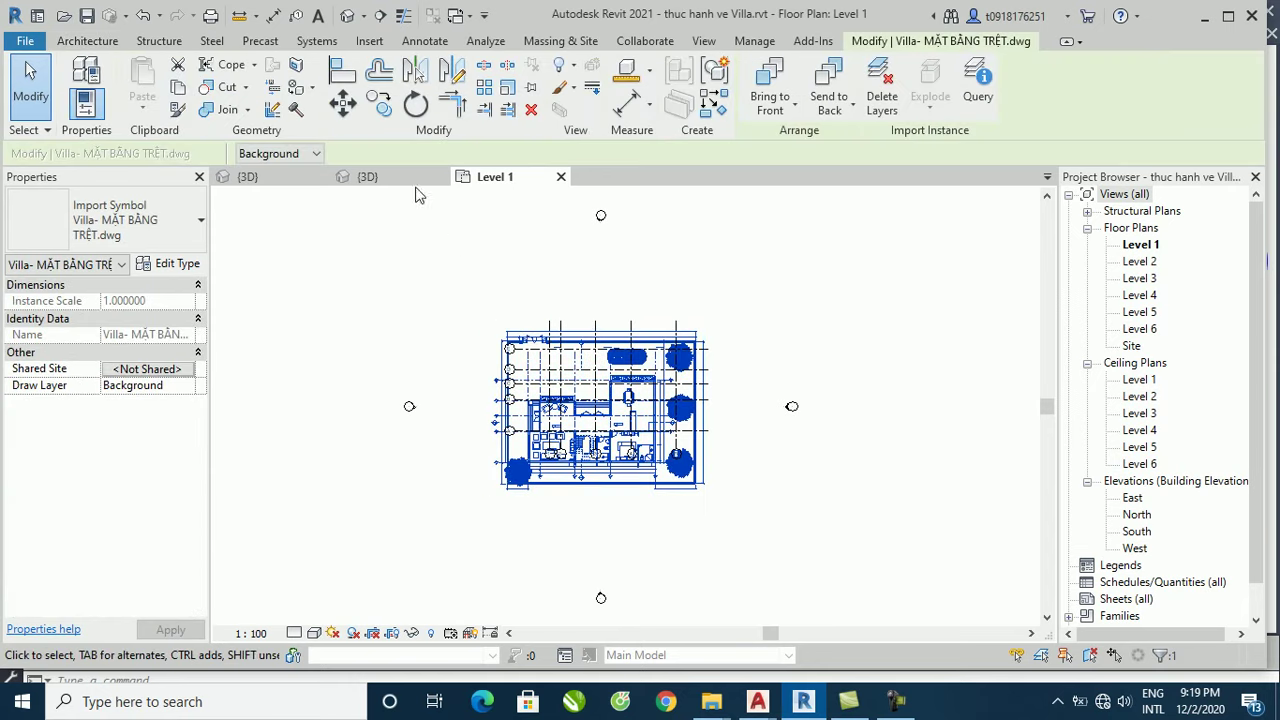
Step: Make a first move of the linked plan off to the right, then reselect it
left_click(342, 104)
left_click(574, 343)
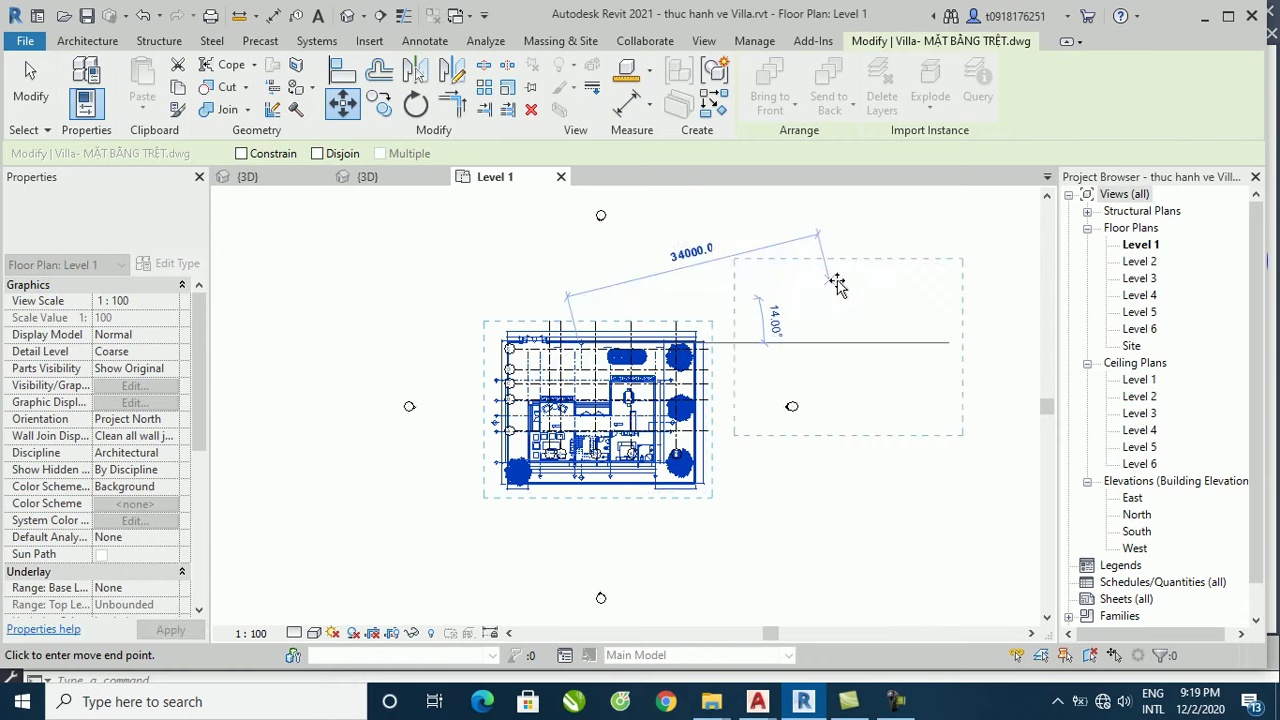
left_click(812, 296)
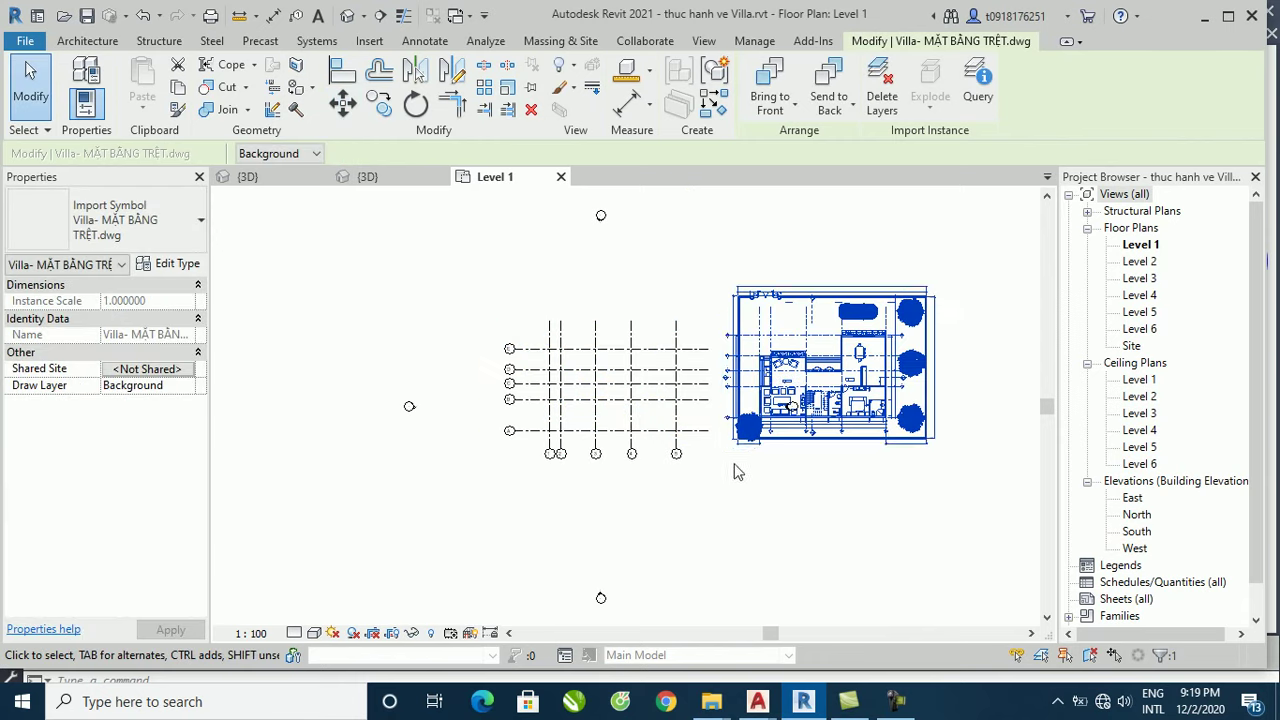
scroll(765, 390, "up", 2)
scroll(768, 370, "up", 3)
scroll(770, 363, "up", 1)
scroll(770, 363, "up", 2)
scroll(770, 363, "up", 1)
scroll(768, 363, "up", 2)
scroll(724, 356, "up", 2)
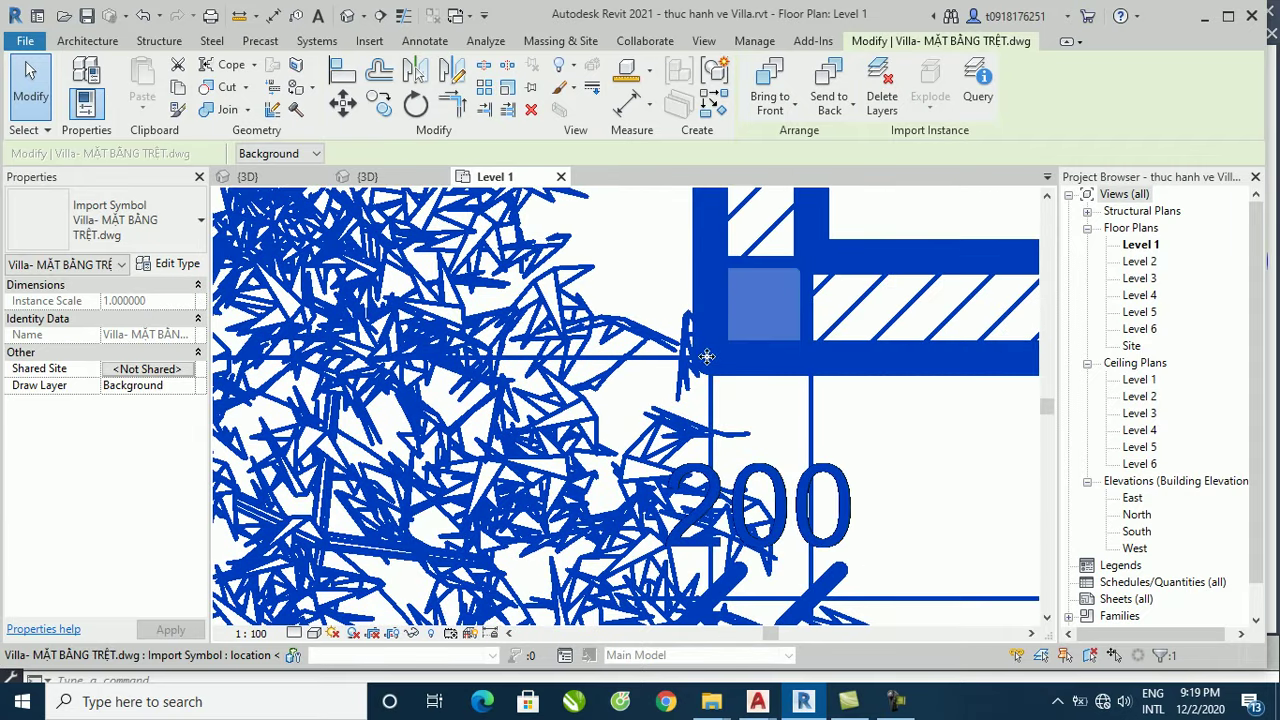
left_click(655, 242)
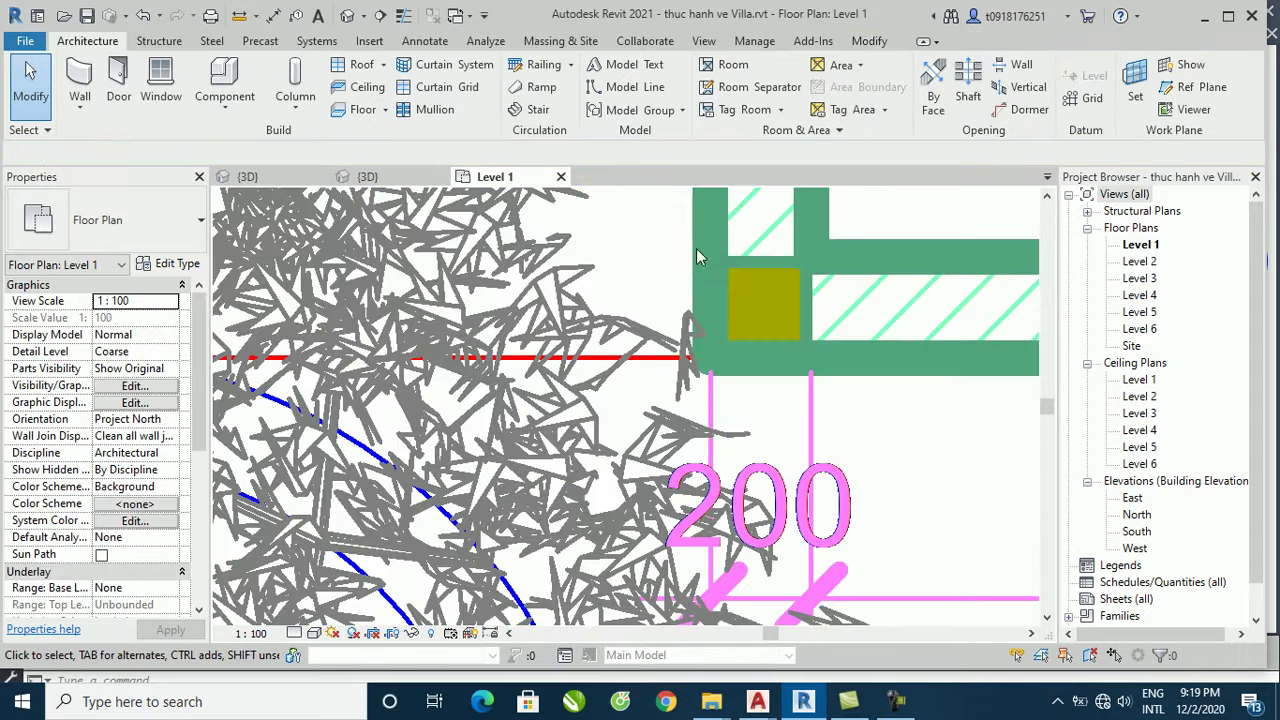
scroll(555, 415, "down", 2)
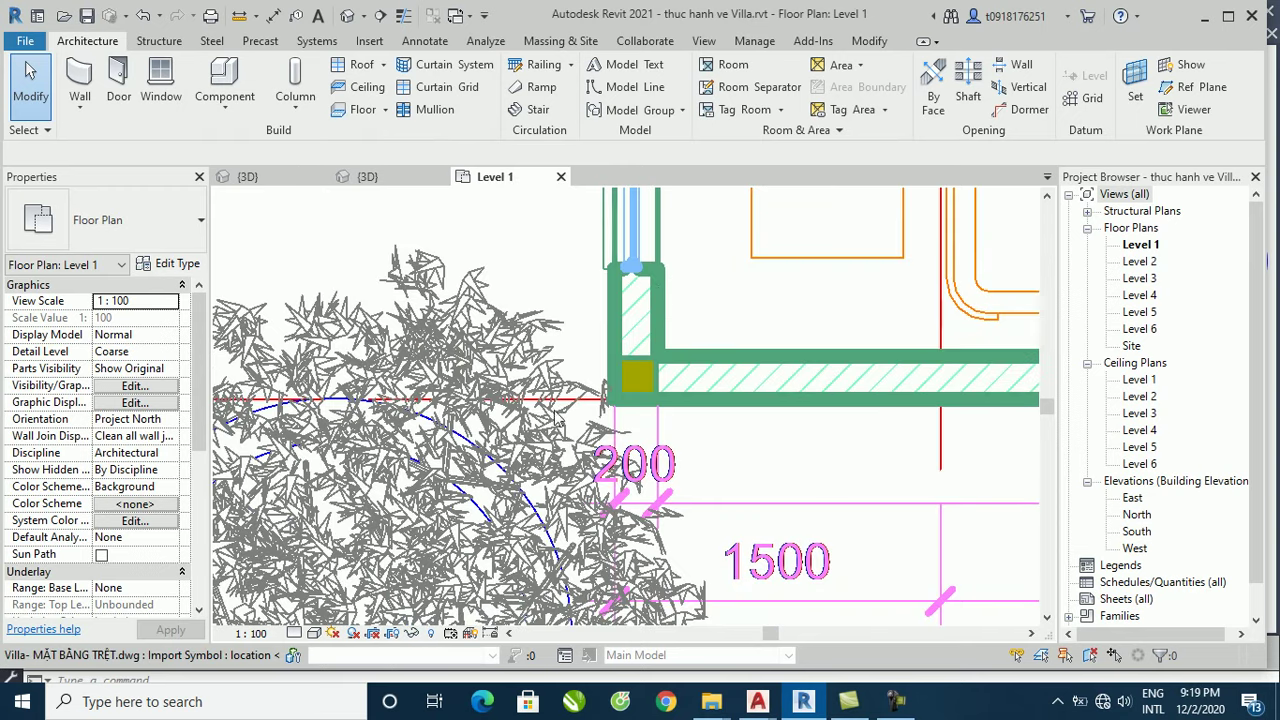
left_click(665, 278)
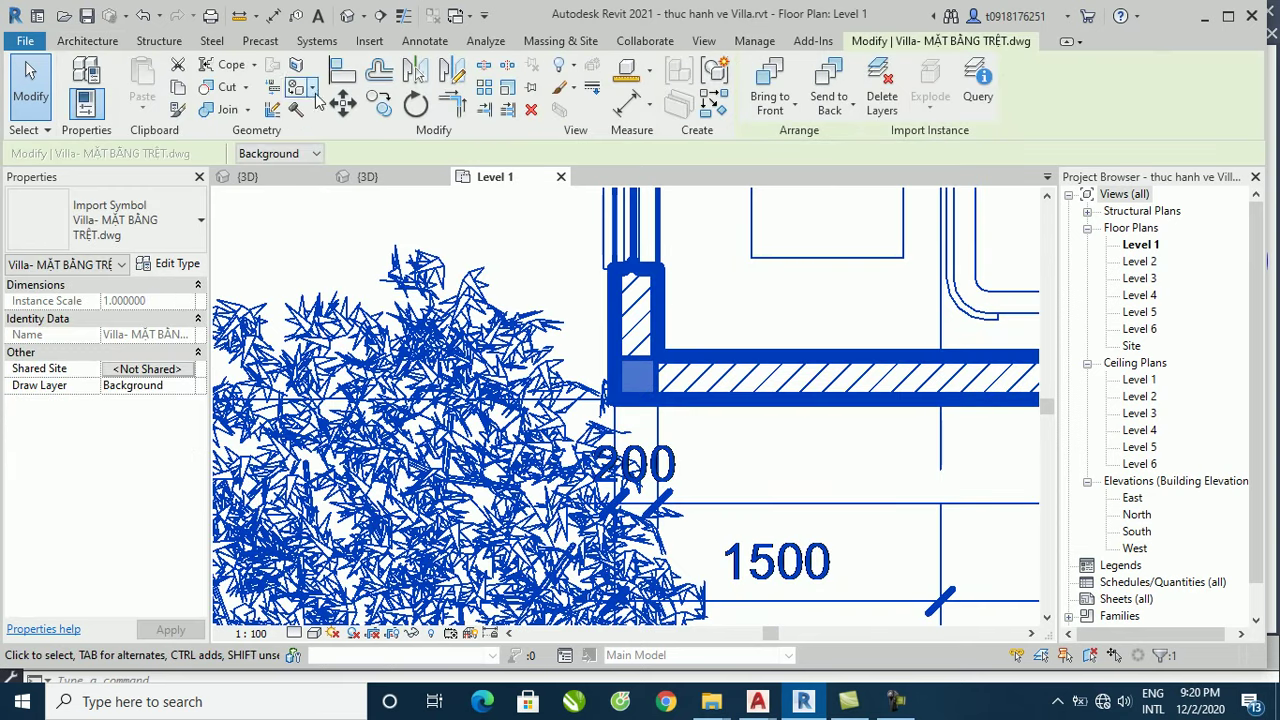
Step: Move the drawing's wall corner onto the grid 1/A intersection, then reselect the plan
left_click(343, 103)
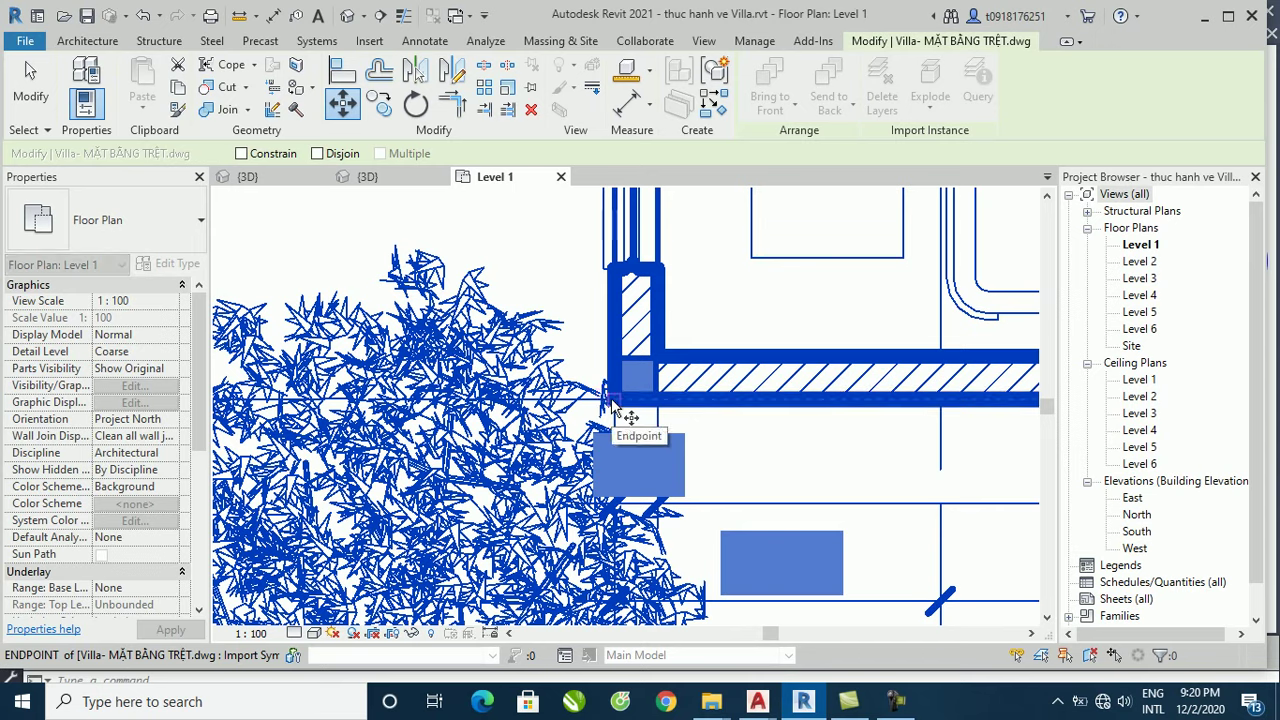
scroll(615, 401, "up", 2)
scroll(615, 399, "up", 2)
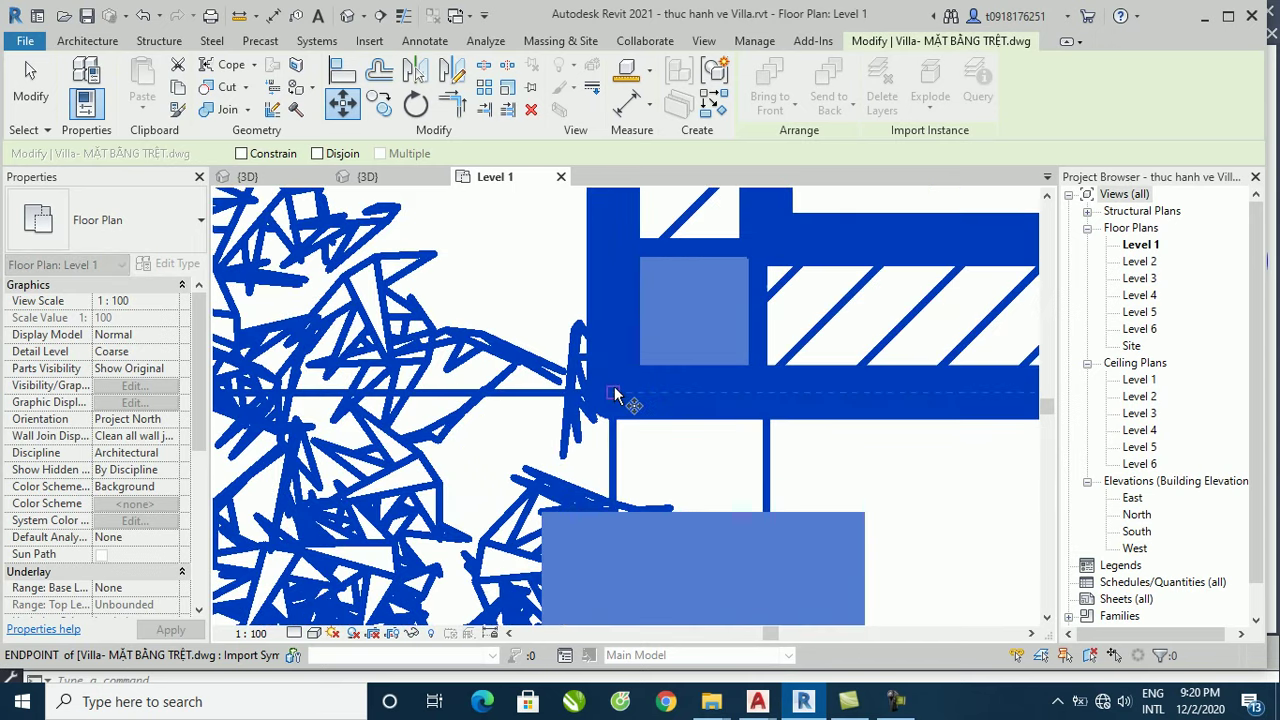
left_click(663, 391)
scroll(739, 403, "down", 4)
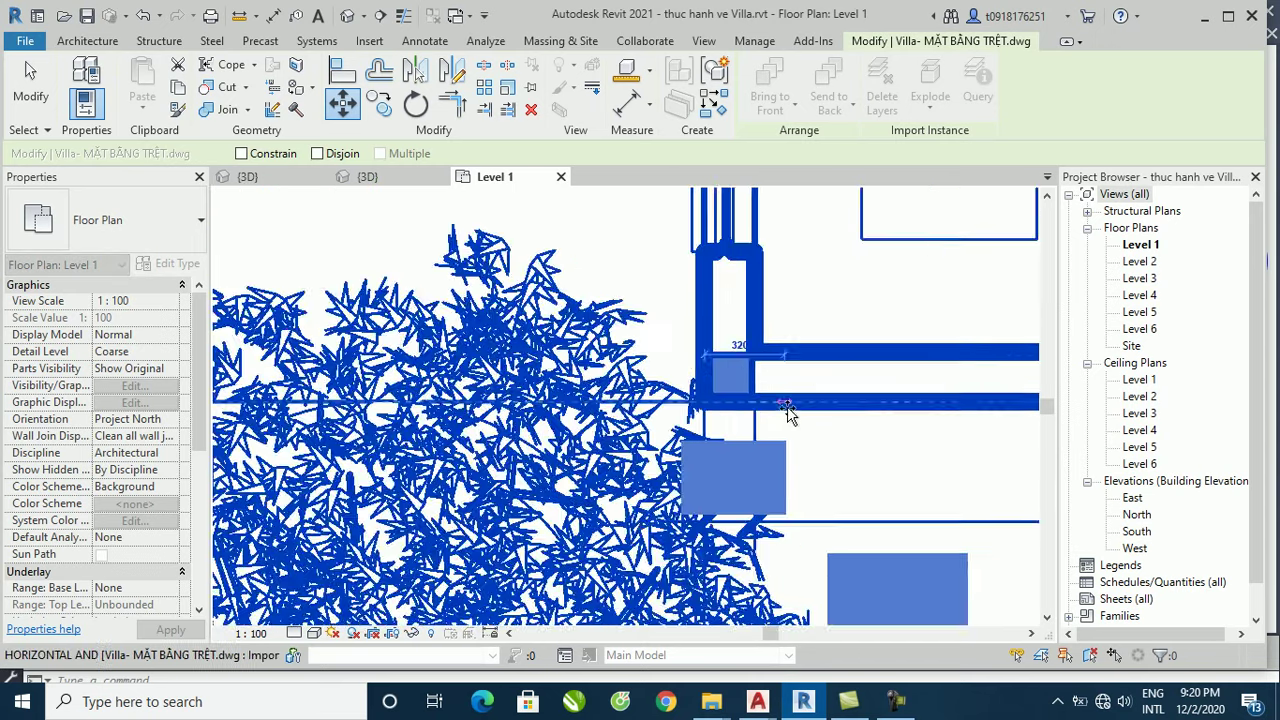
scroll(822, 369, "down", 3)
scroll(822, 369, "down", 2)
scroll(822, 369, "down", 2)
scroll(800, 375, "down", 1)
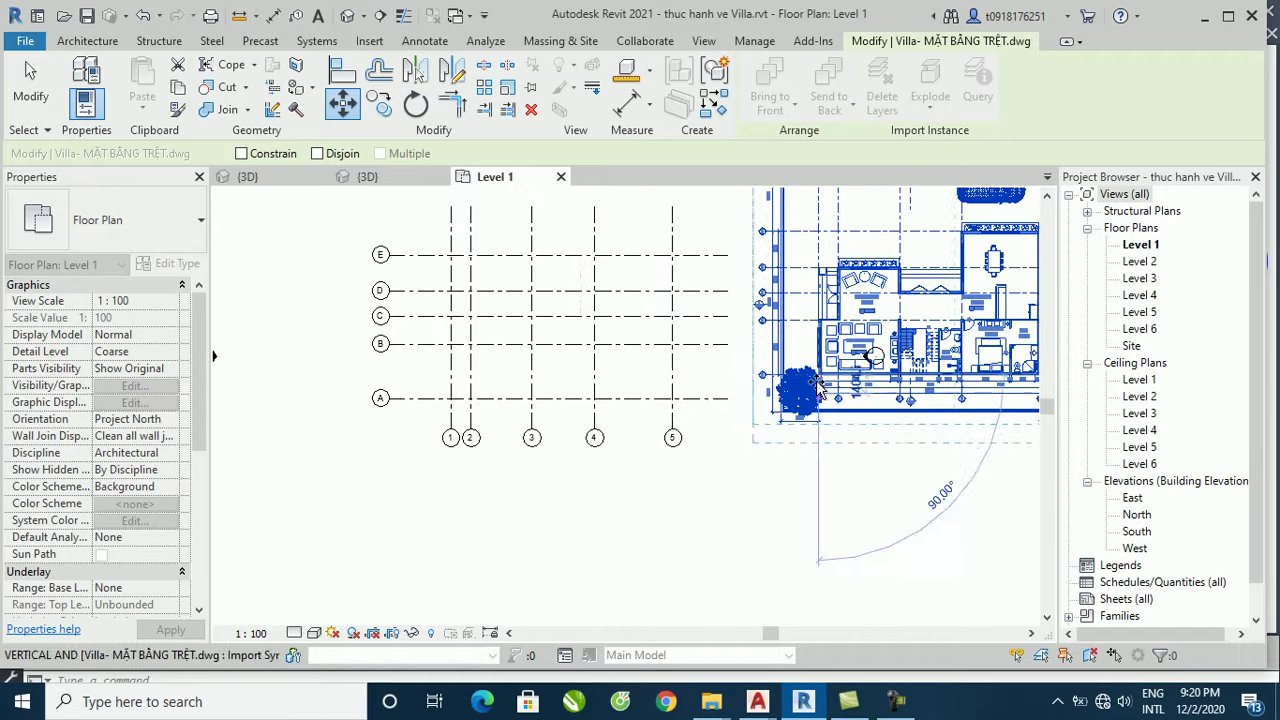
scroll(442, 400, "up", 2)
scroll(438, 402, "up", 2)
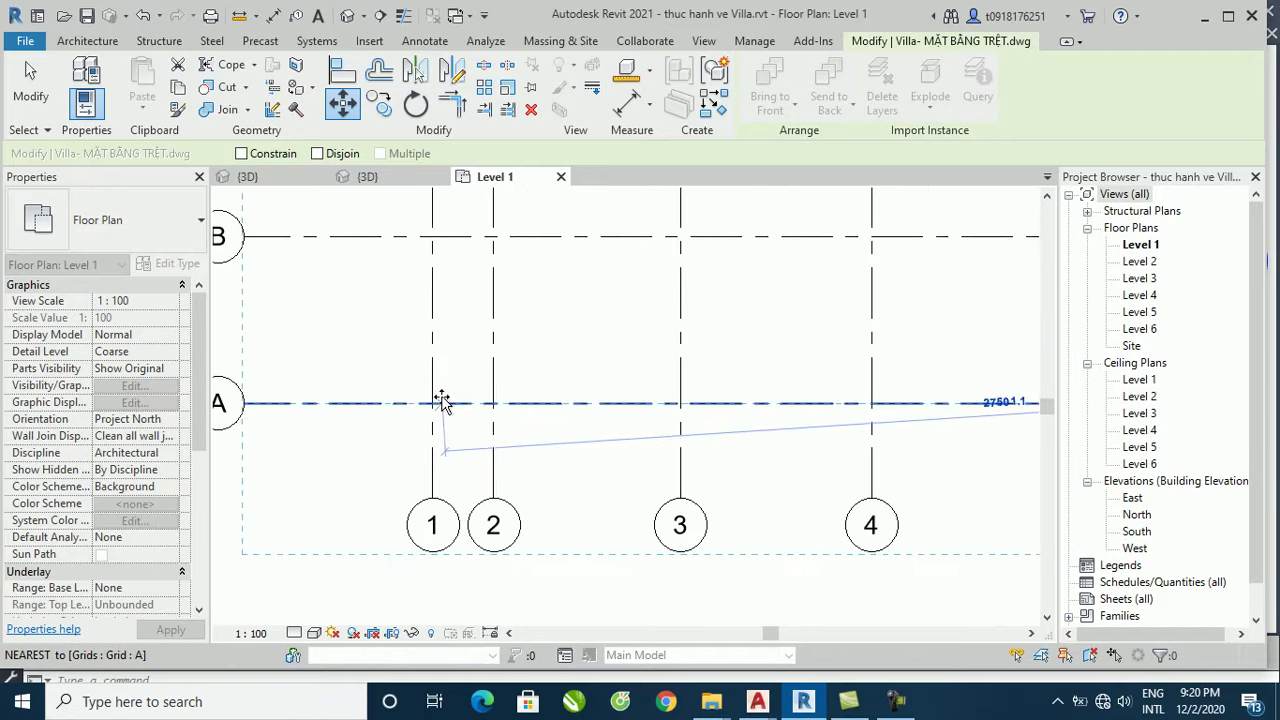
scroll(510, 401, "down", 1)
scroll(505, 401, "up", 1)
scroll(470, 401, "up", 1)
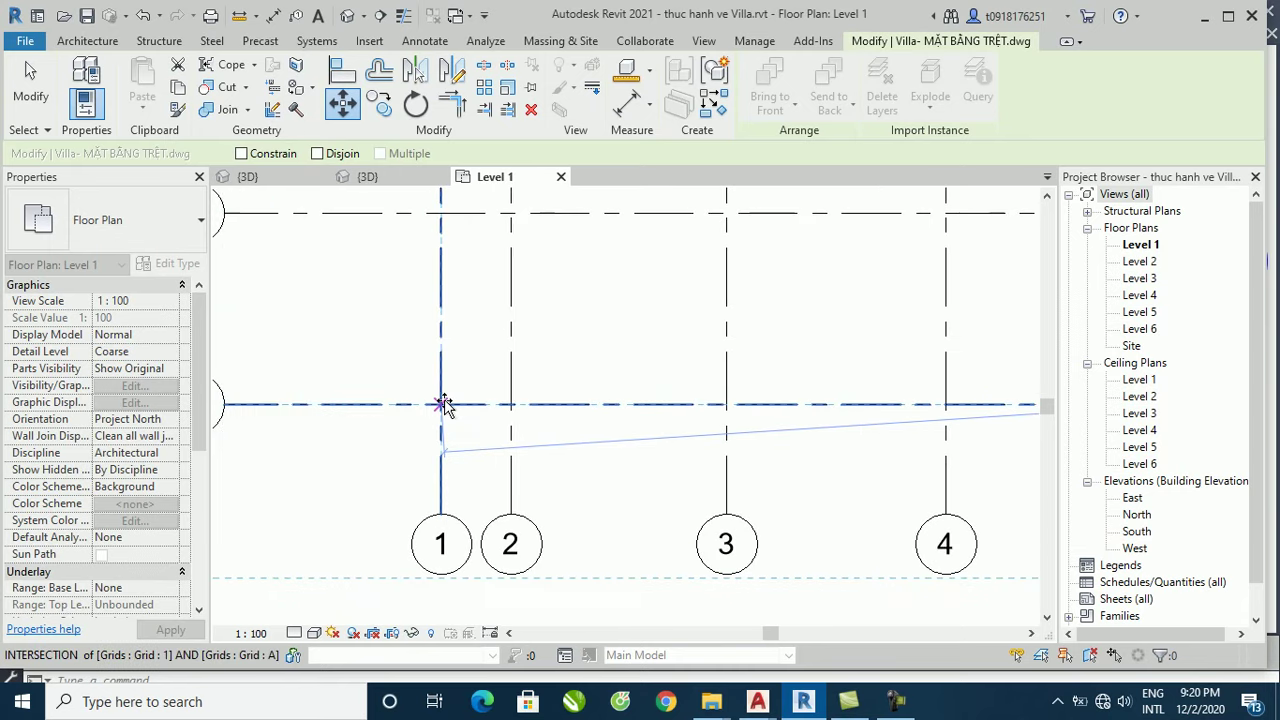
left_click(442, 403)
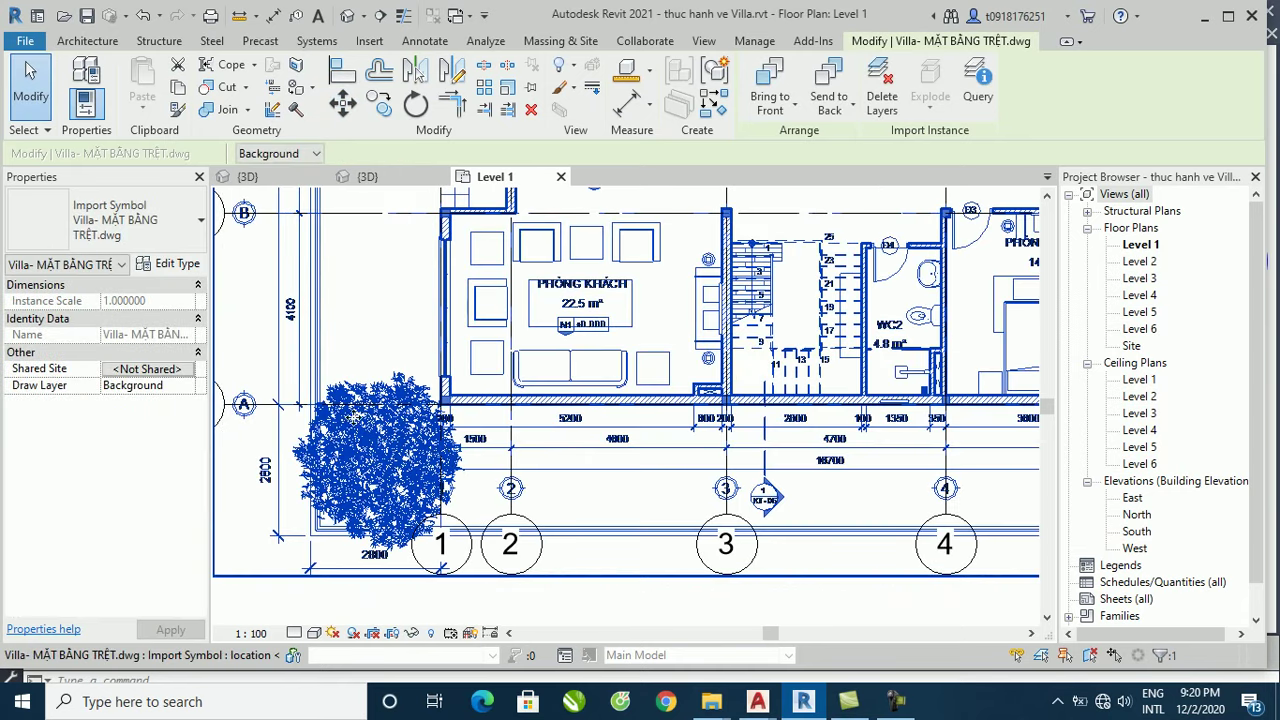
scroll(503, 452, "down", 1)
scroll(503, 452, "down", 2)
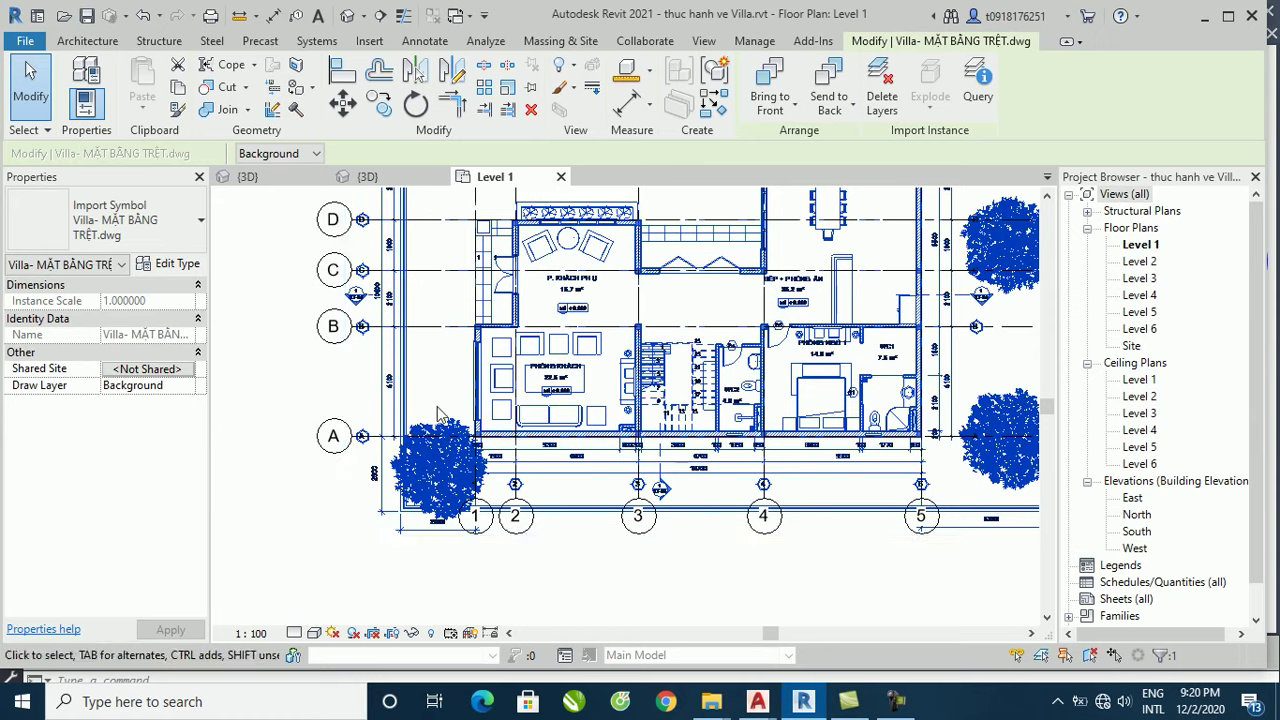
scroll(480, 517, "down", 2)
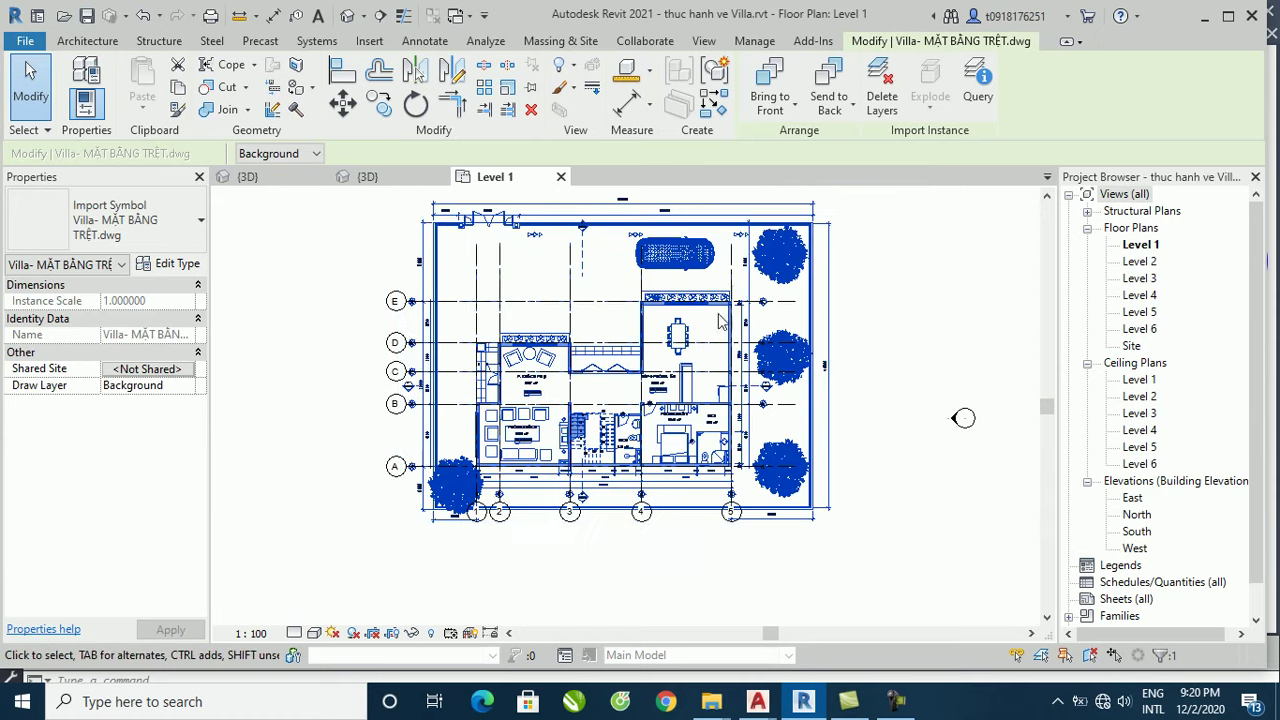
left_click(928, 305)
scroll(560, 348, "up", 1)
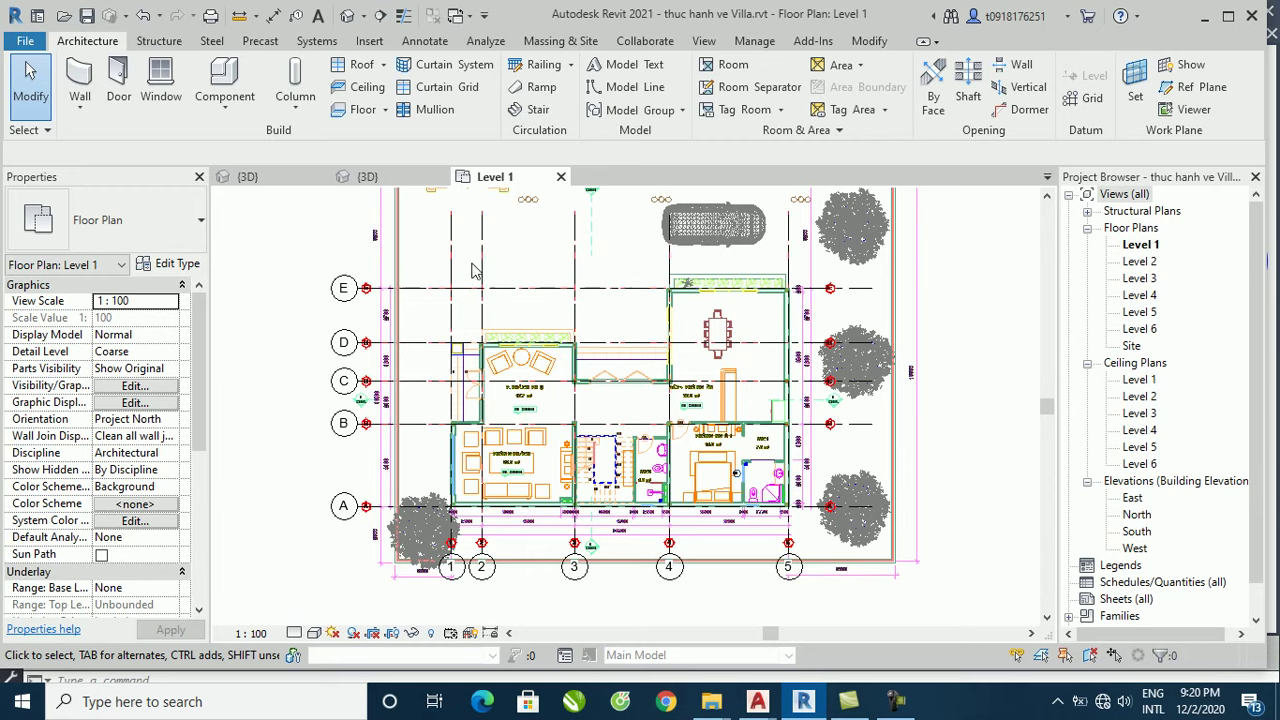
left_click(395, 240)
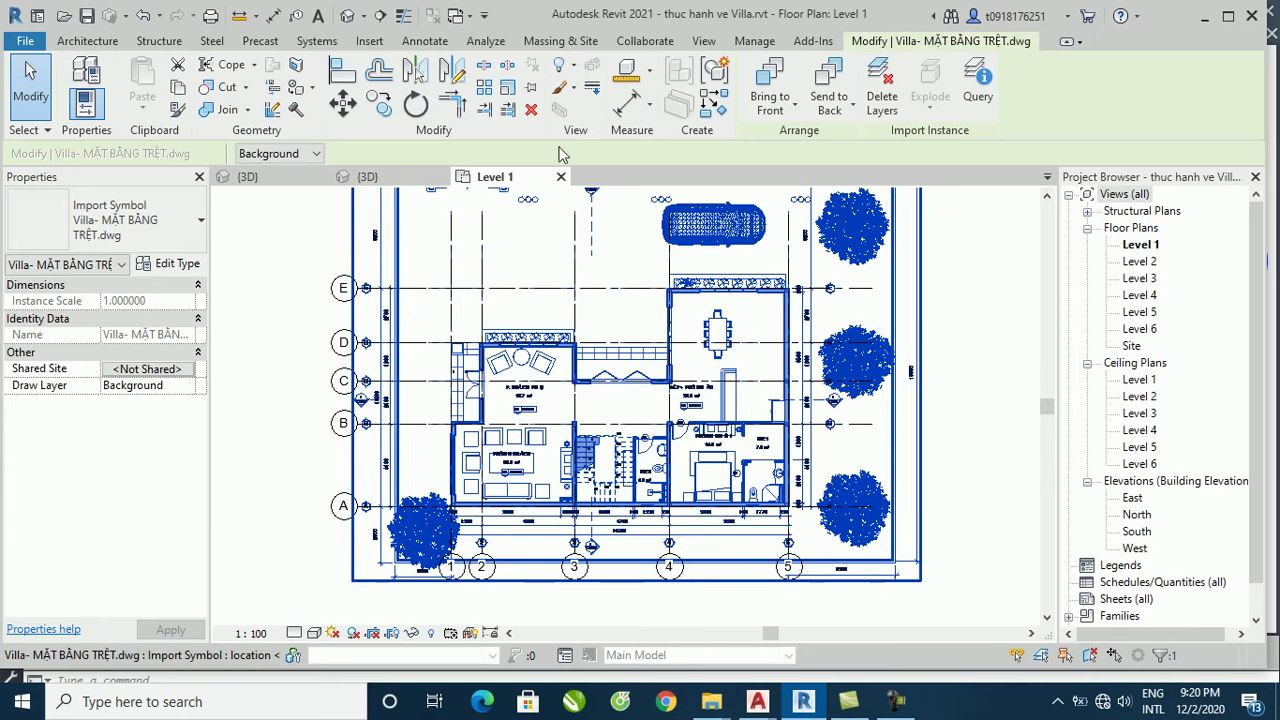
Step: Pin the linked ground-floor drawing and clear the selection
left_click(532, 90)
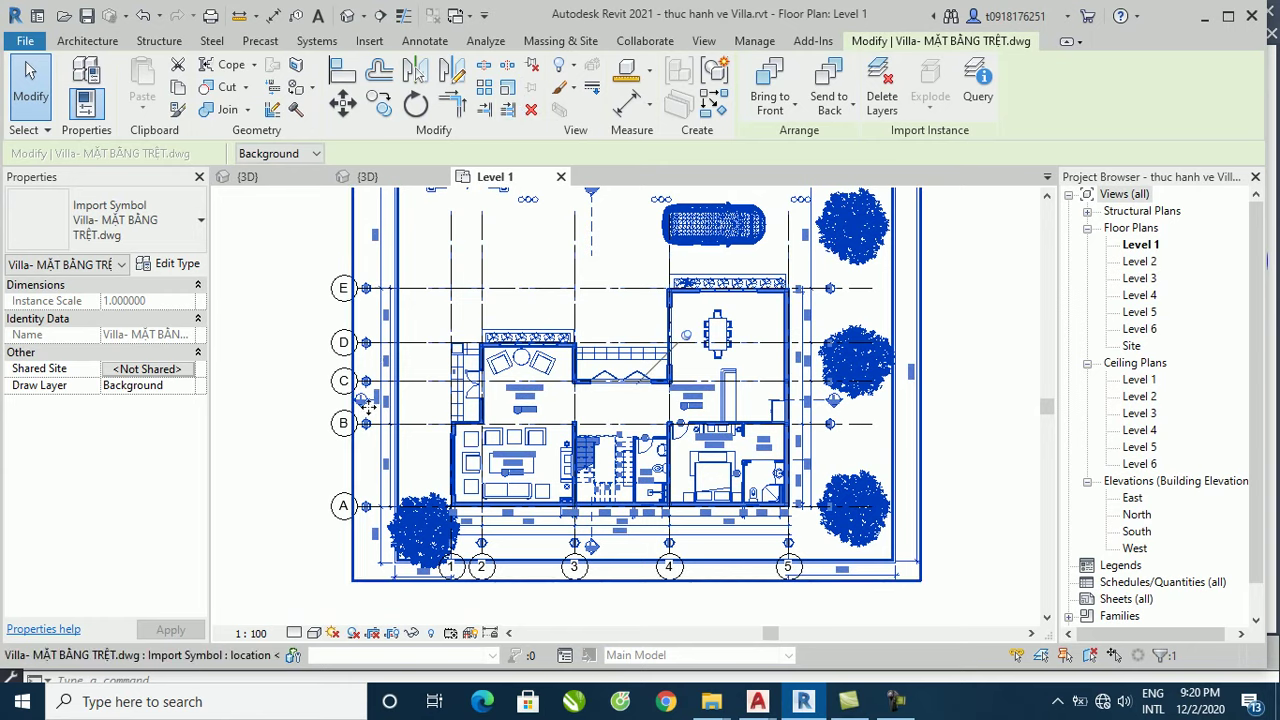
left_click(280, 320)
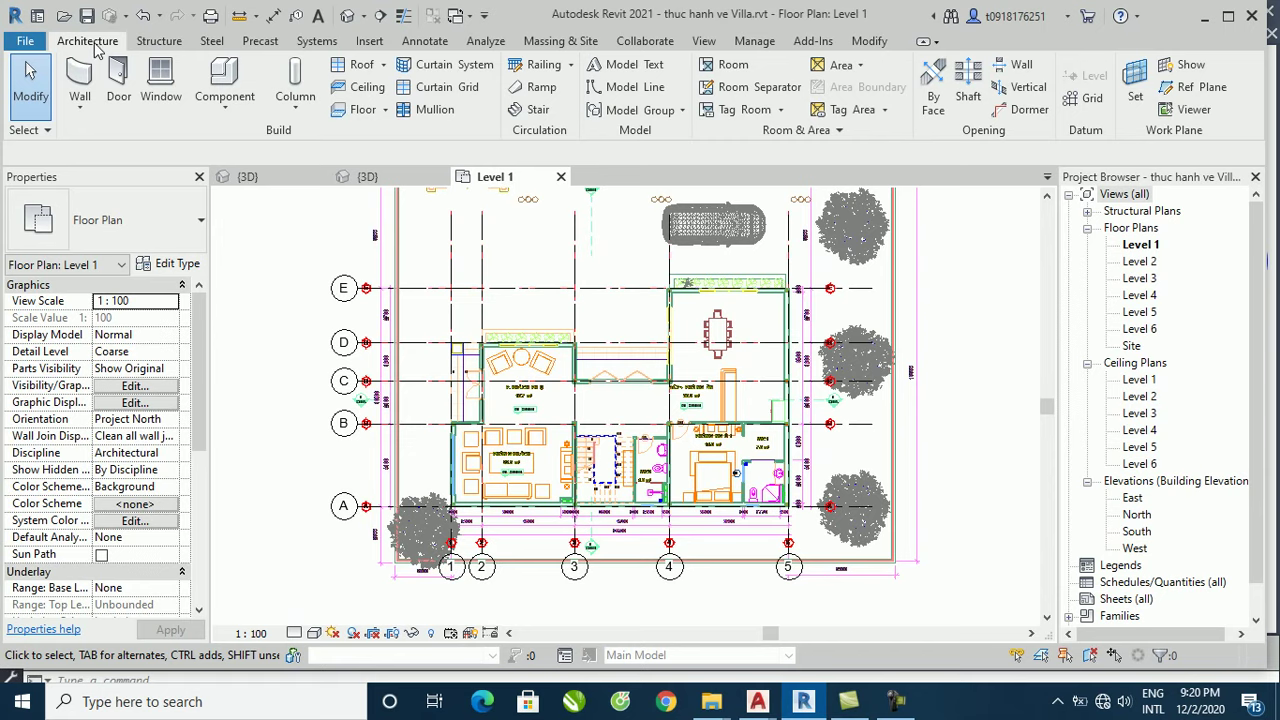
Step: Start an architectural floor of type Generic 300mm and open its type properties
left_click(384, 110)
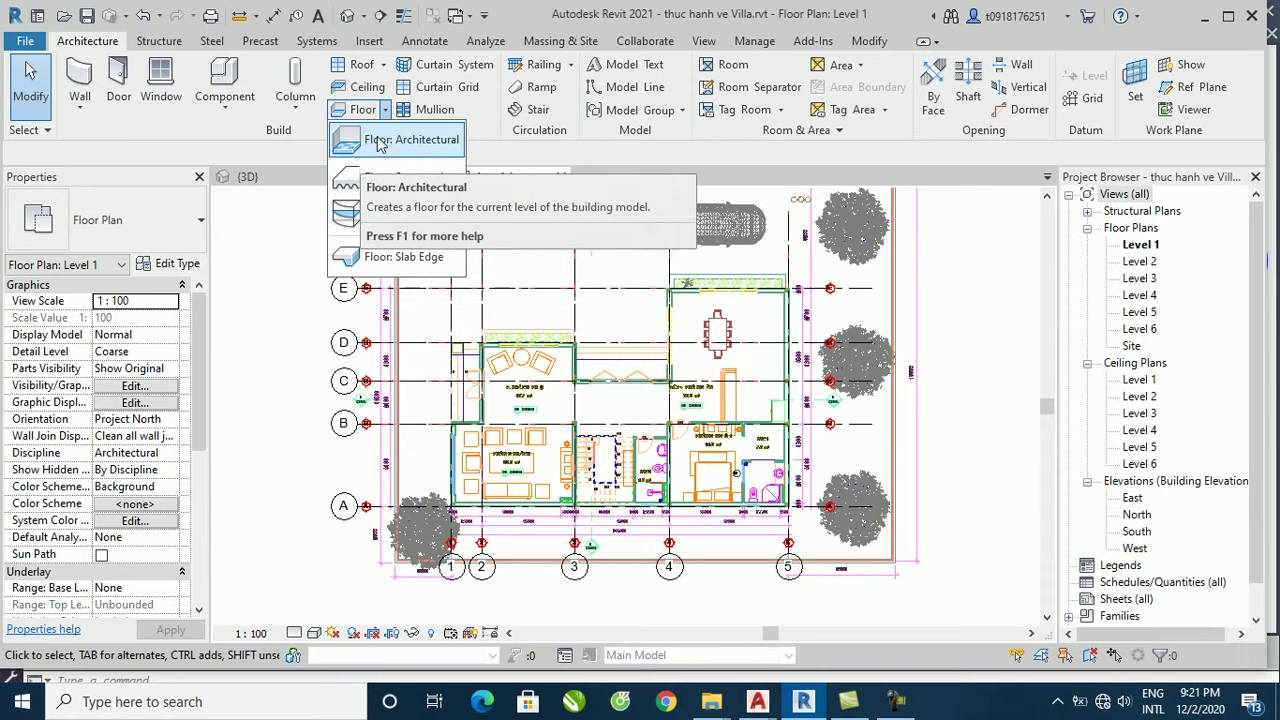
left_click(402, 148)
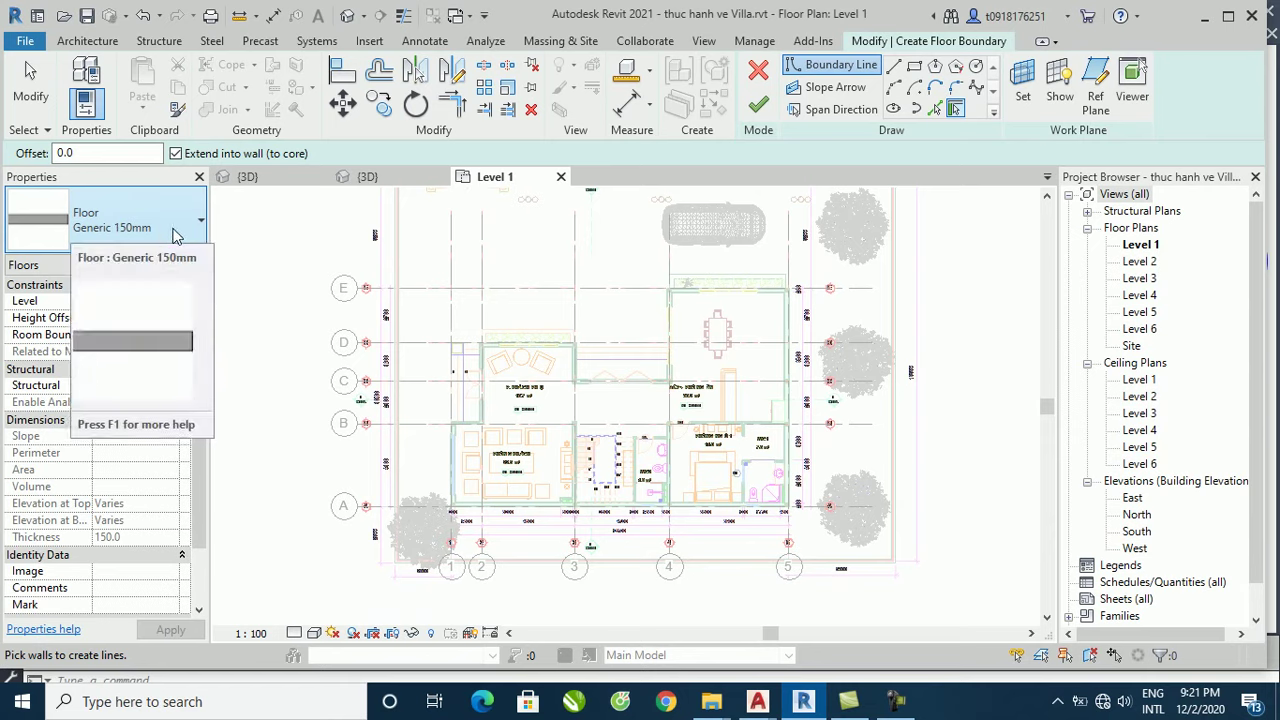
left_click(199, 222)
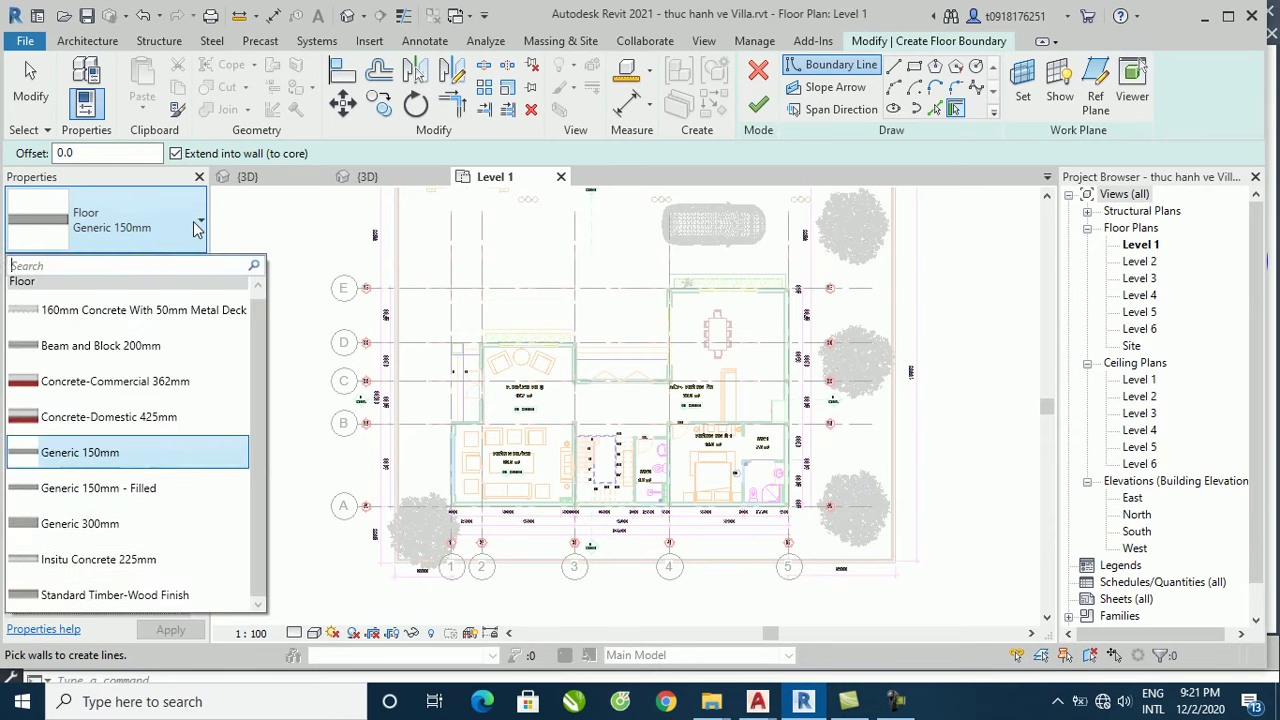
left_click(80, 524)
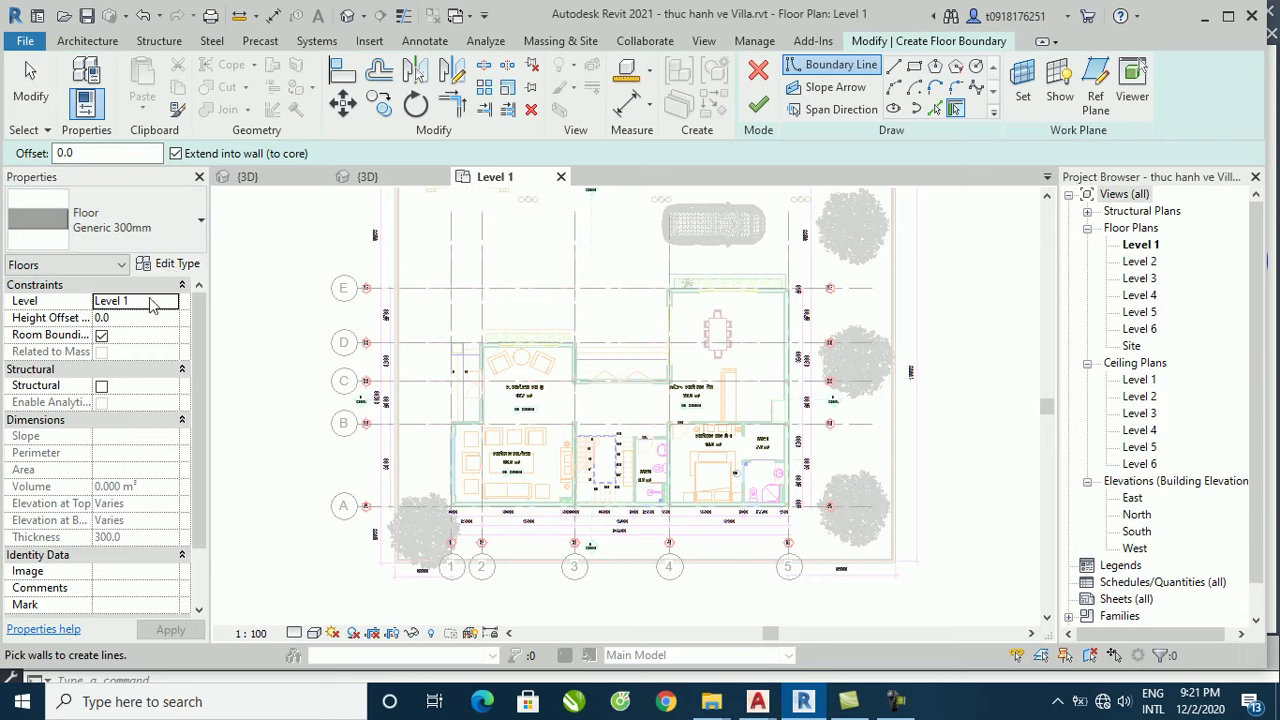
left_click(182, 268)
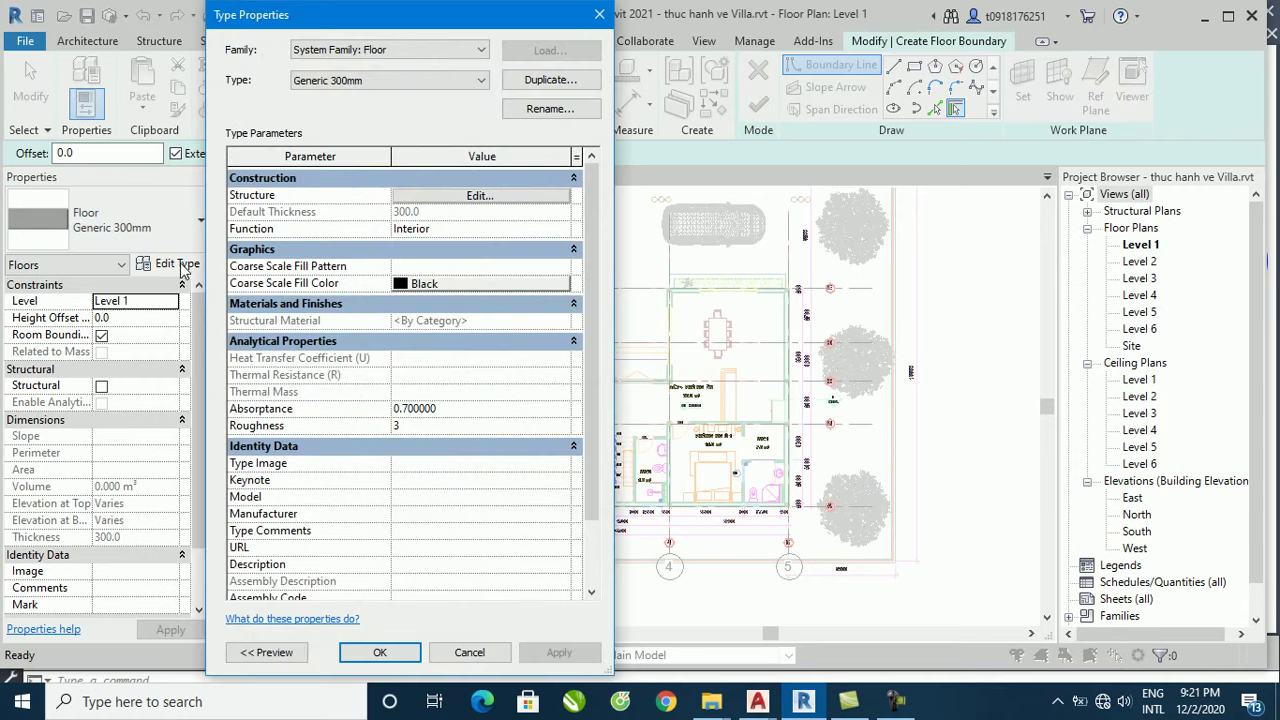
Step: Duplicate the floor type under the name 'san 450'
left_click(550, 80)
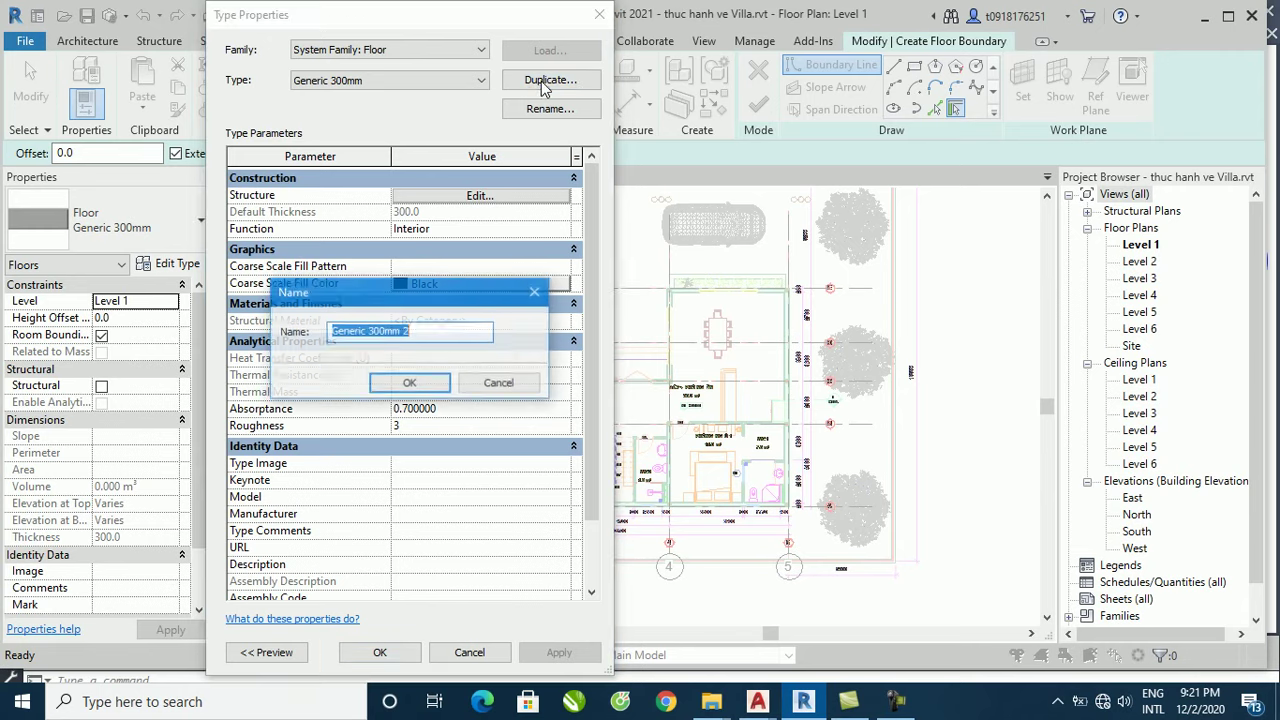
type("san 450")
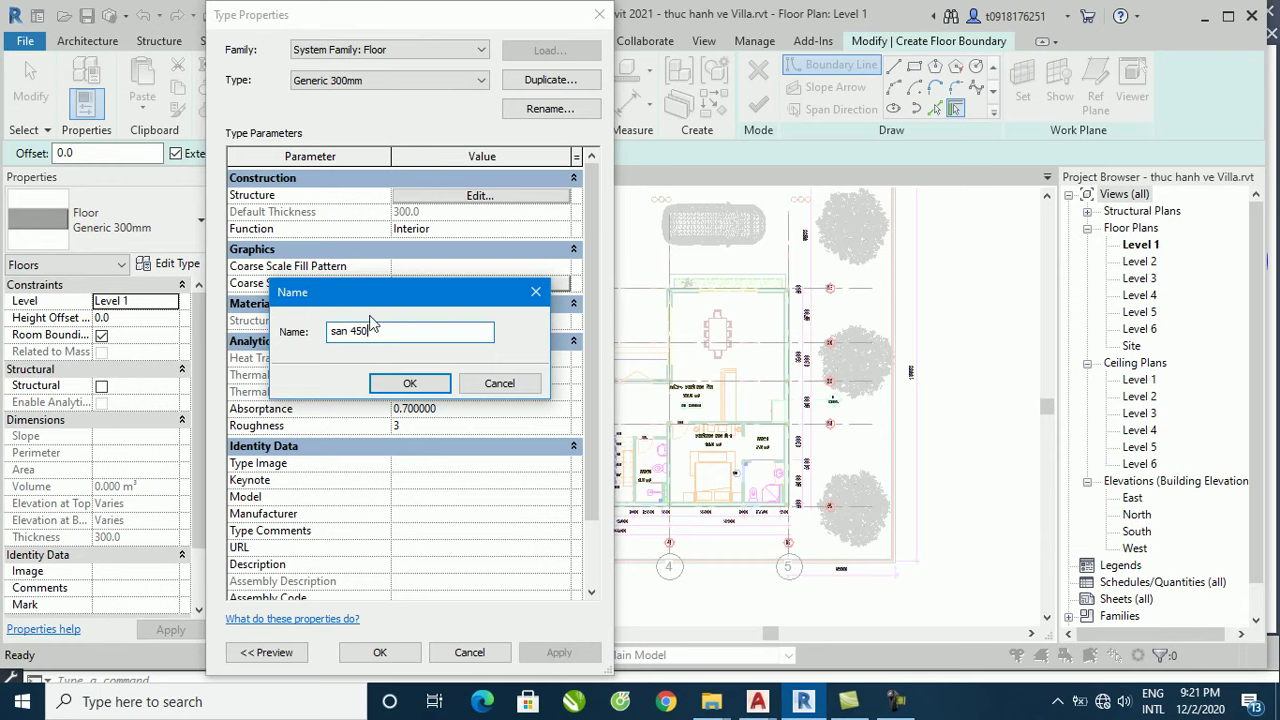
left_click(412, 384)
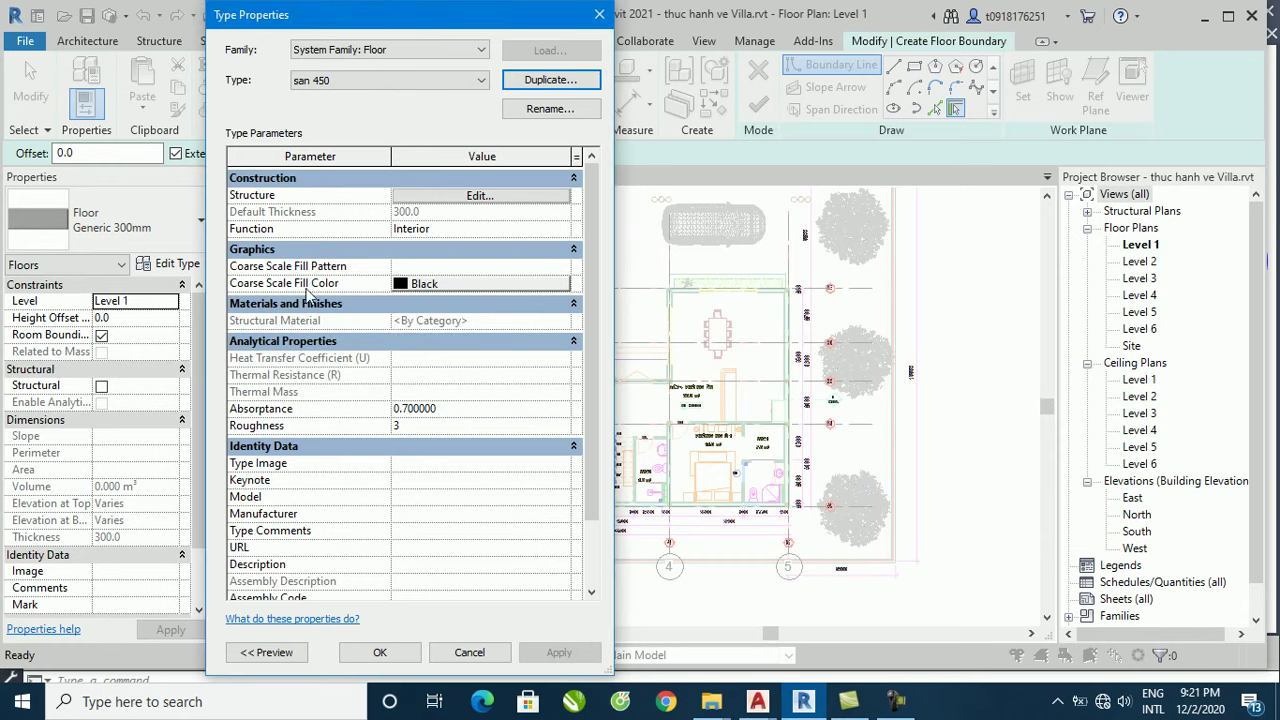
Step: Set the structure layer thickness to 450 and open its material browser
left_click(482, 197)
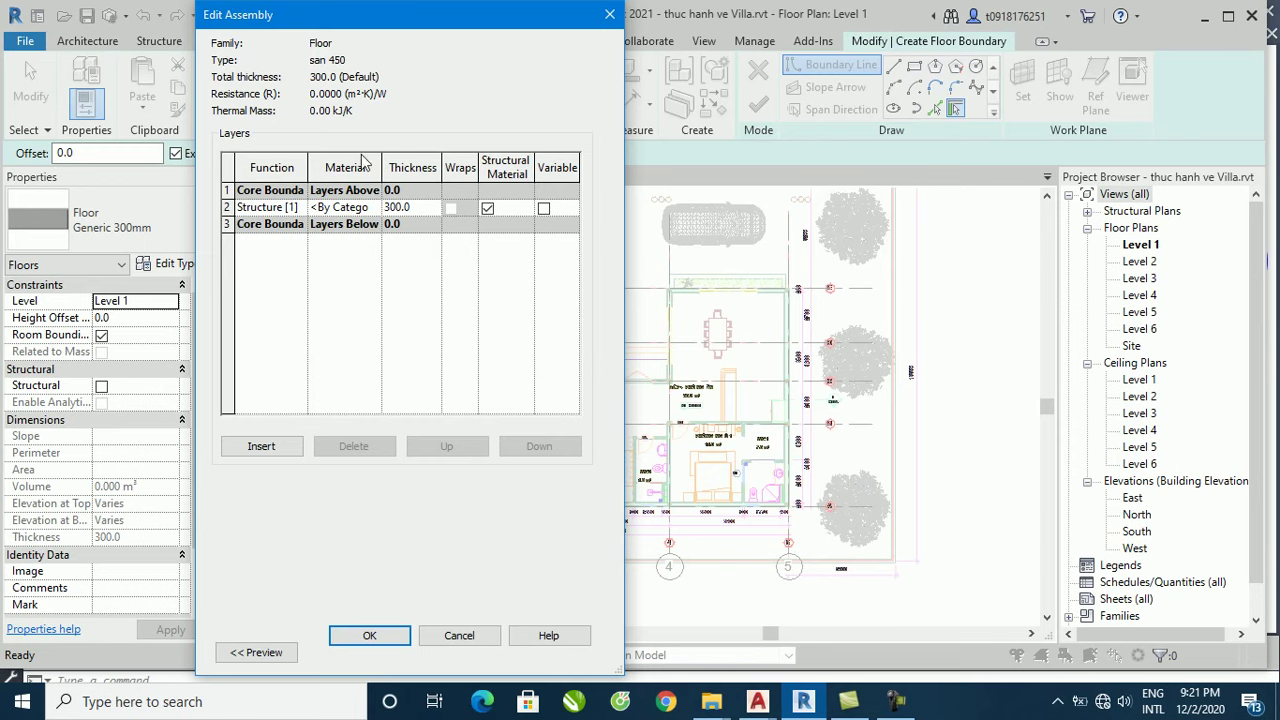
left_click(410, 207)
left_click_drag(419, 204, 382, 207)
type("450")
key("Return")
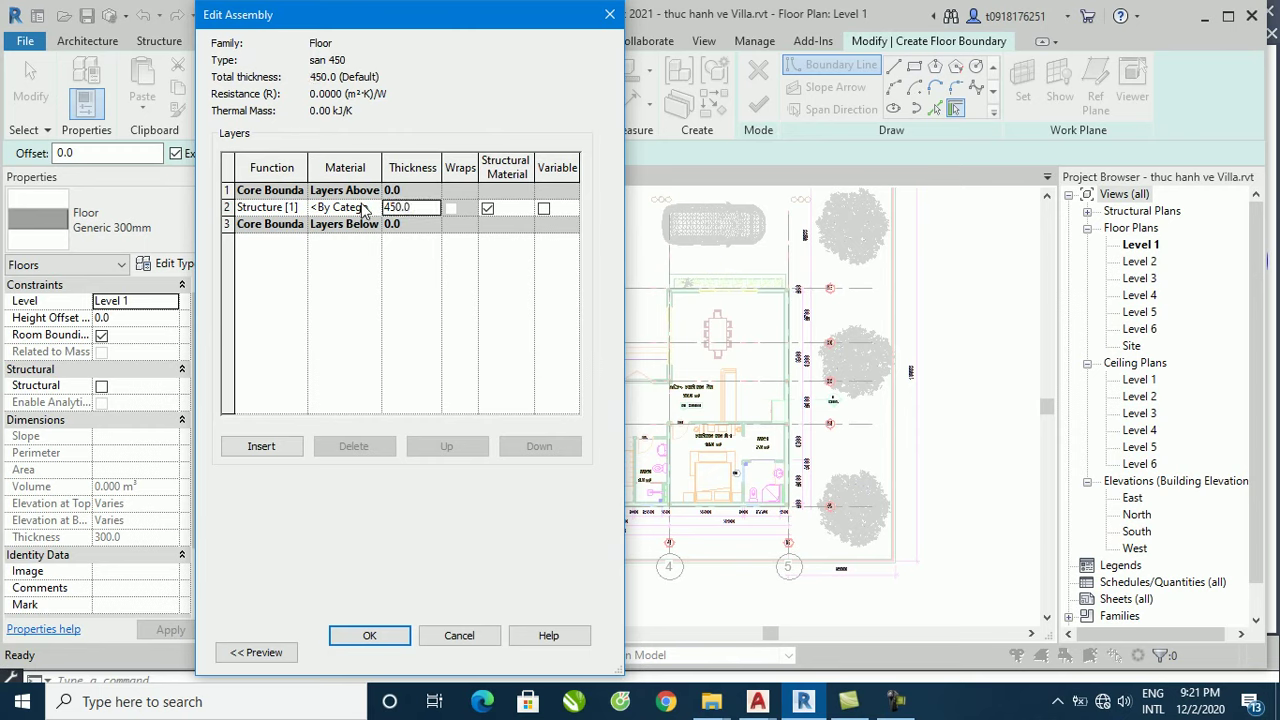
left_click(358, 208)
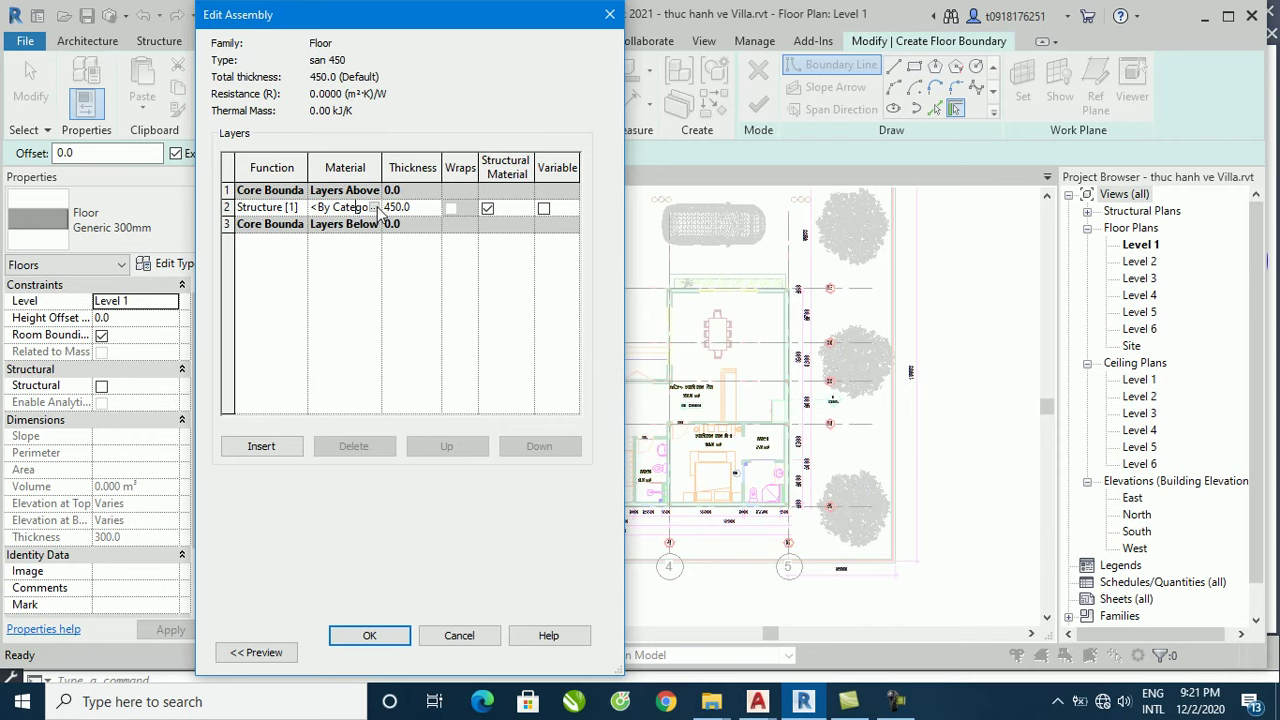
left_click(373, 207)
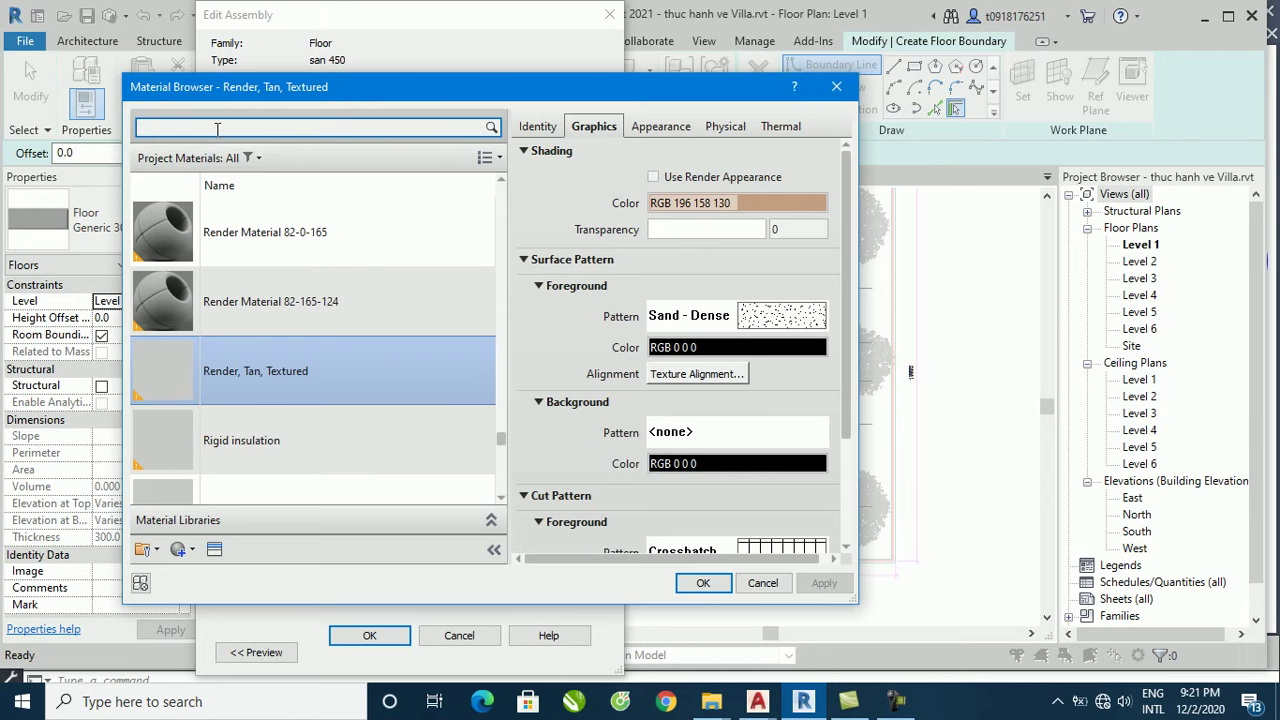
Step: Search the materials and assign Render, Tan, Textured to the san 450 structure layer
scroll(270, 360, "down", 2)
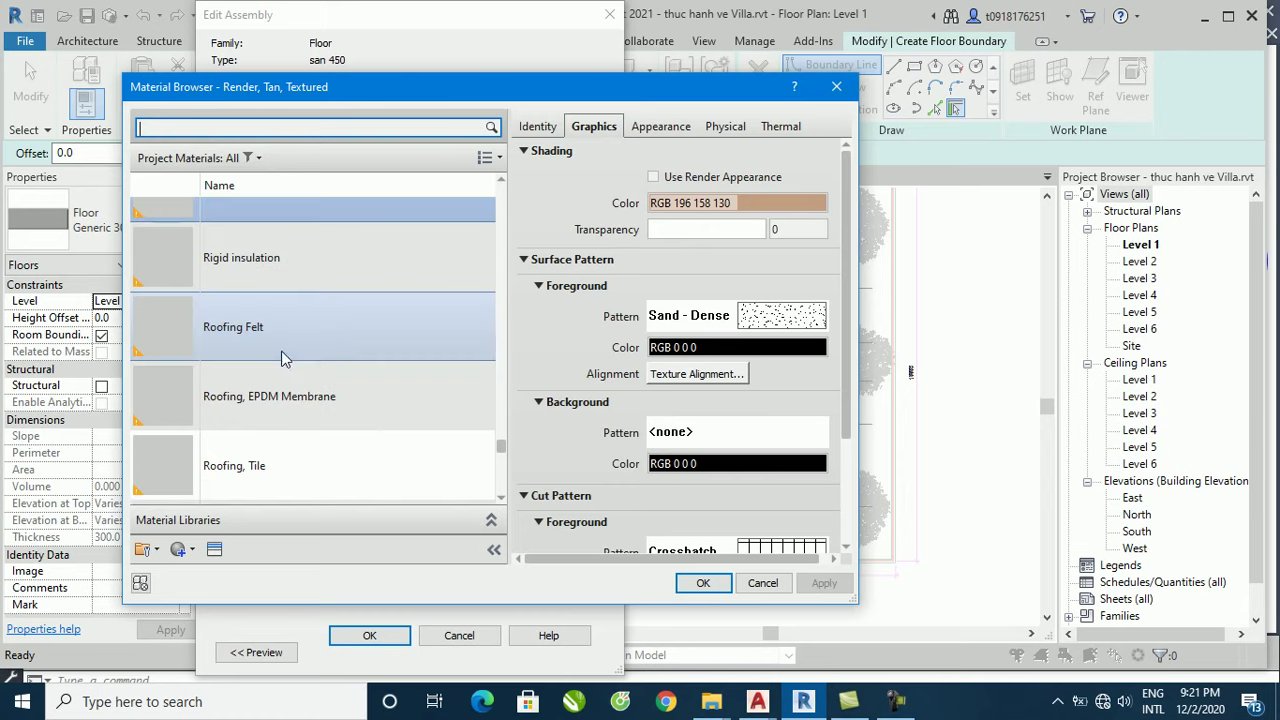
scroll(330, 370, "down", 2)
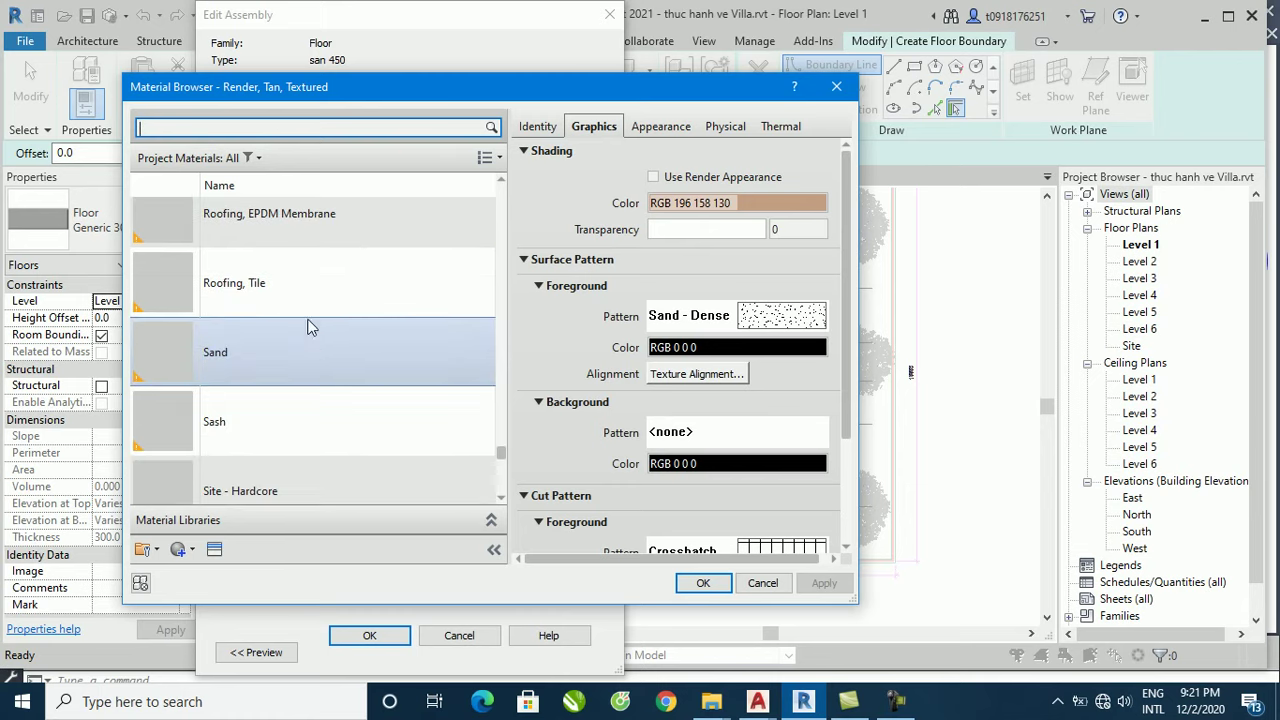
scroll(312, 320, "down", 2)
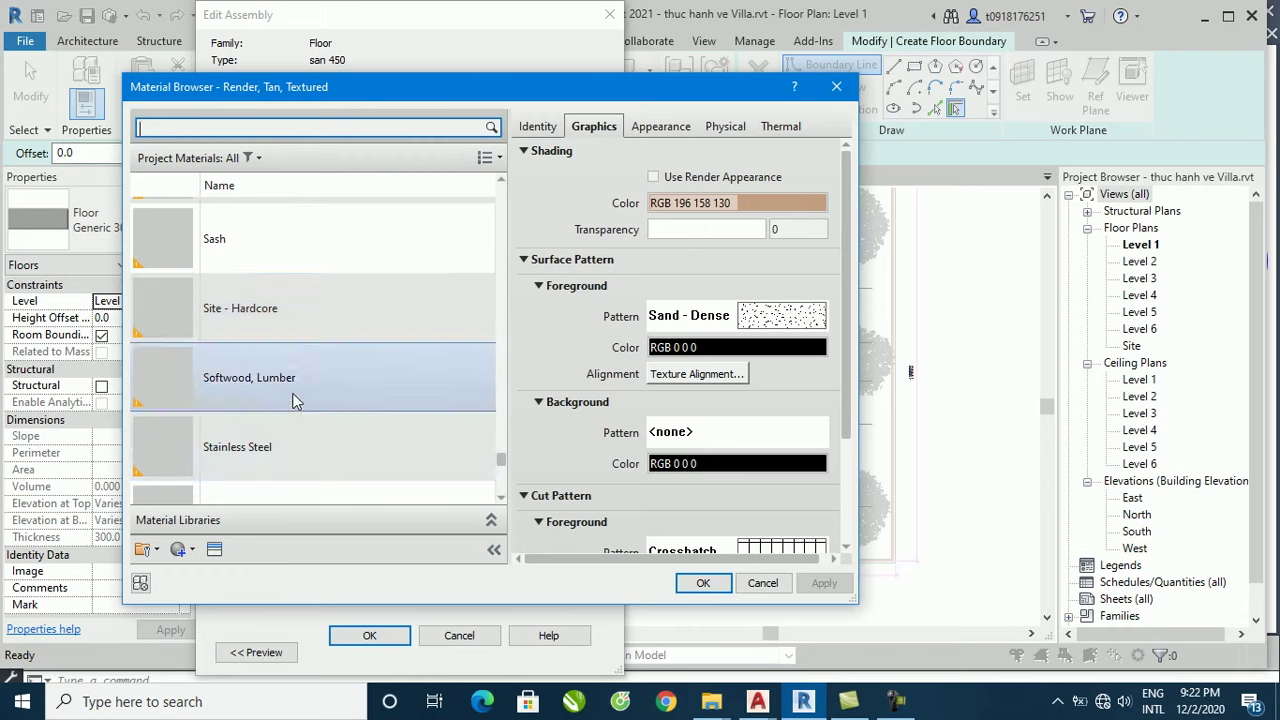
scroll(295, 405, "up", 3)
scroll(297, 371, "up", 3)
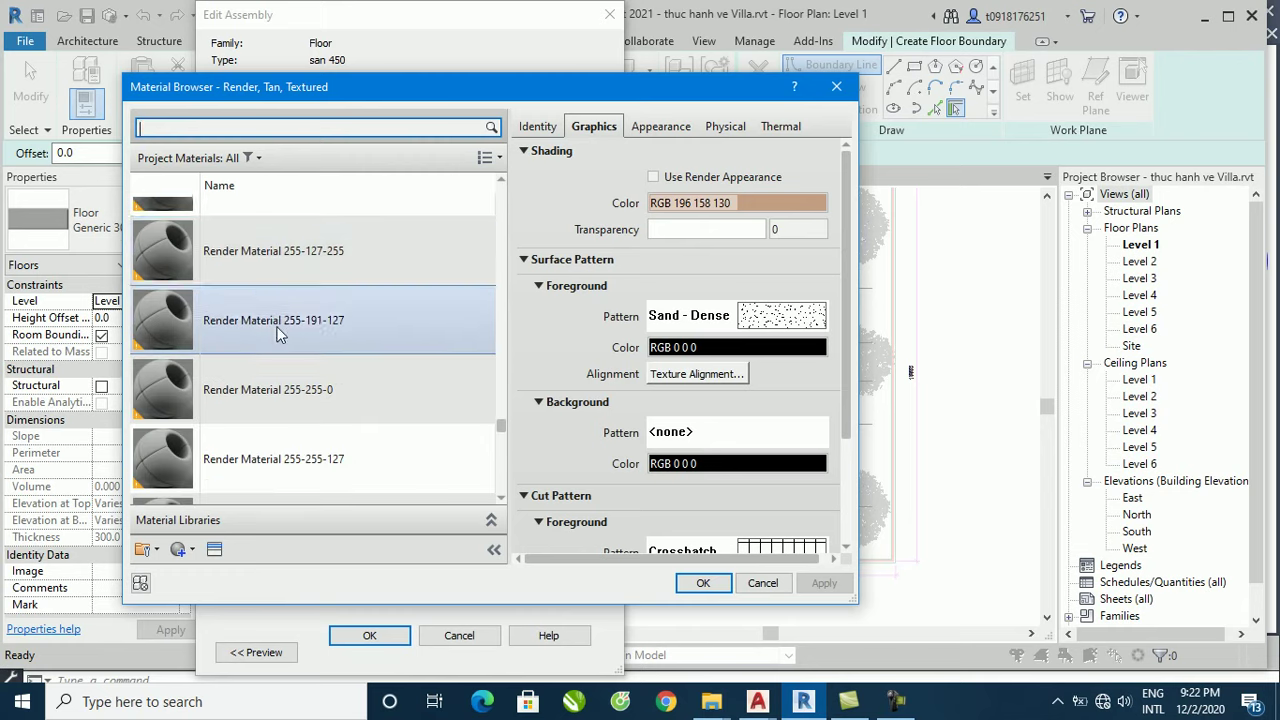
scroll(280, 335, "up", 1)
type("con")
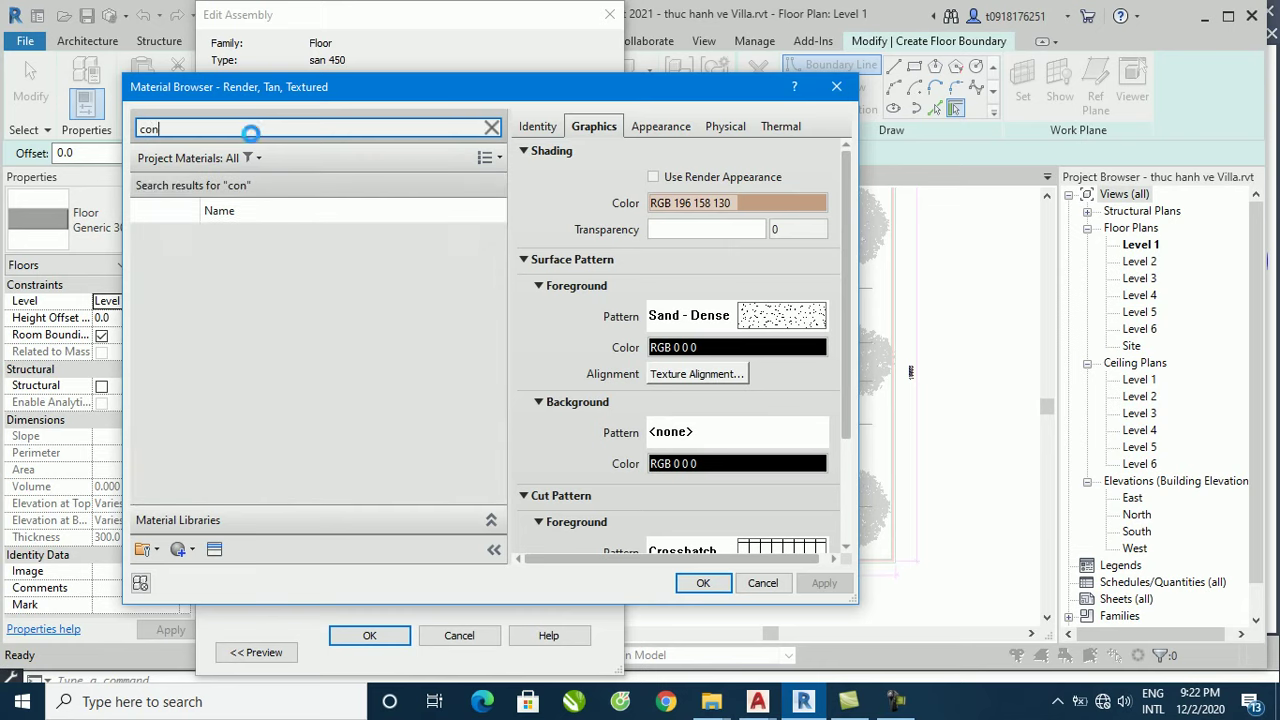
type("crete")
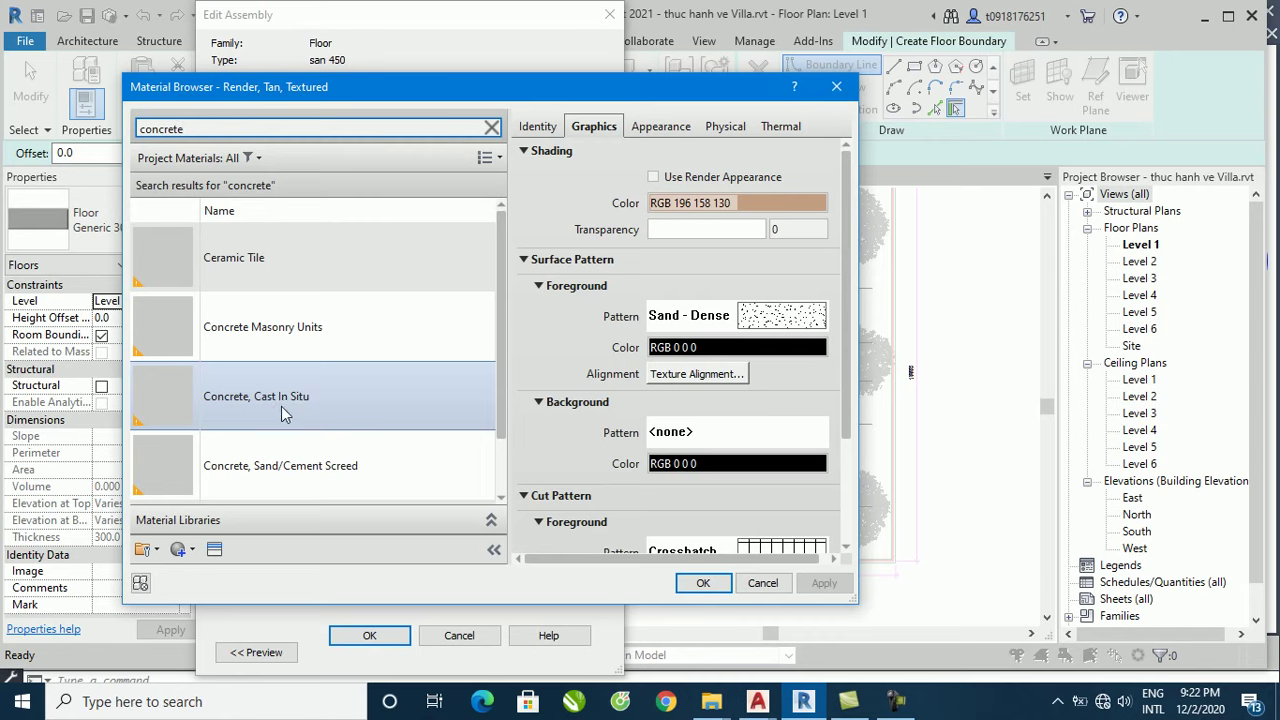
scroll(287, 392, "down", 1)
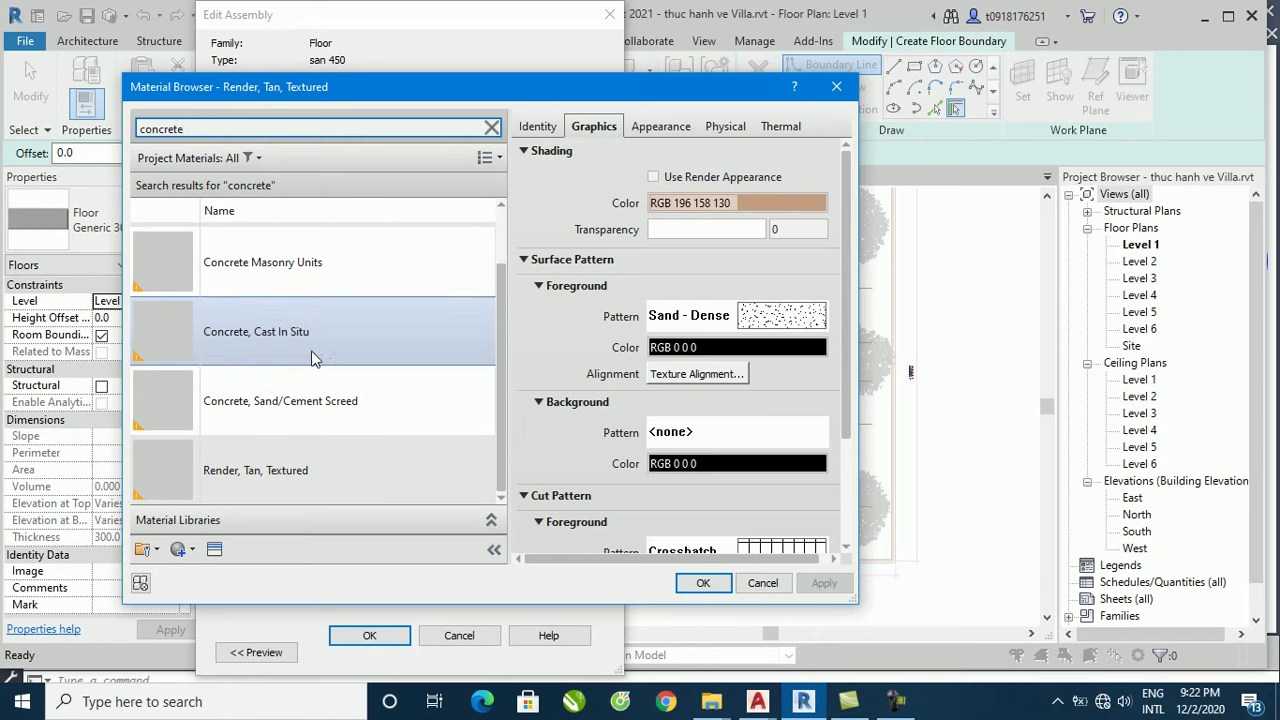
left_click(268, 466)
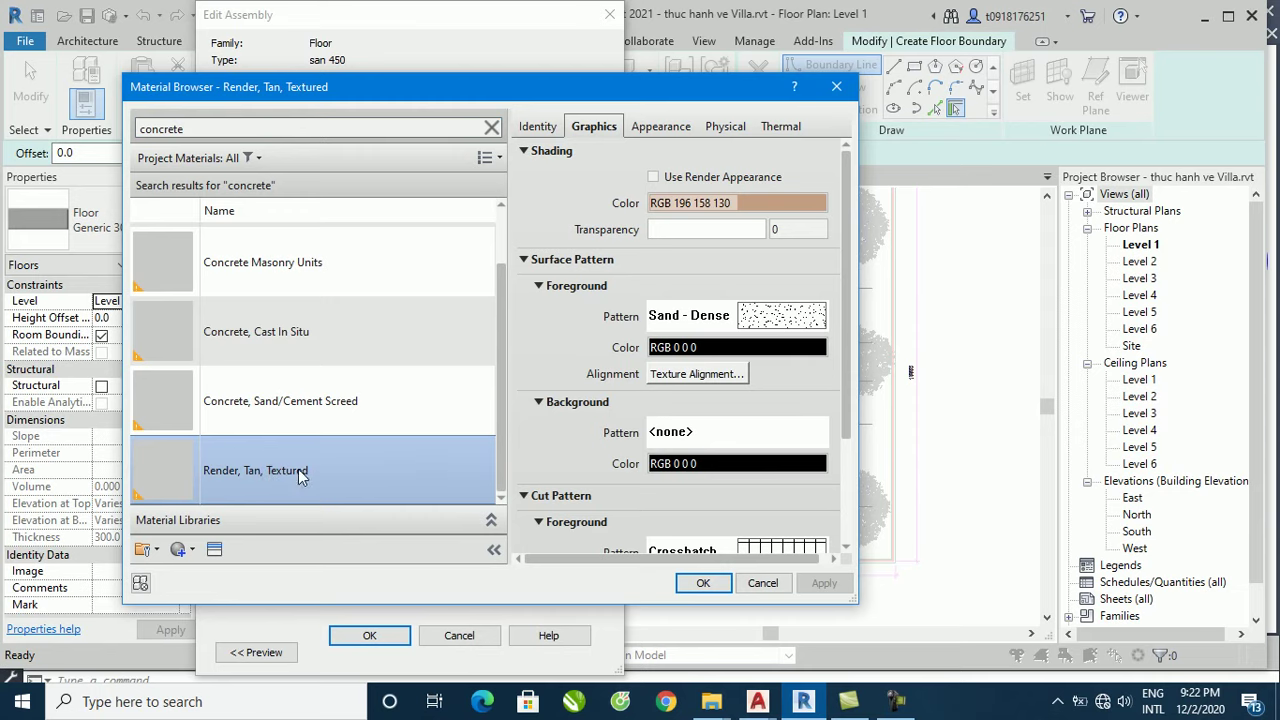
left_click(703, 583)
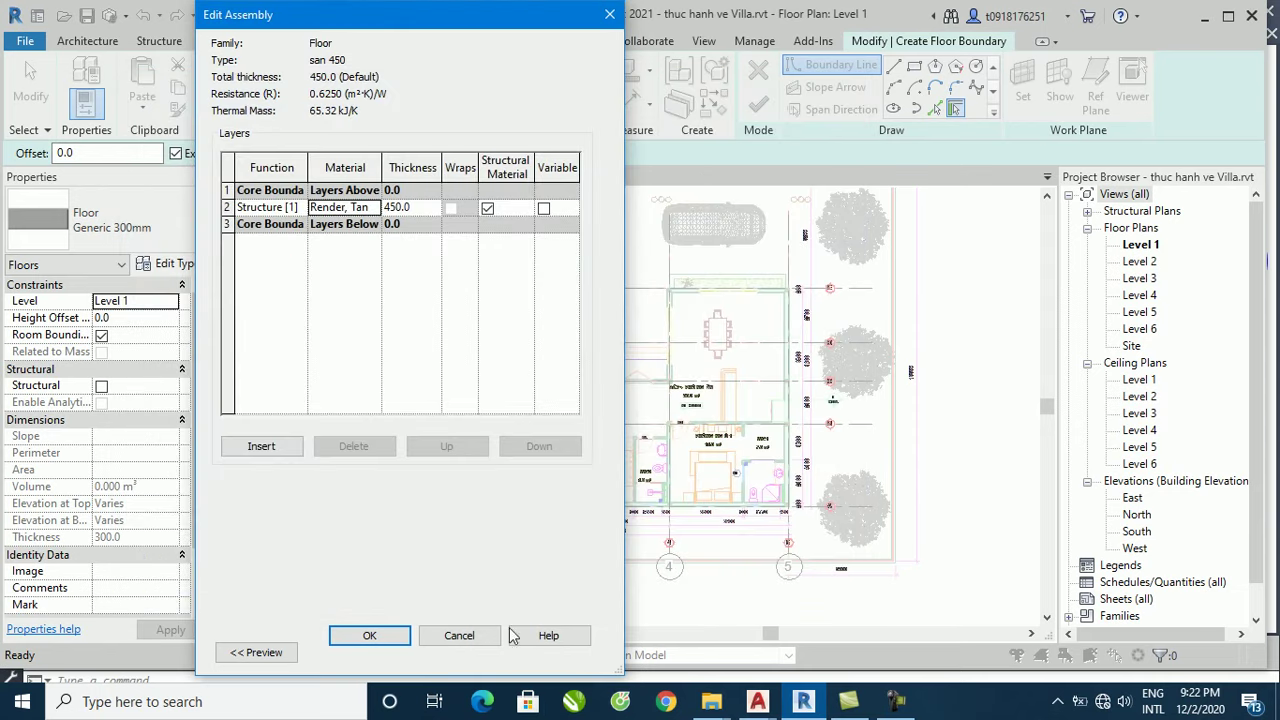
Step: Confirm the 450.0 layer assembly and the san 450 type properties
left_click(370, 636)
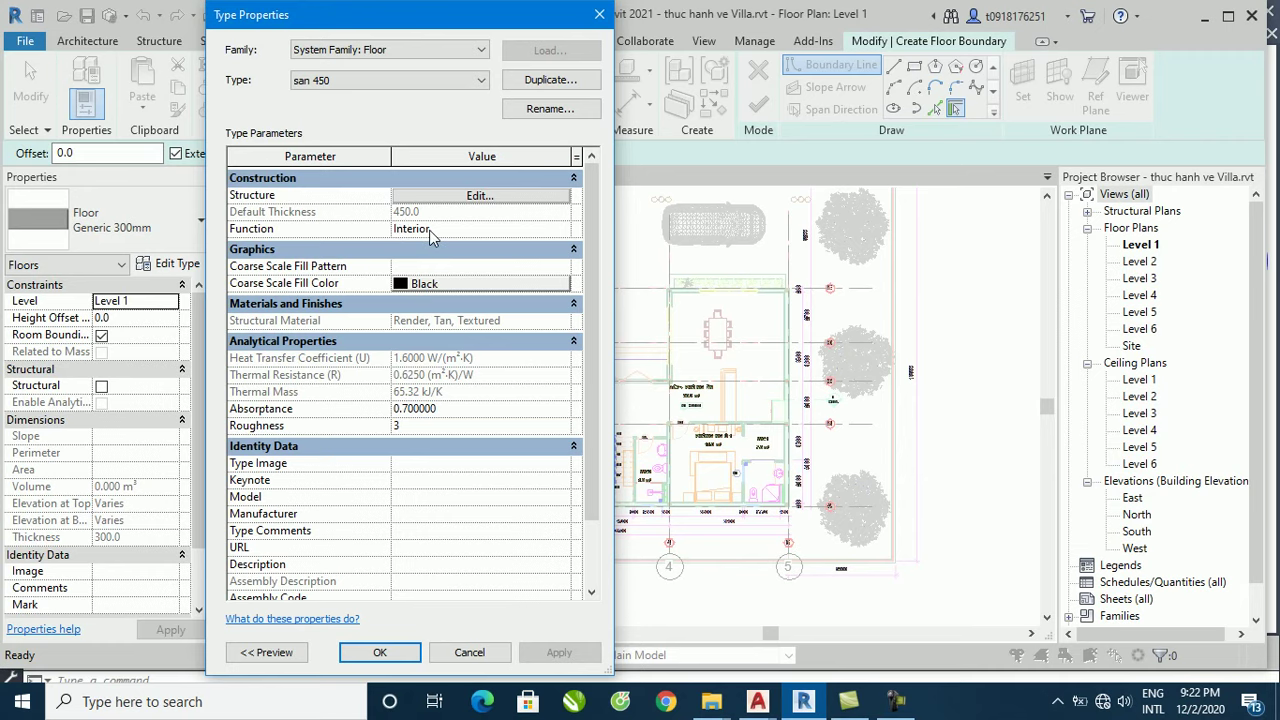
left_click(382, 652)
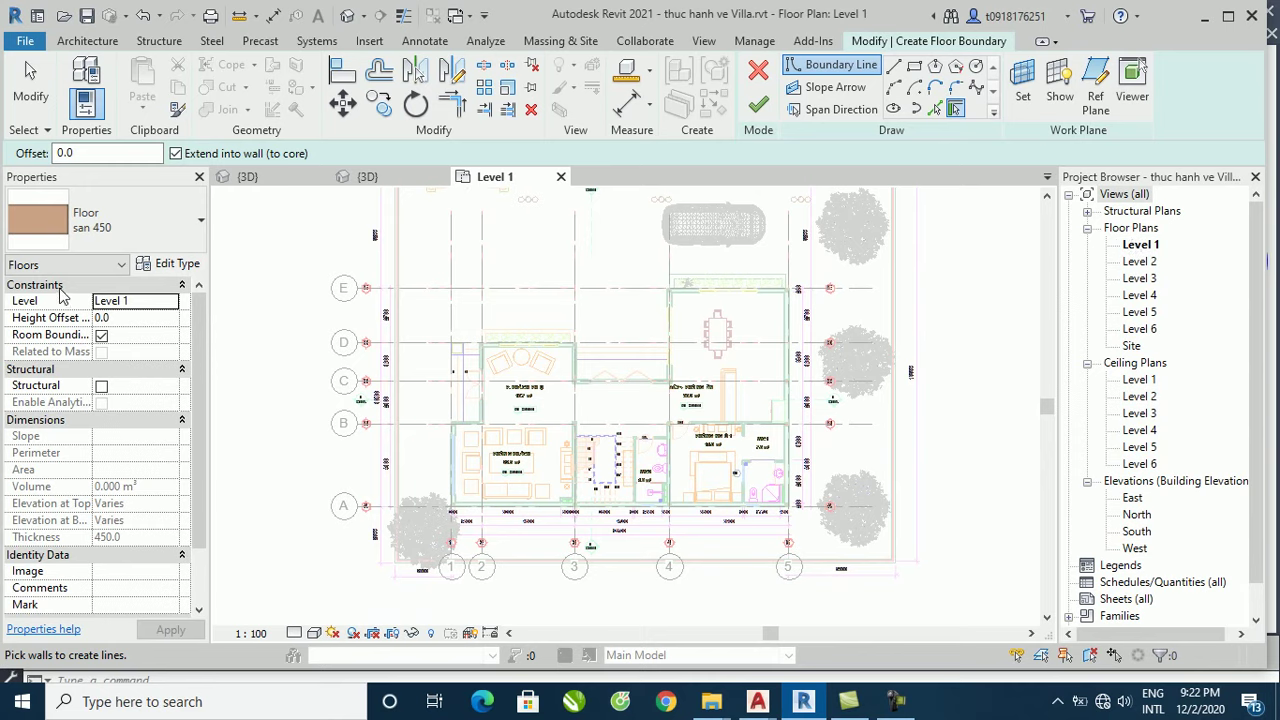
left_click(160, 300)
left_click(141, 302)
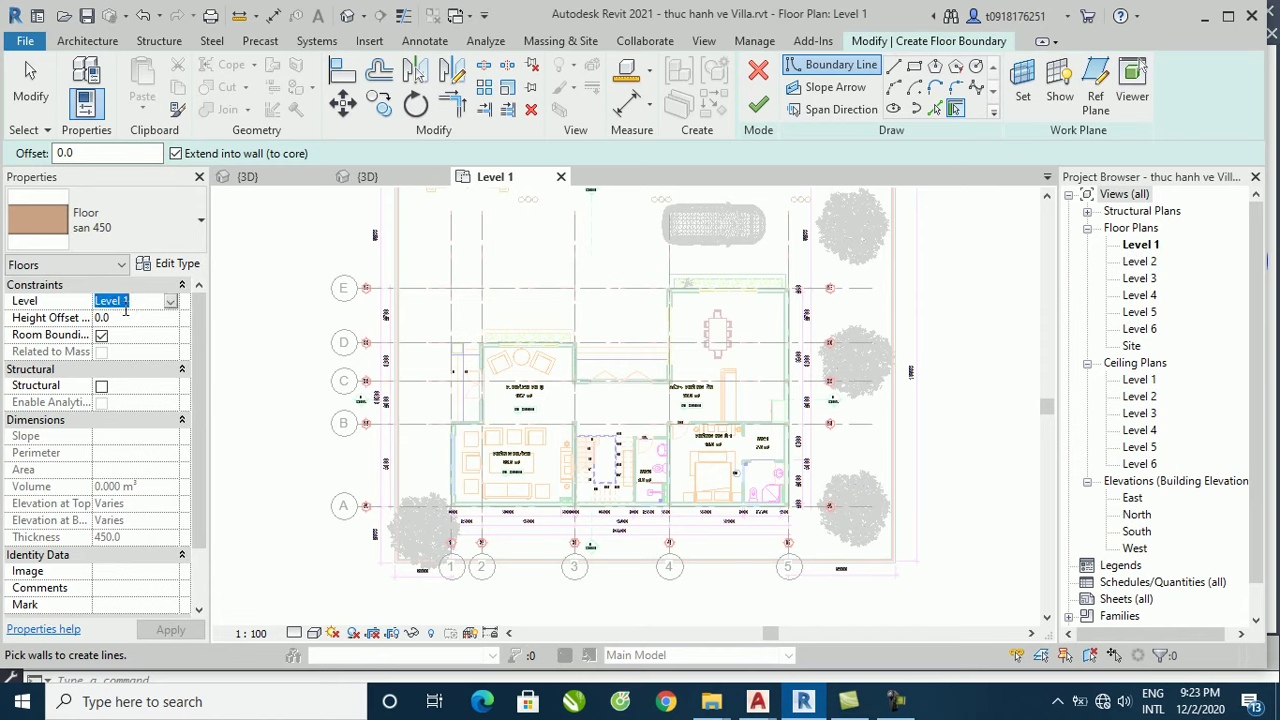
left_click(116, 318)
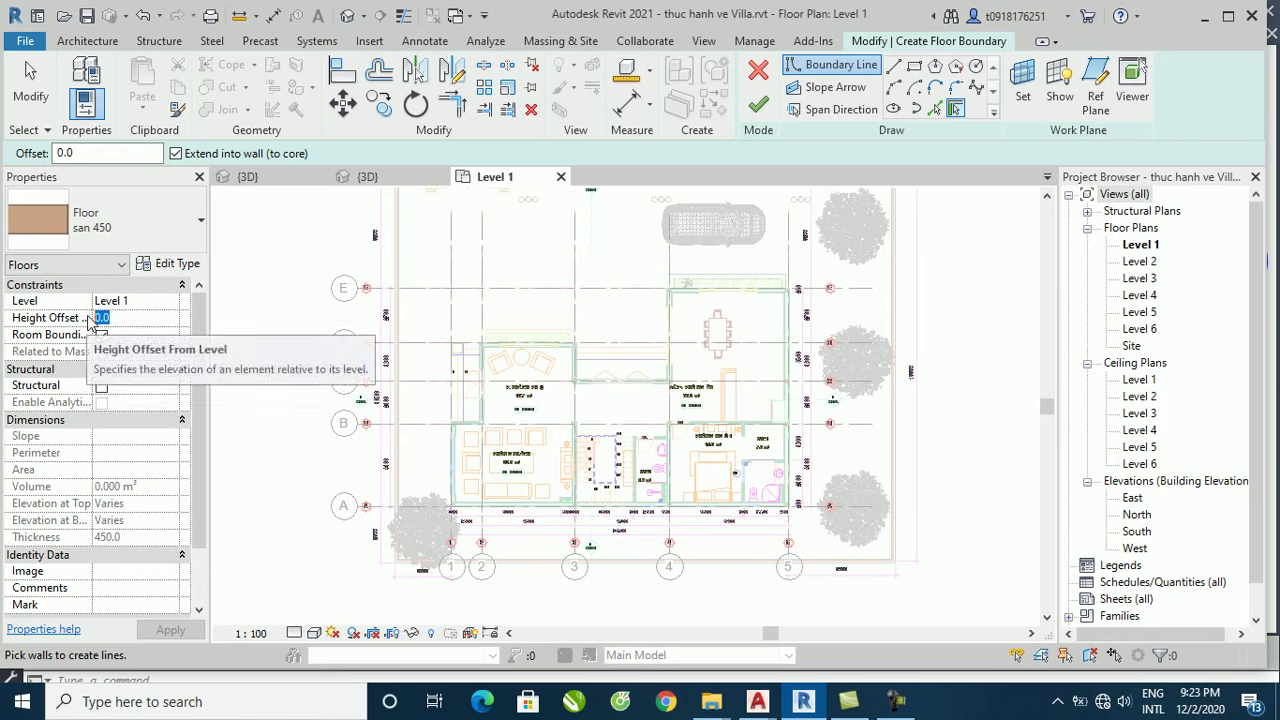
type("450")
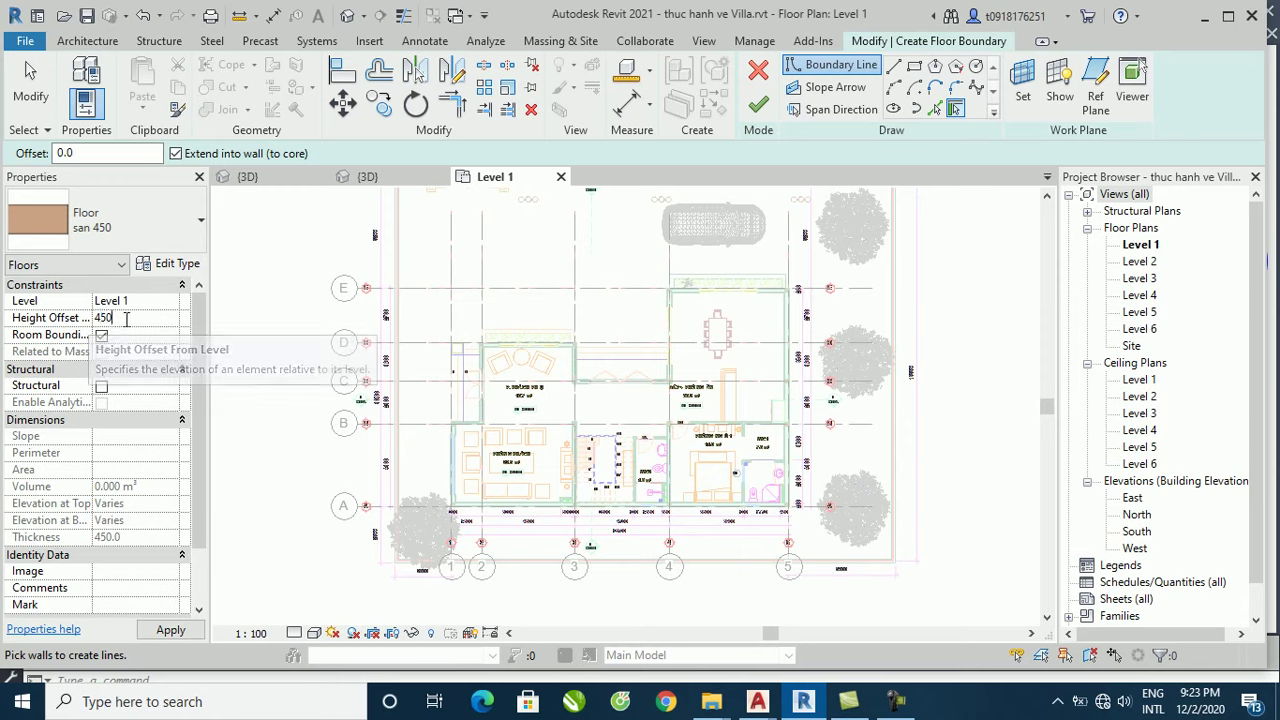
key("Return")
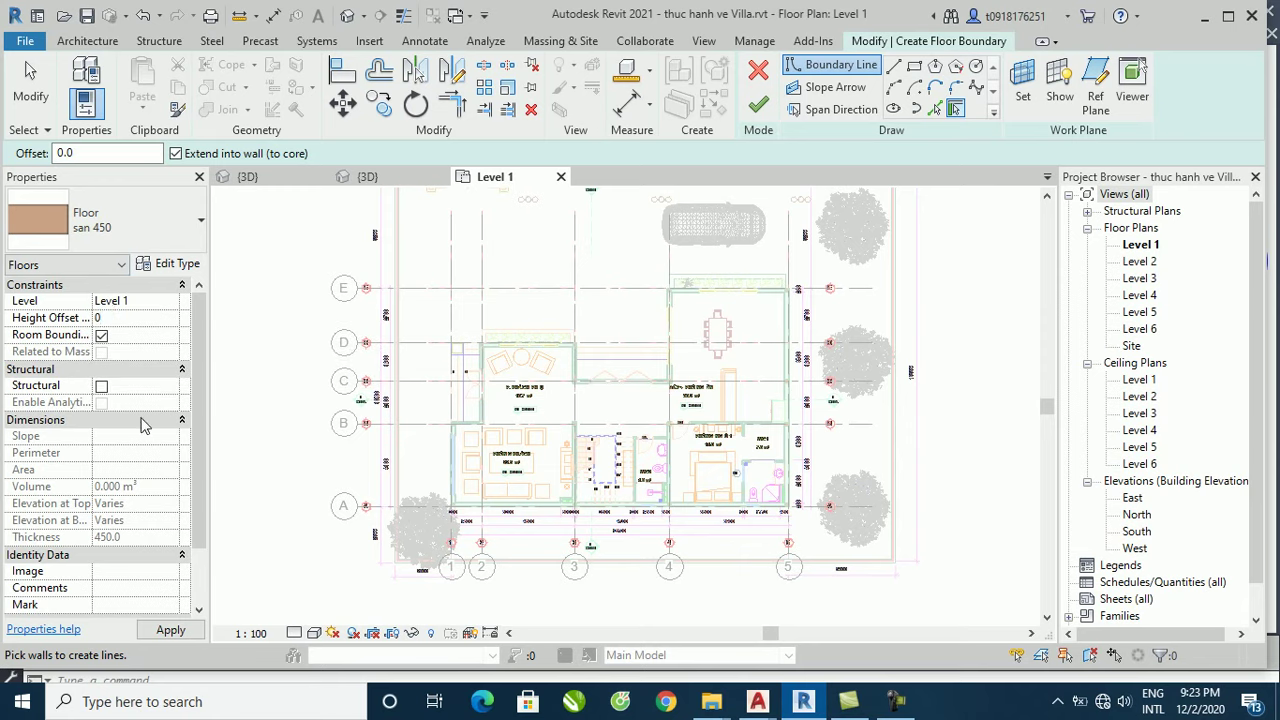
left_click(171, 631)
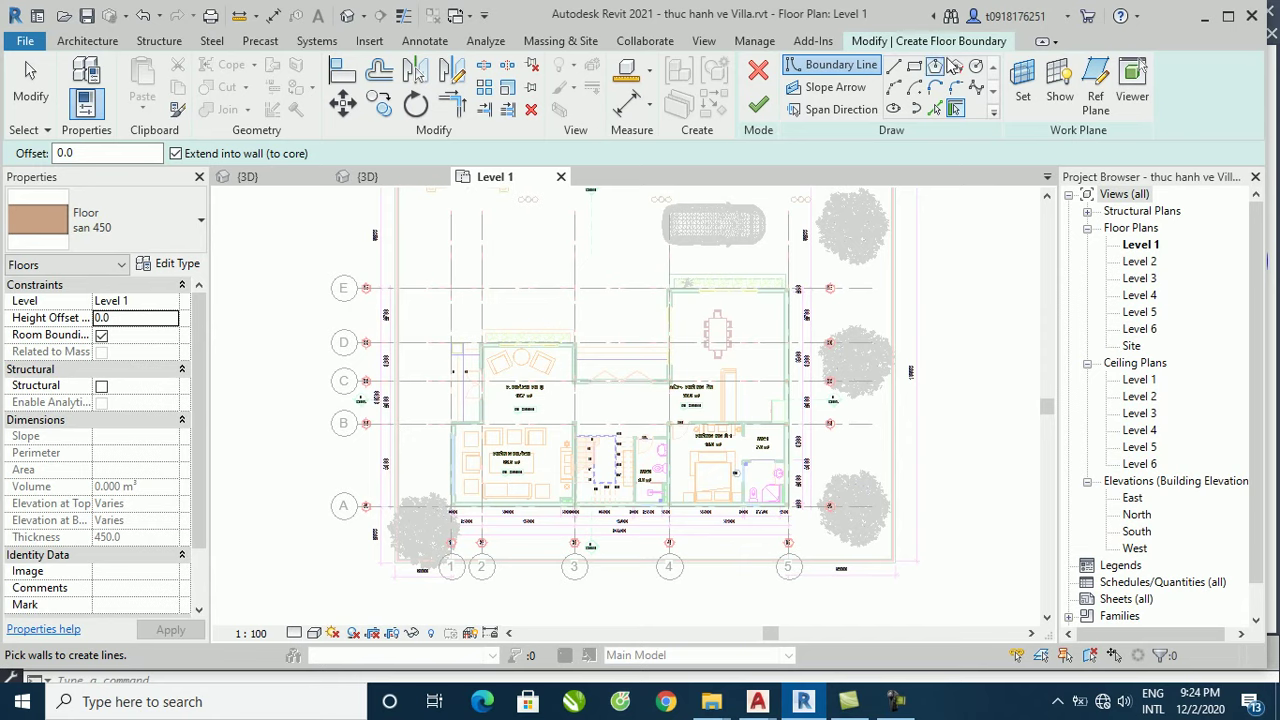
Step: Choose the Line tool for drawing the floor boundary
left_click(893, 66)
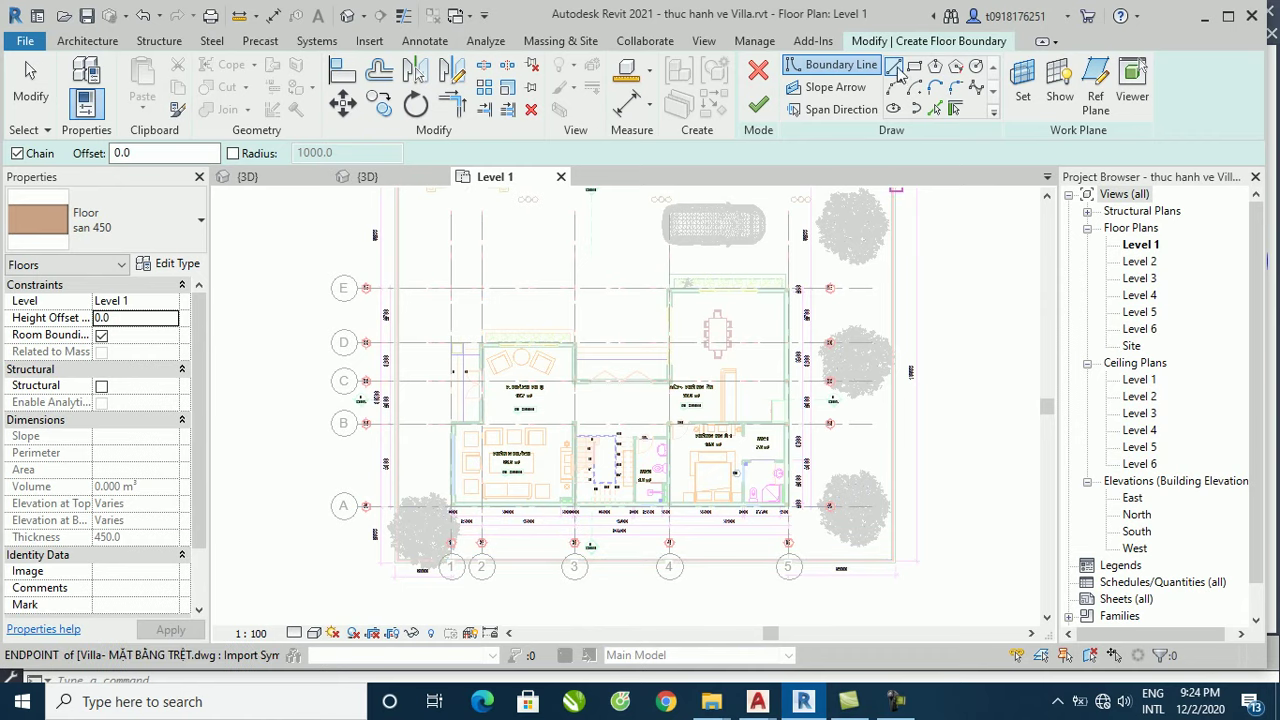
Step: Cancel a misplaced first boundary line started near the room wall
left_click(481, 328)
scroll(565, 330, "up", 2)
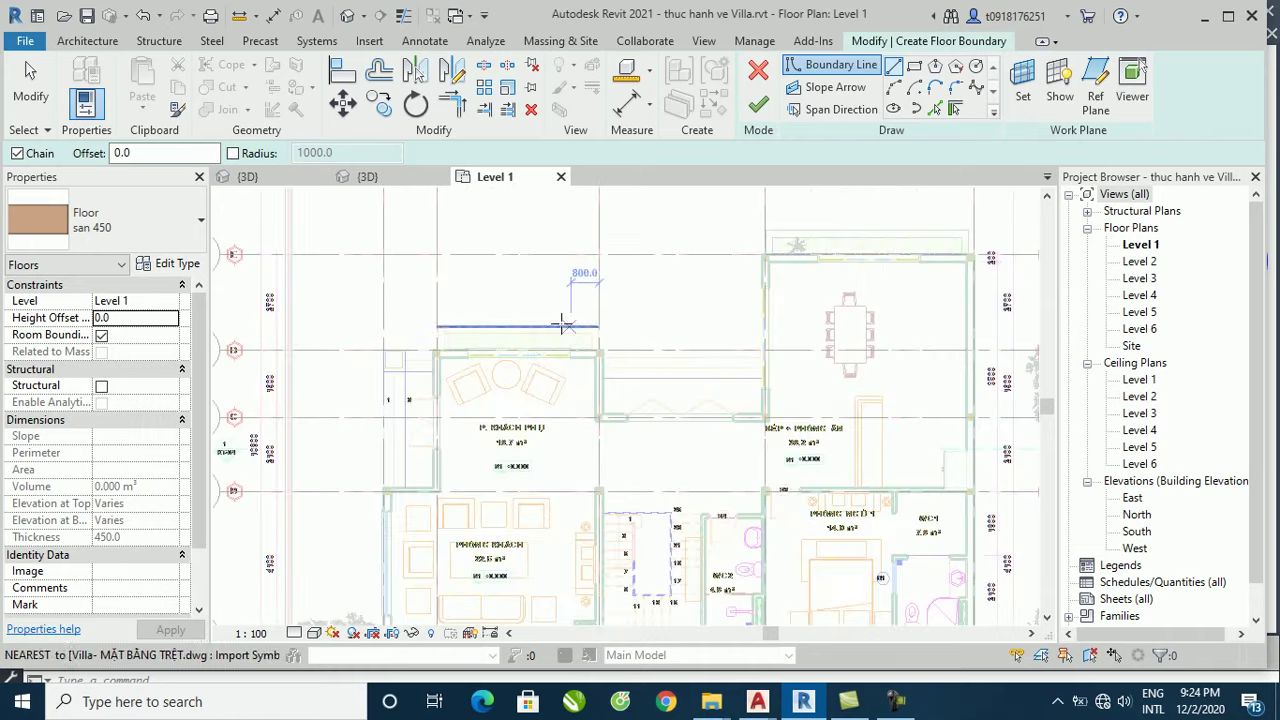
scroll(523, 343, "up", 2)
scroll(330, 375, "up", 1)
scroll(327, 371, "up", 1)
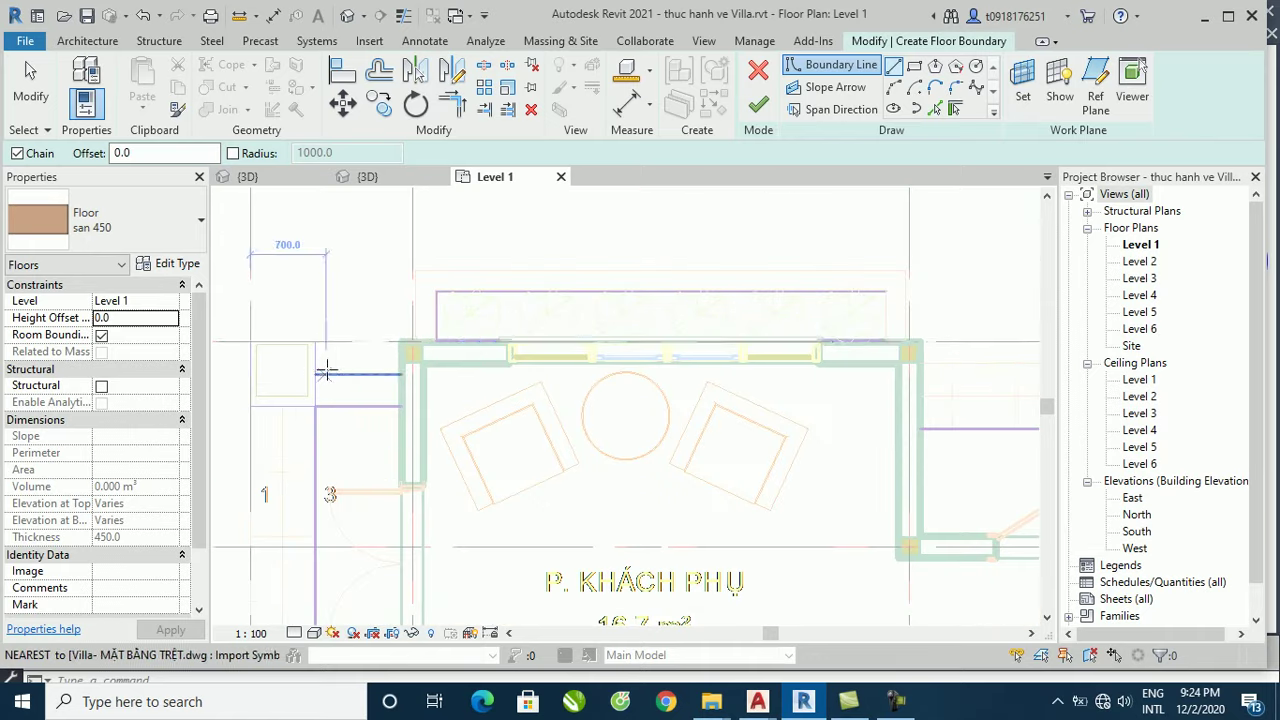
scroll(366, 343, "up", 2)
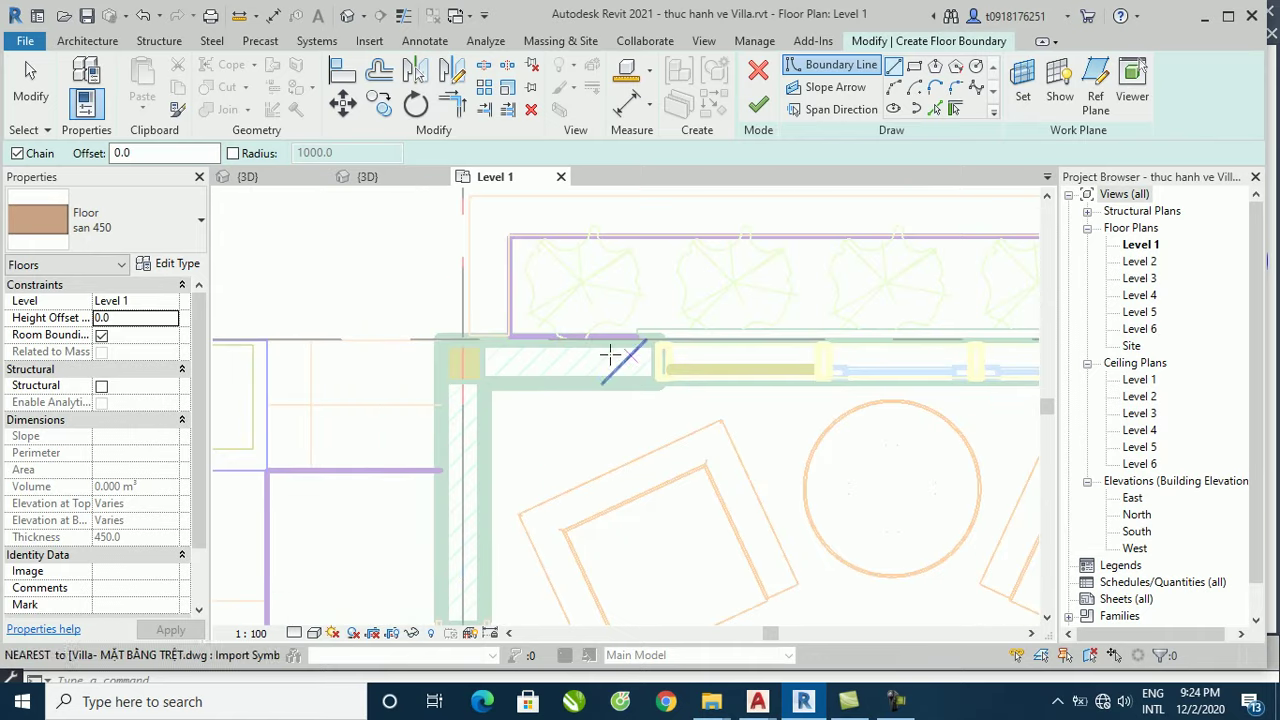
key("Escape")
scroll(440, 314, "up", 1)
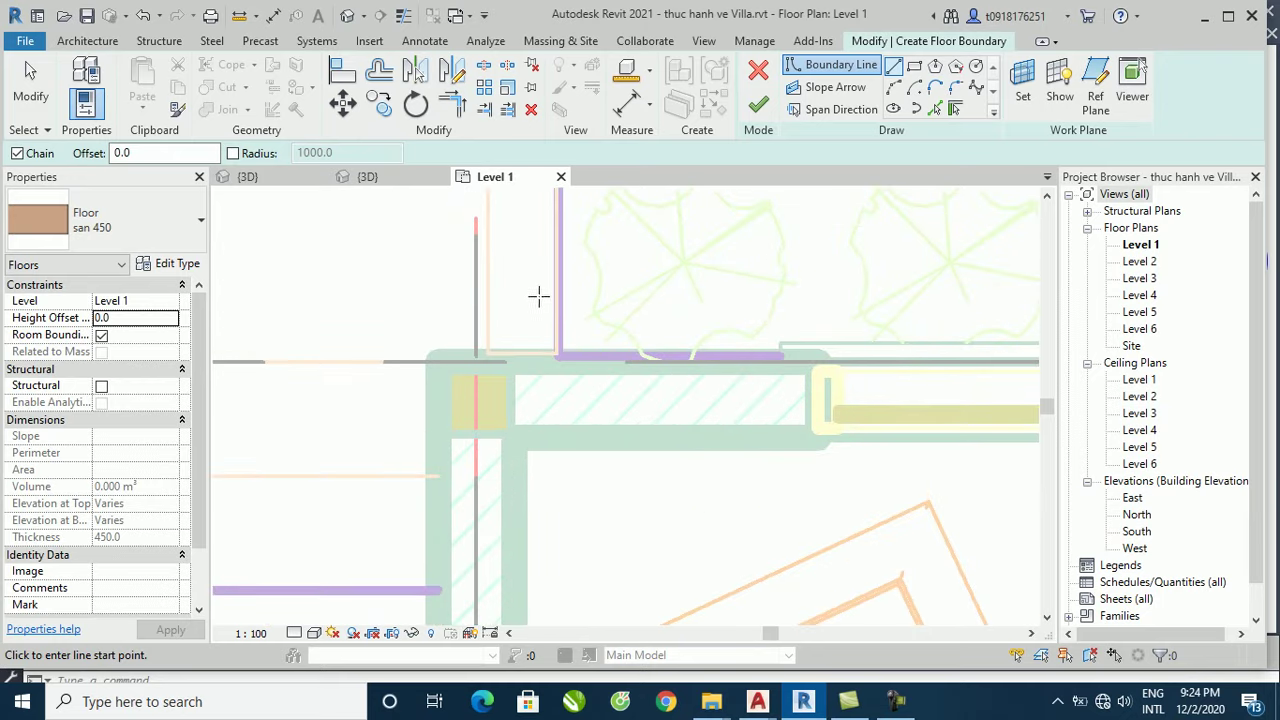
scroll(528, 291, "down", 2)
scroll(515, 325, "up", 1)
scroll(515, 325, "up", 1)
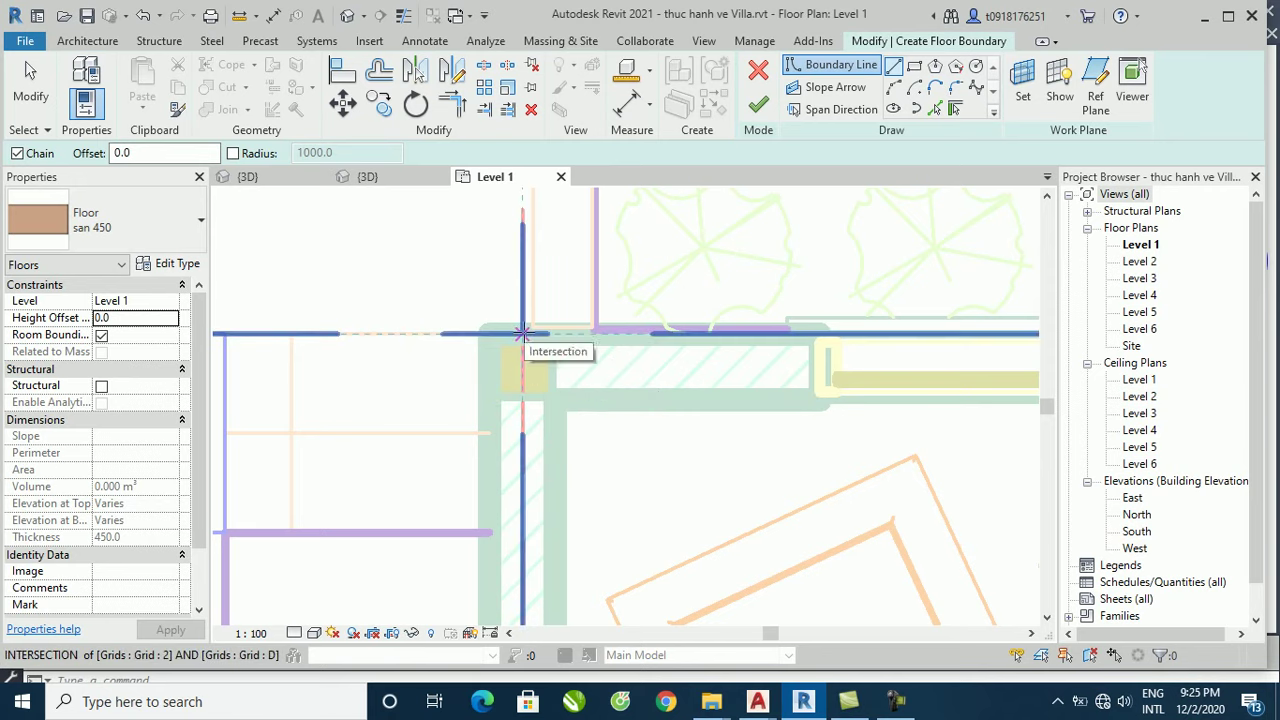
Step: Draw the boundary from the grid 2/D intersection to the wall corner, then an 800 drop
left_click(480, 330)
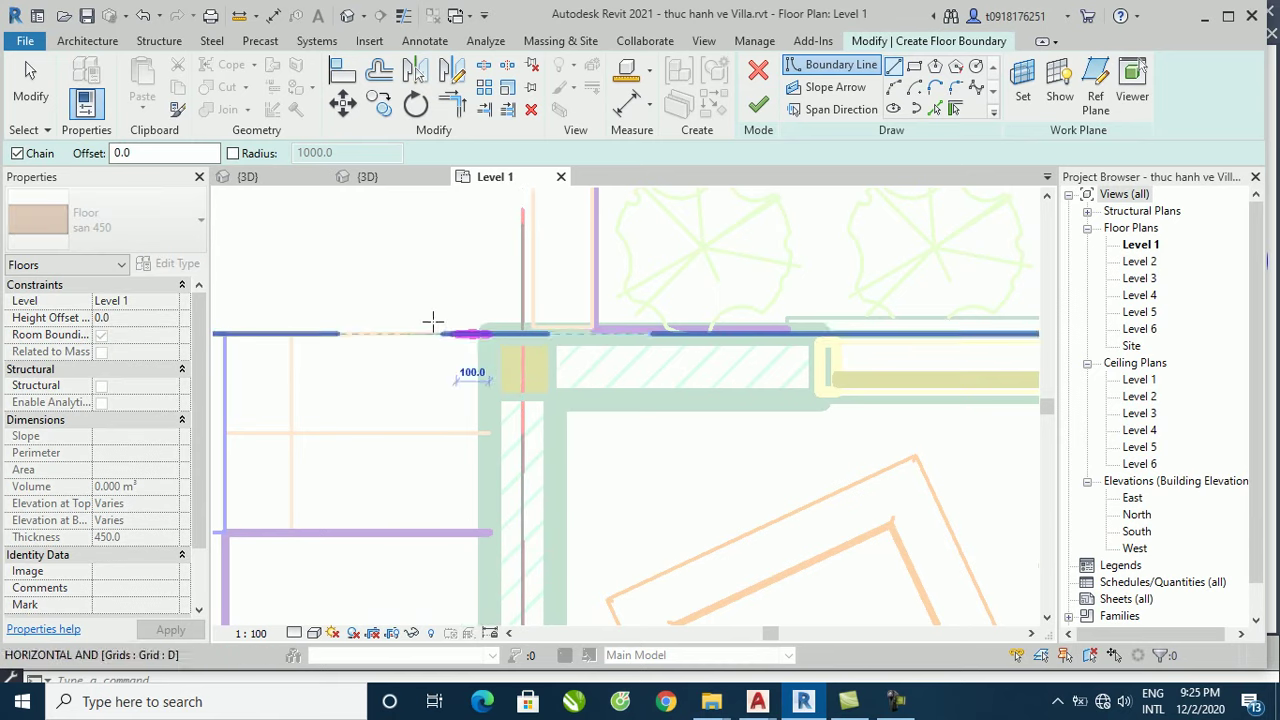
scroll(320, 318, "down", 2)
scroll(310, 319, "down", 1)
scroll(295, 320, "down", 2)
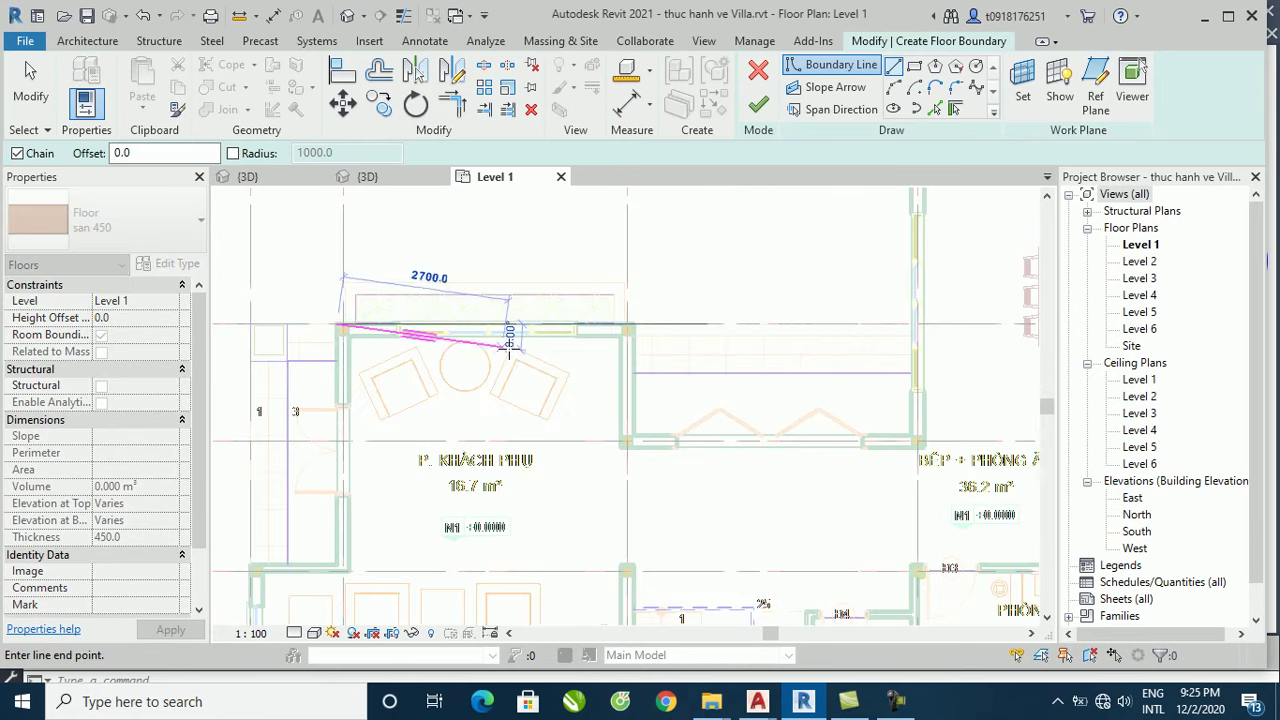
scroll(634, 322, "up", 2)
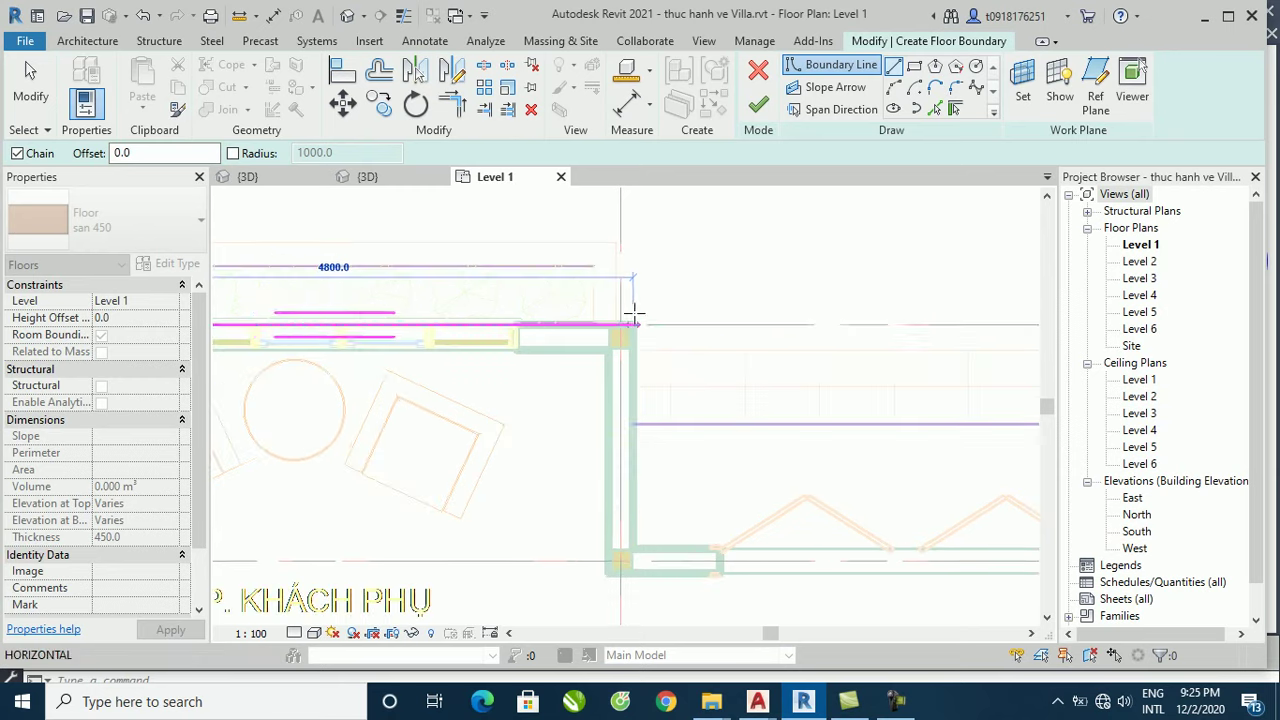
scroll(578, 323, "up", 1)
scroll(578, 323, "up", 1)
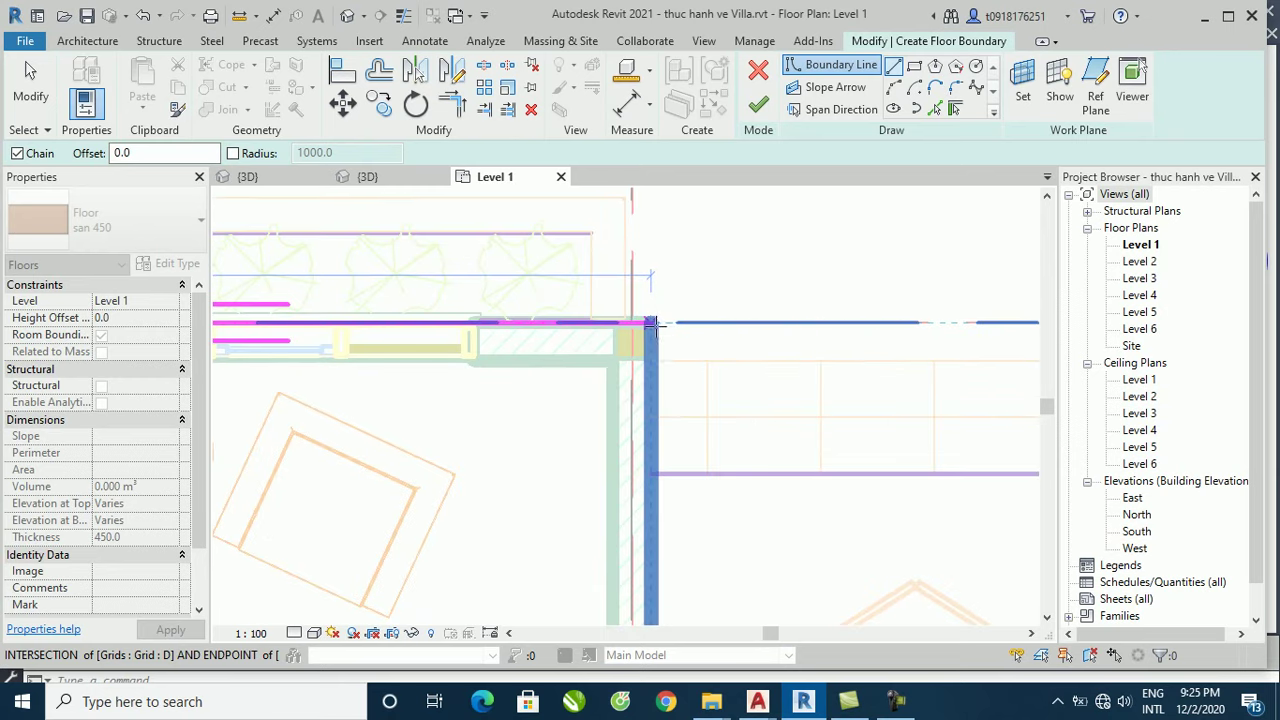
left_click(650, 322)
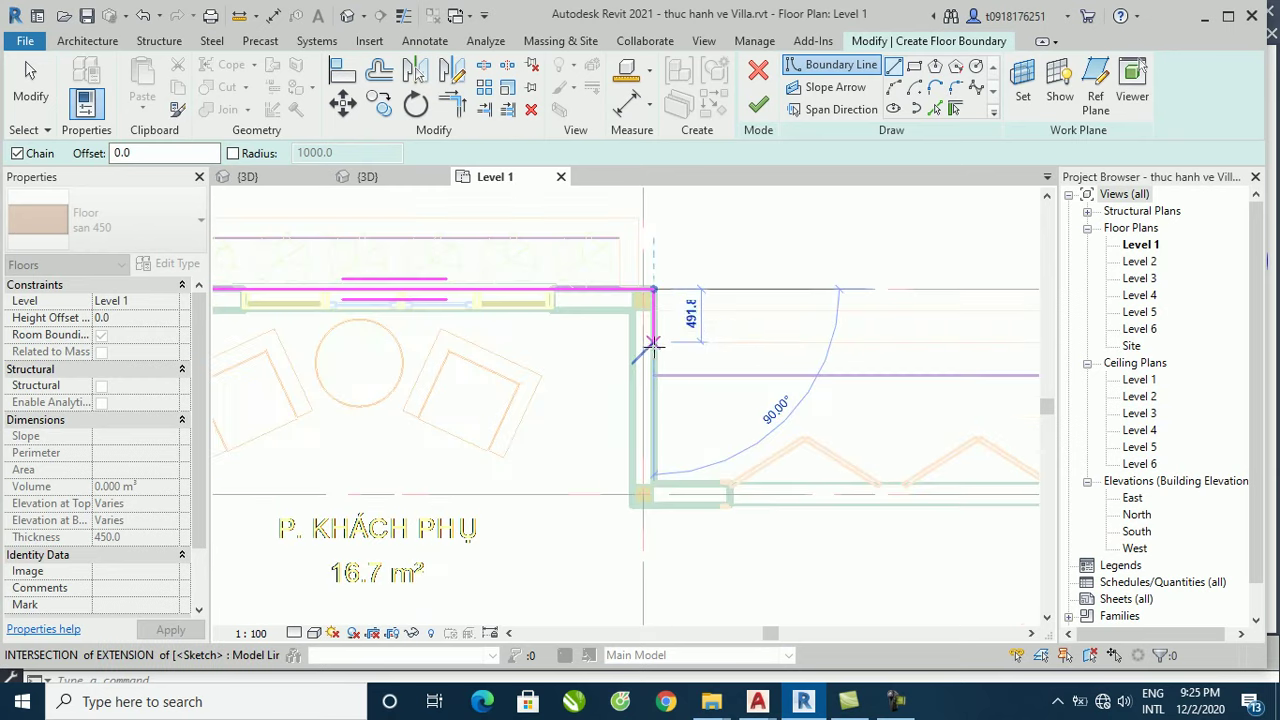
left_click(652, 378)
scroll(314, 363, "down", 2)
scroll(829, 371, "up", 1)
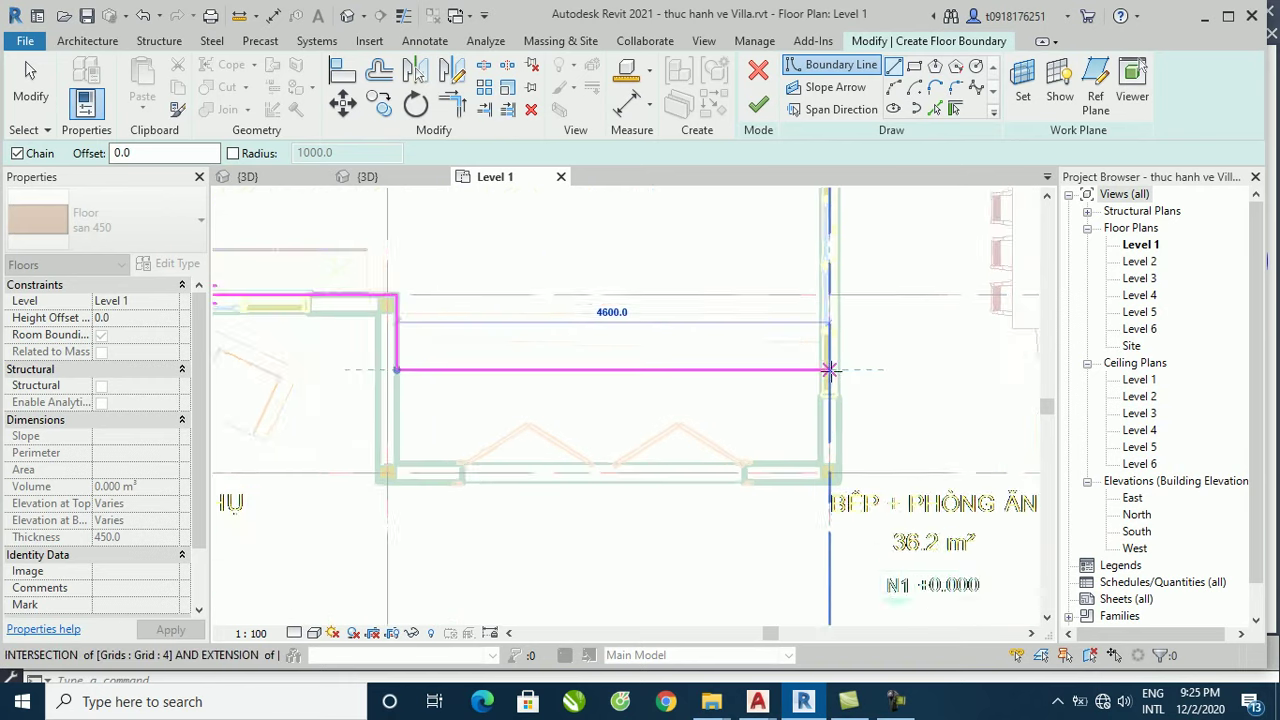
scroll(828, 371, "up", 1)
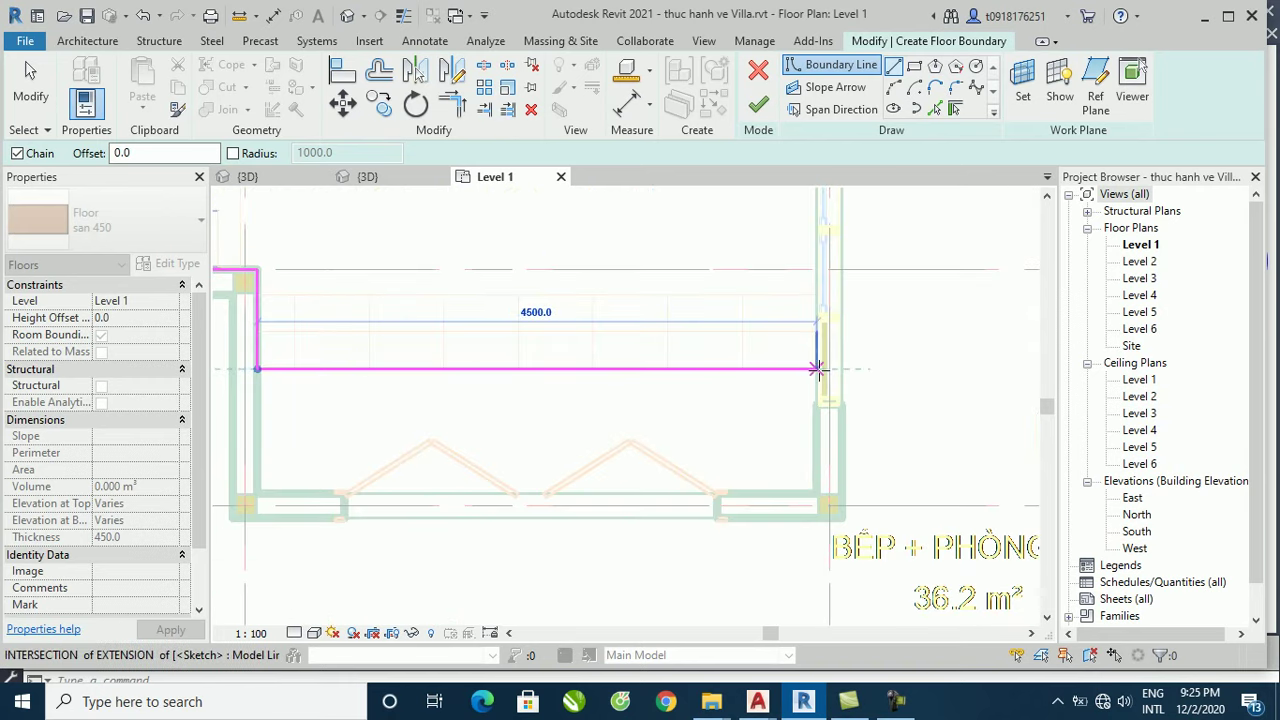
scroll(808, 370, "up", 2)
Step: Continue the boundary with a 4500 run to the right wall, the wall/grid corner, and grid E
left_click(817, 368)
scroll(815, 369, "down", 1)
scroll(805, 370, "down", 1)
scroll(795, 371, "down", 1)
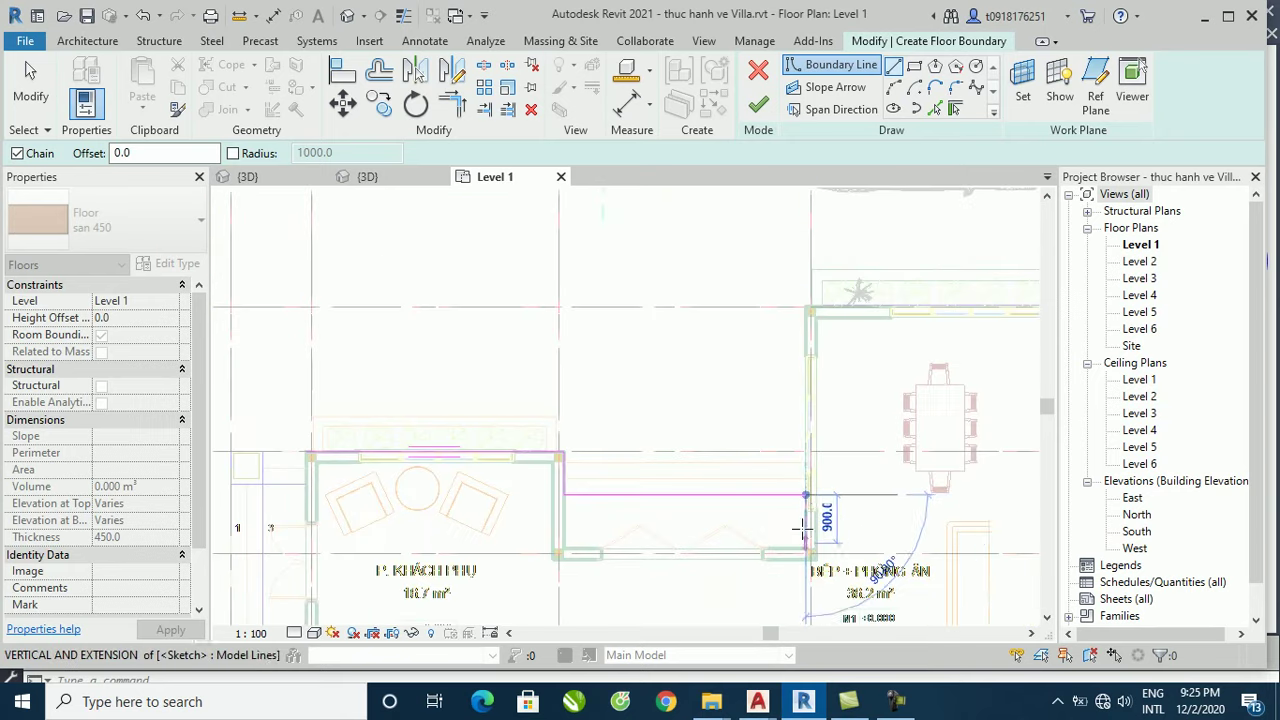
scroll(791, 306, "up", 2)
scroll(805, 299, "up", 2)
left_click(803, 298)
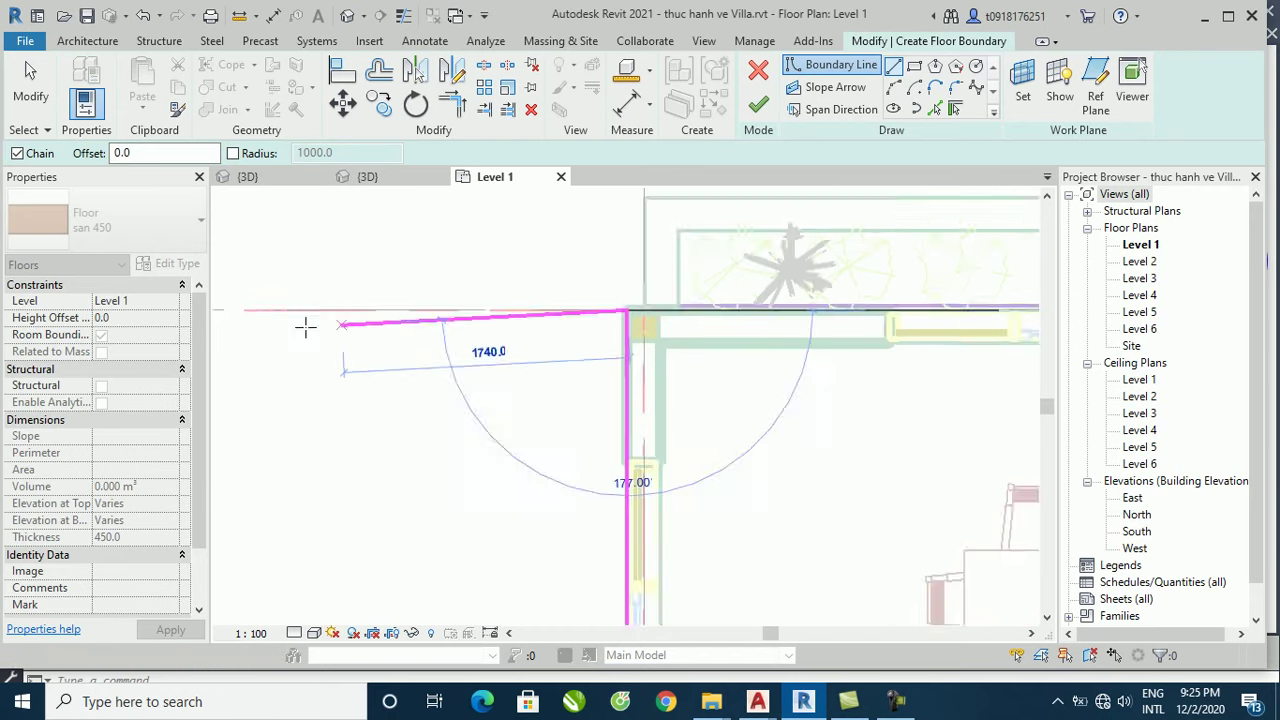
scroll(243, 329, "down", 2)
scroll(487, 335, "up", 2)
scroll(452, 305, "up", 2)
scroll(460, 301, "up", 1)
left_click(463, 299)
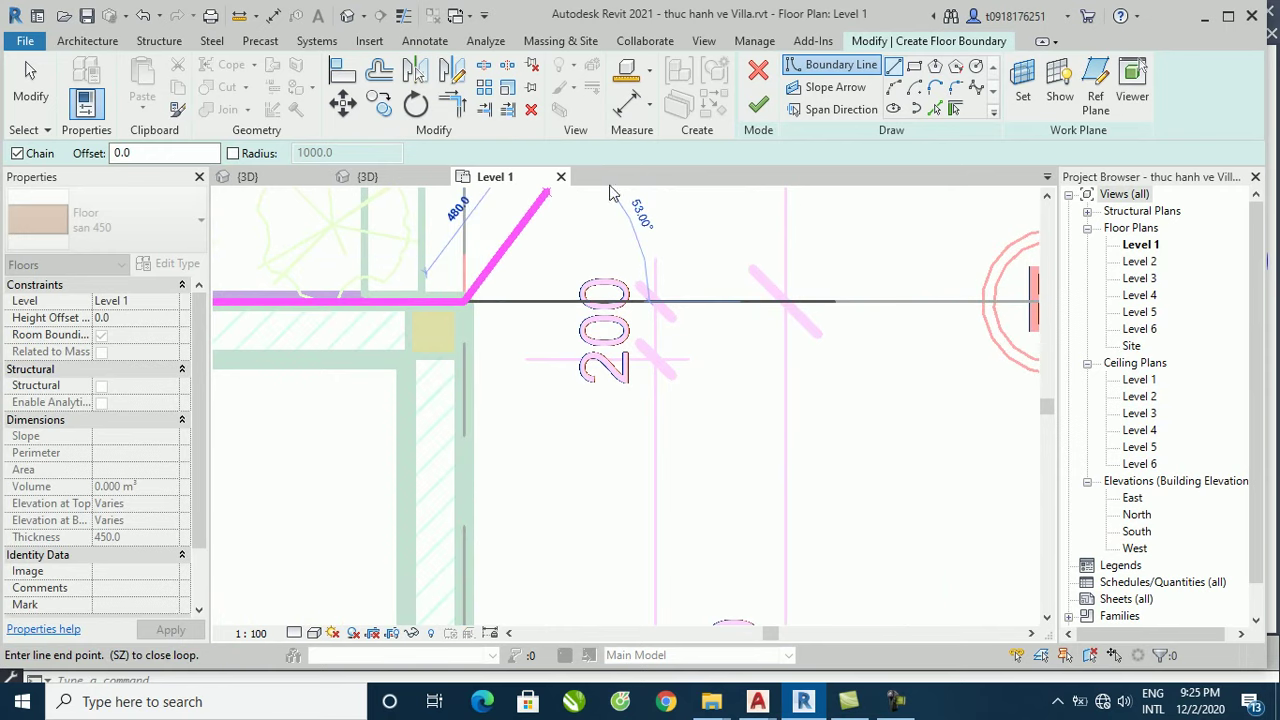
scroll(760, 245, "down", 1)
scroll(840, 228, "down", 1)
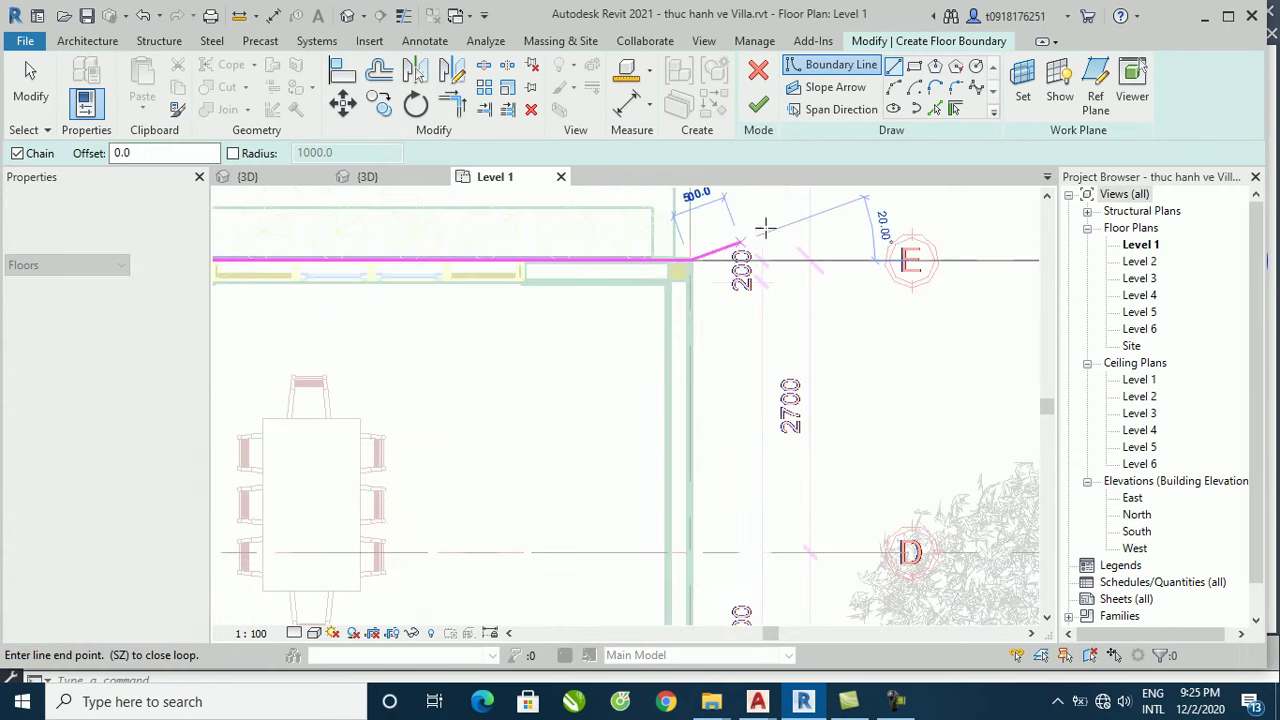
scroll(756, 236, "down", 2)
scroll(757, 300, "down", 1)
scroll(757, 380, "down", 1)
Step: Extend the boundary down grid 5 to grid A, then along A to grid 1
scroll(757, 410, "down", 1)
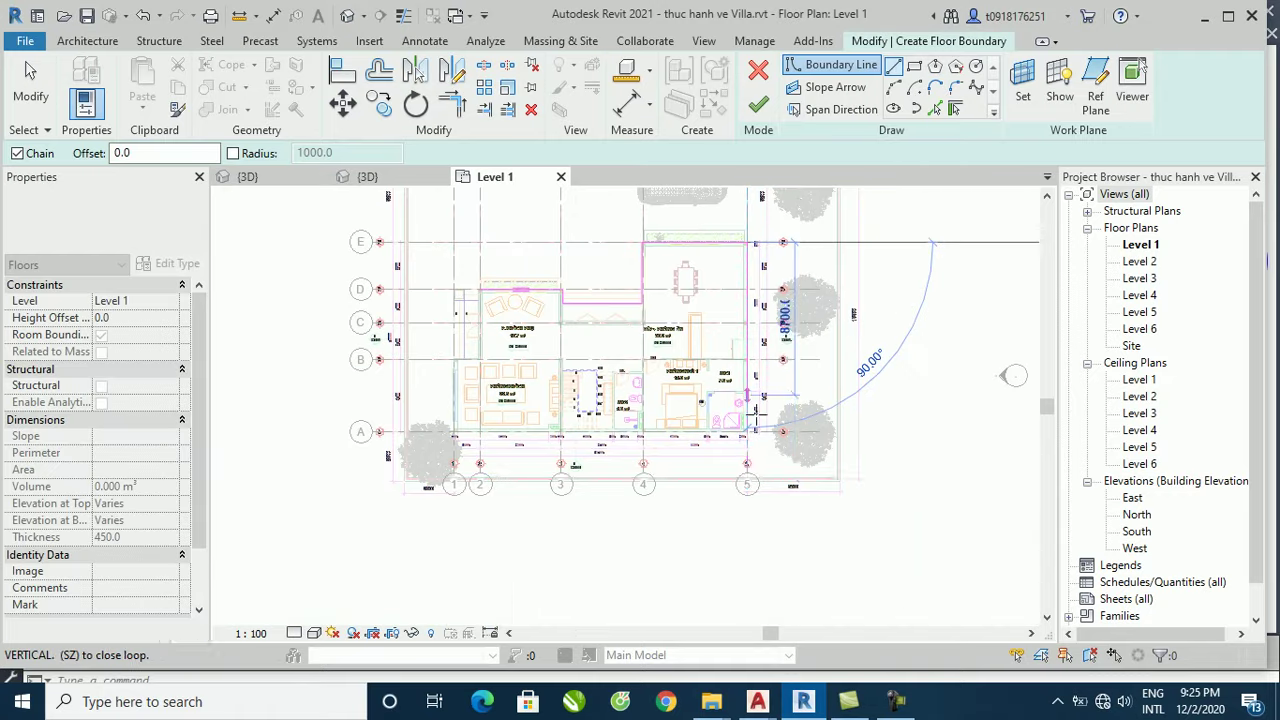
scroll(755, 410, "up", 2)
scroll(750, 408, "up", 2)
scroll(742, 406, "up", 2)
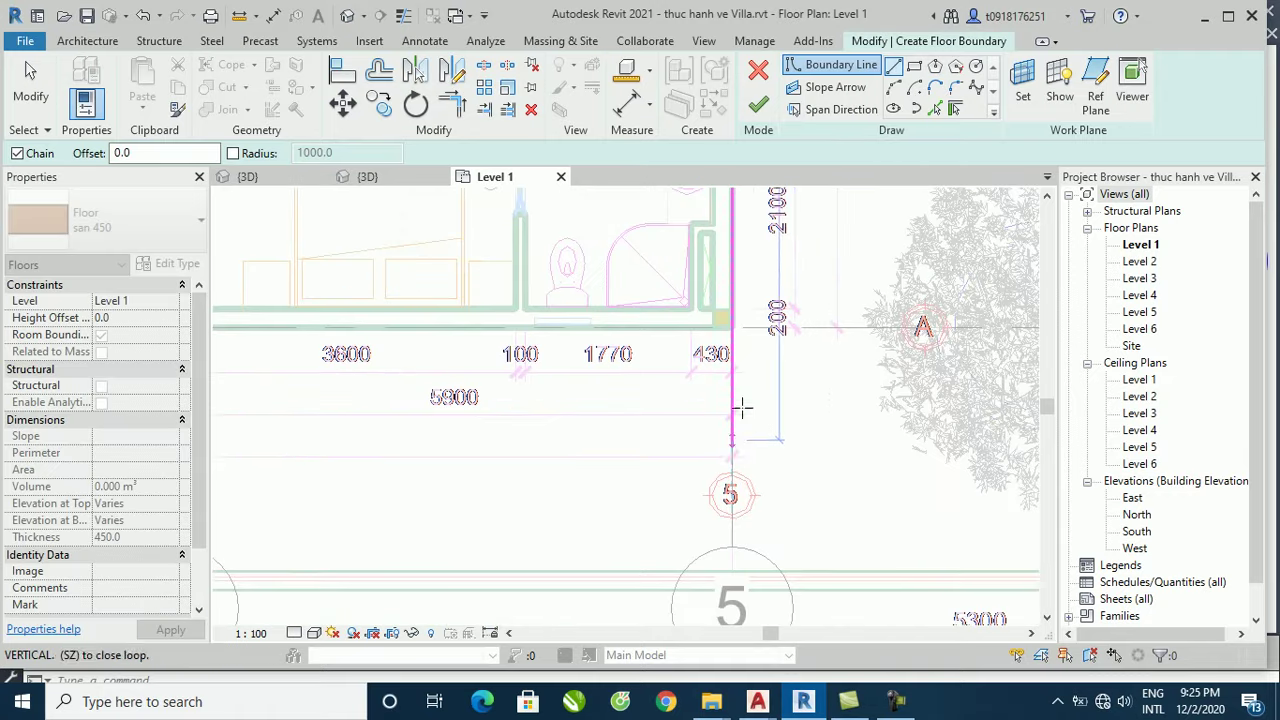
scroll(742, 406, "up", 1)
scroll(745, 395, "up", 1)
scroll(748, 380, "up", 1)
scroll(750, 370, "up", 2)
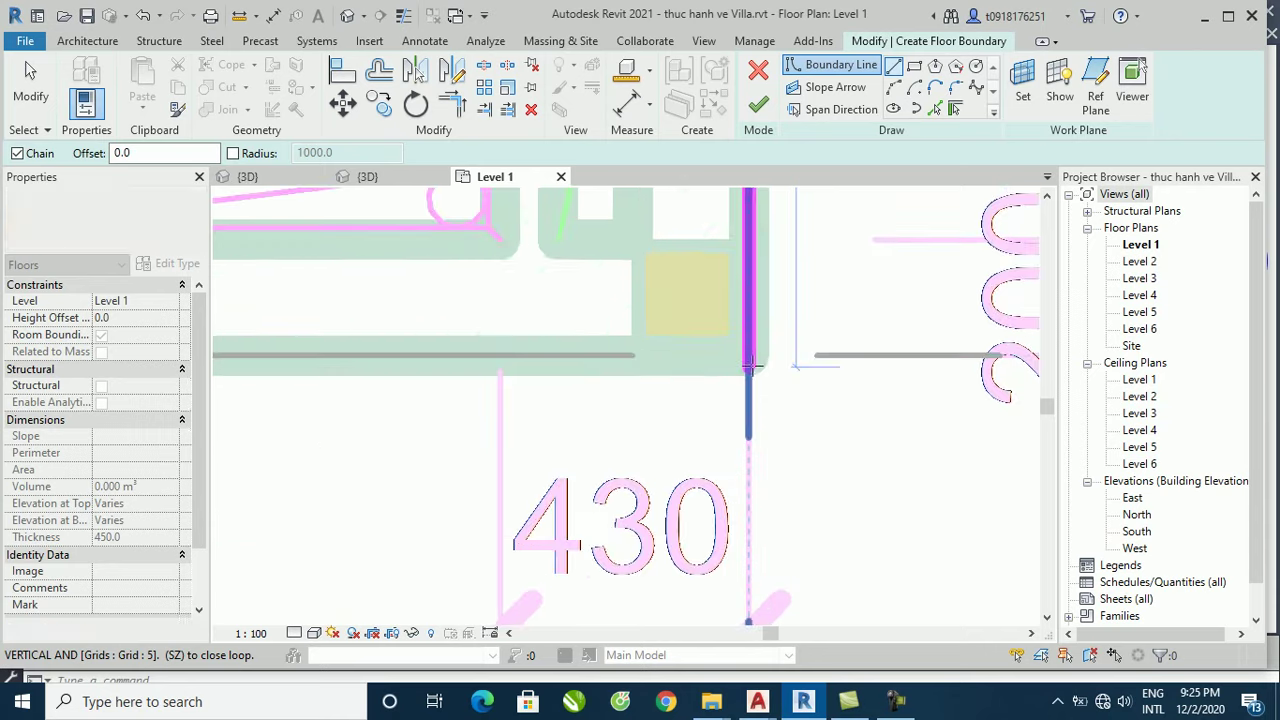
left_click(749, 355)
scroll(937, 366, "down", 2)
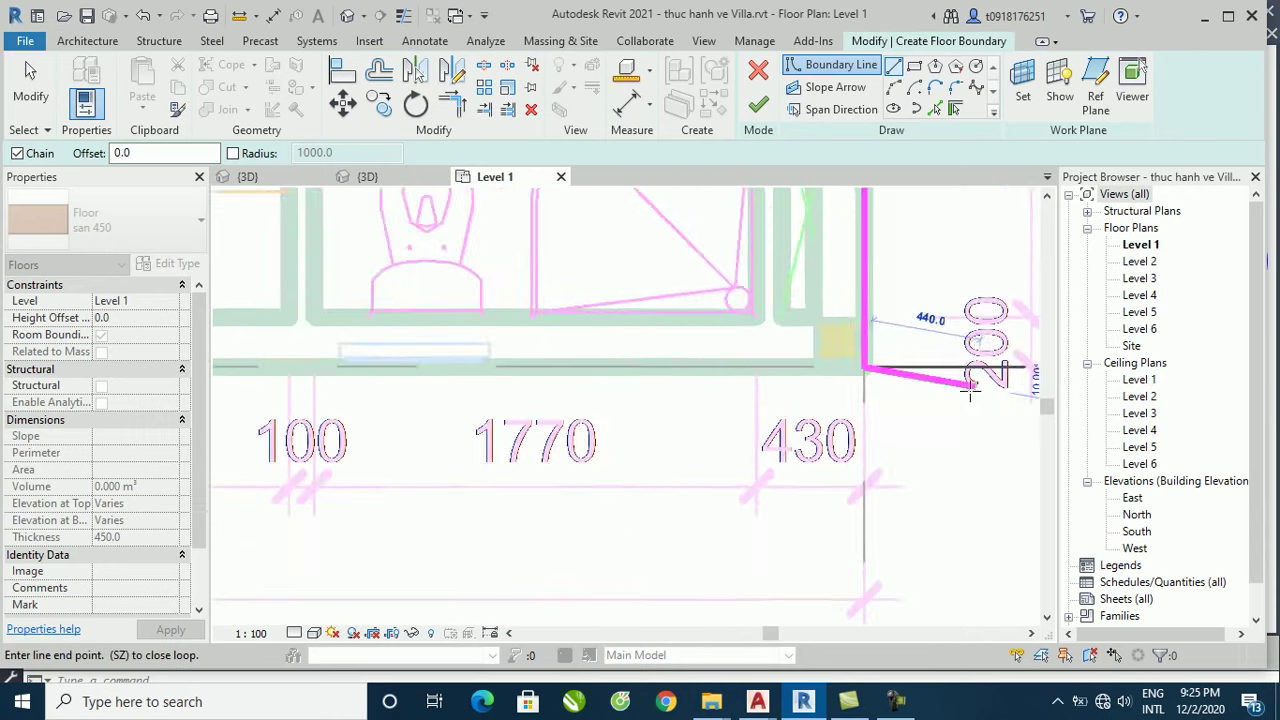
scroll(971, 378, "down", 2)
scroll(975, 445, "down", 2)
scroll(975, 452, "down", 1)
scroll(700, 440, "down", 2)
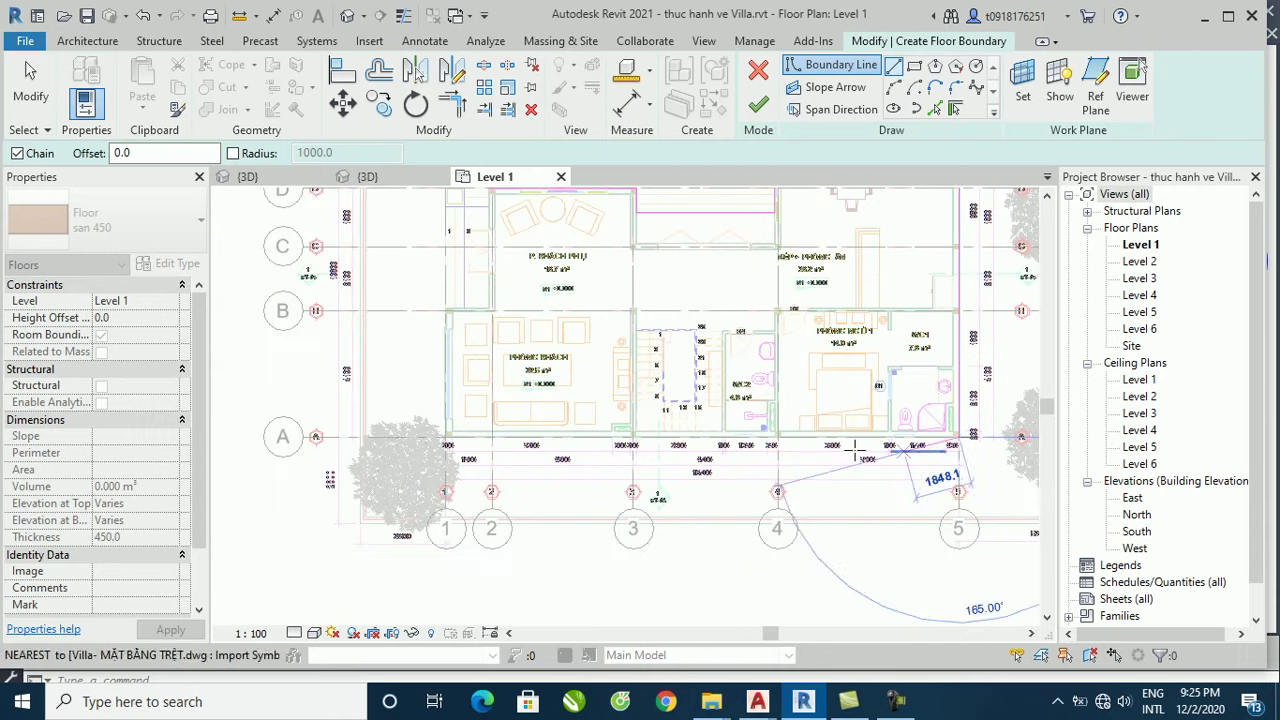
scroll(455, 435, "up", 1)
scroll(455, 435, "up", 2)
scroll(449, 437, "up", 1)
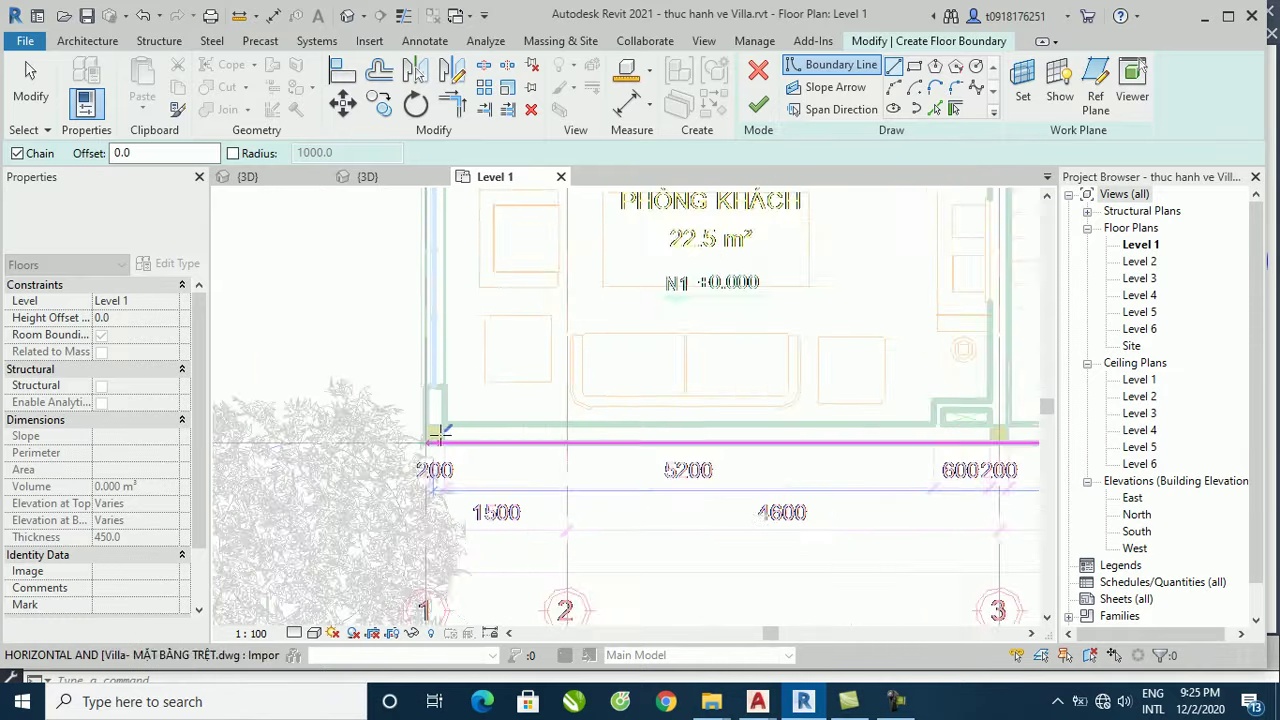
scroll(445, 438, "up", 2)
scroll(423, 445, "up", 1)
scroll(418, 455, "up", 1)
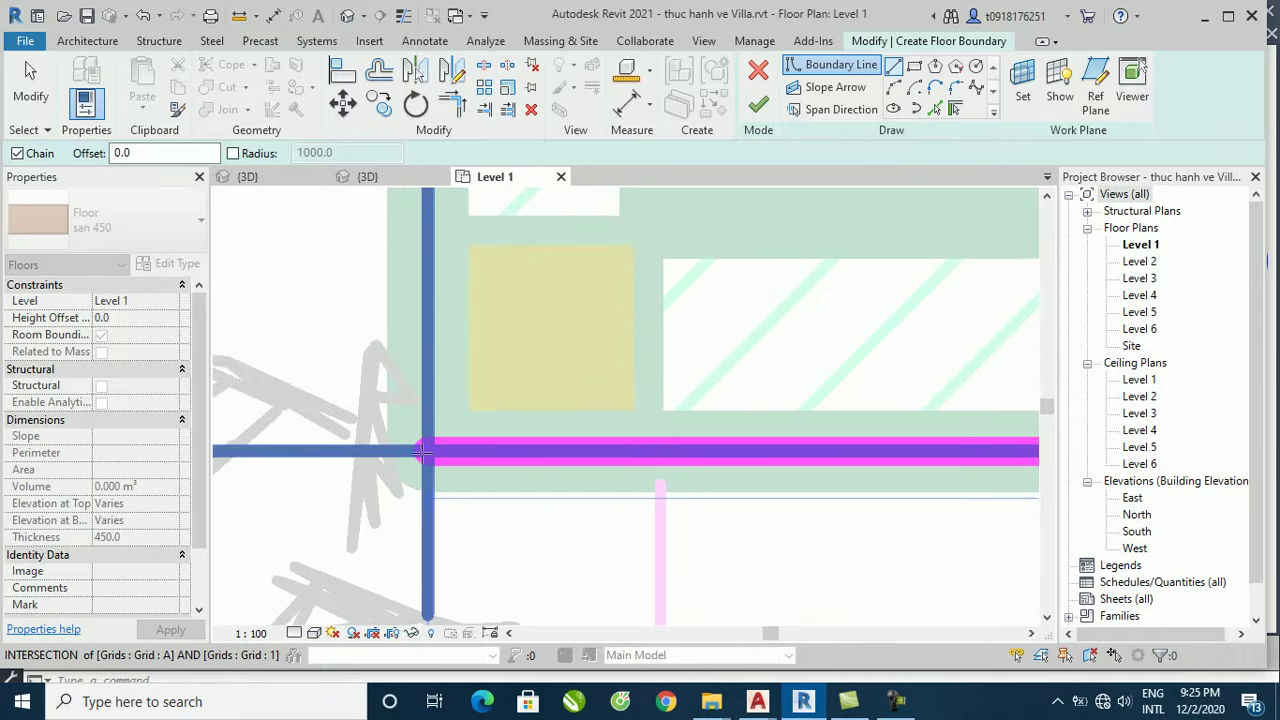
left_click(425, 452)
Step: Run the boundary up grid 1 to the wall corner, then a 600 jog at the guest room corner
scroll(437, 488, "down", 2)
scroll(443, 560, "down", 1)
scroll(443, 565, "down", 1)
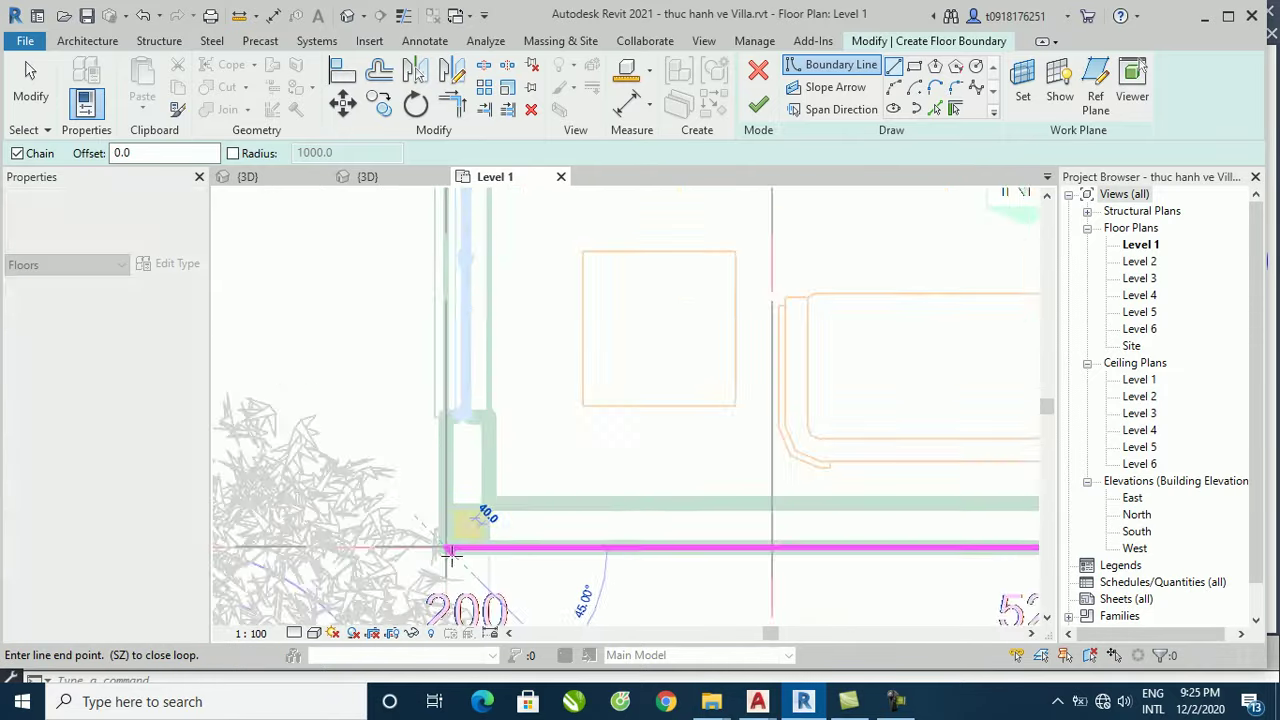
scroll(446, 575, "down", 1)
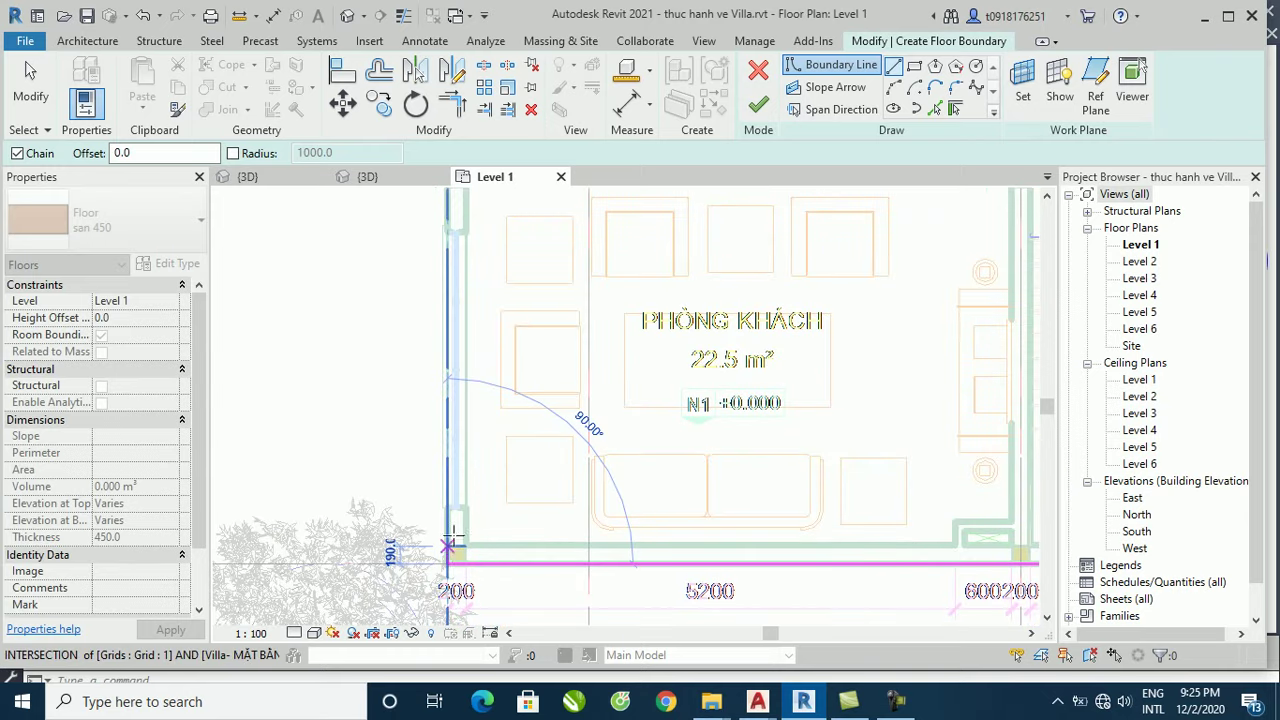
scroll(451, 380, "down", 2)
scroll(455, 335, "up", 1)
scroll(455, 335, "up", 2)
scroll(450, 343, "up", 2)
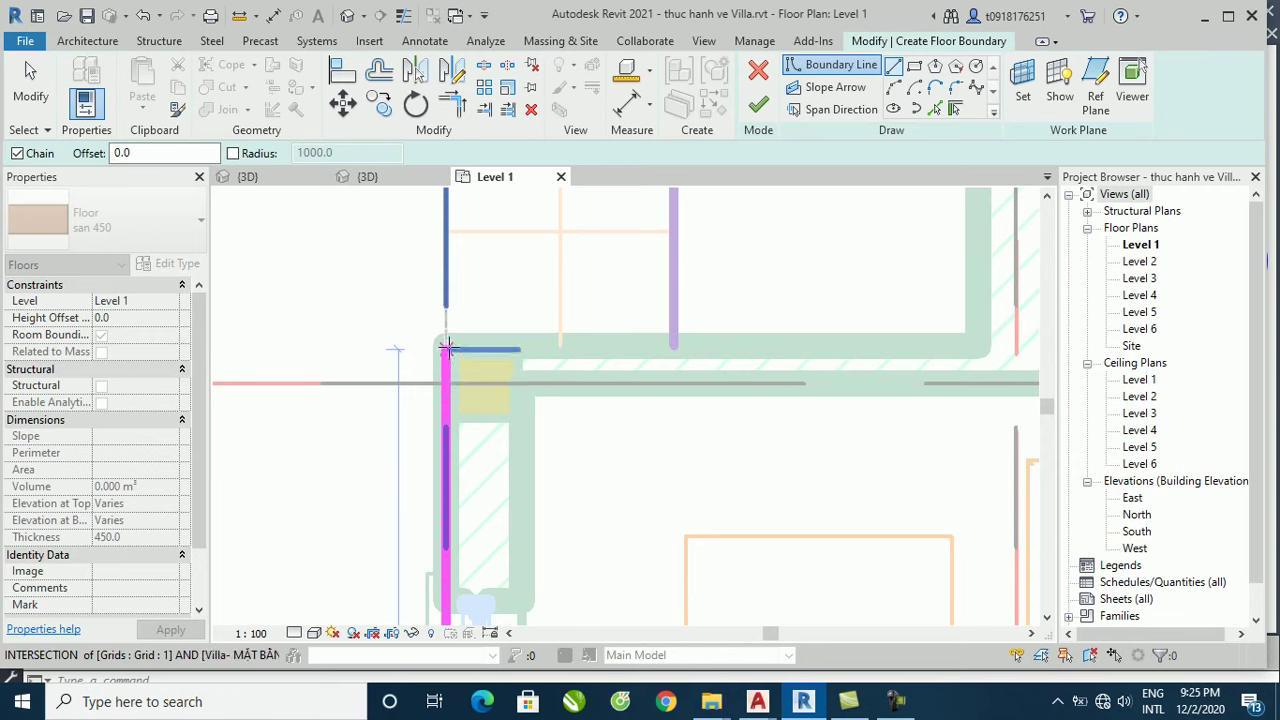
left_click(447, 345)
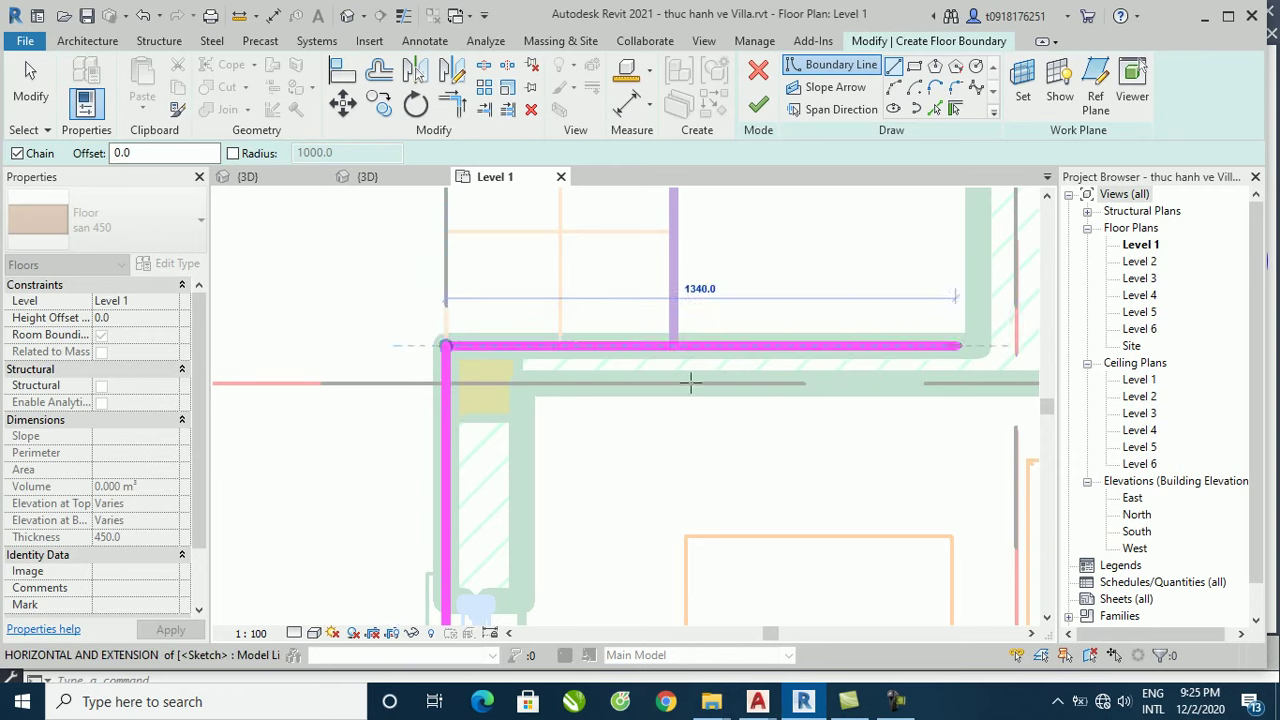
scroll(288, 406, "down", 2)
middle_click_drag(483, 399, 470, 450)
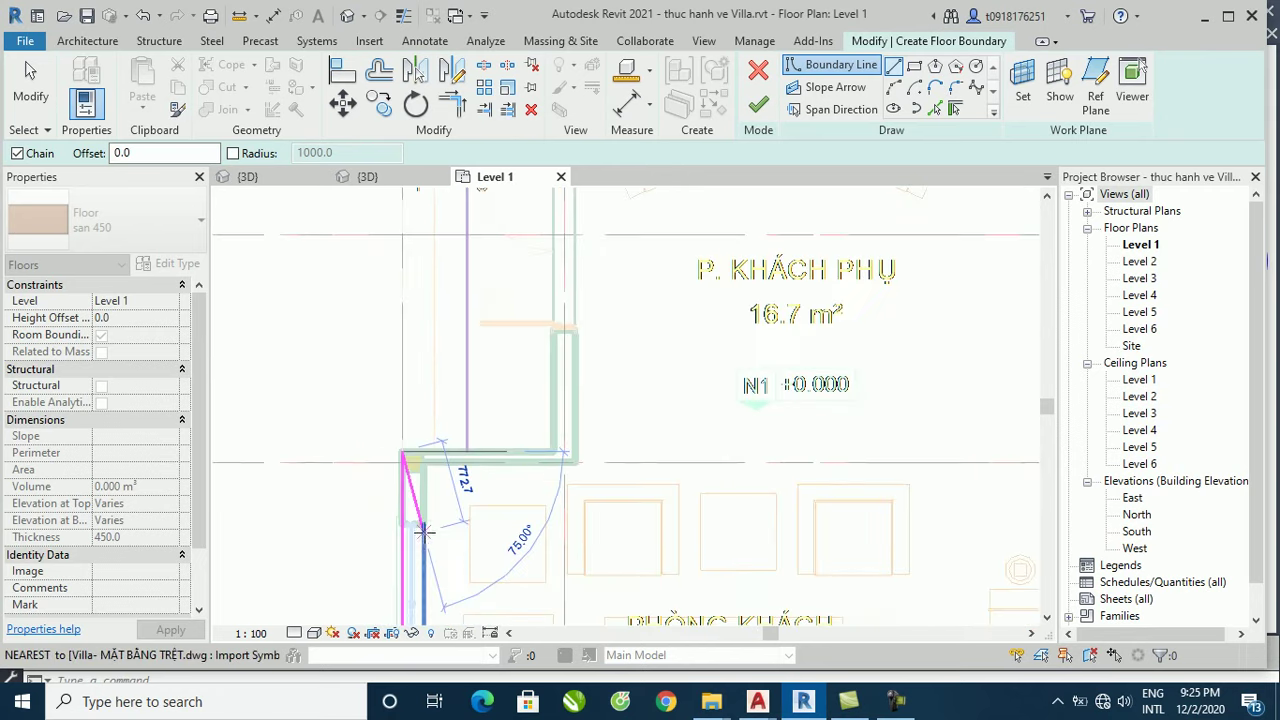
scroll(463, 451, "up", 2)
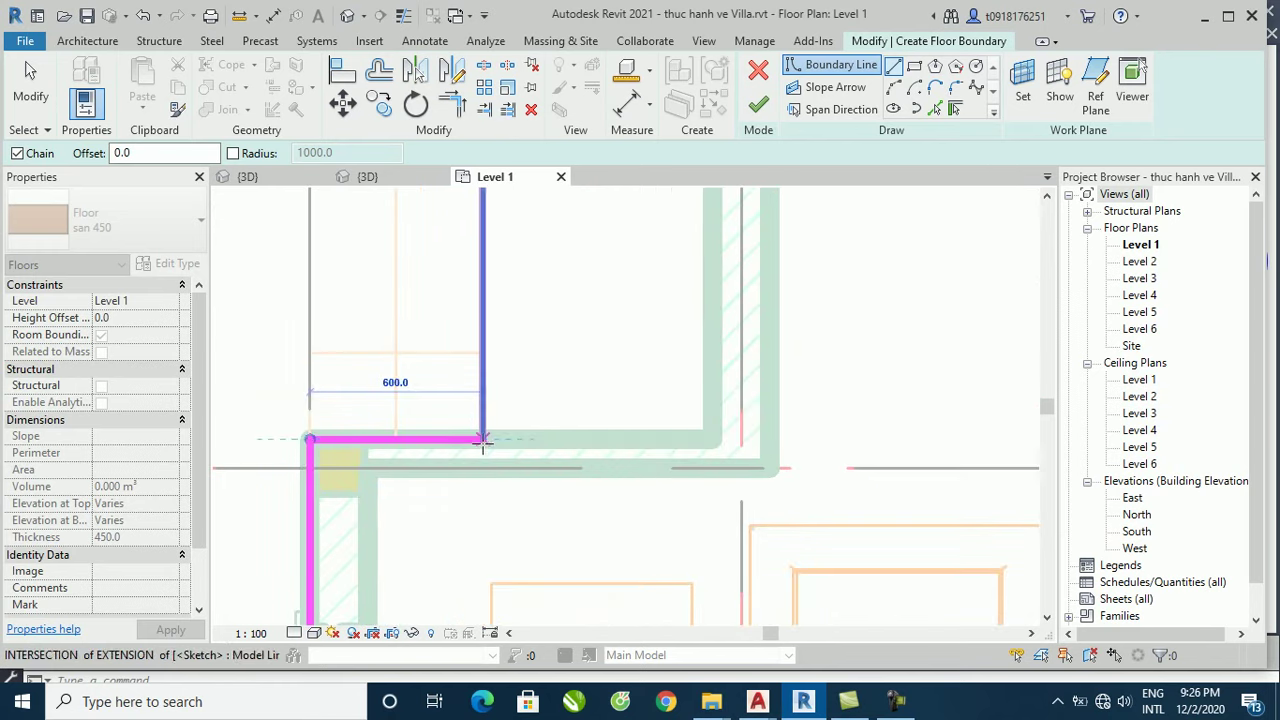
left_click(482, 441)
scroll(466, 520, "down", 2)
scroll(457, 575, "up", 2)
scroll(458, 500, "down", 2)
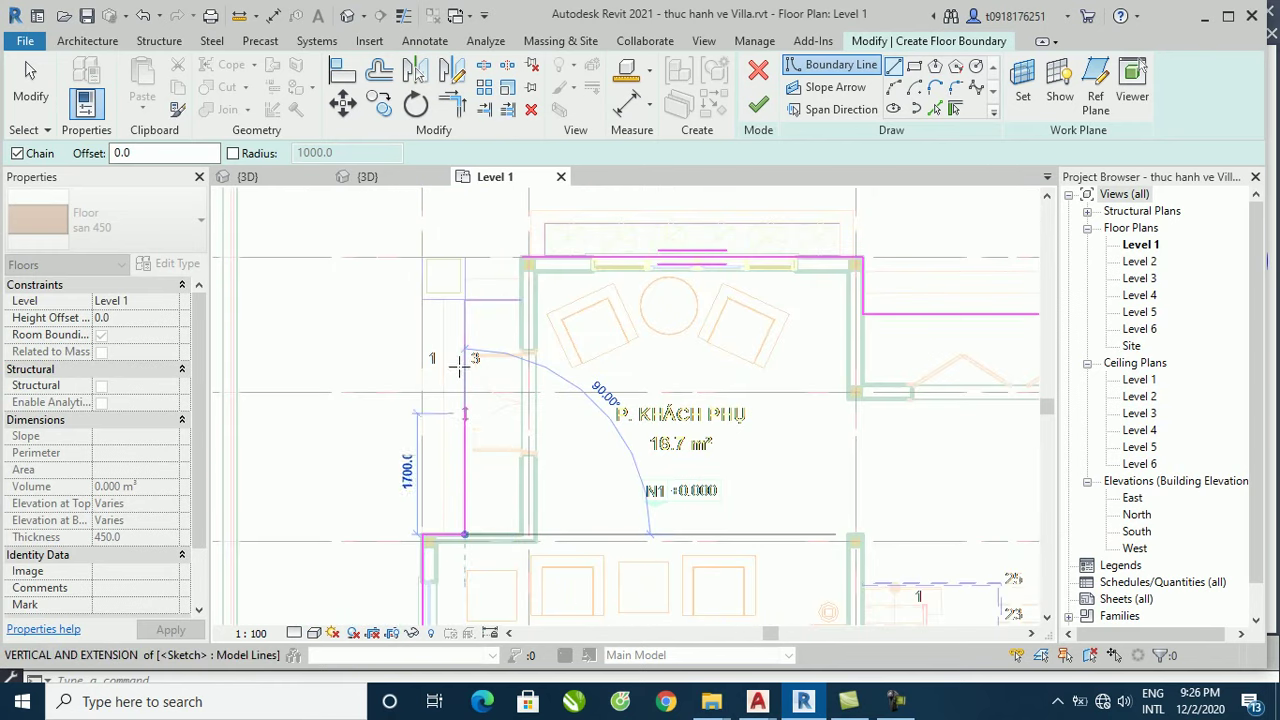
scroll(466, 286, "up", 2)
middle_click_drag(466, 290, 477, 405)
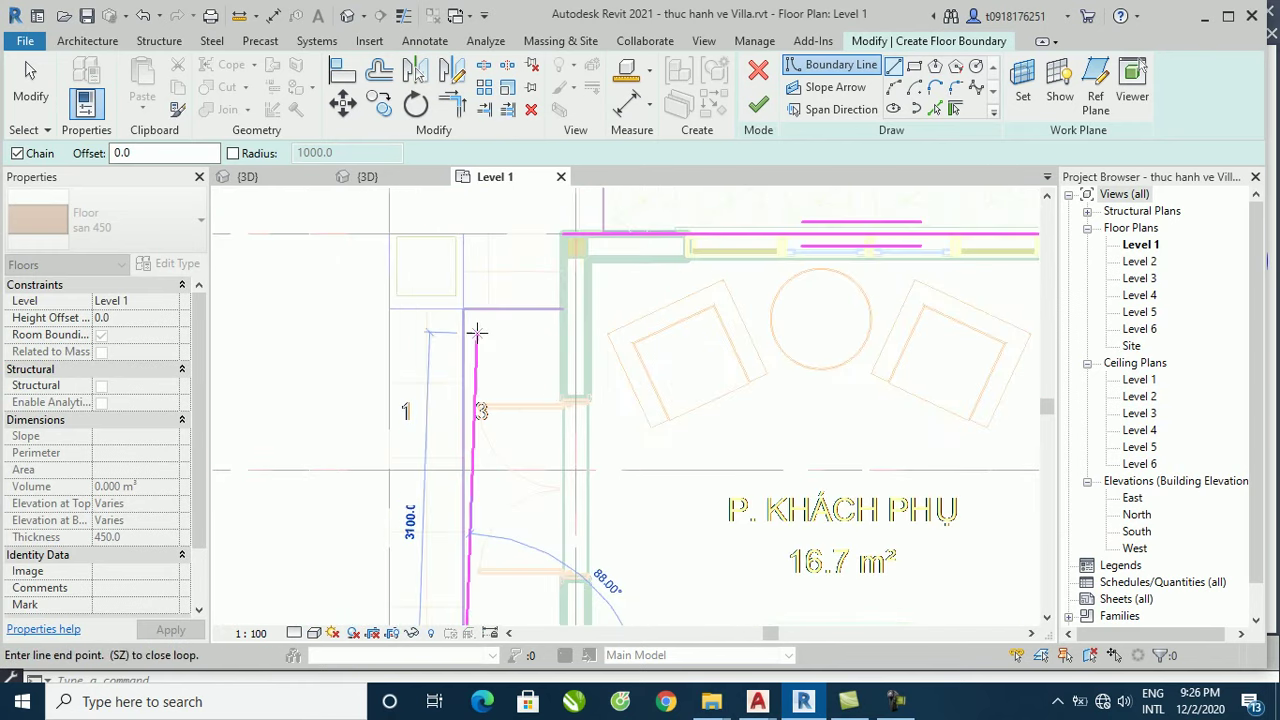
scroll(479, 318, "up", 2)
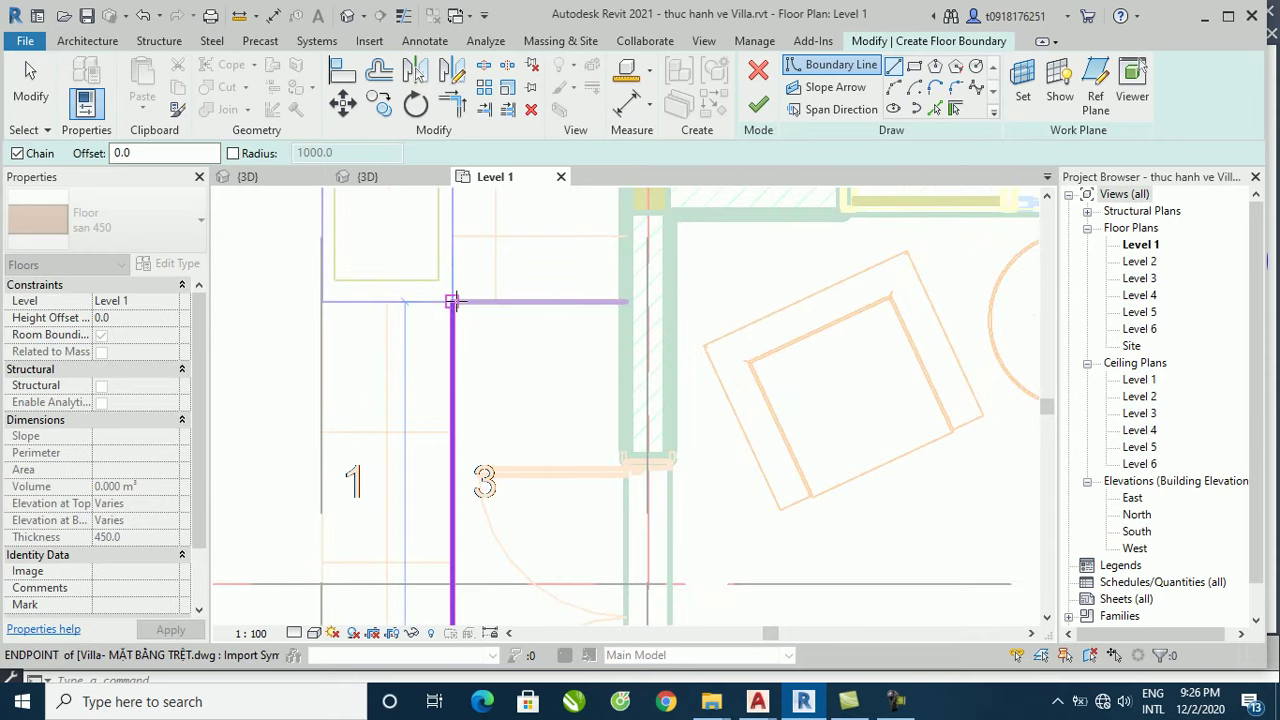
Step: Add the 800 horizontal boundary step and close it at the top wall corner
left_click(626, 301)
scroll(608, 400, "down", 2)
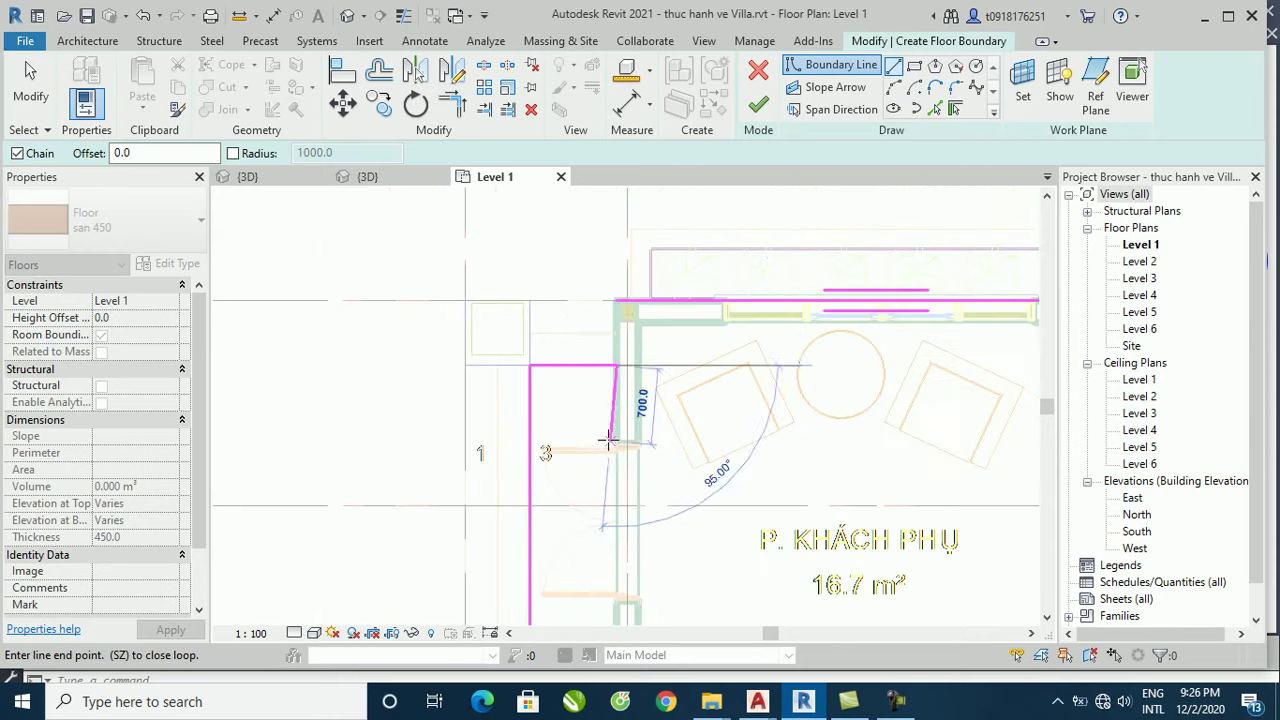
scroll(613, 297, "up", 2)
left_click(613, 297)
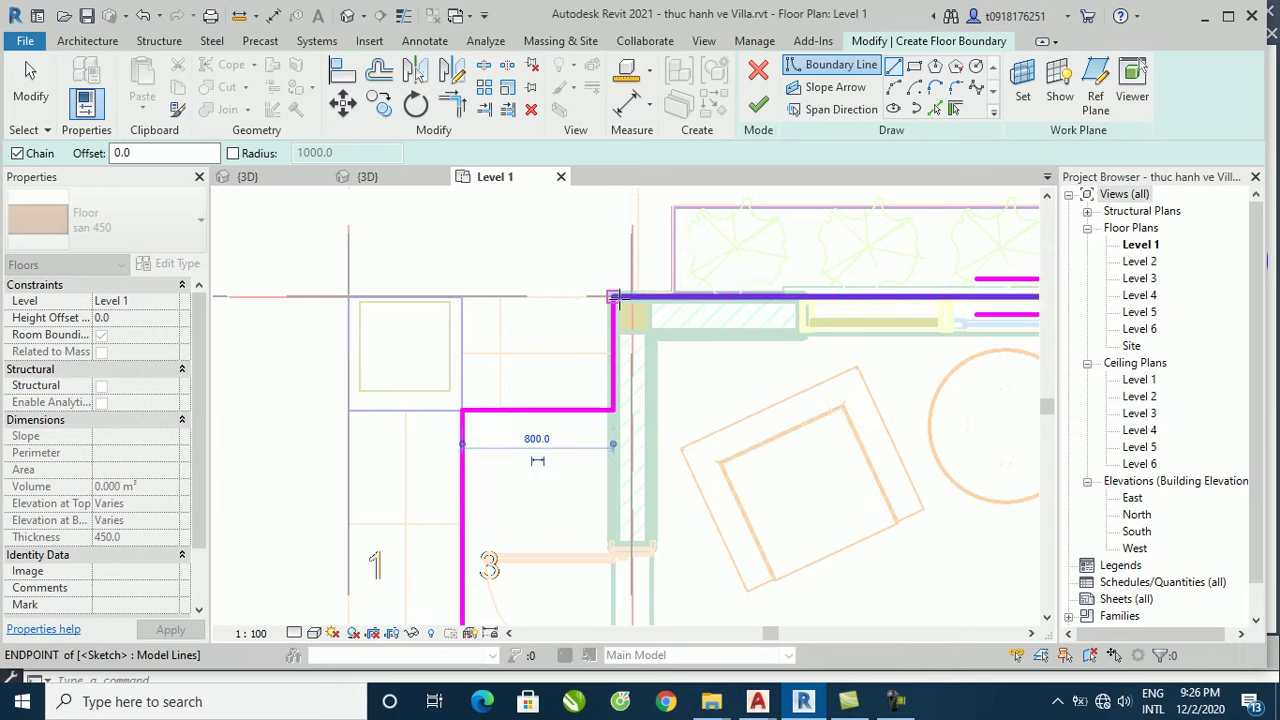
scroll(604, 259, "down", 4)
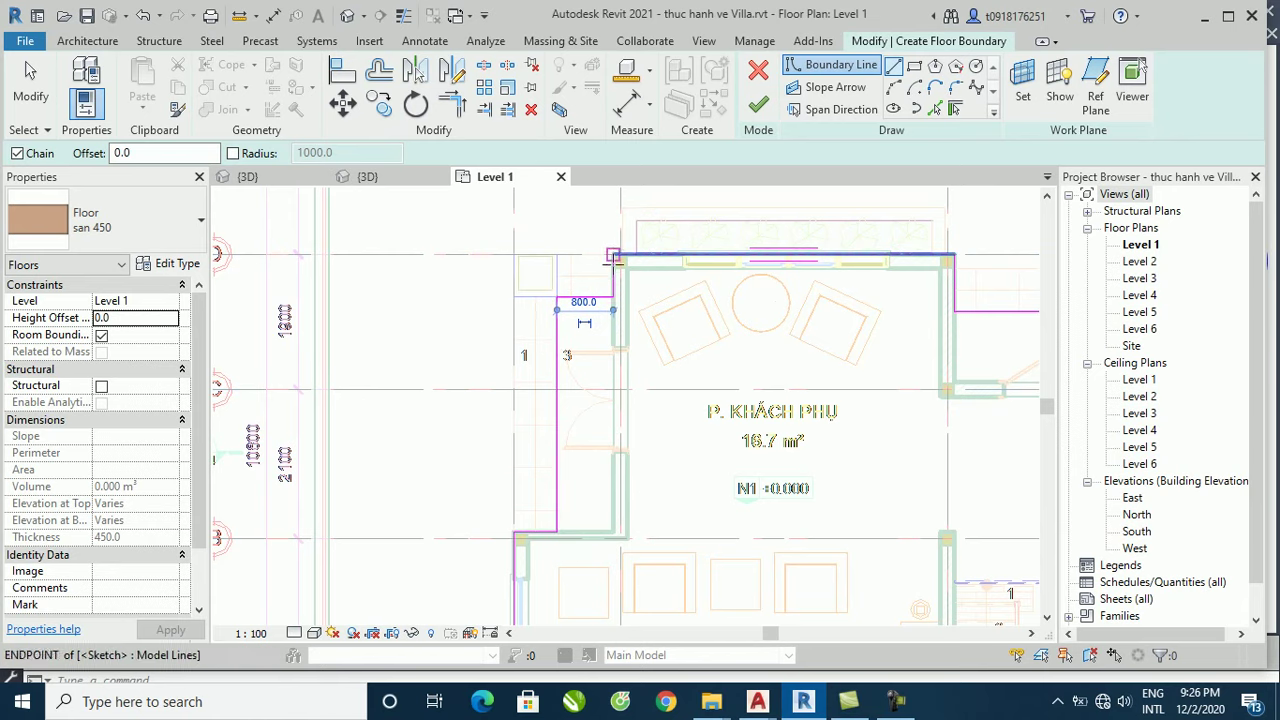
Step: Draw a new boundary chain from the lower corner up the P. KHÁCH PHỤ room's outer wall
left_click(557, 532)
scroll(605, 531, "up", 2)
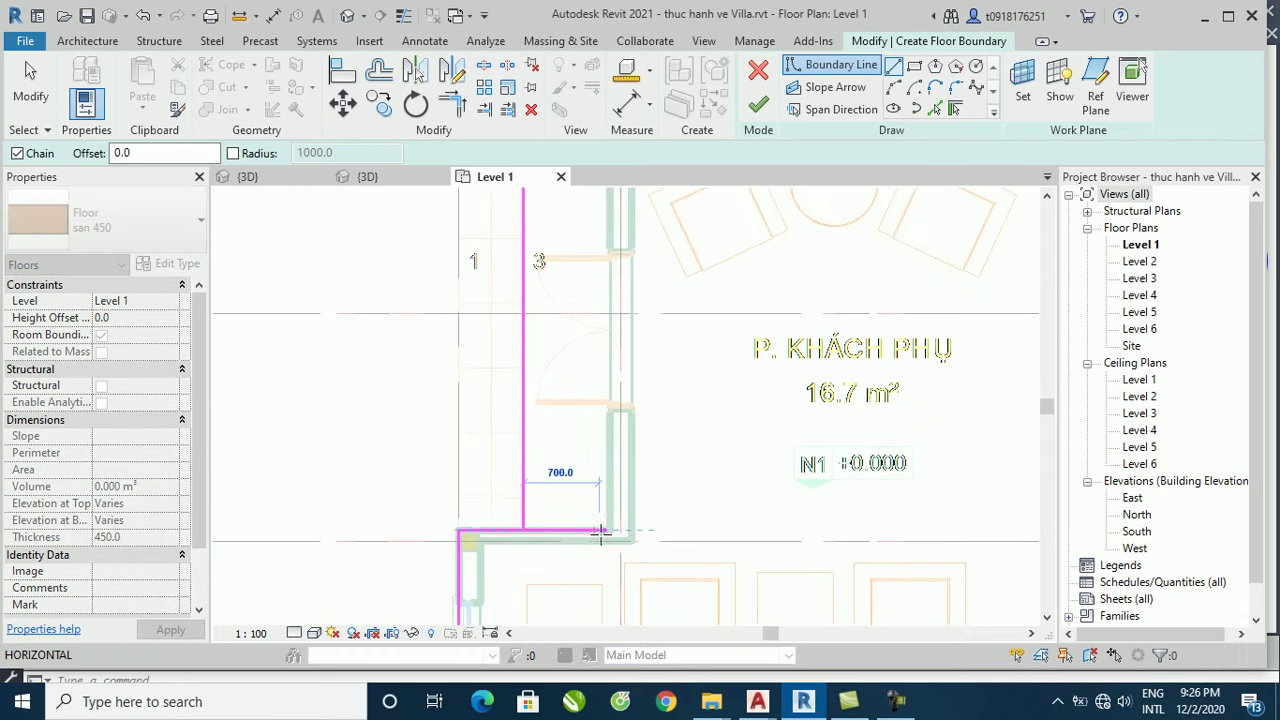
left_click(605, 531)
scroll(625, 555, "down", 2)
left_click(559, 338)
scroll(603, 365, "up", 1)
left_click(612, 330)
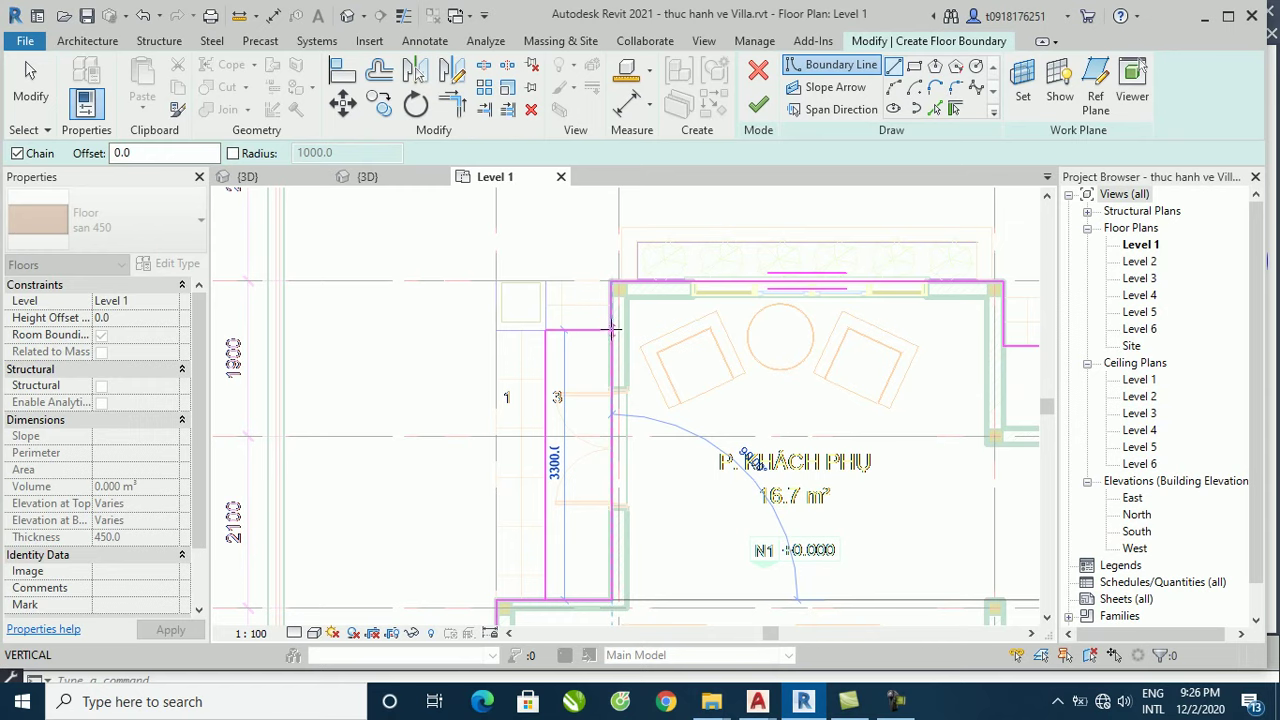
scroll(612, 330, "up", 1)
scroll(612, 328, "up", 1)
left_click(614, 320)
scroll(616, 248, "down", 2)
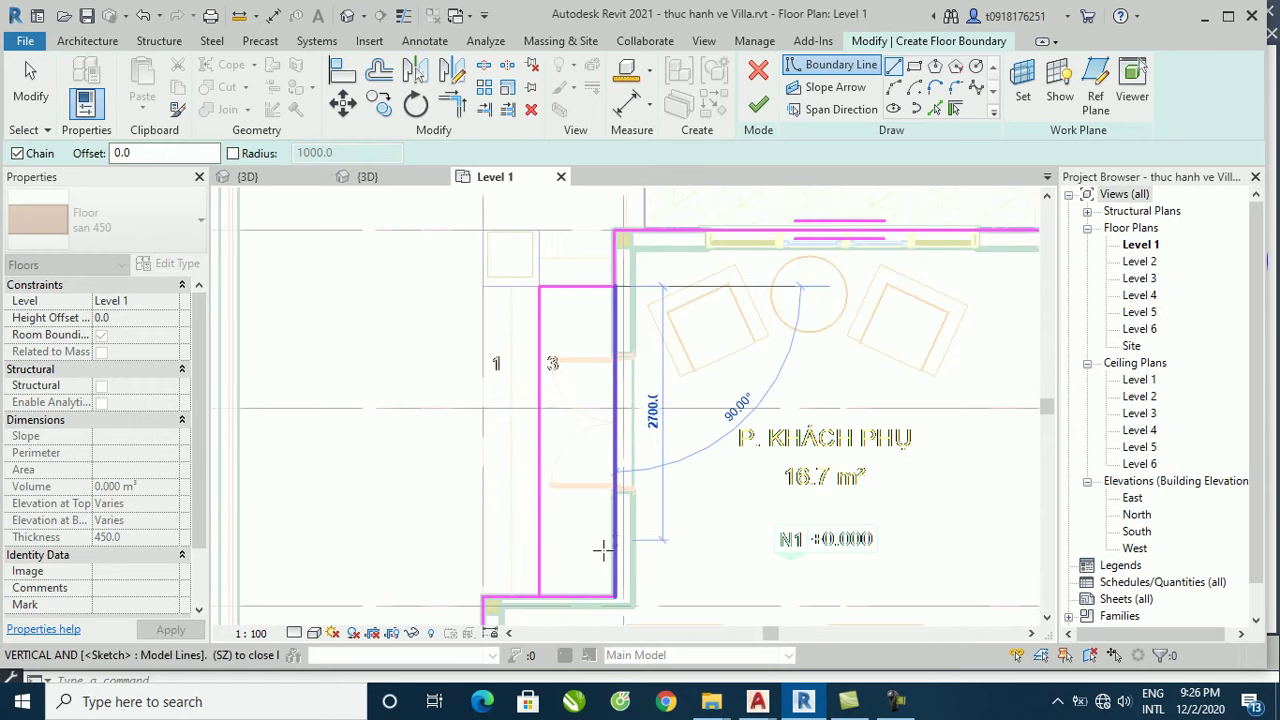
left_click(615, 289)
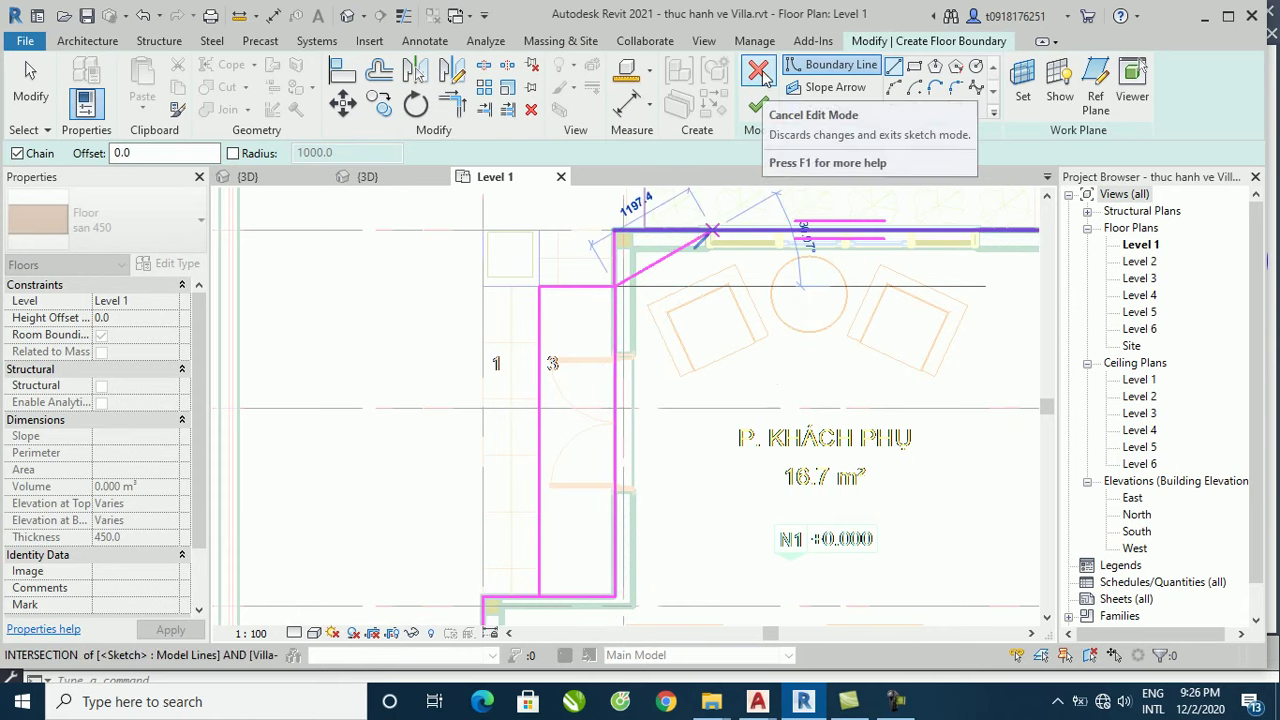
Step: Exit the line tool and try finishing the floor sketch, which raises an overlapping-lines error
key("Escape")
key("Escape")
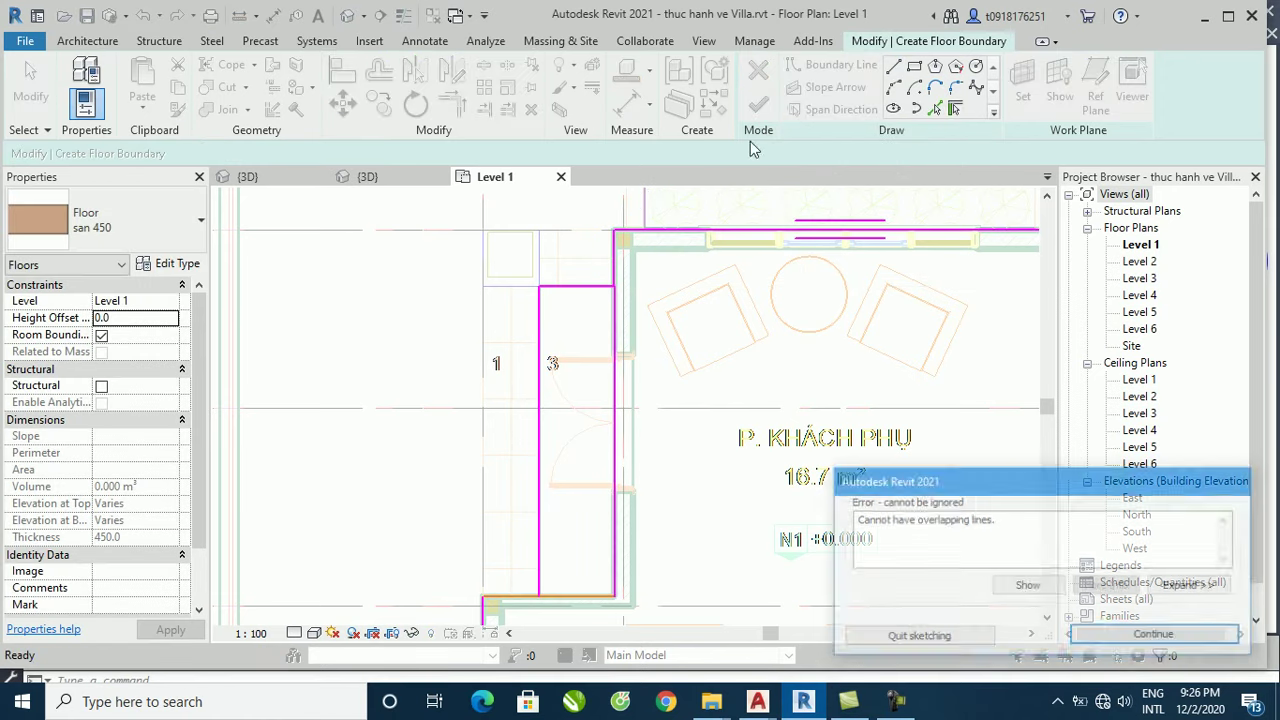
left_click(758, 104)
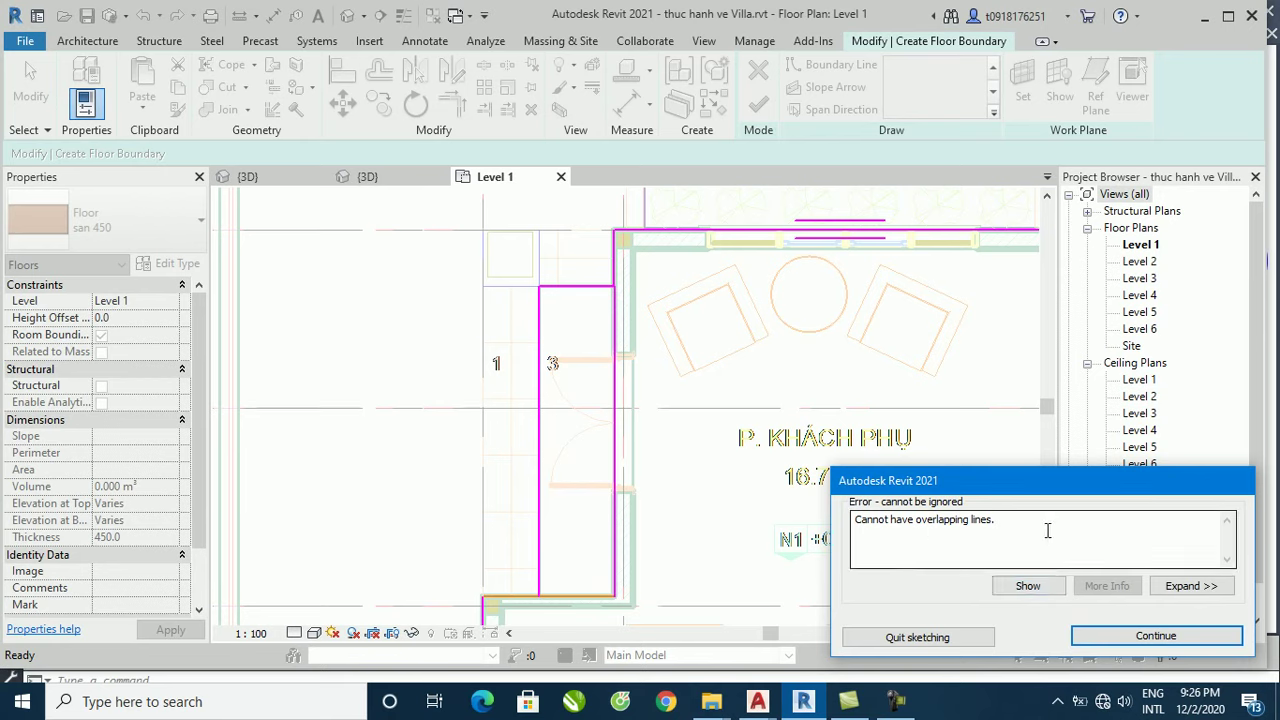
Step: Dismiss the error and delete the overlapping vertical and short bottom sketch lines
left_click(1210, 643)
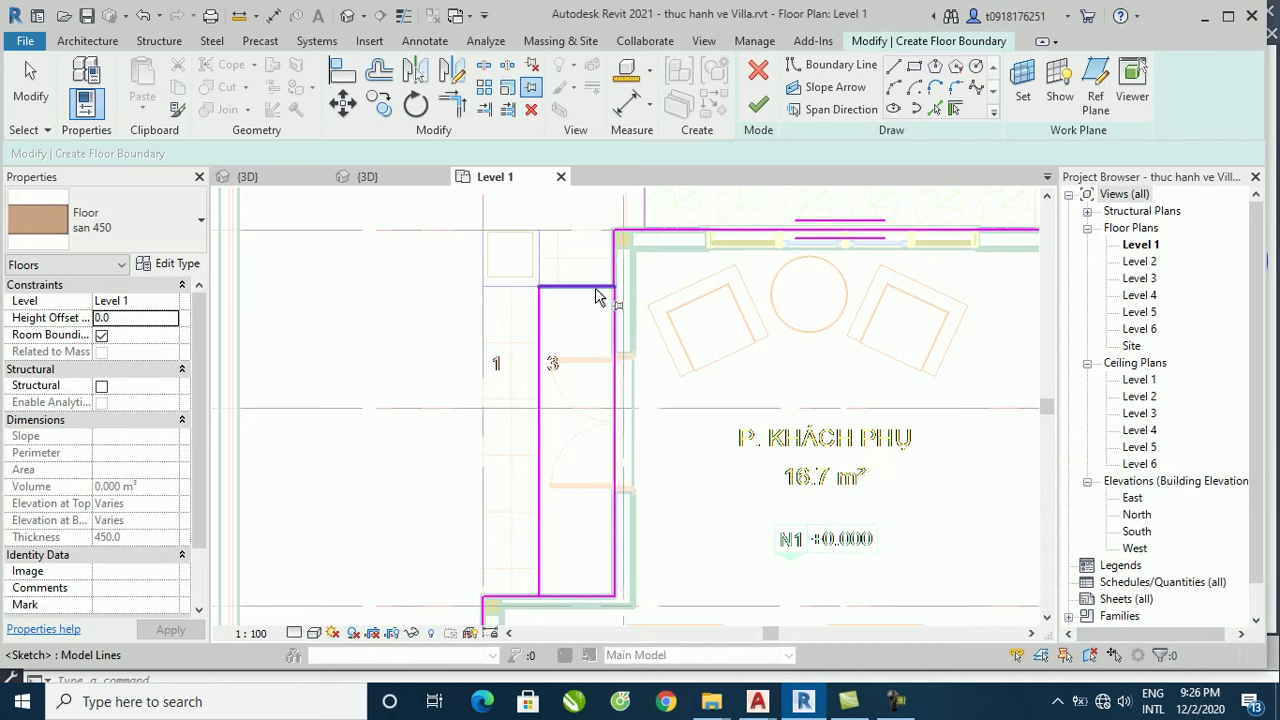
left_click(628, 358)
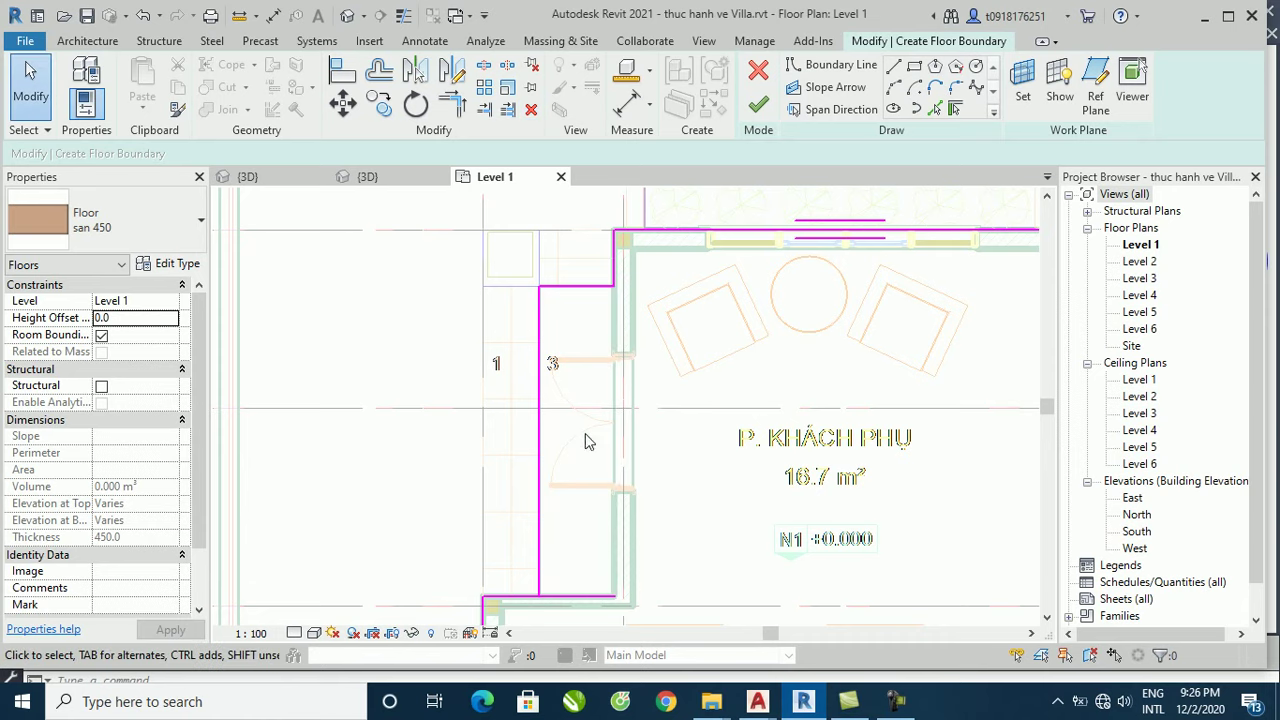
left_click(588, 599)
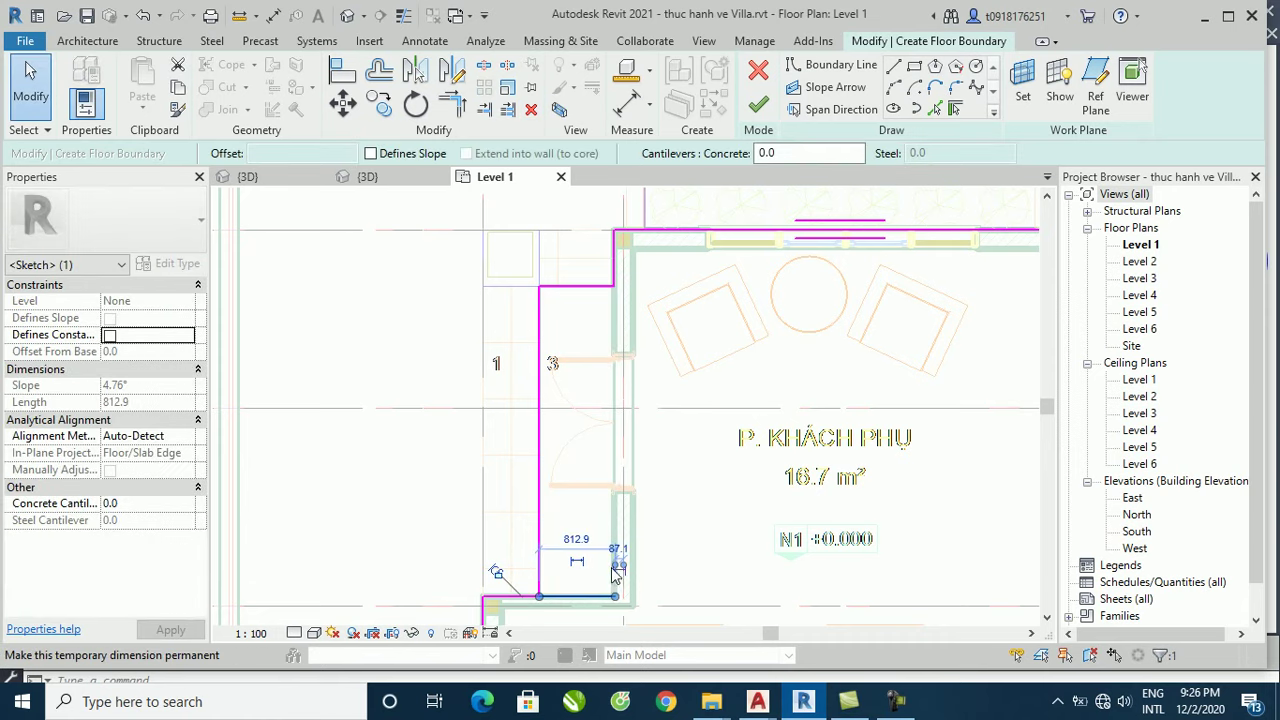
key("Delete")
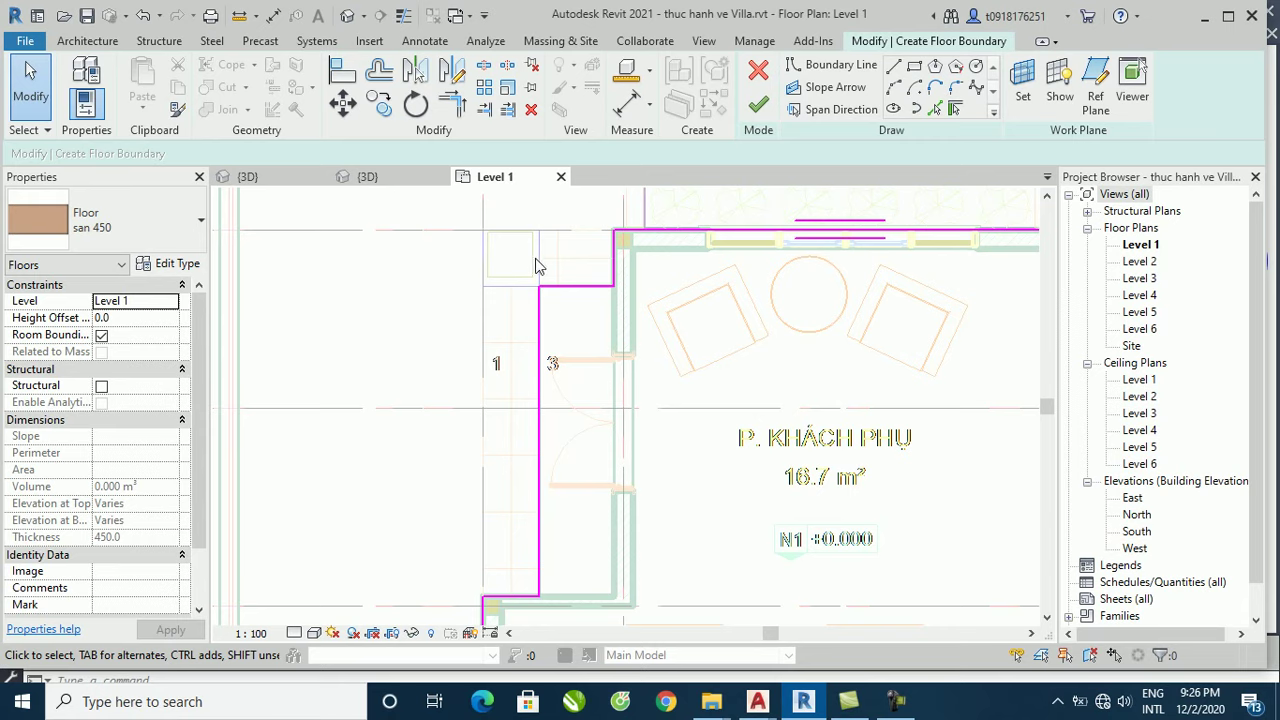
scroll(535, 265, "down", 1)
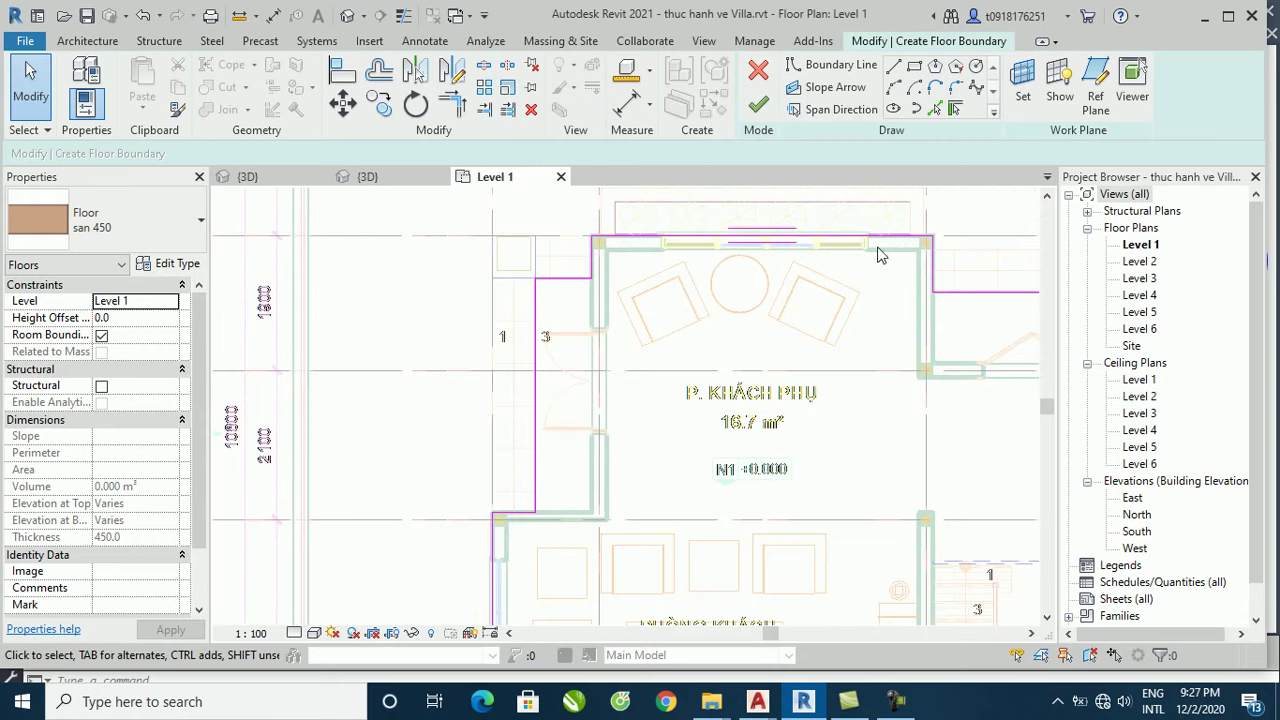
Step: Split the left boundary line, remove the 1600 inner piece, and finish the san 450 floor
left_click(486, 66)
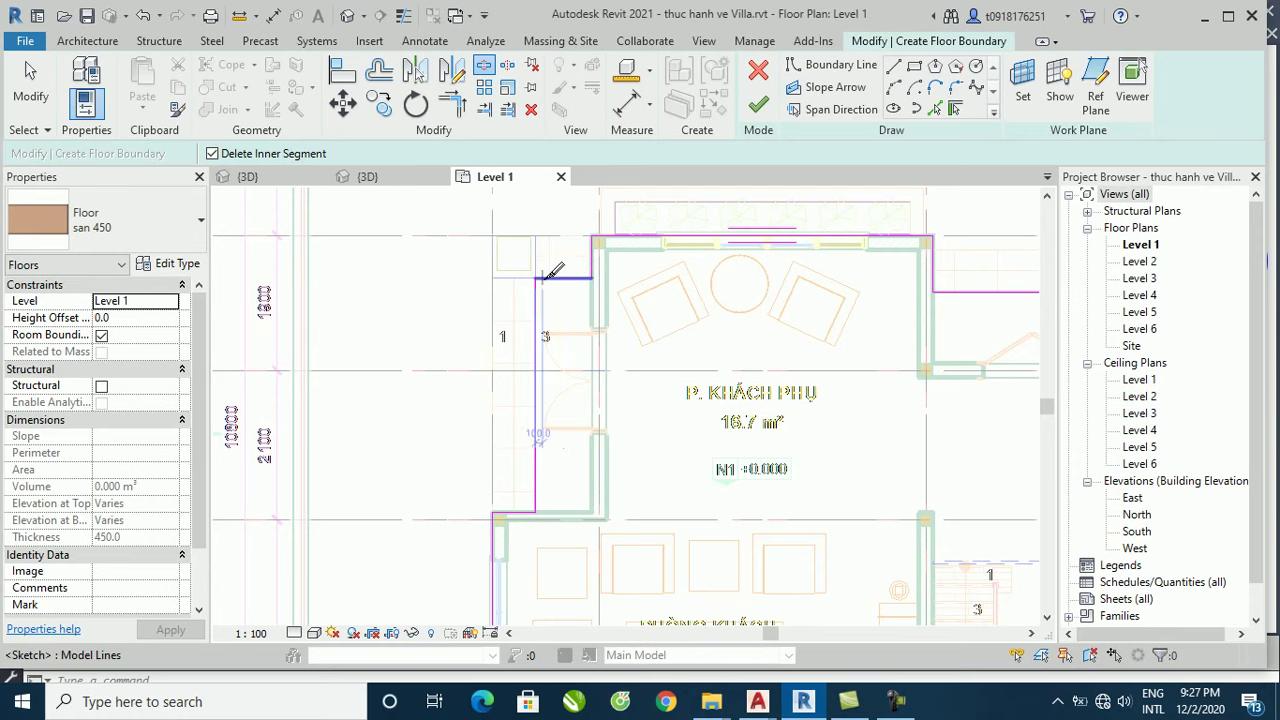
scroll(535, 450, "up", 2)
left_click(535, 362)
left_click(536, 503)
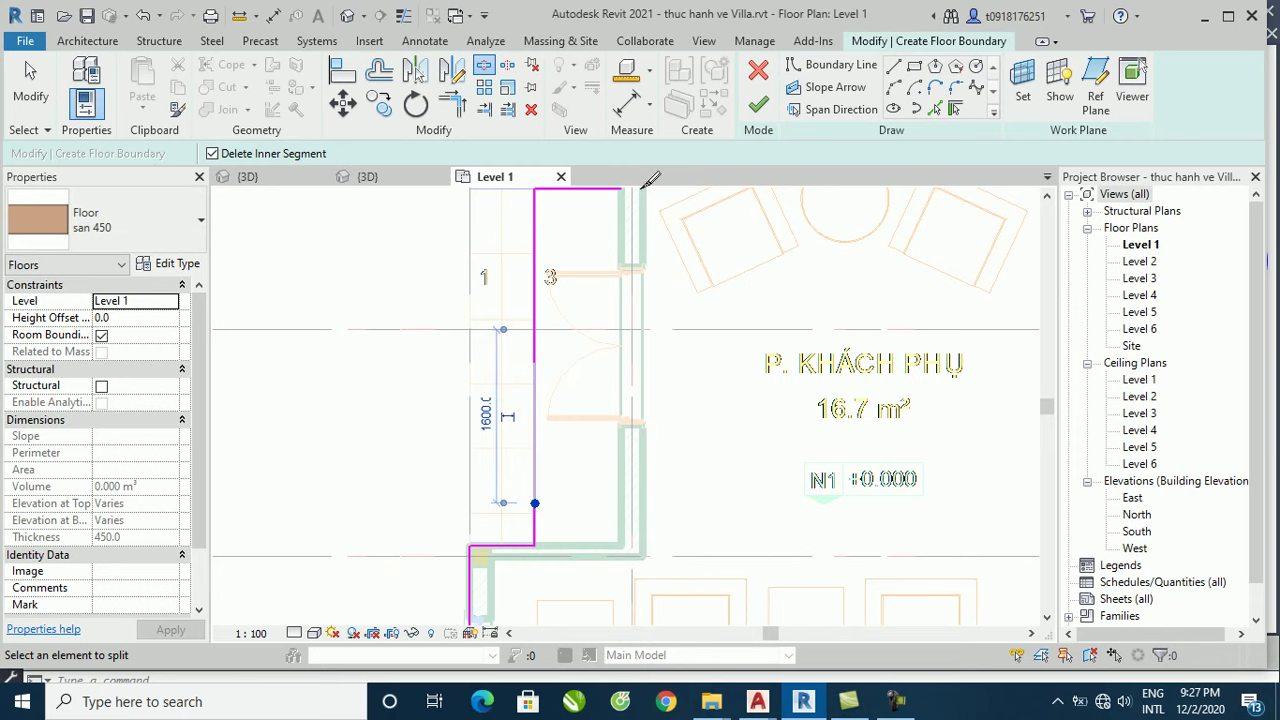
left_click(648, 365)
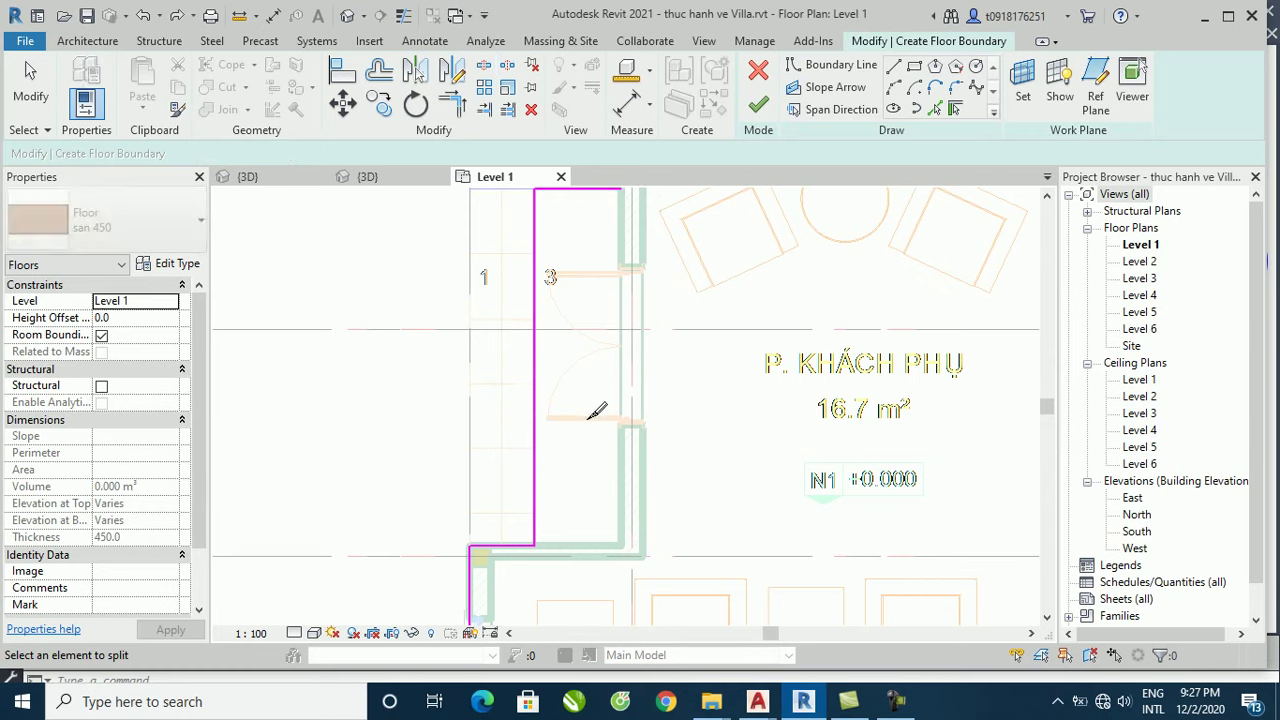
scroll(536, 347, "down", 2)
scroll(683, 245, "down", 1)
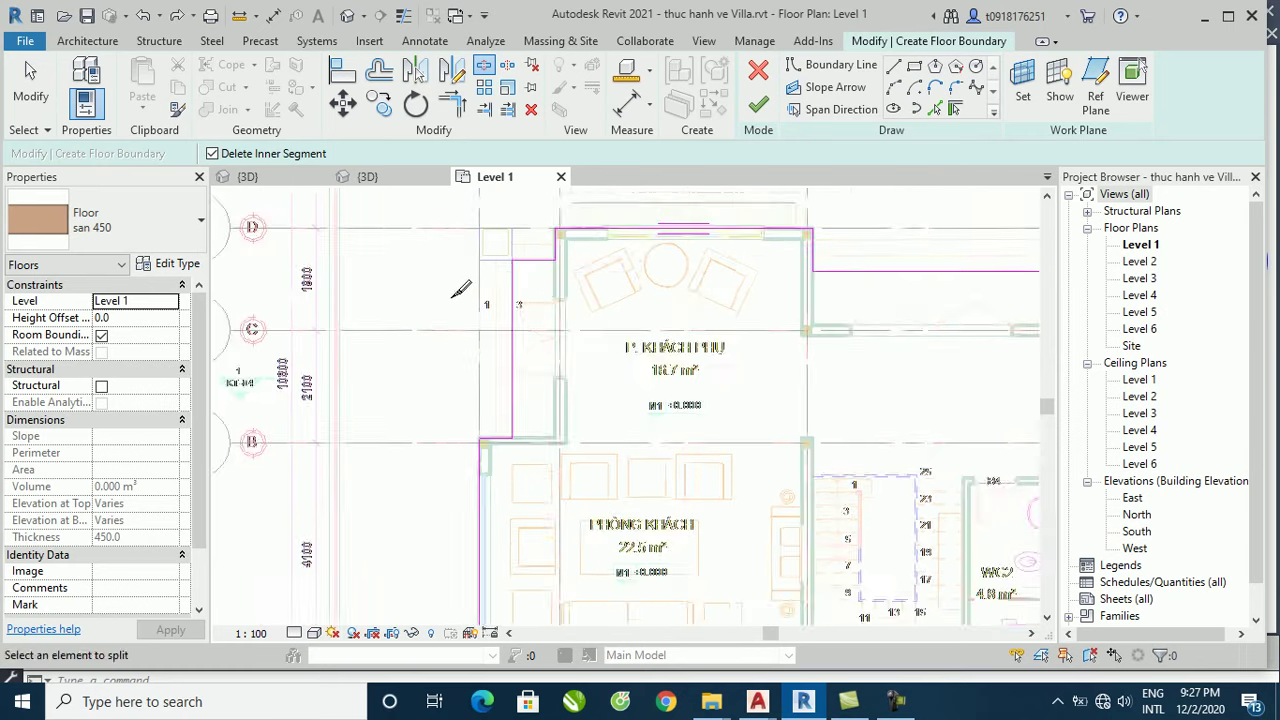
scroll(683, 245, "down", 1)
scroll(620, 200, "down", 1)
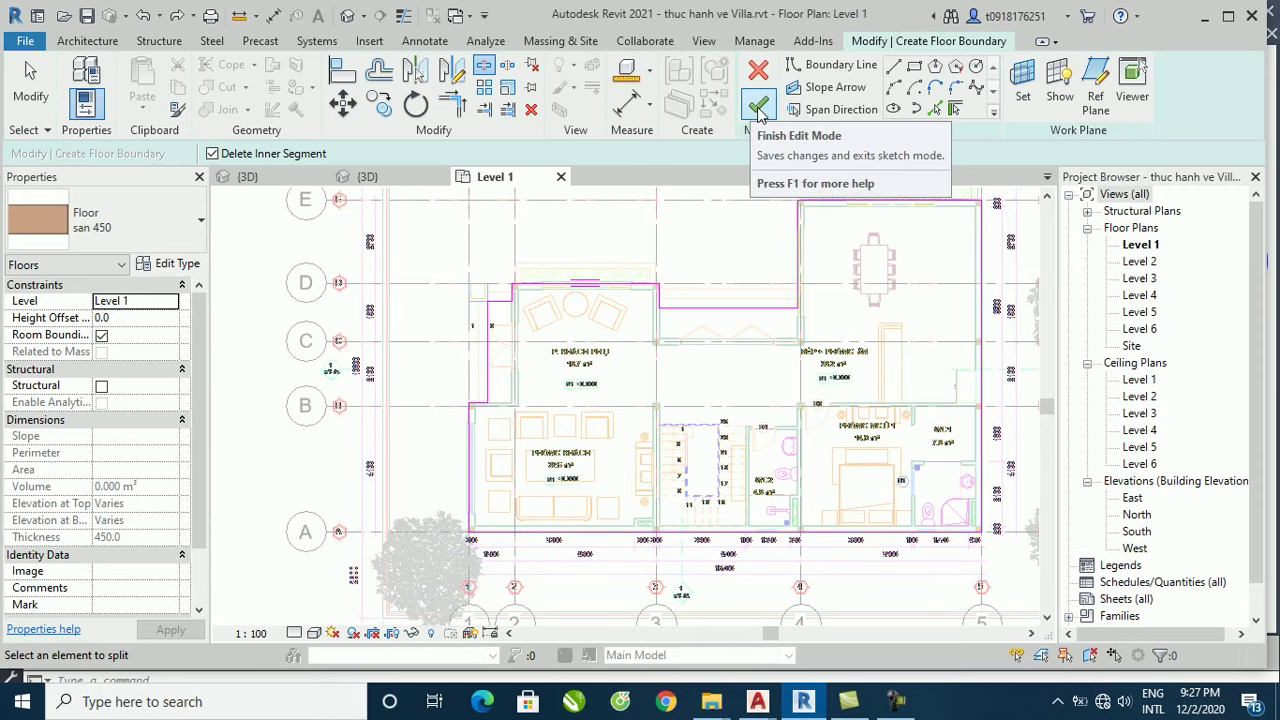
left_click(758, 108)
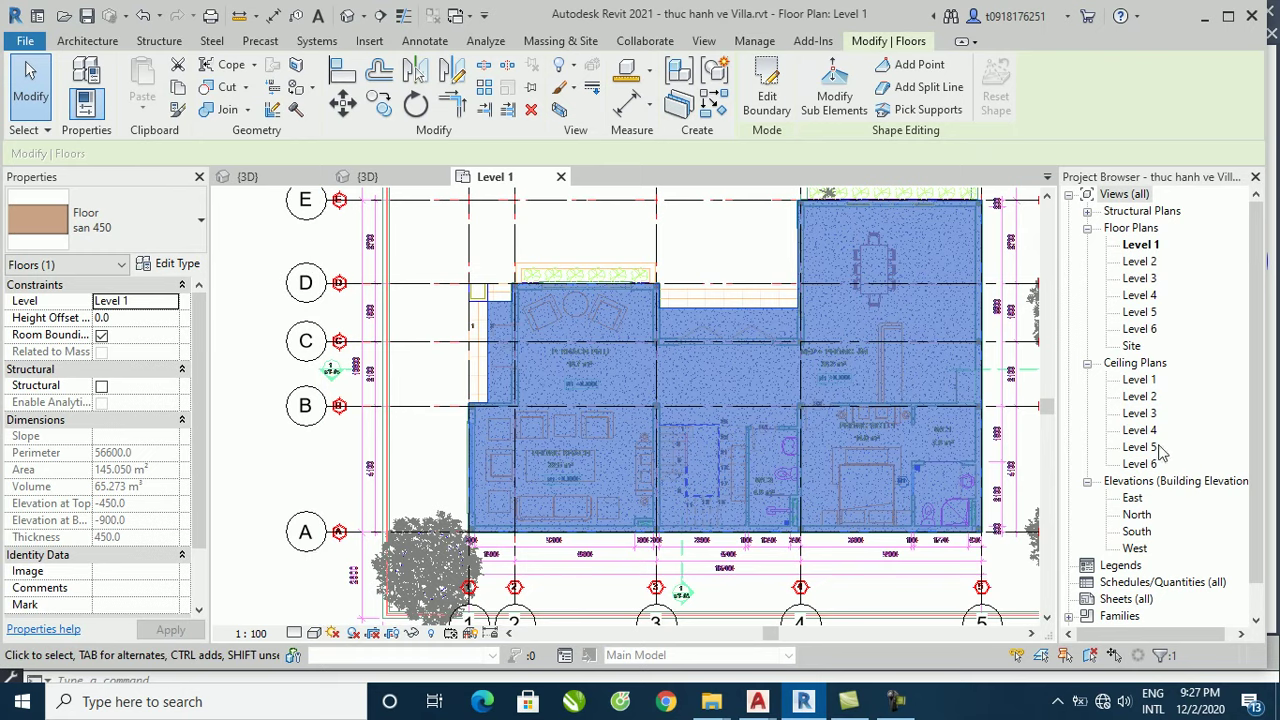
Step: In the South elevation, set the floor's Height Offset From Level to 450 and apply it
double_click(1137, 532)
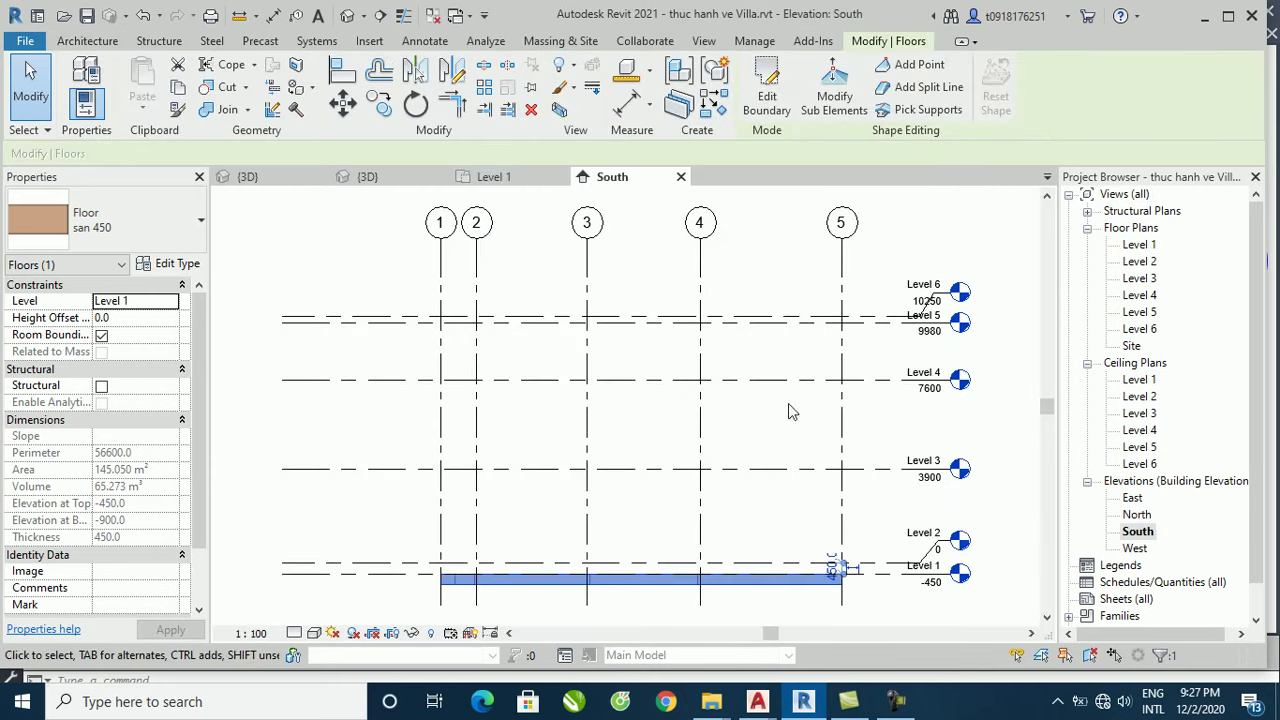
scroll(790, 449, "down", 2)
scroll(837, 480, "up", 2)
scroll(829, 437, "up", 2)
scroll(829, 422, "up", 2)
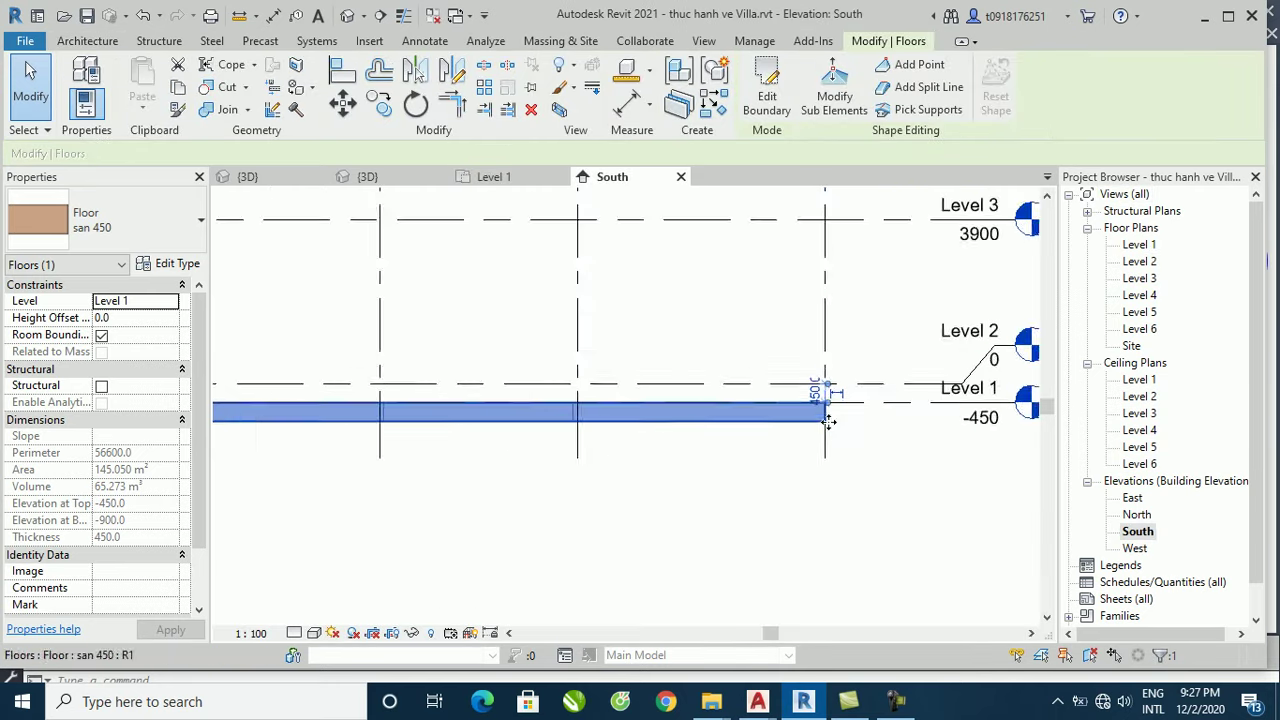
scroll(829, 422, "up", 1)
scroll(760, 405, "down", 2)
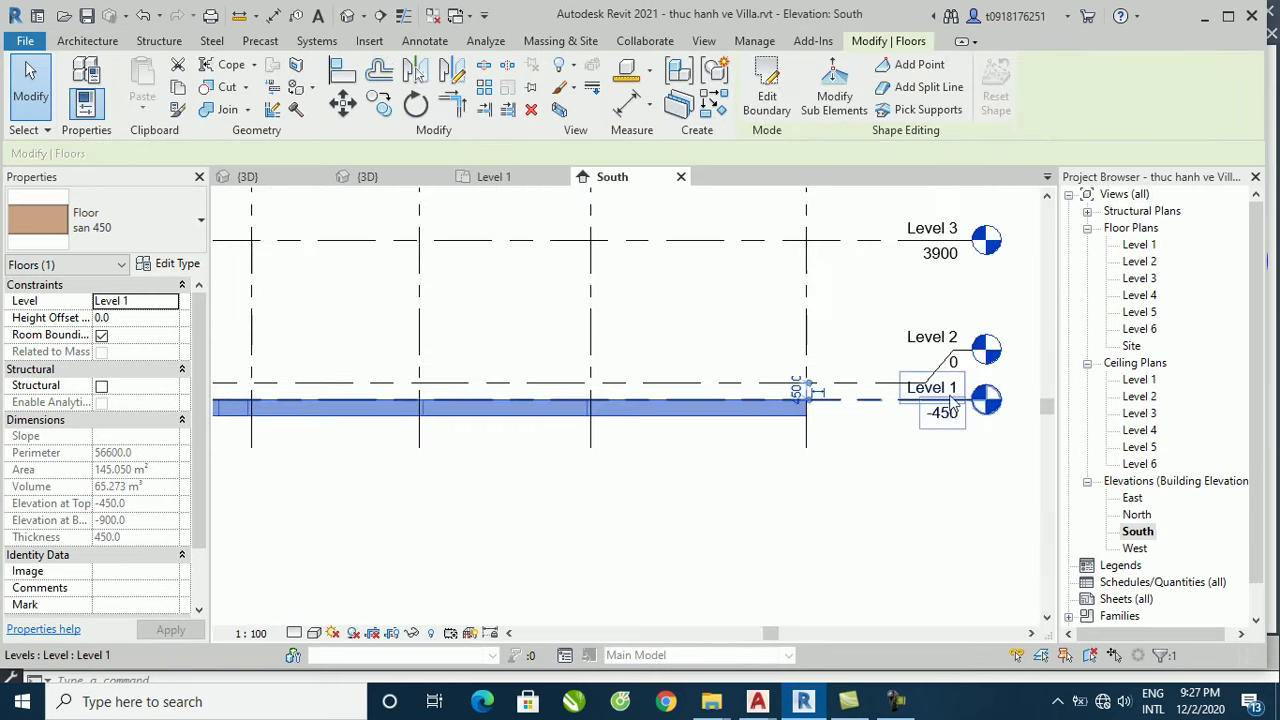
scroll(955, 420, "up", 2)
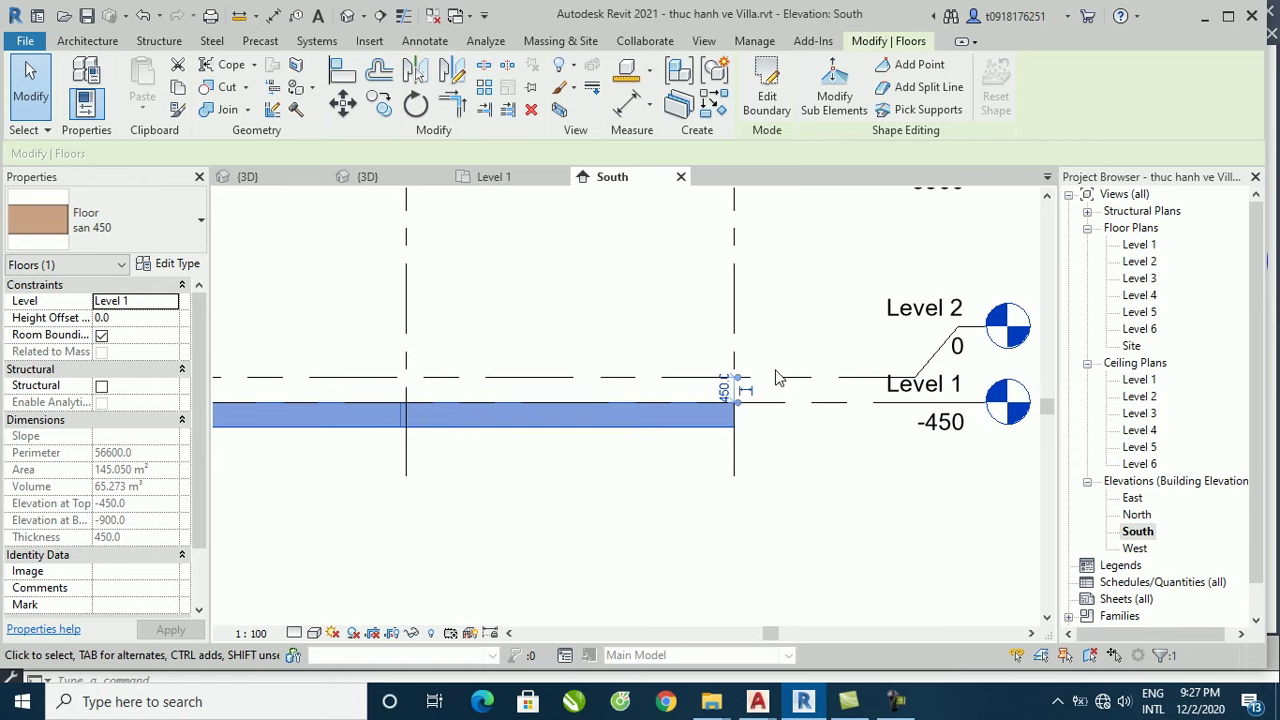
scroll(857, 377, "down", 3)
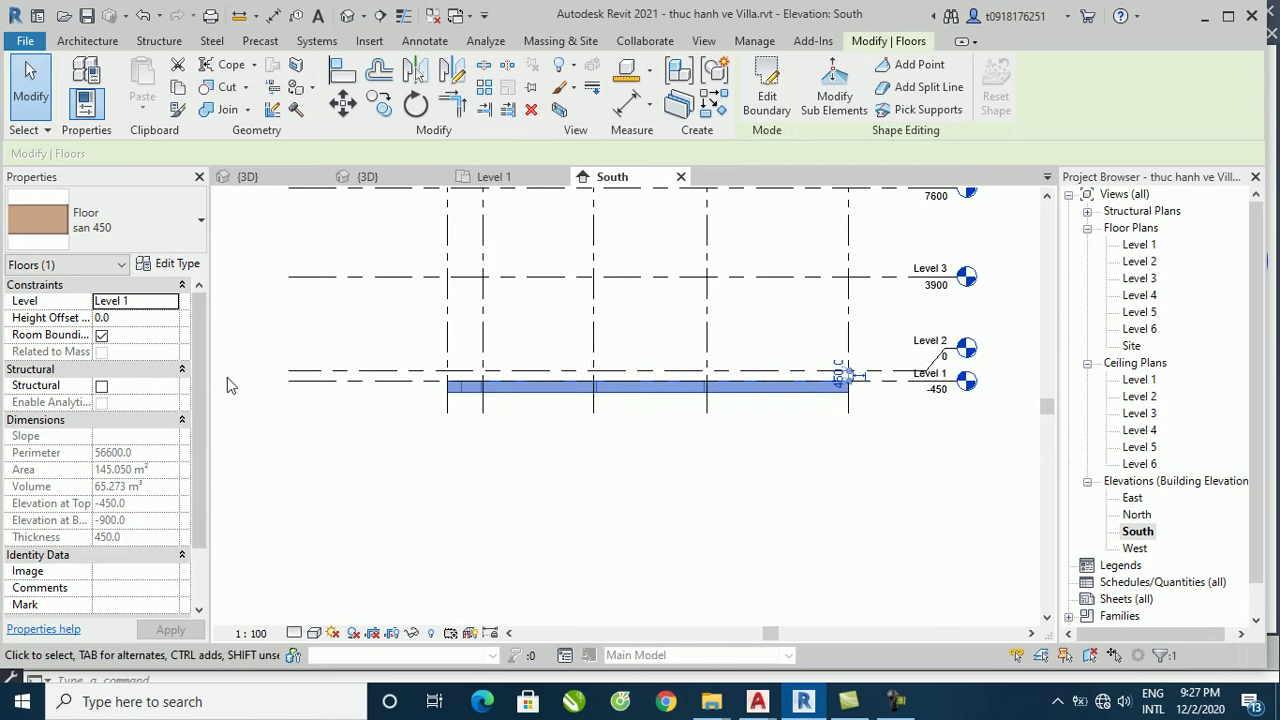
left_click(105, 318)
left_click_drag(112, 317, 79, 318)
type("450")
key("Return")
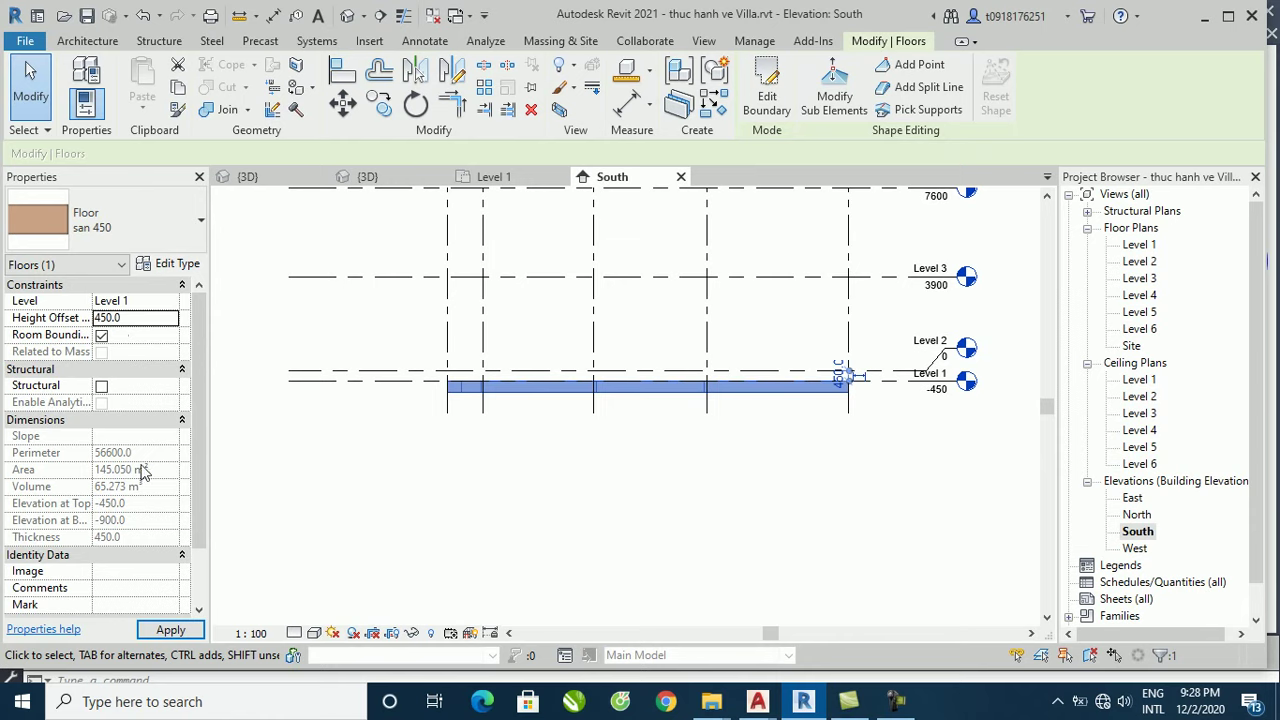
left_click(170, 629)
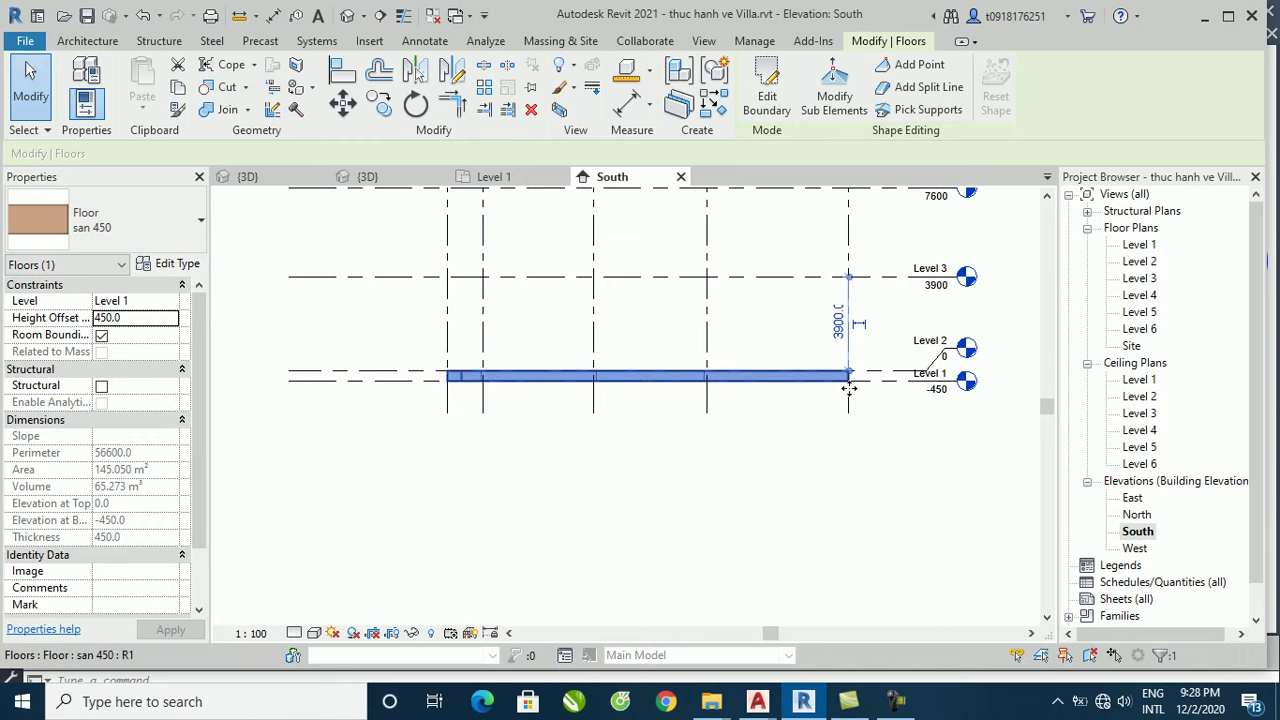
Step: Check grid heads 1–5 in the elevation and return to the Level 1 floor plan
scroll(588, 504, "down", 3)
scroll(608, 443, "up", 1)
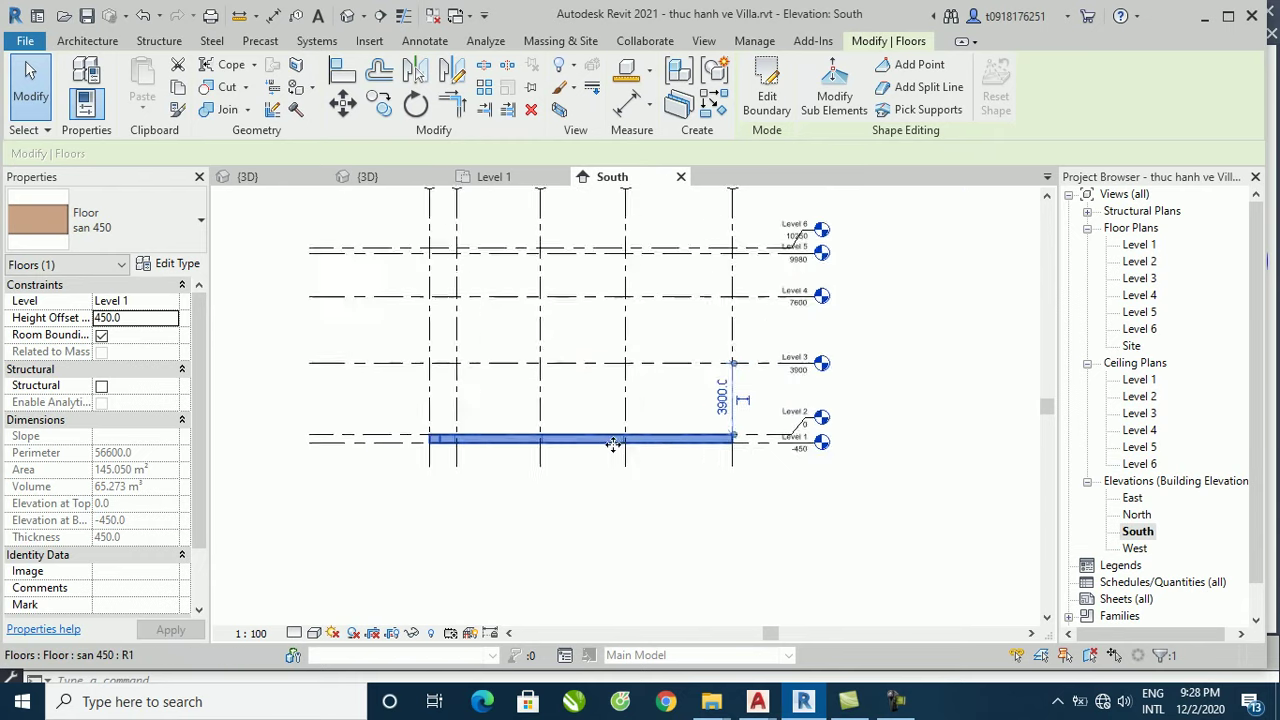
scroll(634, 449, "up", 1)
scroll(538, 497, "down", 1)
middle_click_drag(874, 346, 855, 391)
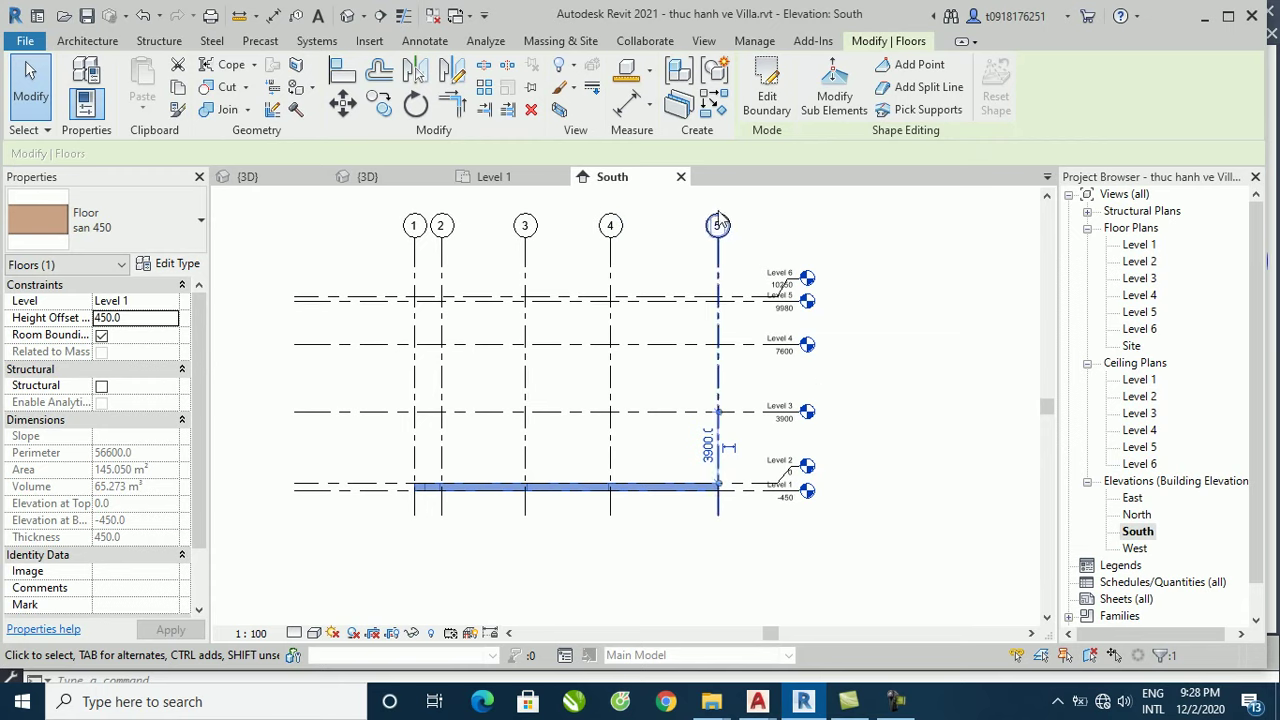
double_click(1139, 246)
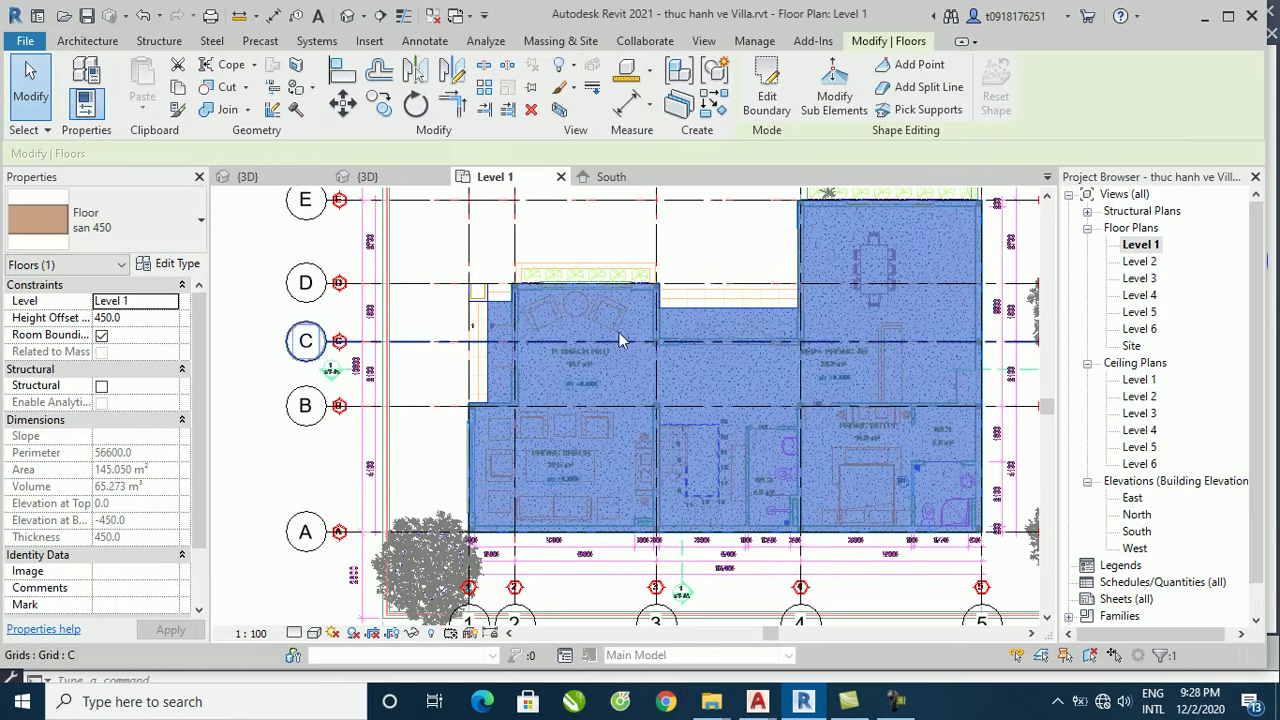
Step: Deselect the floor and start a new stair on Level 1 from the Architecture tab
left_click(612, 250)
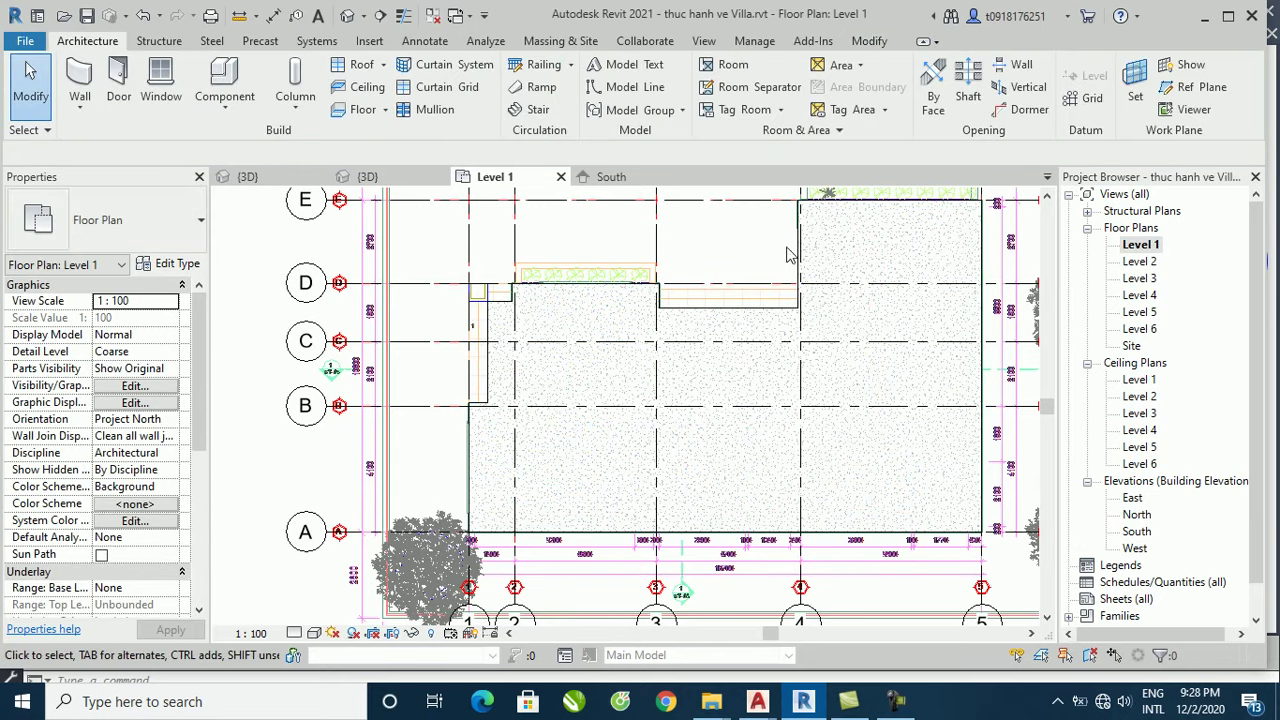
scroll(845, 255, "up", 2)
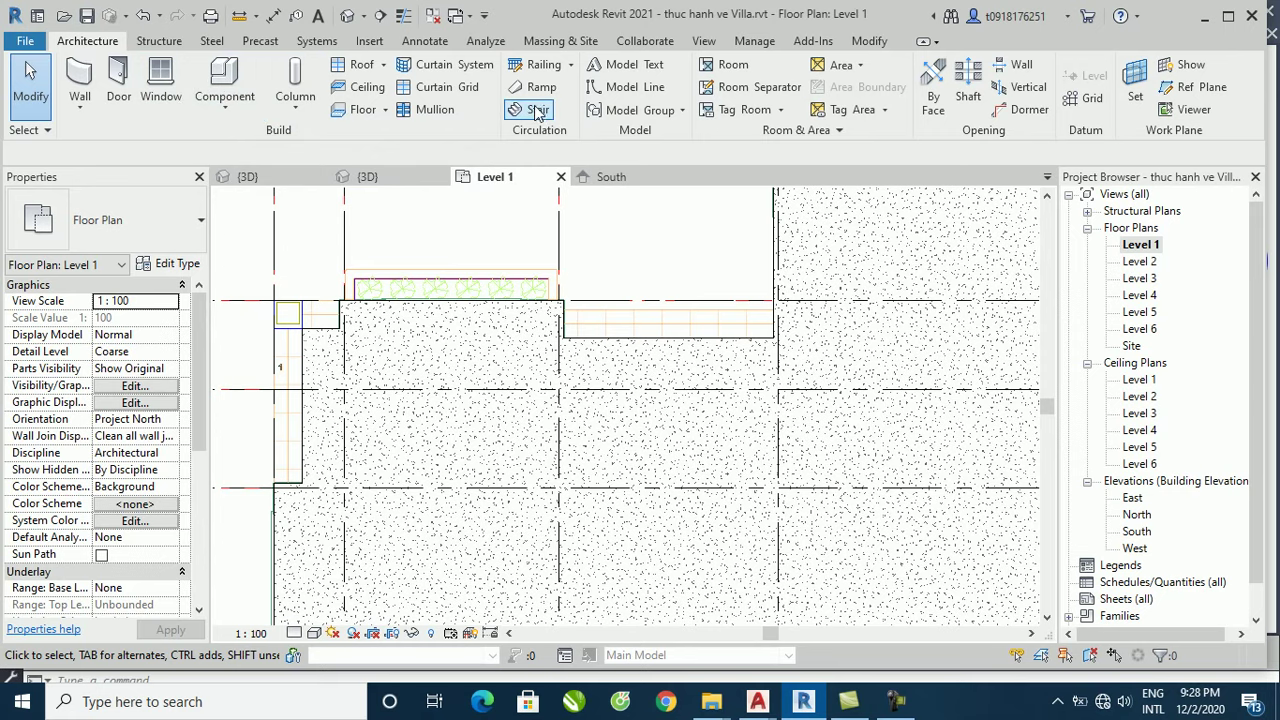
mouse_move(534, 109)
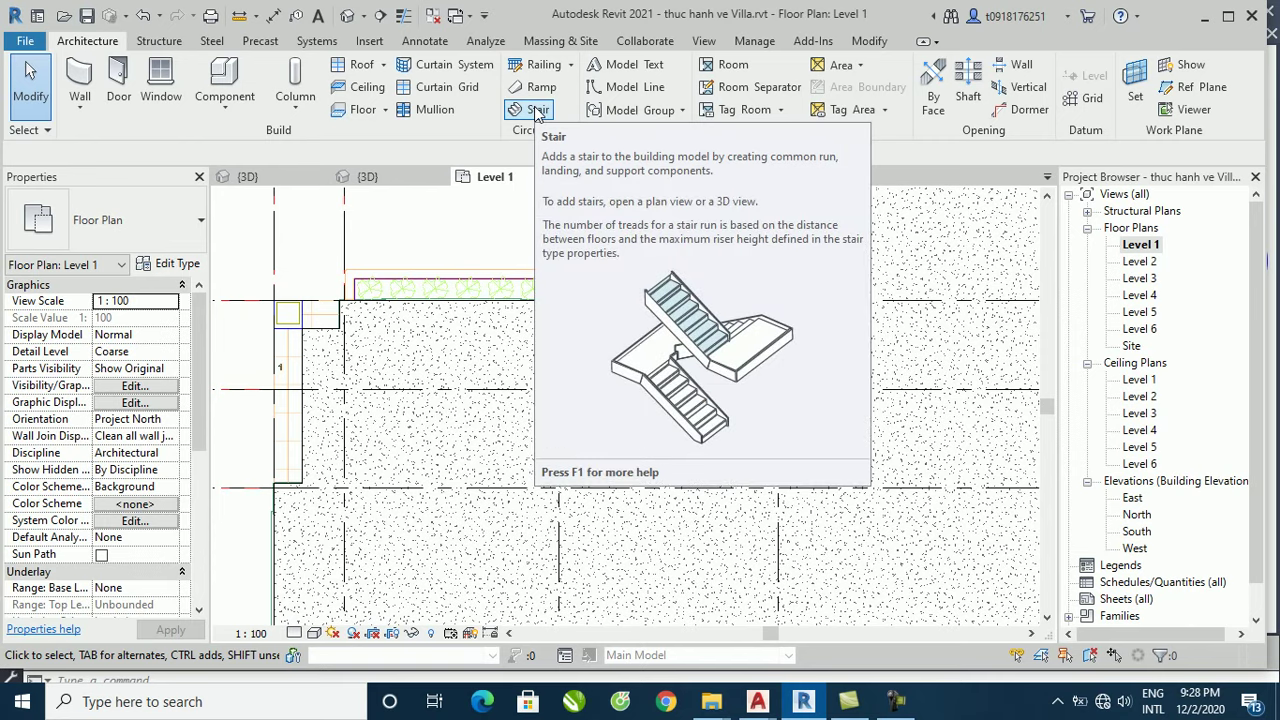
left_click(537, 111)
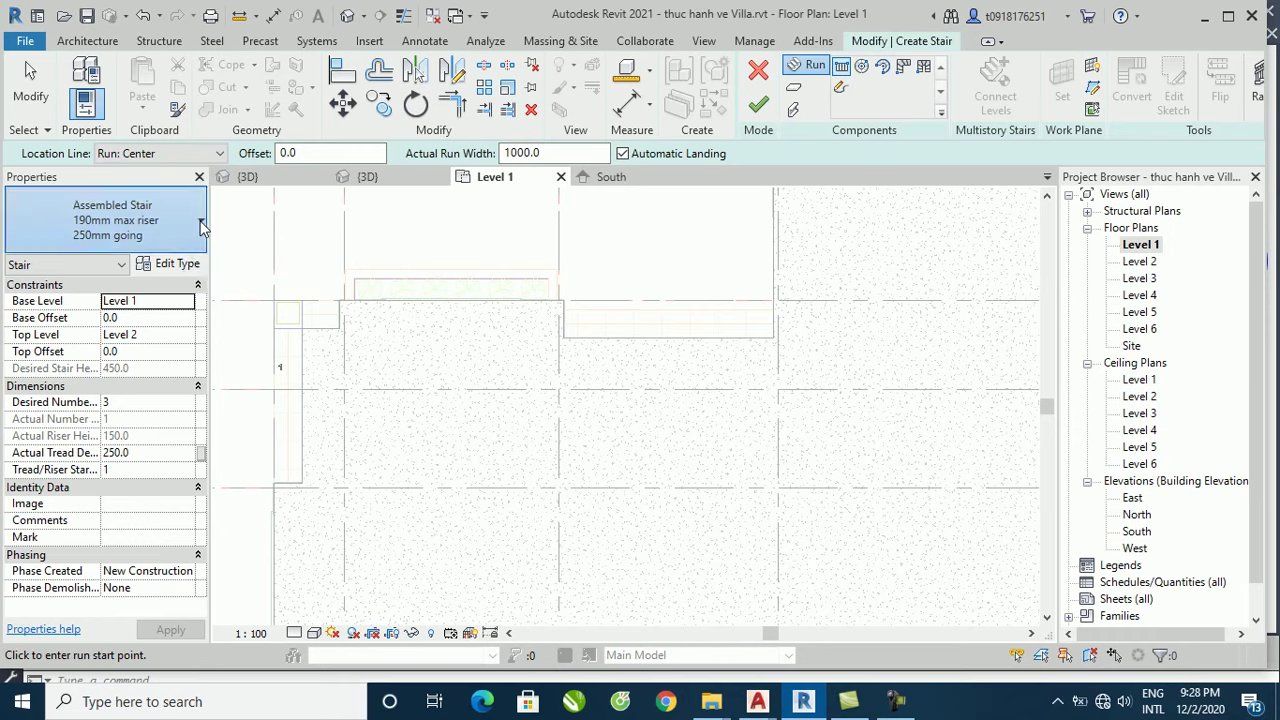
Step: Switch the stair type to Cast-In-Place Stair : Monolithic Stair
left_click(200, 228)
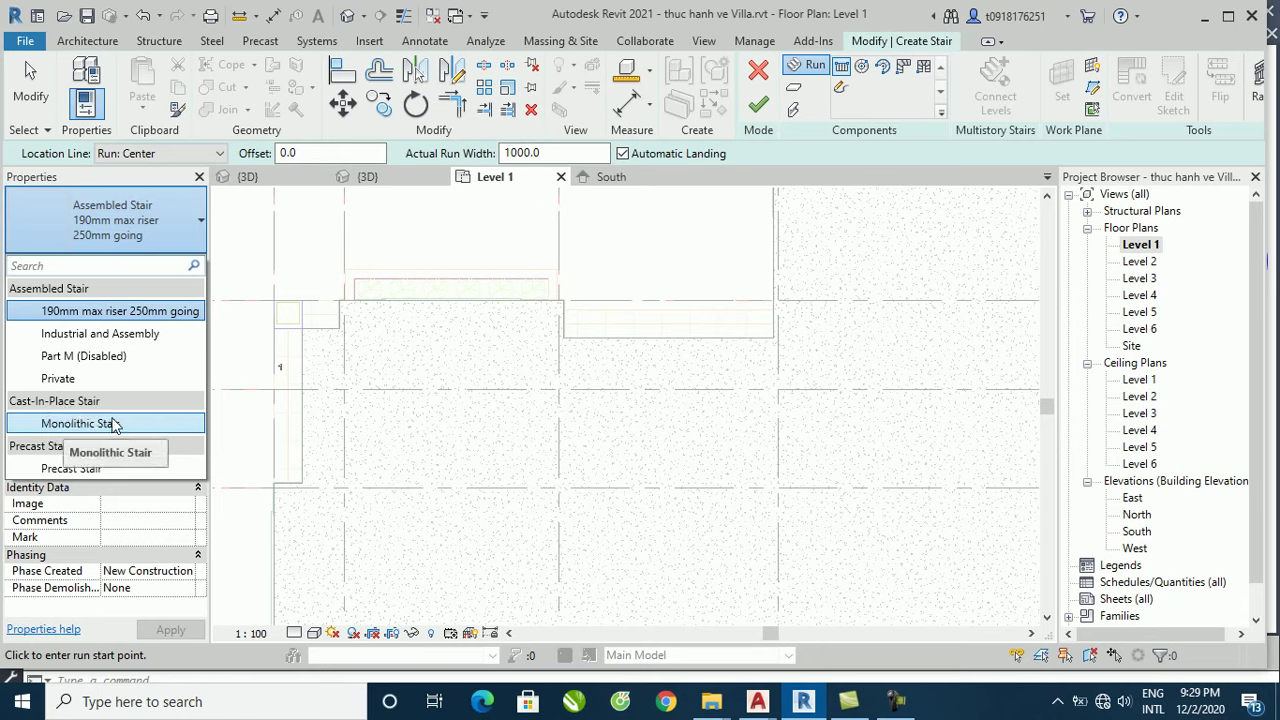
left_click(80, 420)
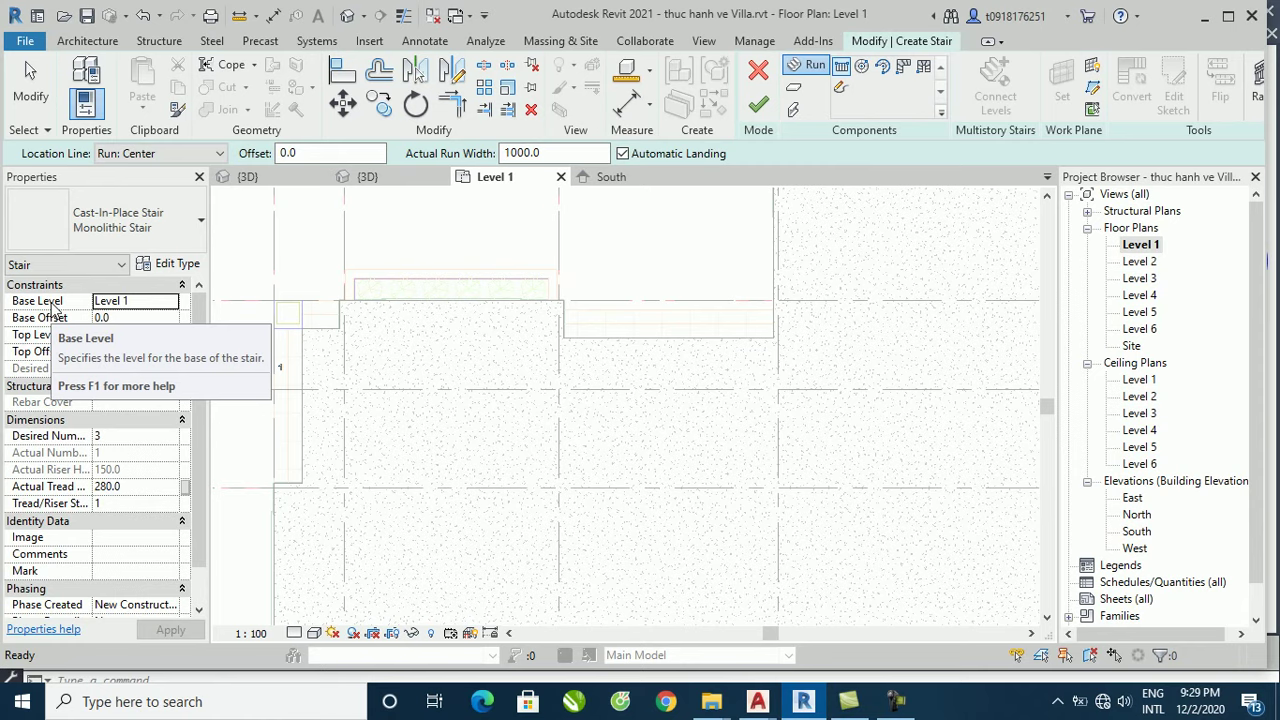
left_click(131, 303)
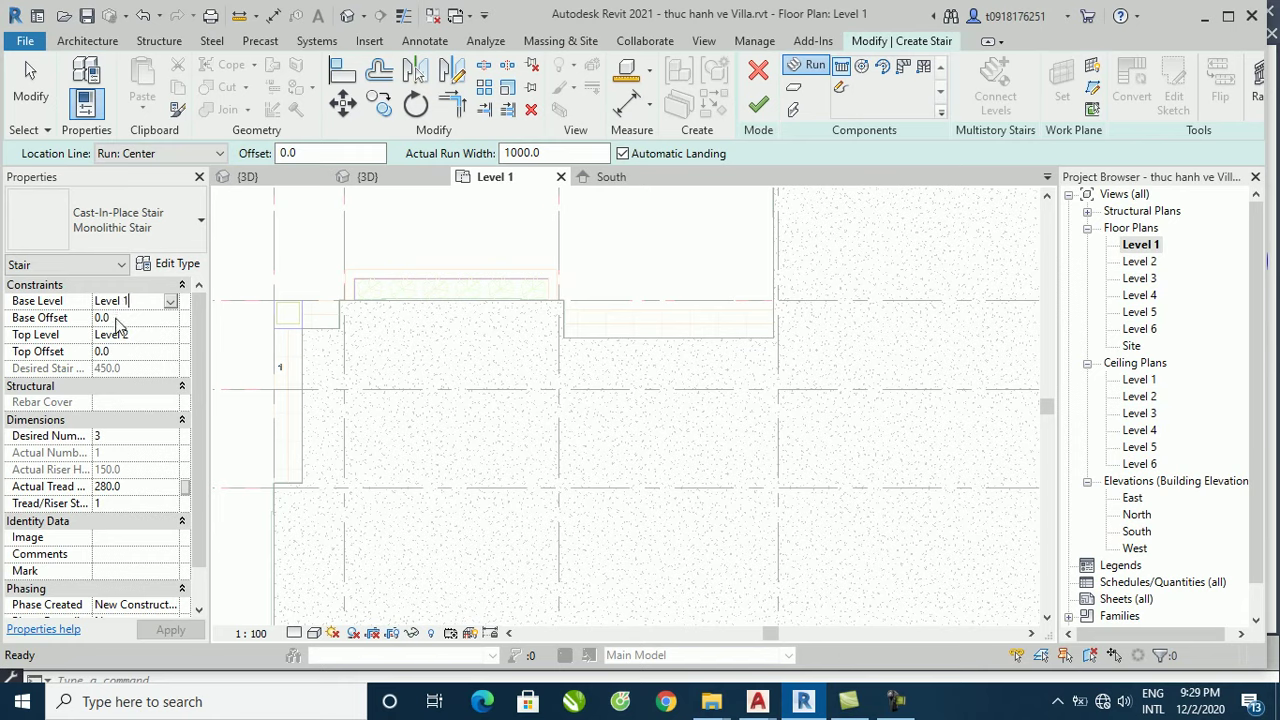
left_click(107, 317)
double_click(115, 317)
left_click(127, 335)
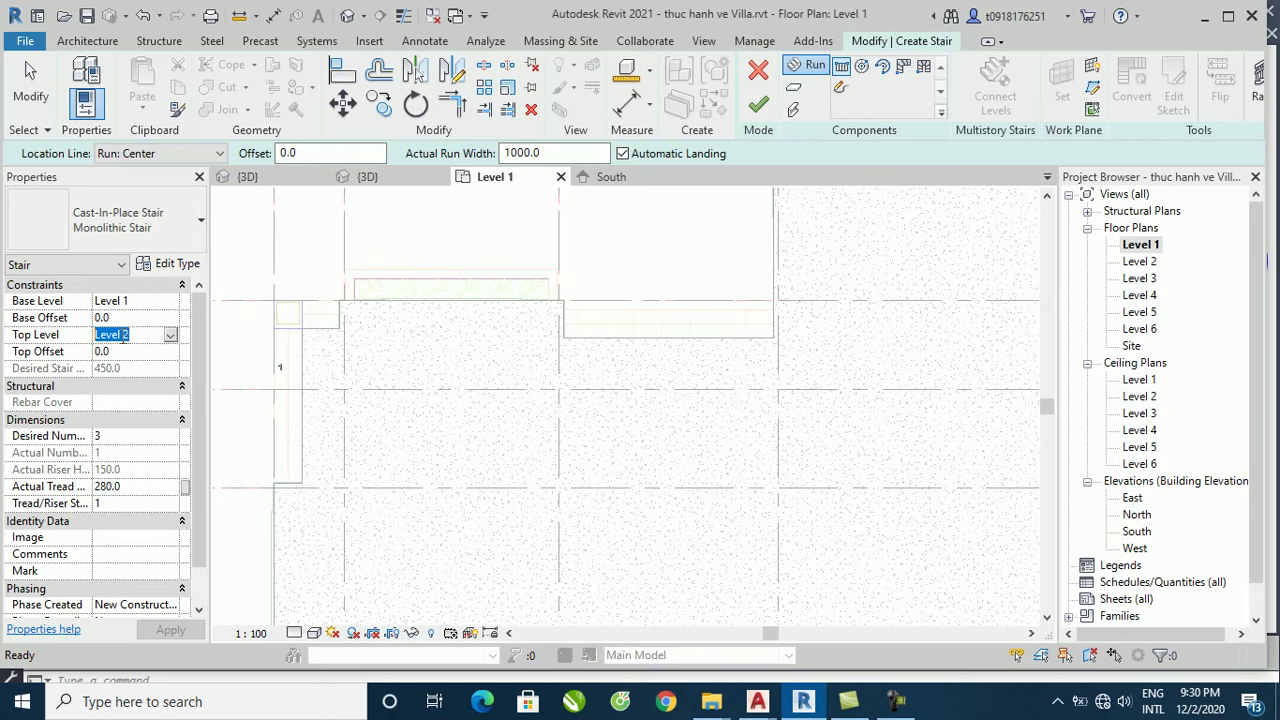
left_click(117, 351)
left_click_drag(119, 352, 94, 351)
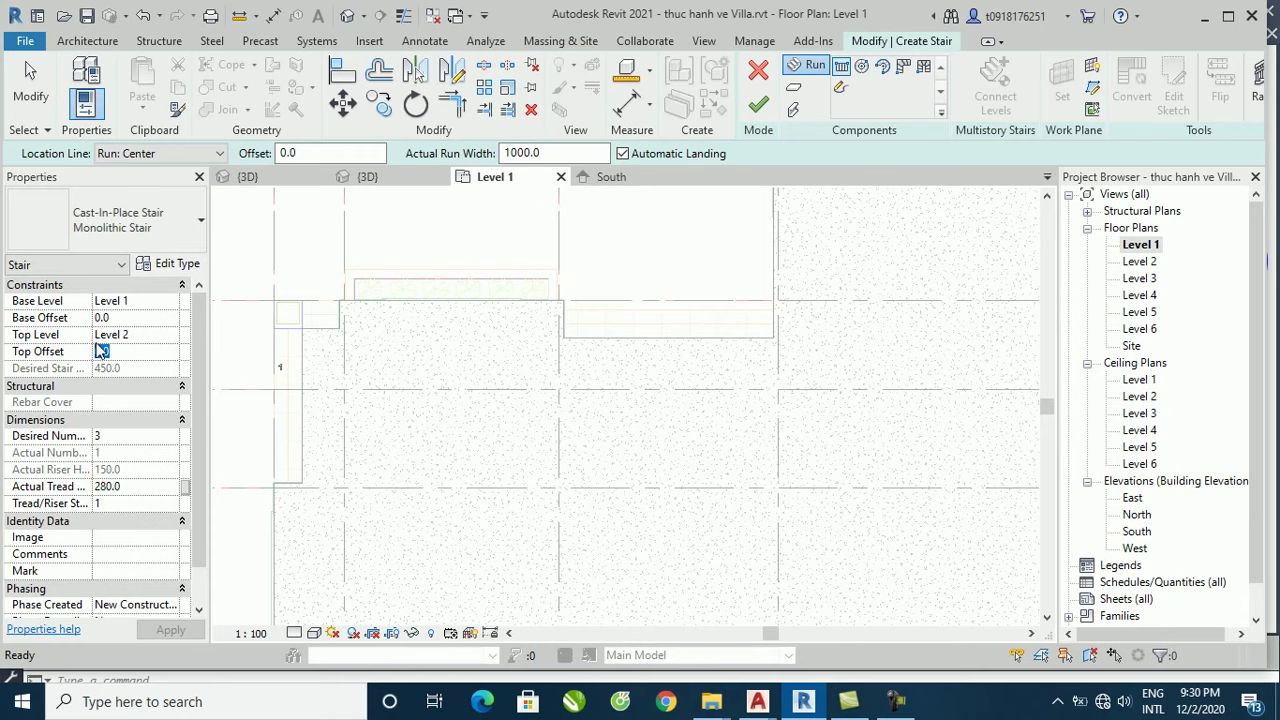
left_click(112, 351)
left_click_drag(120, 351, 86, 351)
left_click(112, 504)
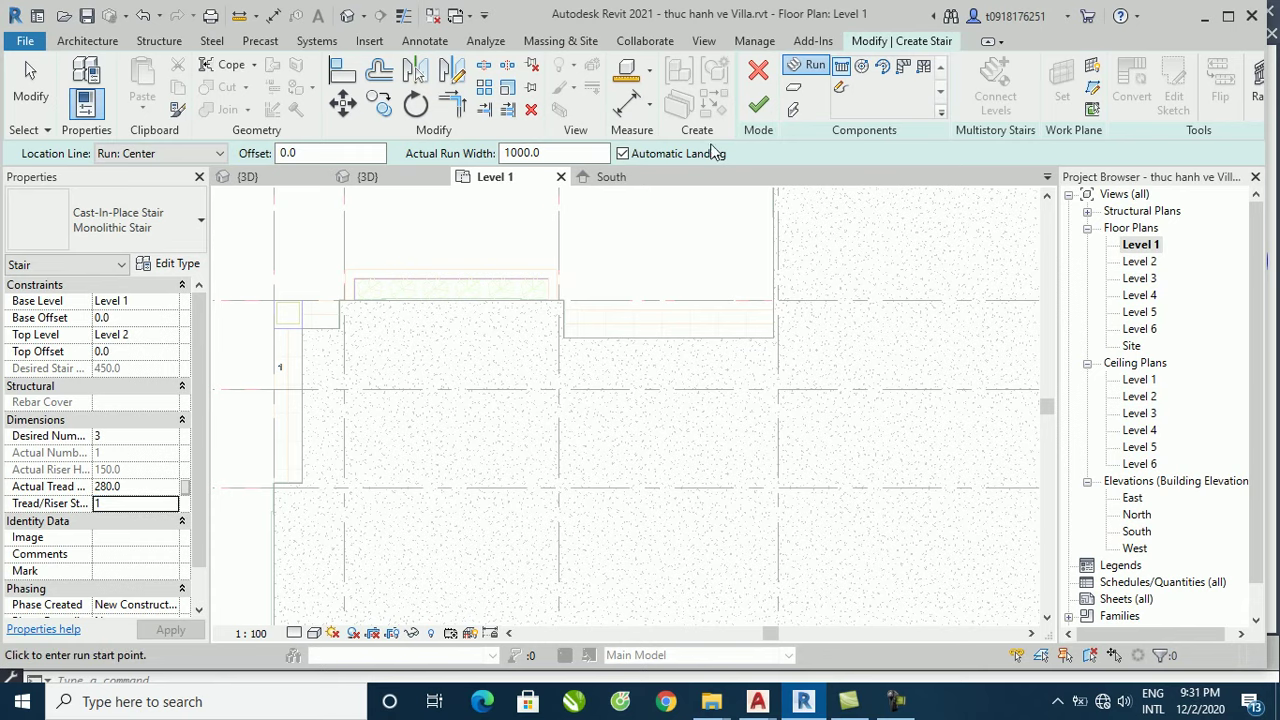
Step: Change the Monolithic Stair run type's structural depth from 150.0 to 400 mm and apply it
left_click(178, 268)
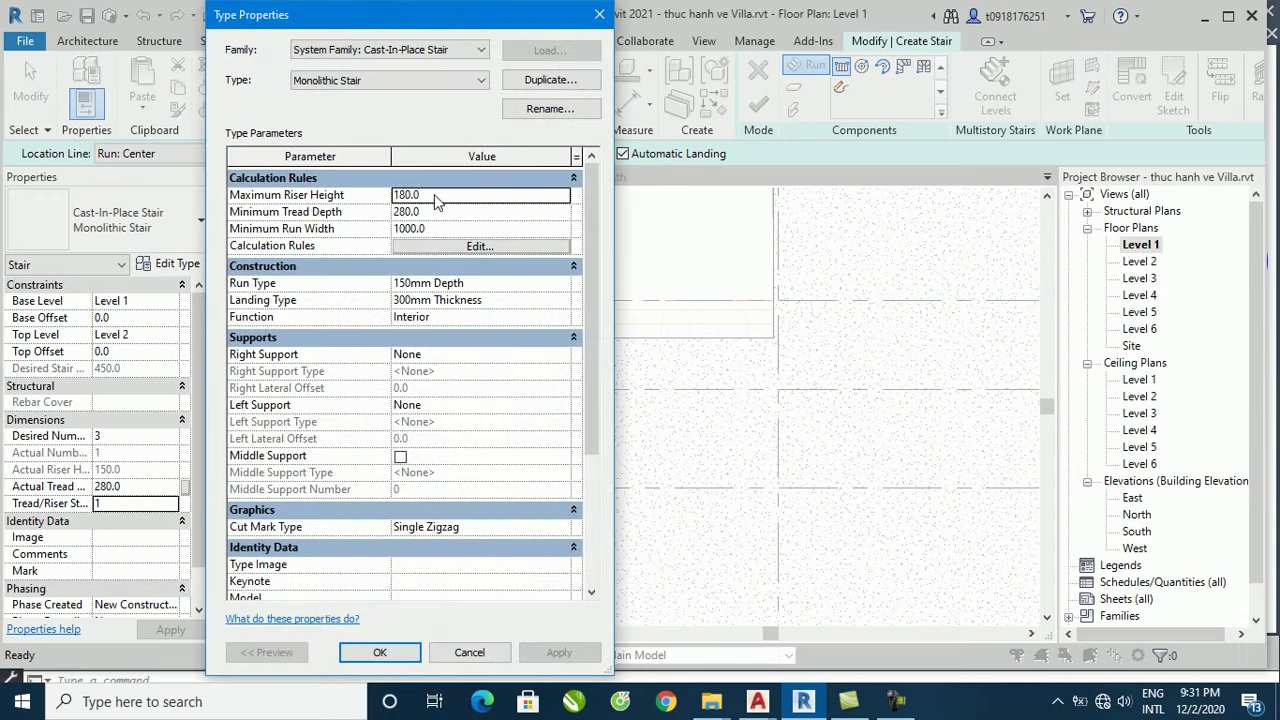
left_click(540, 286)
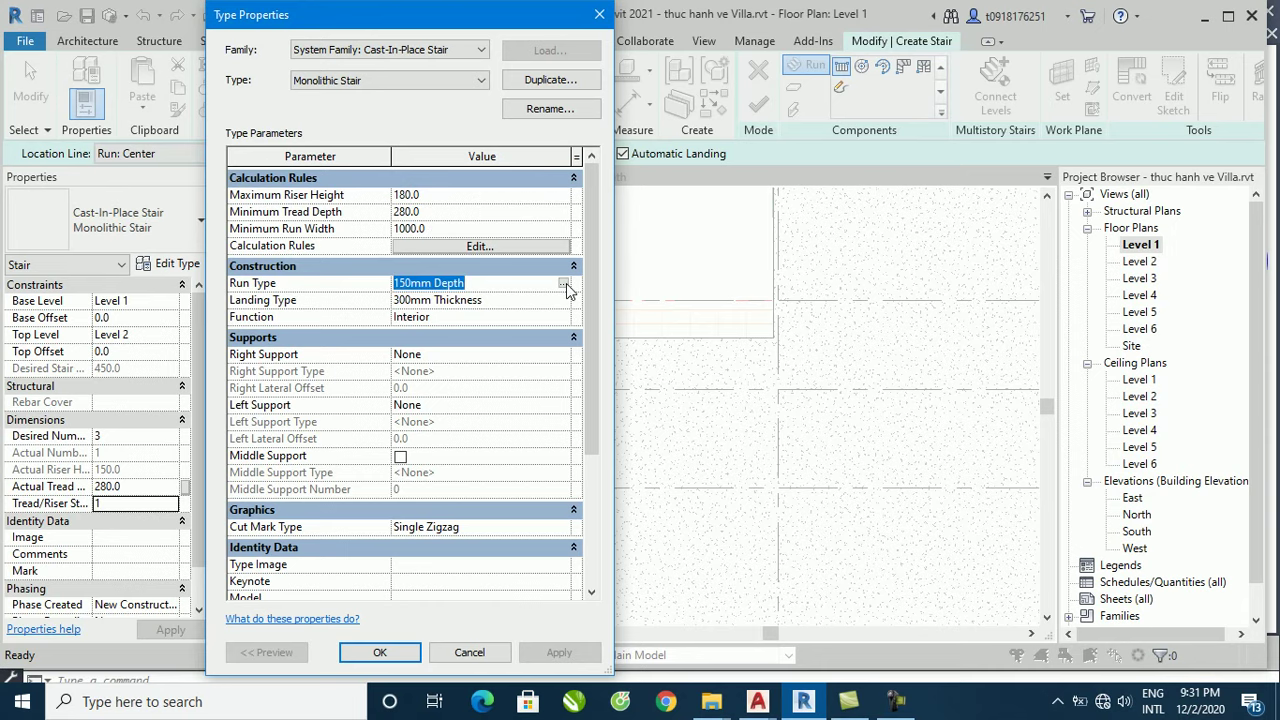
left_click(563, 284)
left_click(428, 211)
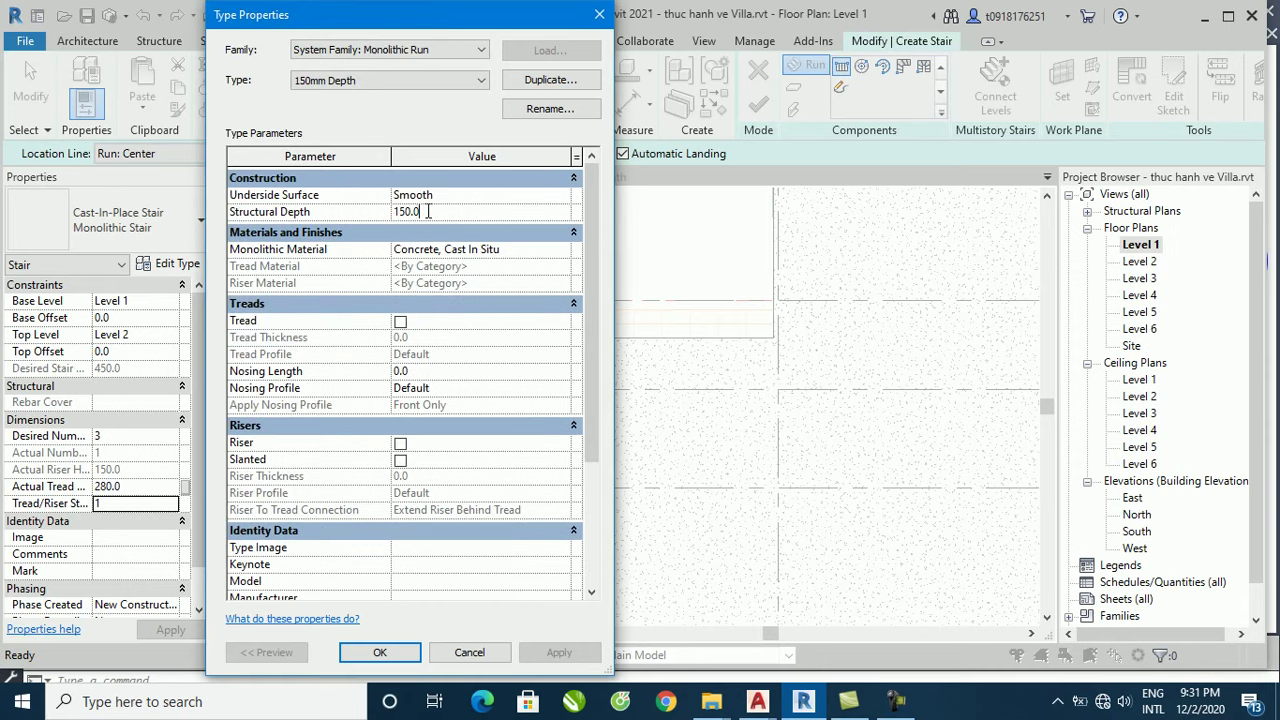
left_click_drag(428, 211, 362, 215)
type("400")
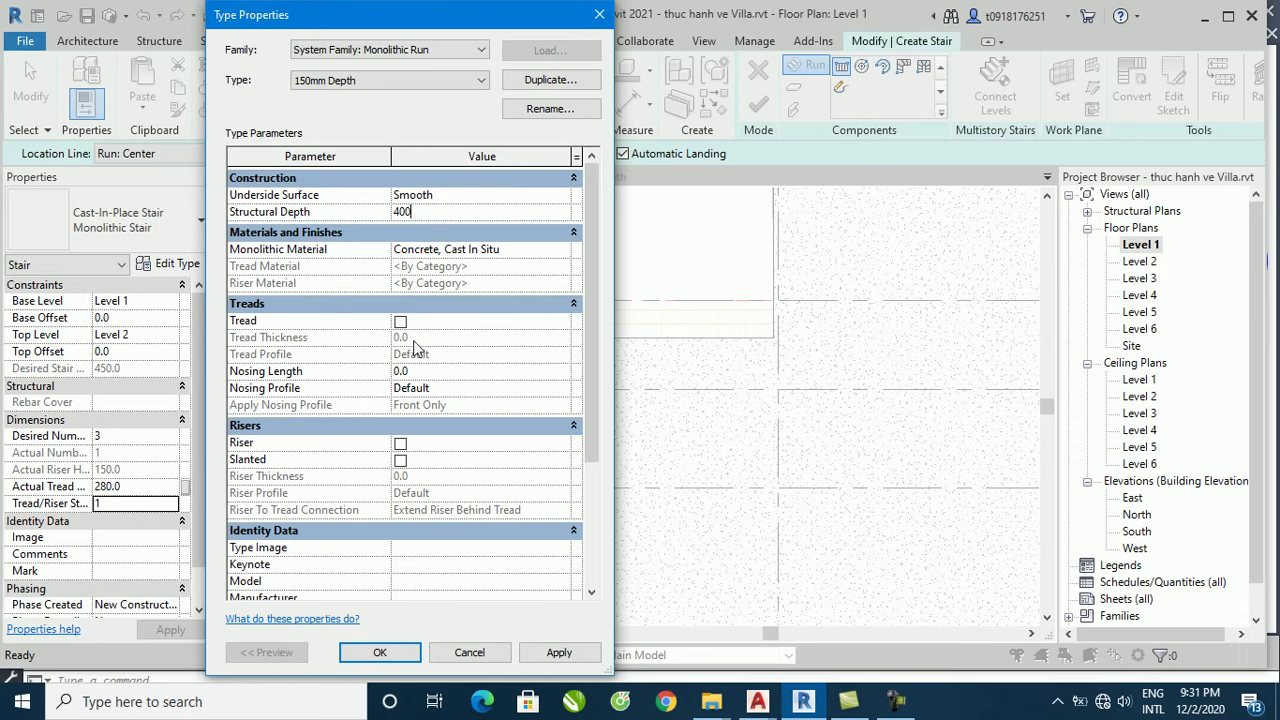
left_click_drag(416, 211, 373, 216)
left_click(559, 652)
left_click(388, 653)
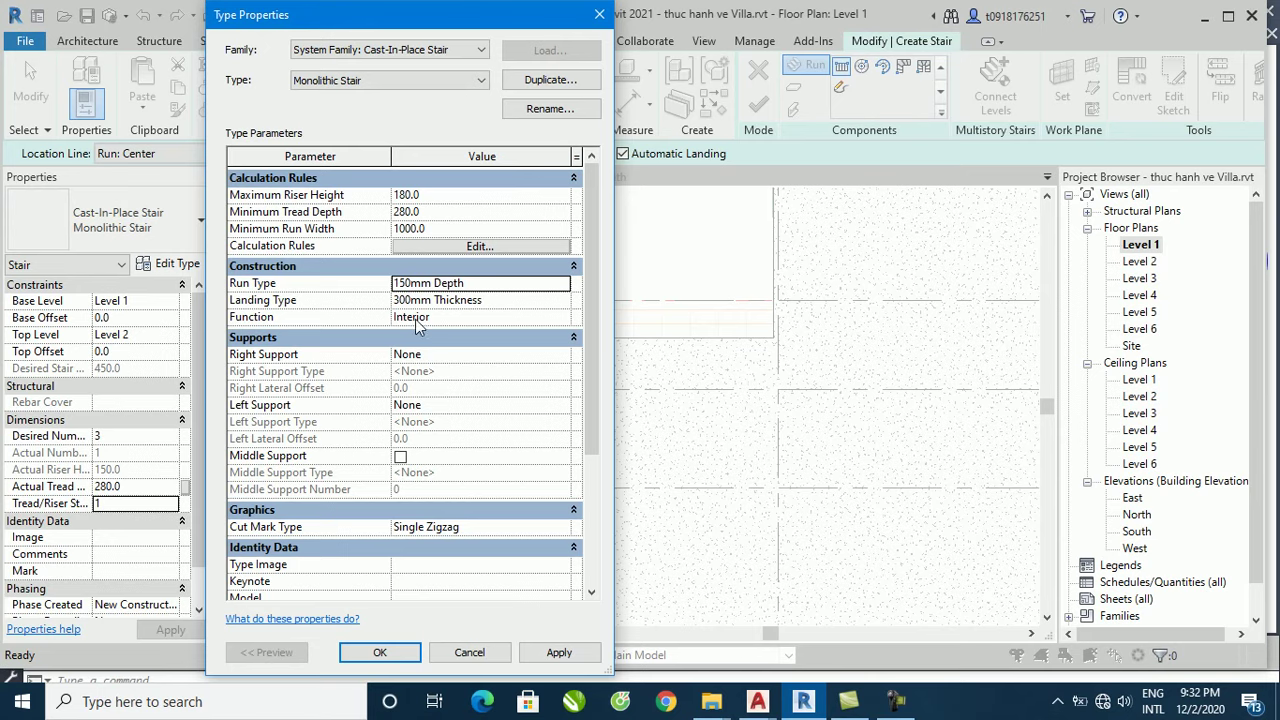
left_click(580, 652)
left_click(380, 652)
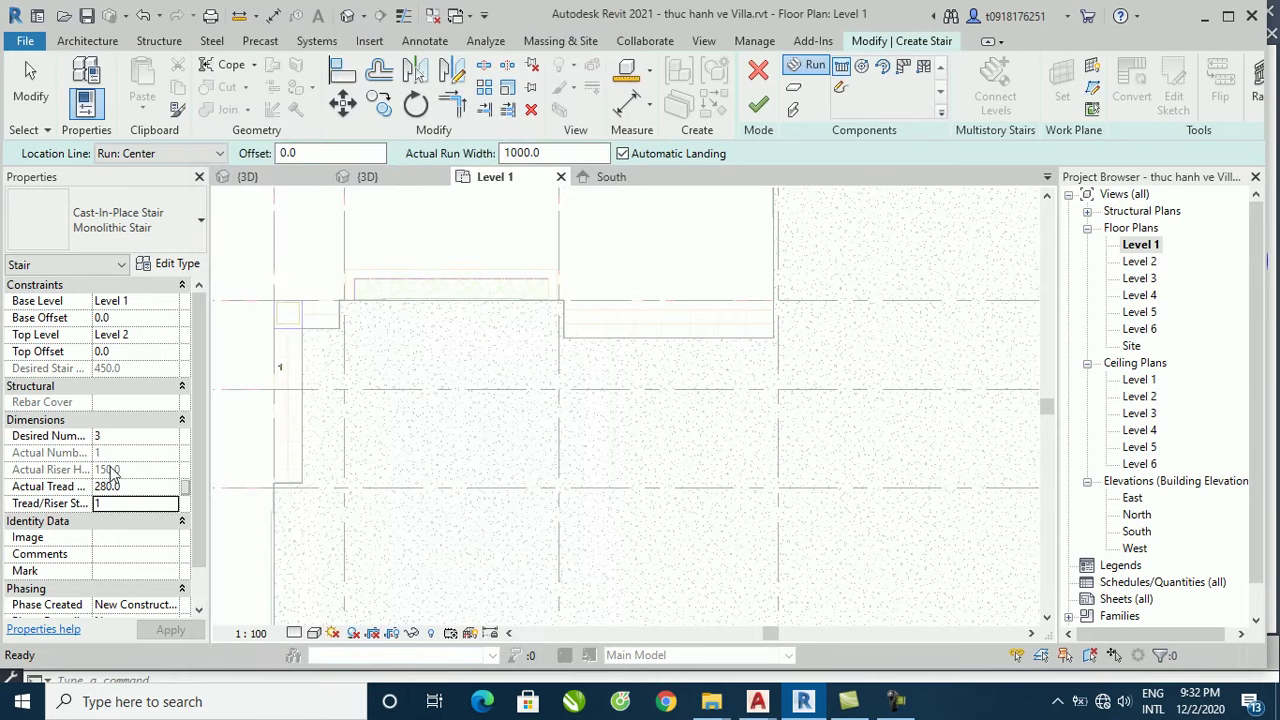
Step: Set the stair's actual tread depth to 300 mm and actual run width to 4500 mm
double_click(137, 488)
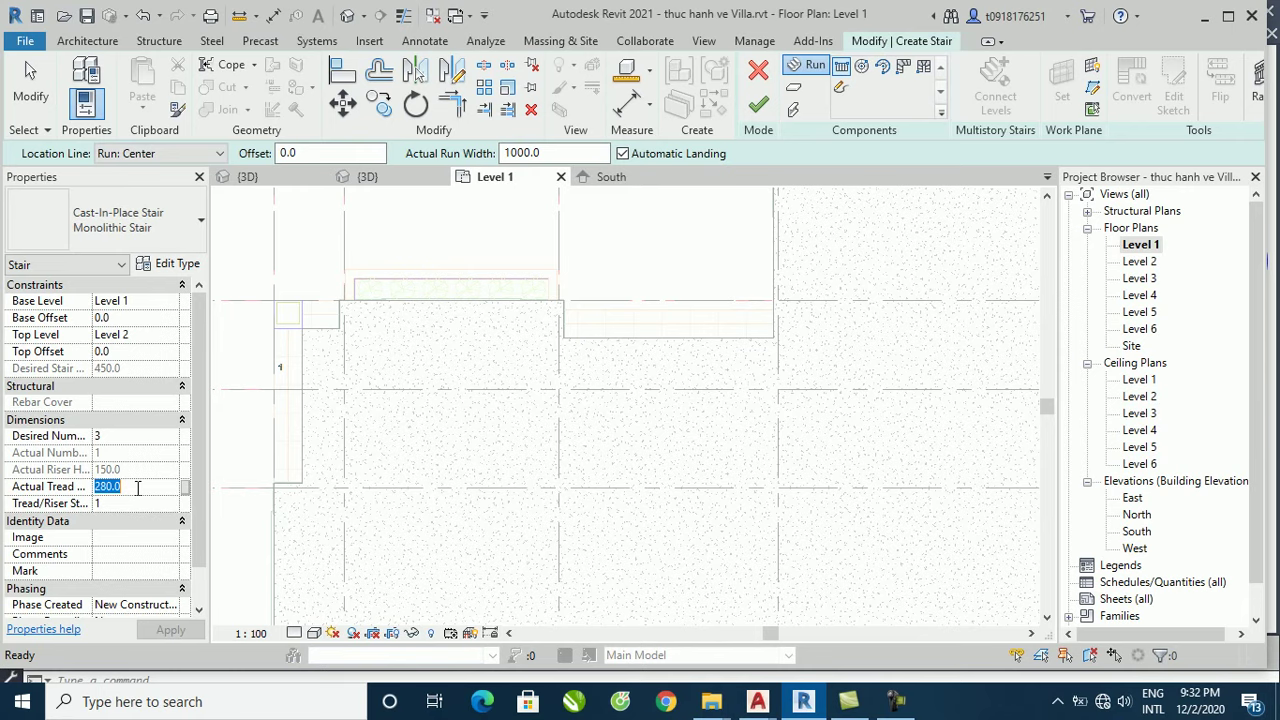
type("300")
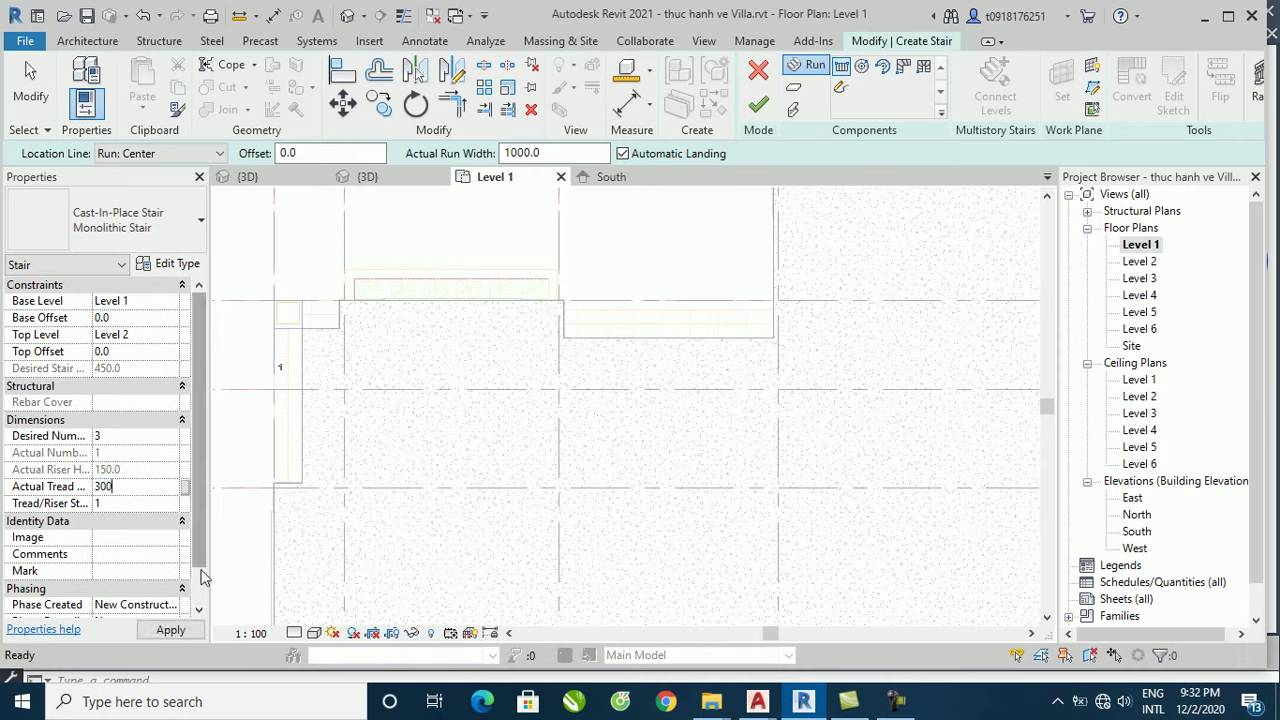
left_click(181, 632)
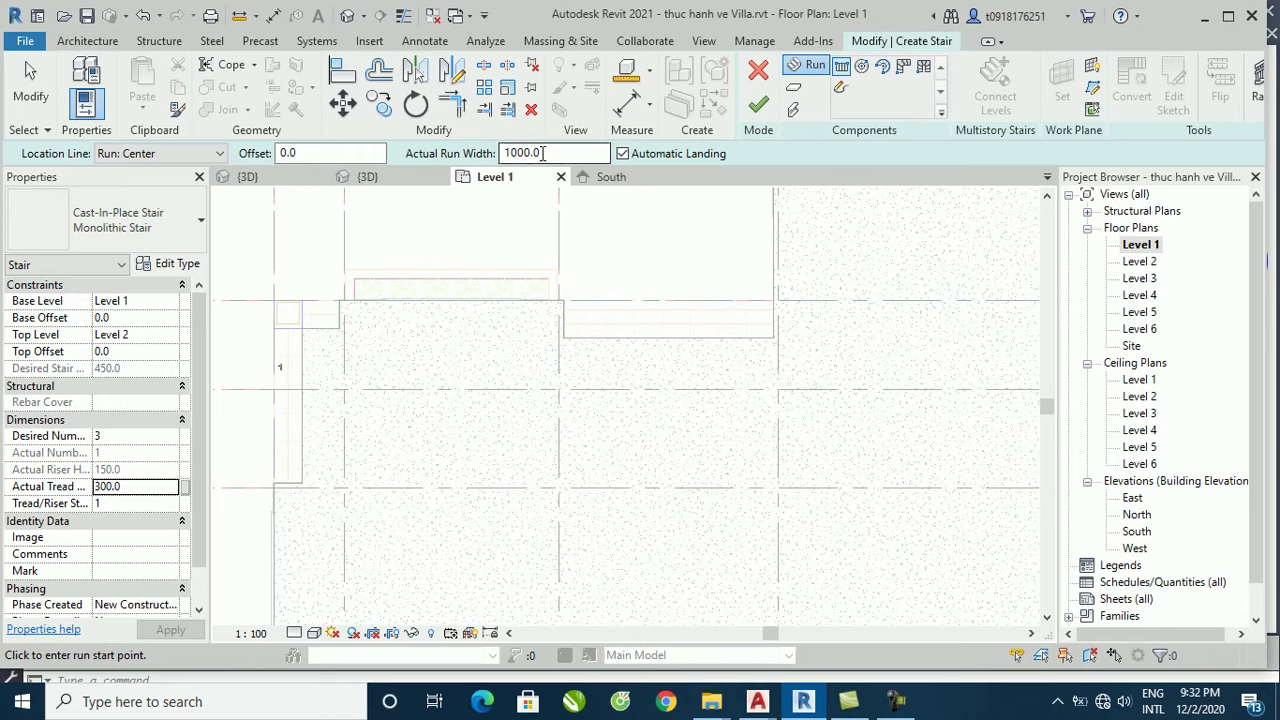
left_click_drag(559, 152, 478, 152)
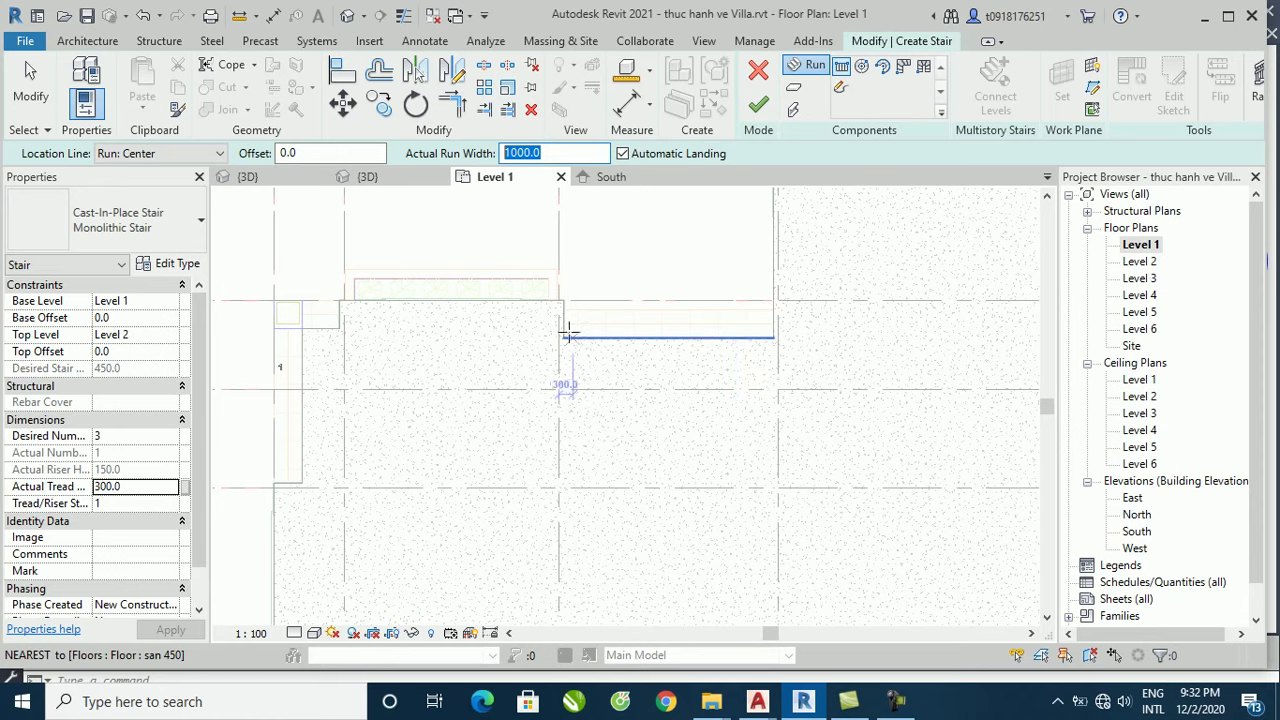
type("4500")
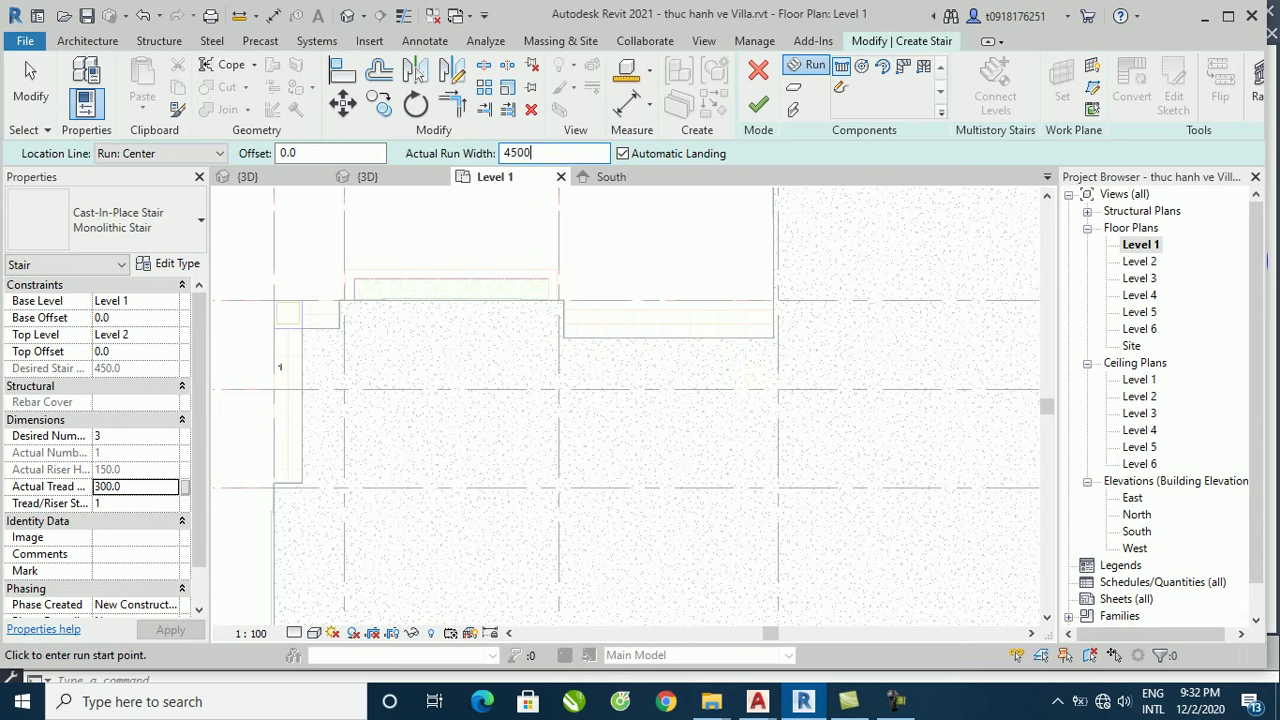
key("Return")
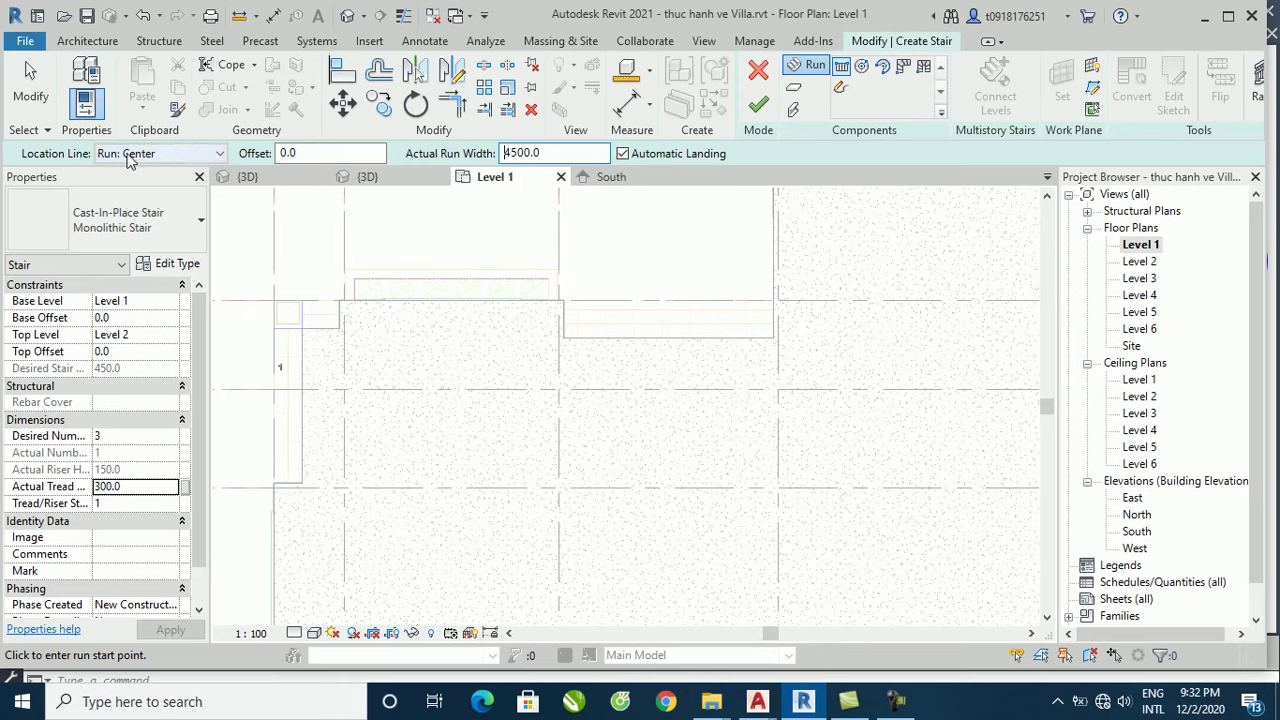
Step: Draw the 4500-wide three-riser run from the wall midpoint and finish the stair
left_click(168, 158)
left_click_drag(308, 152, 284, 152)
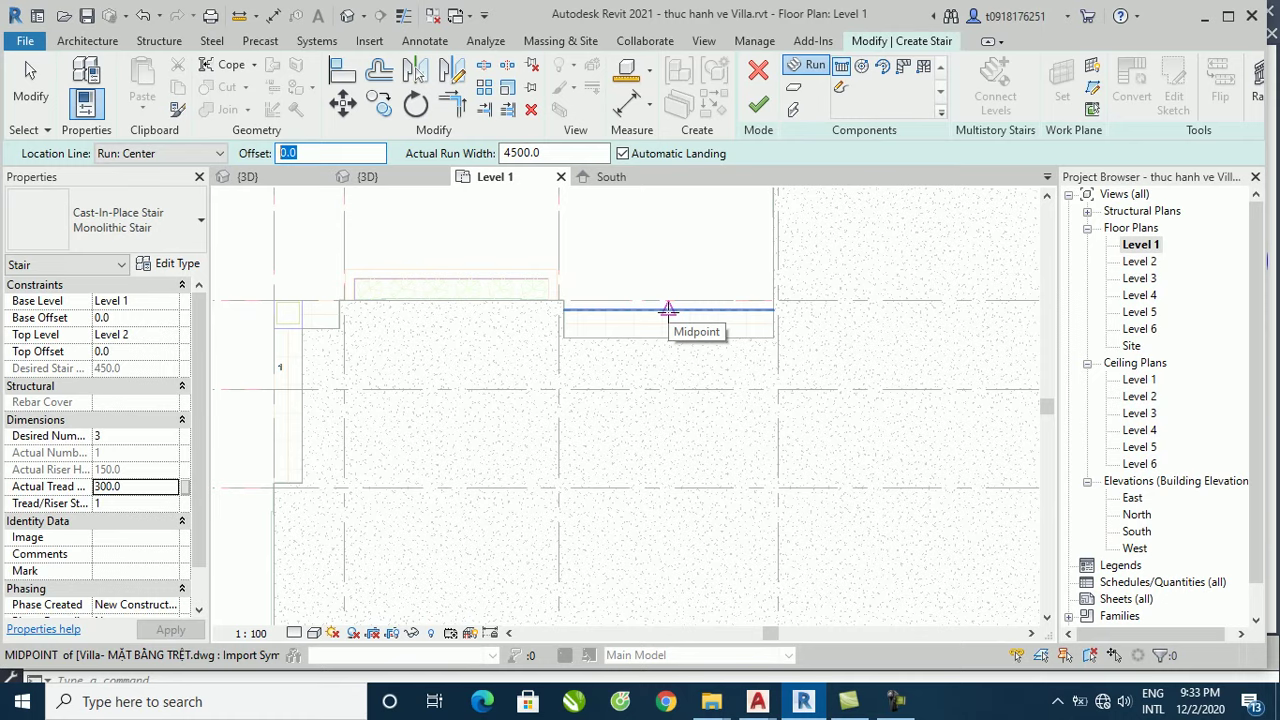
scroll(668, 309, "up", 3)
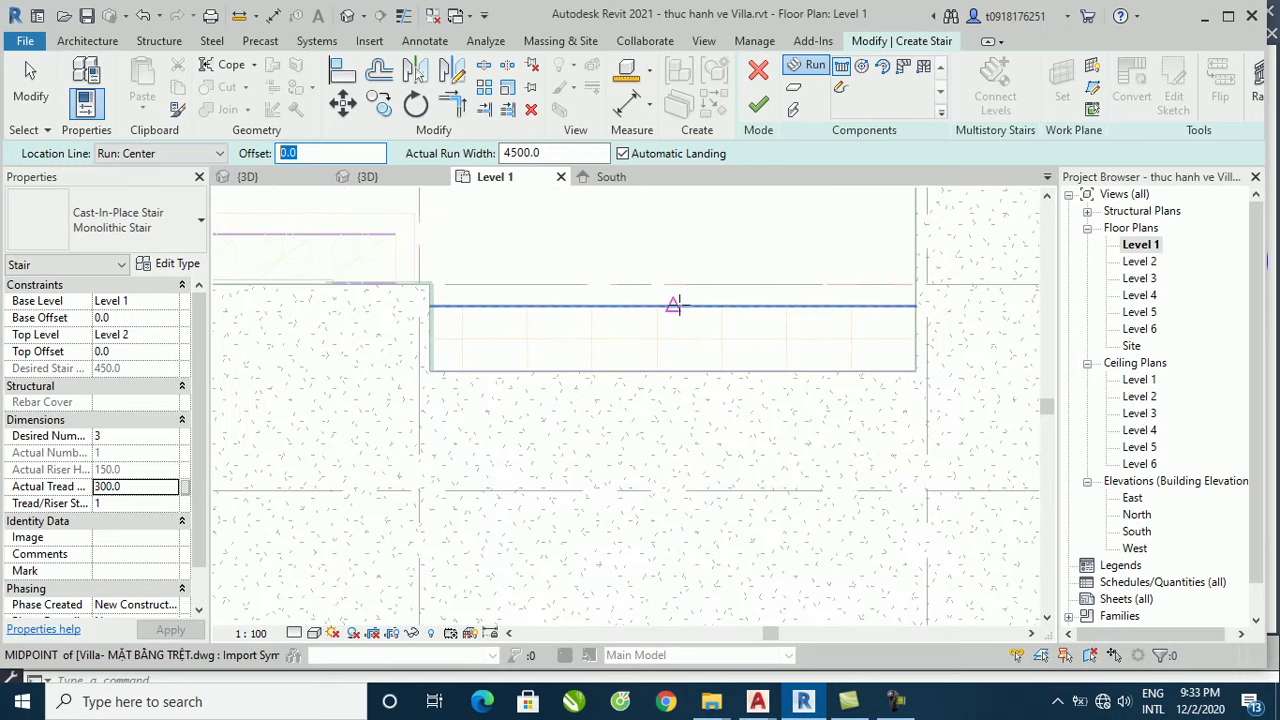
left_click(673, 305)
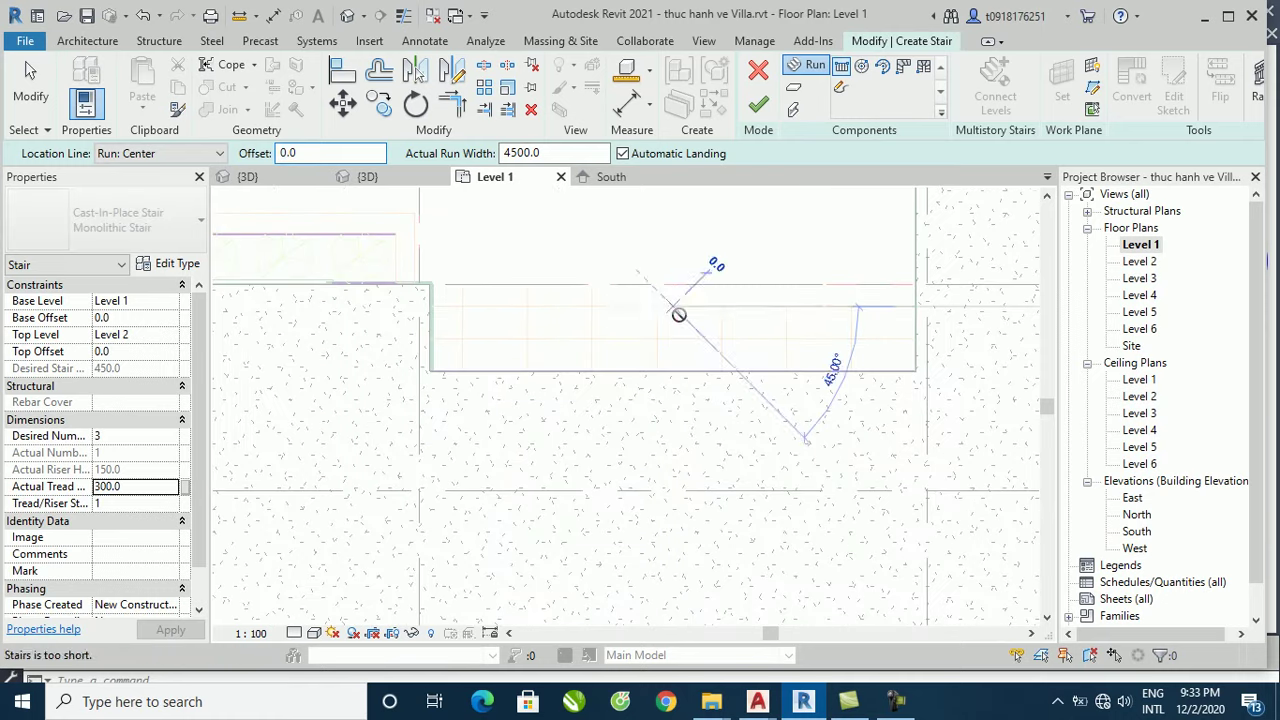
left_click(675, 366)
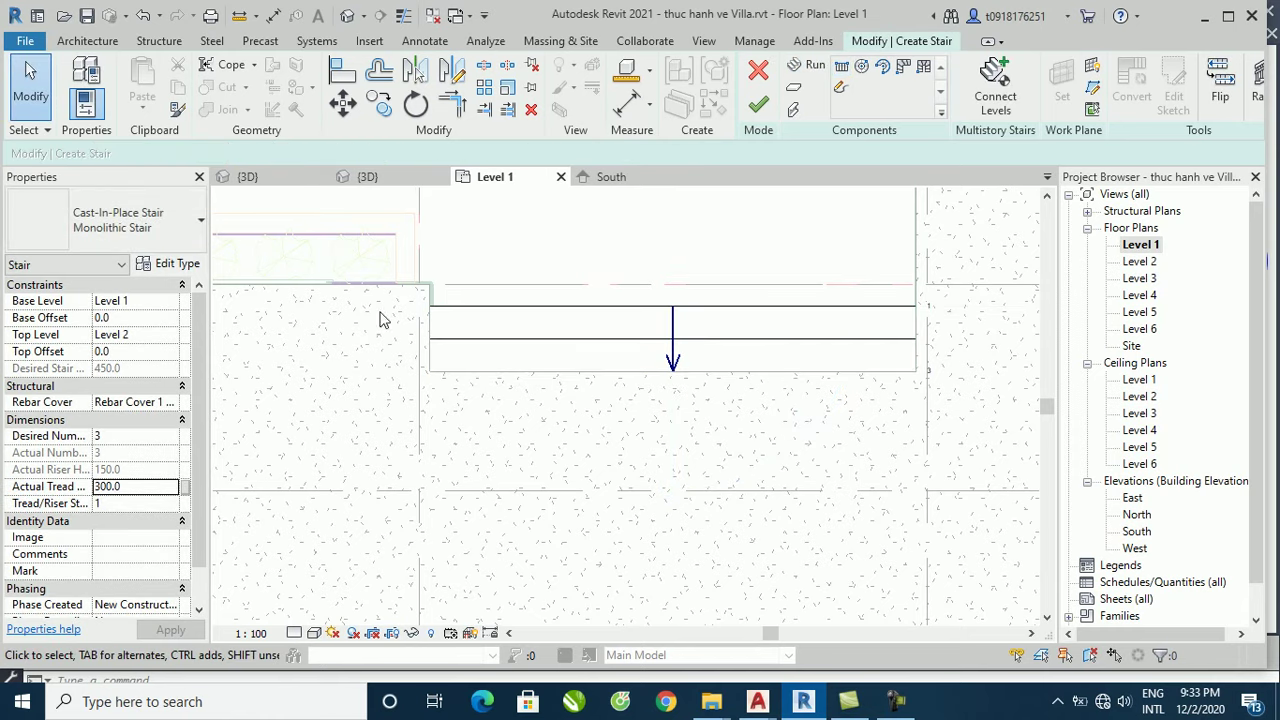
left_click(759, 105)
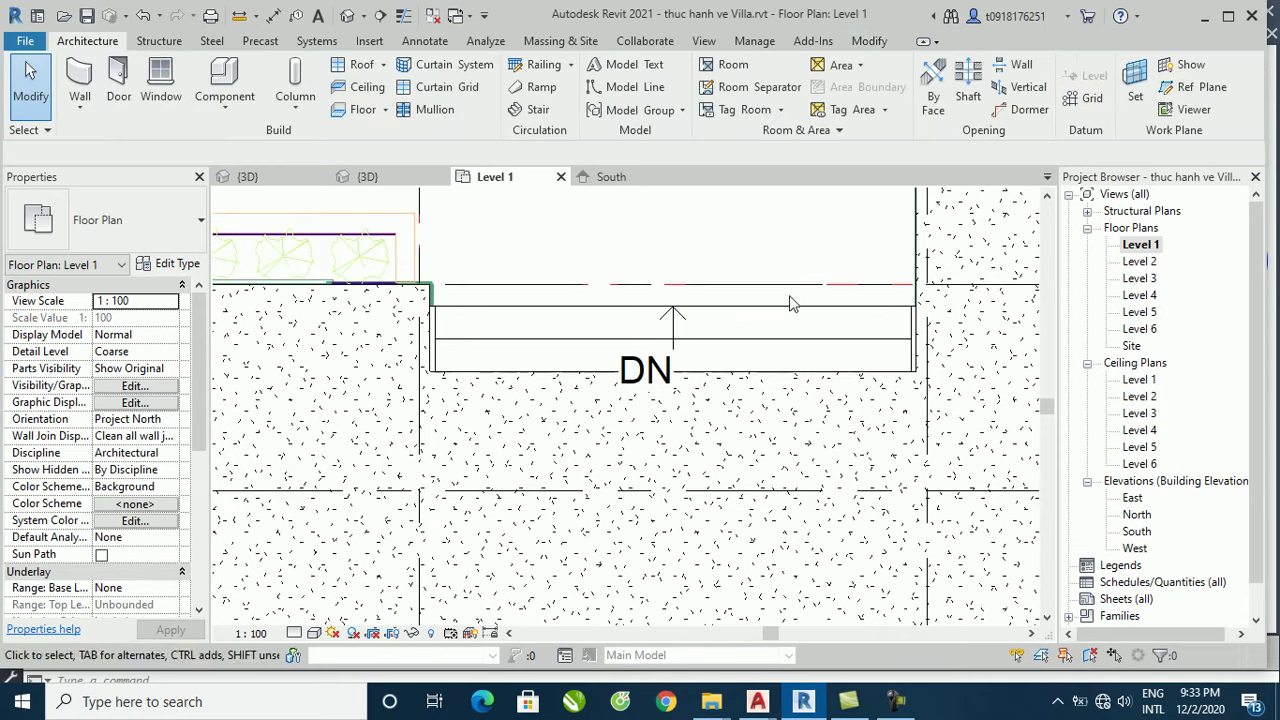
scroll(708, 348, "down", 5)
scroll(736, 254, "down", 1)
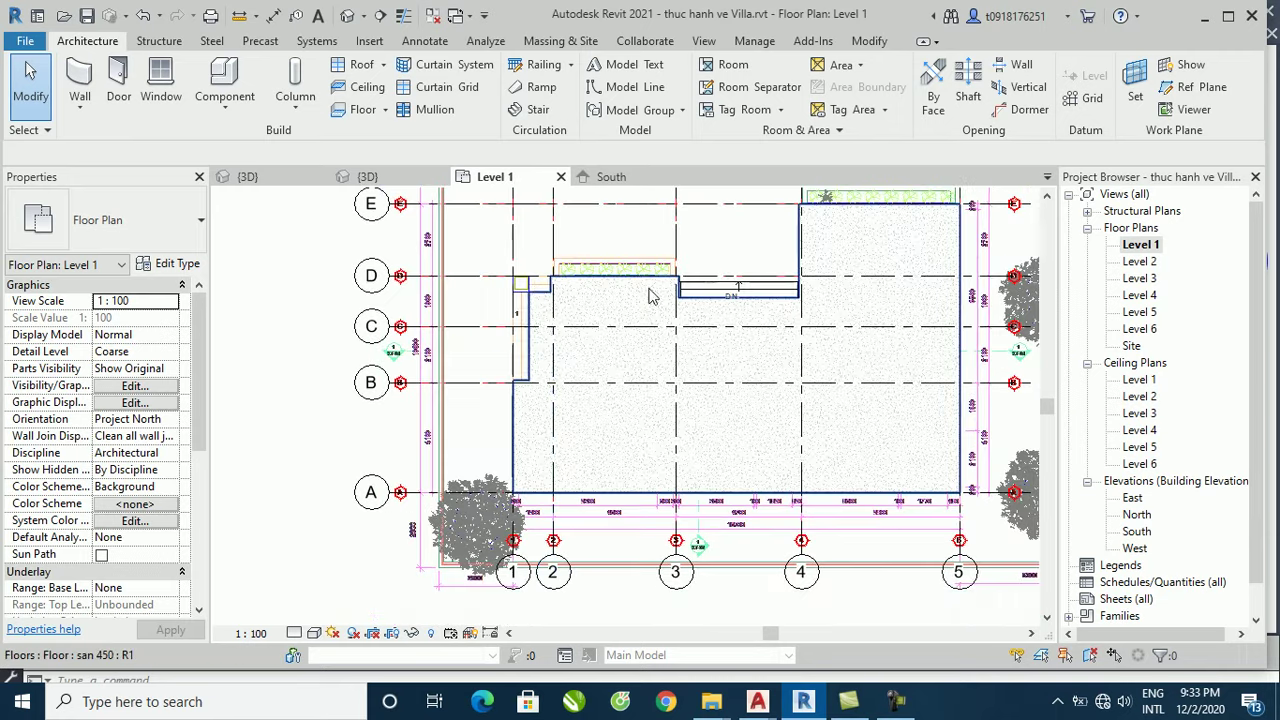
Step: Select the new DN stair and reopen it with Edit Stairs
scroll(565, 295, "up", 2)
scroll(537, 296, "up", 2)
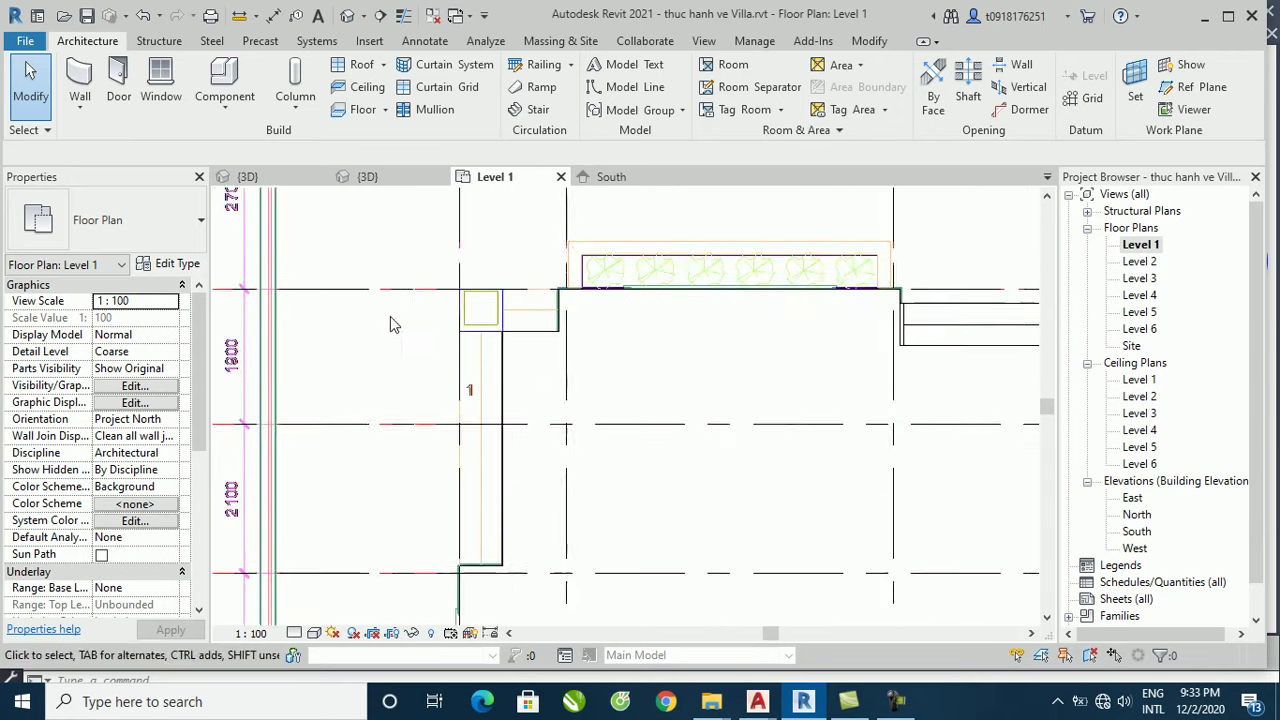
scroll(391, 320, "down", 3)
left_click(778, 316)
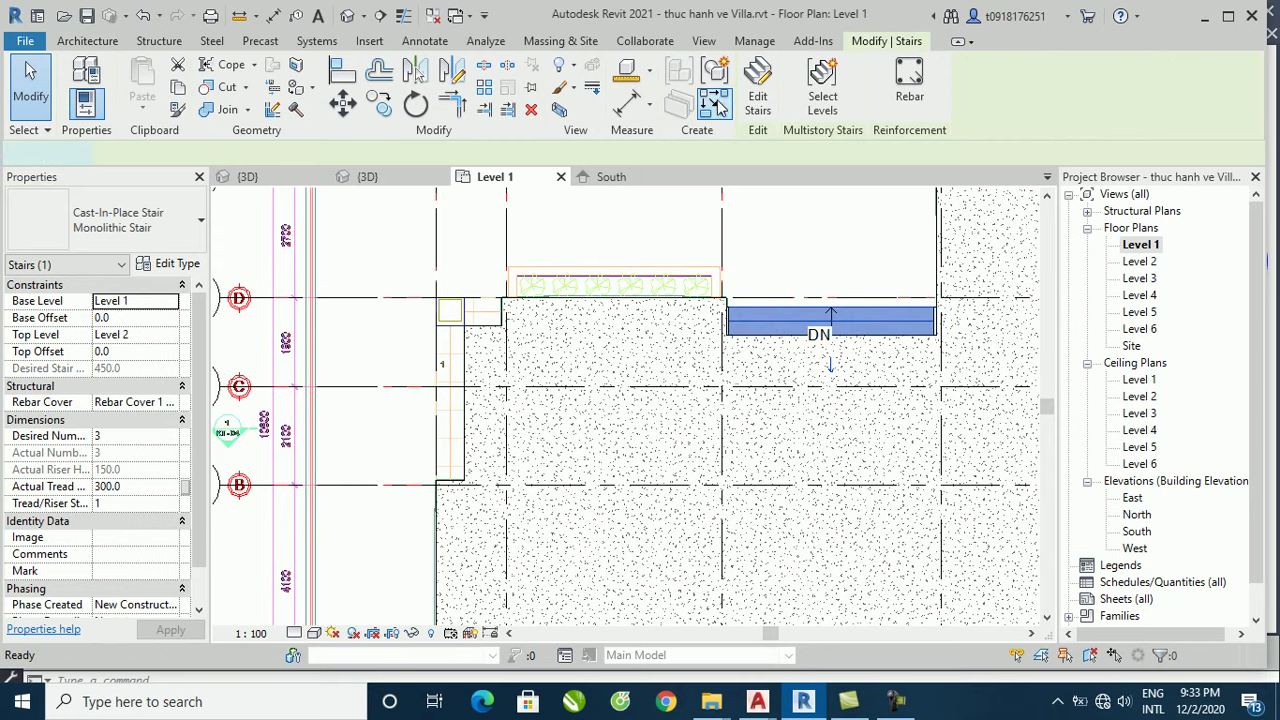
left_click(757, 85)
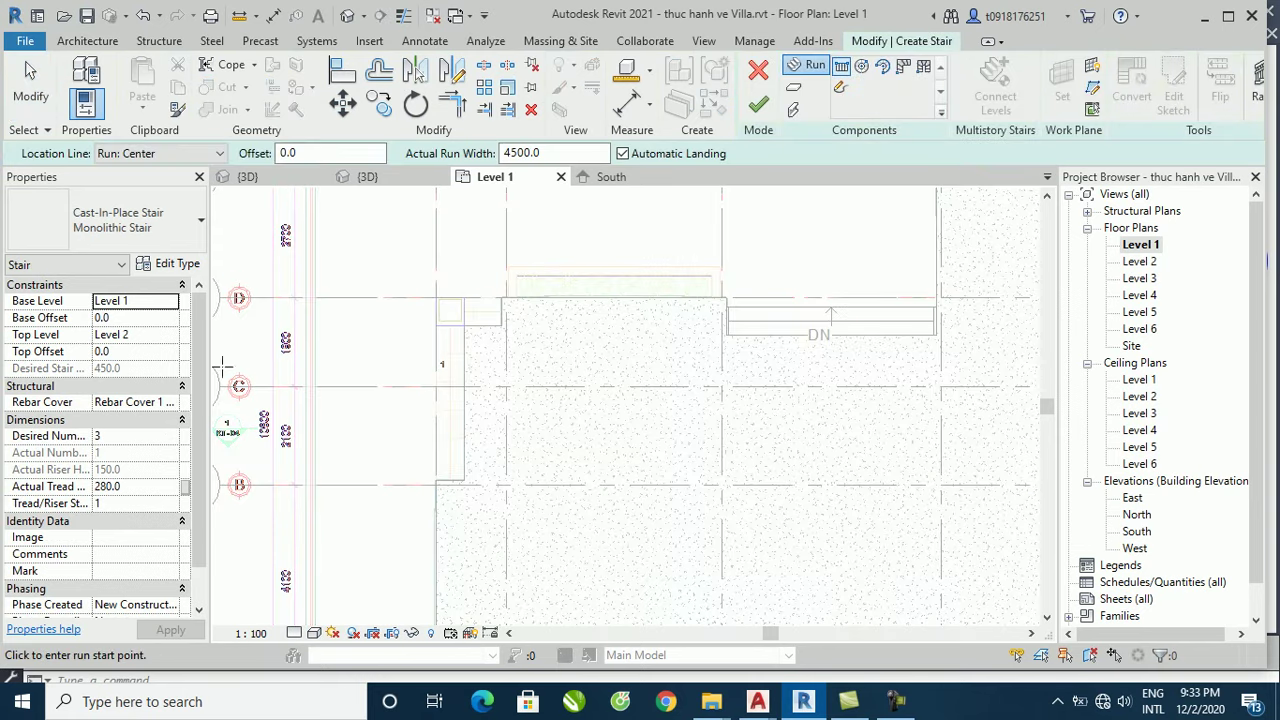
Step: Cancel the stair sketch and measure the 800 gap between the two walls near grid D
left_click(523, 152)
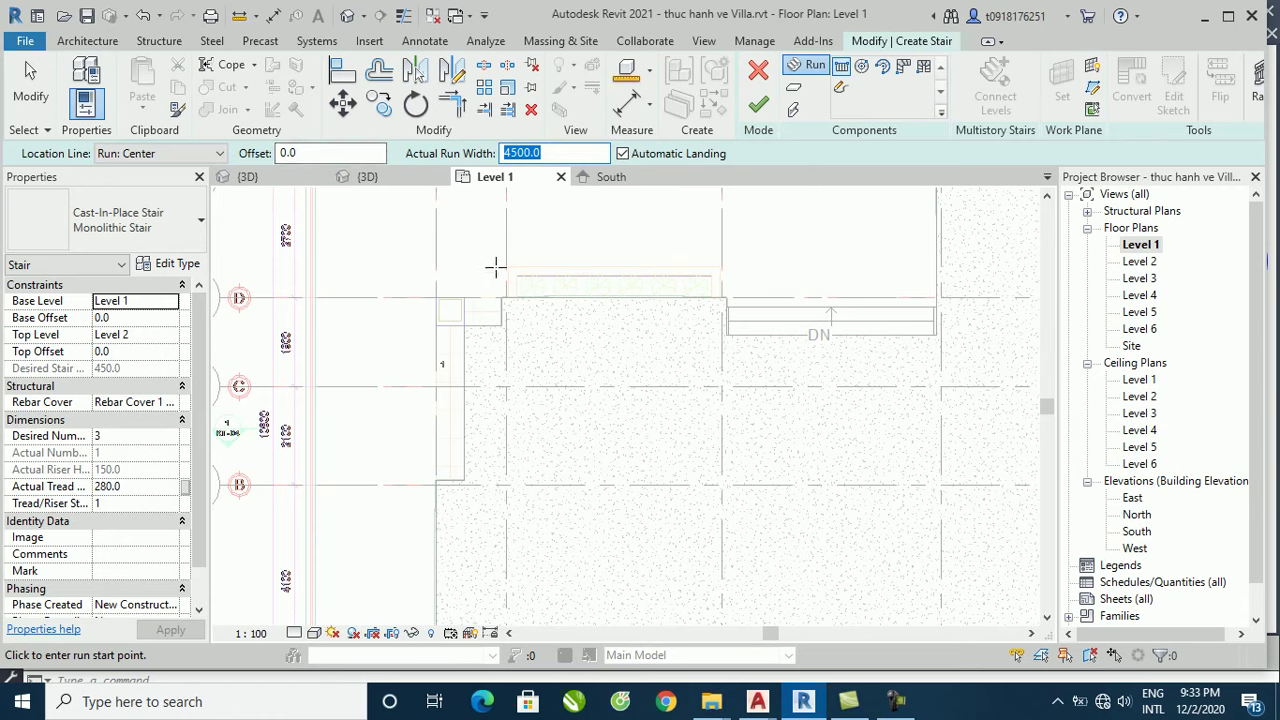
left_click(758, 72)
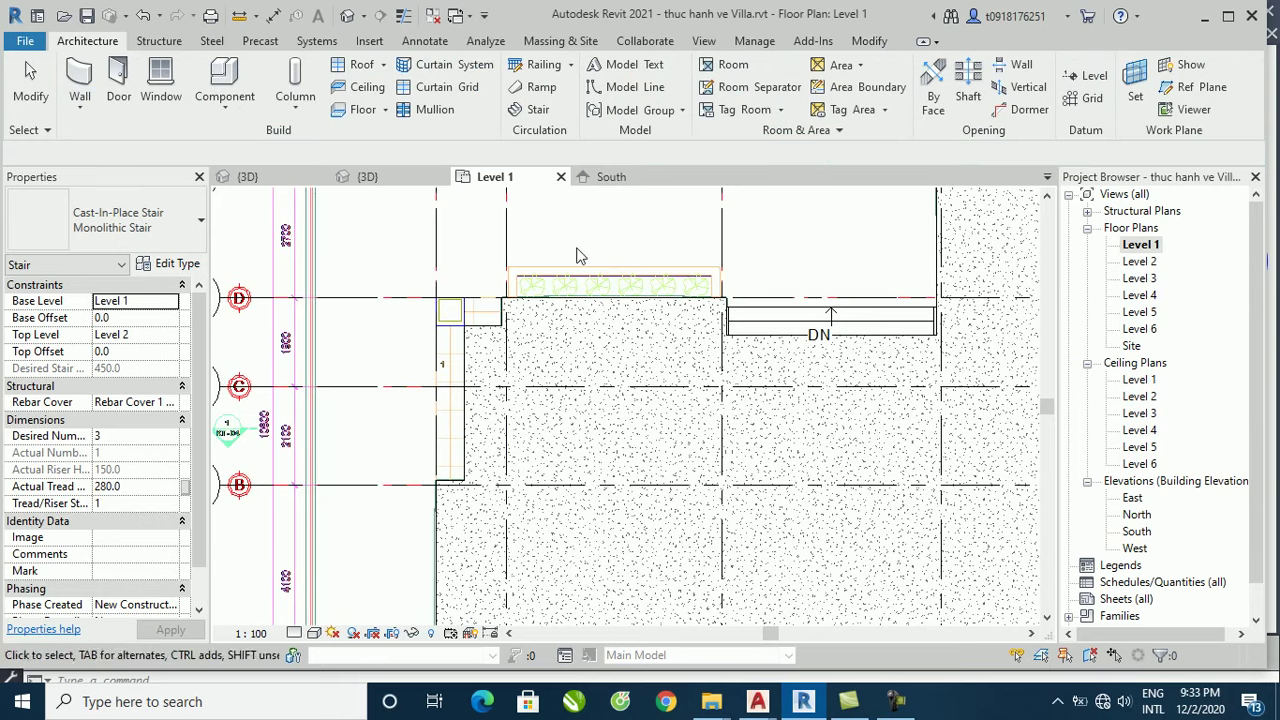
left_click(273, 17)
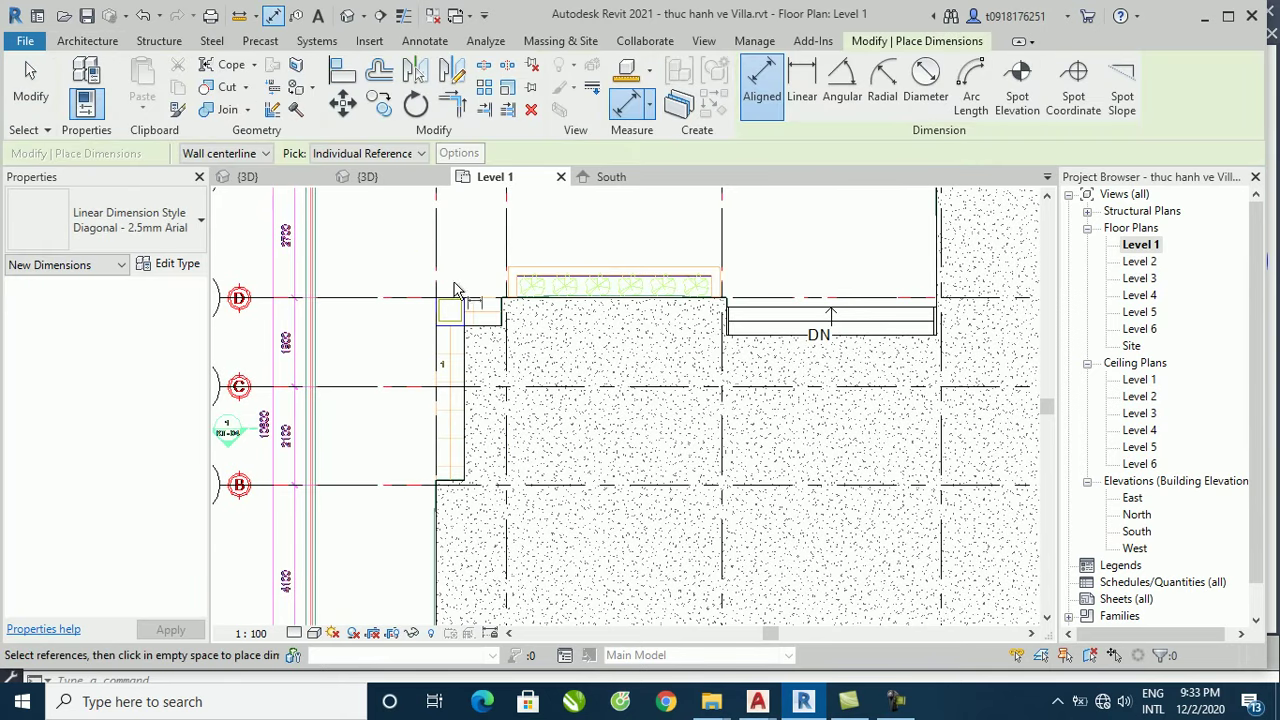
scroll(452, 290, "up", 3)
scroll(470, 332, "up", 2)
left_click(477, 332)
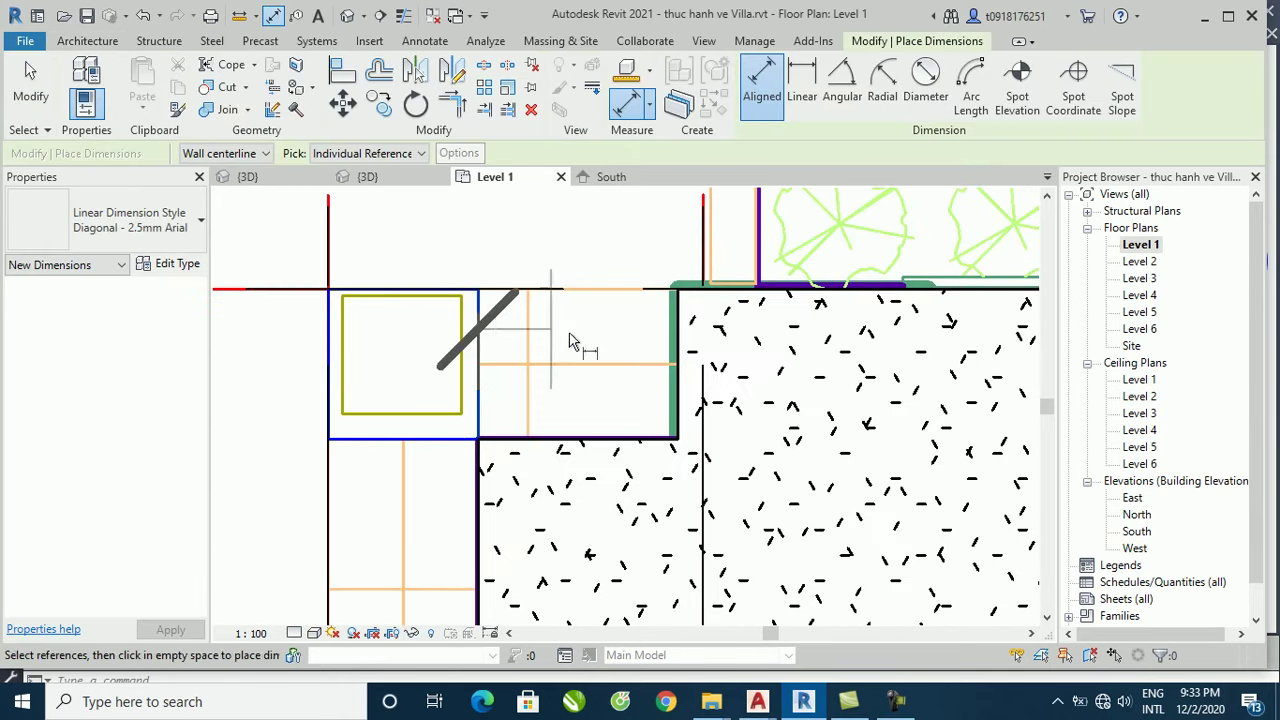
left_click(675, 343)
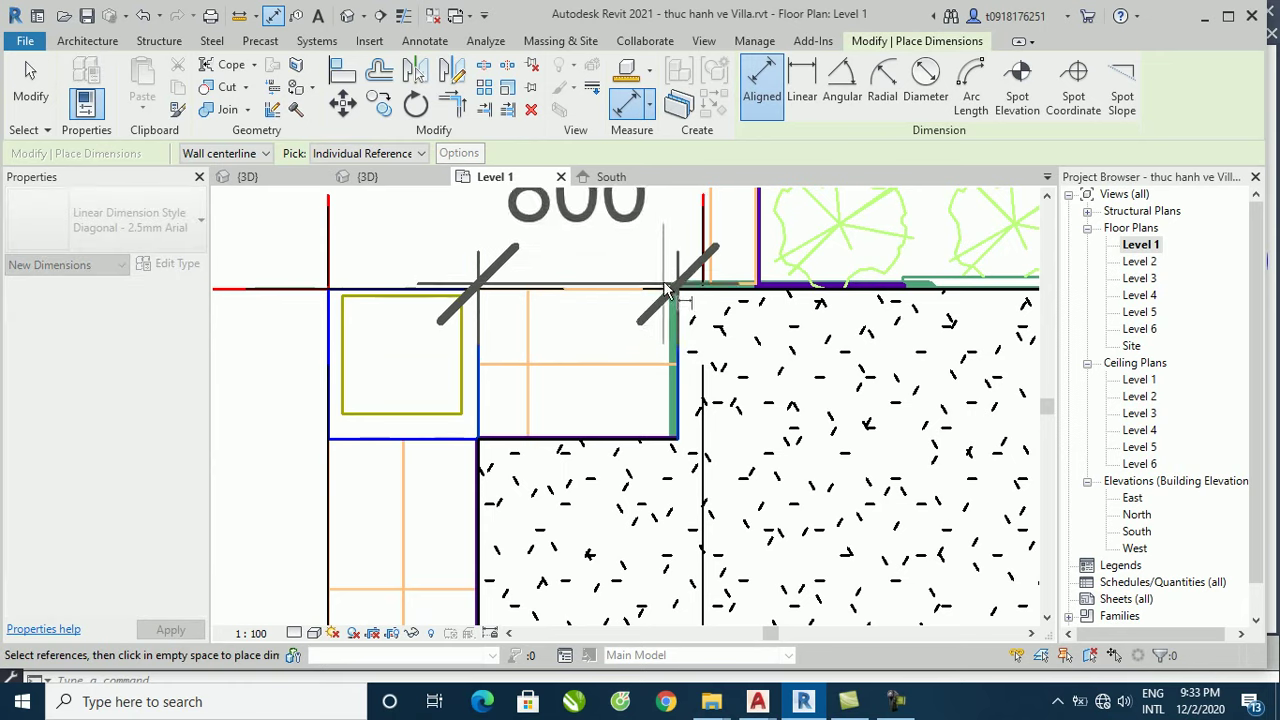
Step: Discard the measurement without placing a dimension and leave the dimension tool
scroll(645, 335, "down", 3)
key("Escape")
scroll(608, 308, "up", 2)
scroll(500, 286, "down", 1)
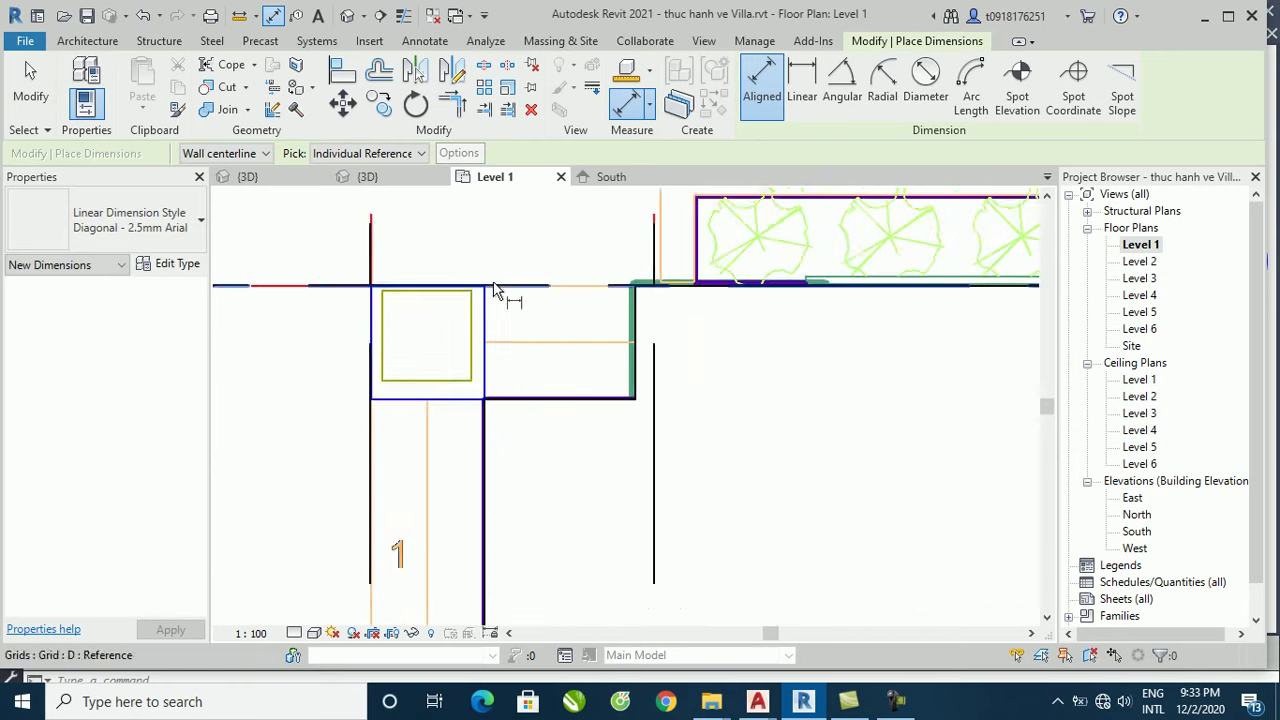
scroll(486, 263, "down", 1)
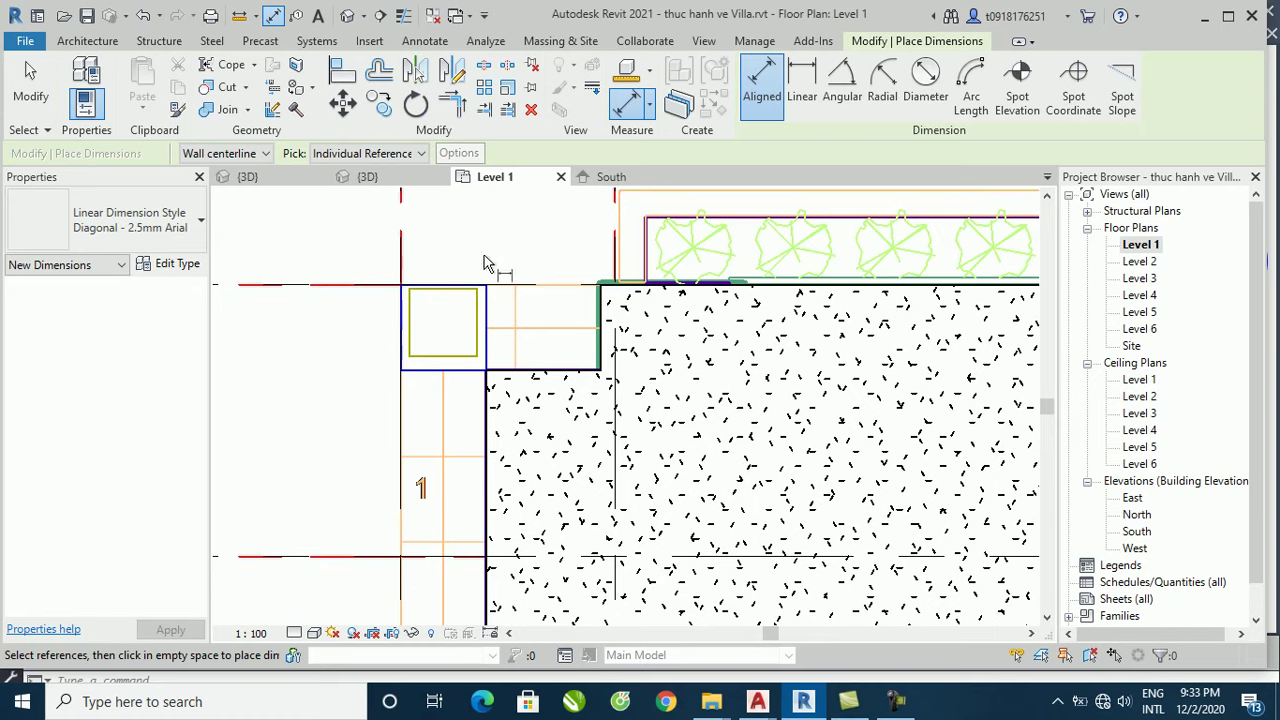
key("Escape")
scroll(481, 270, "down", 1)
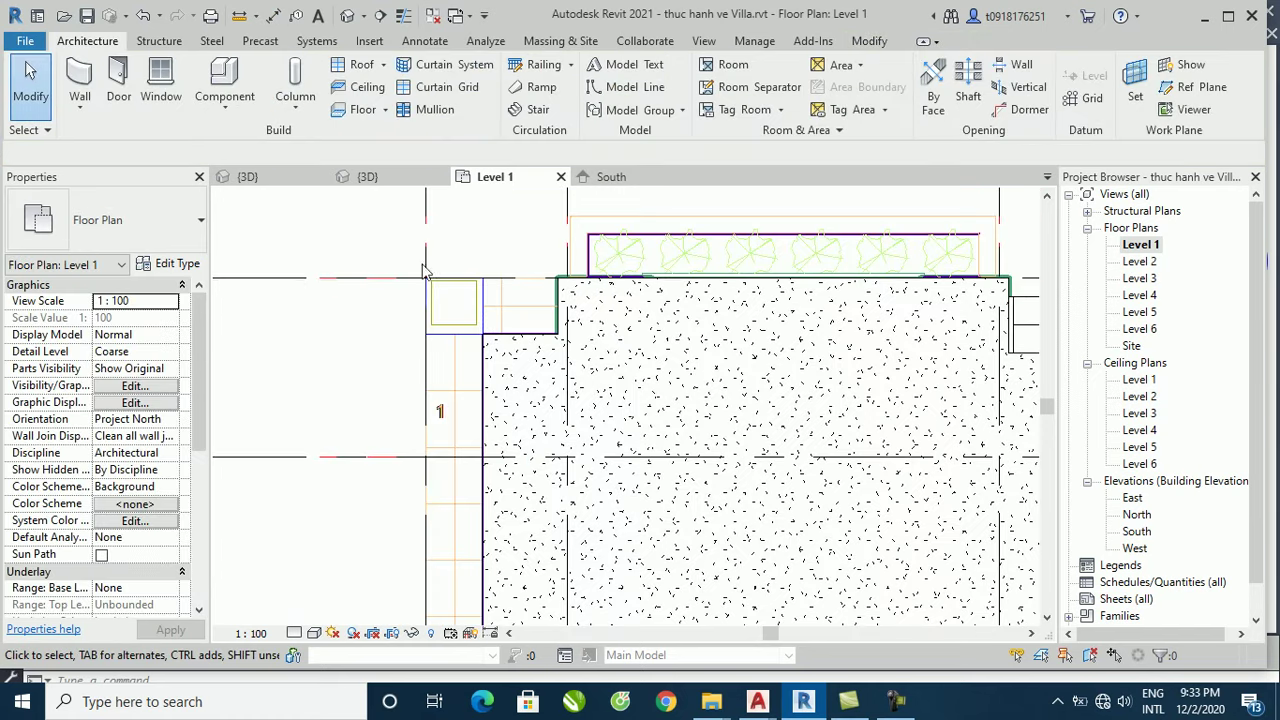
scroll(162, 310, "down", 5)
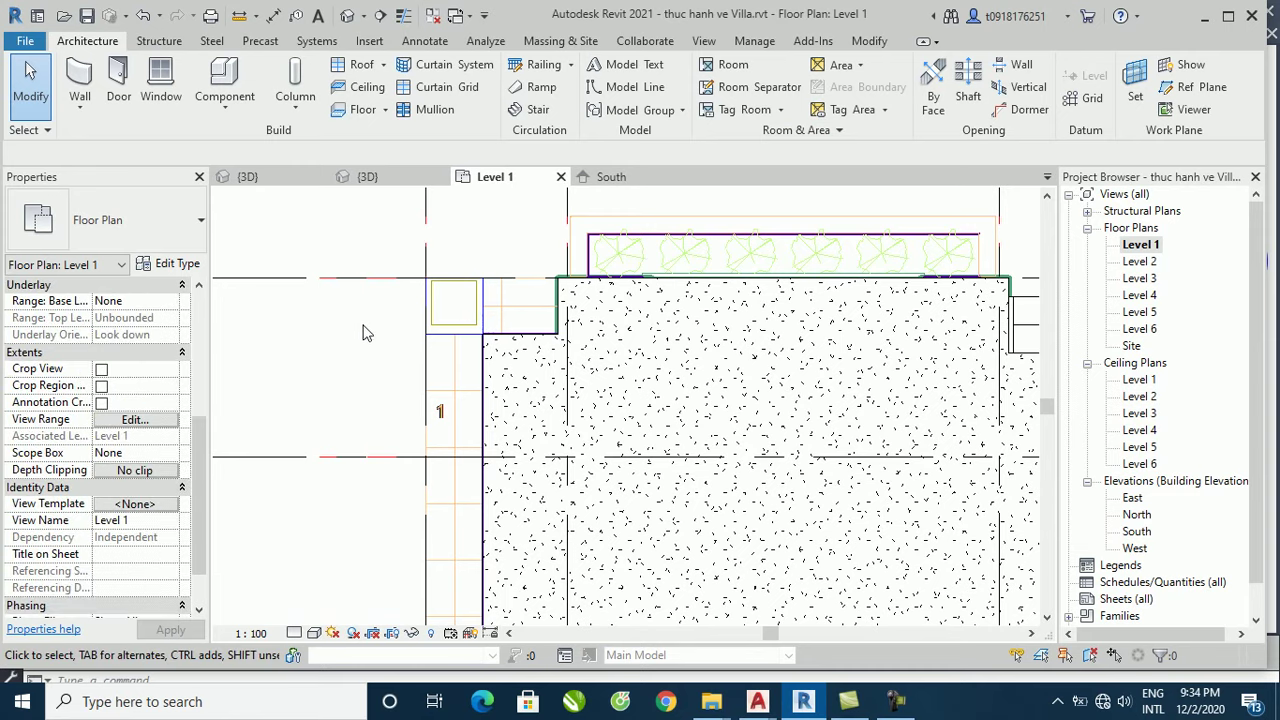
scroll(455, 307, "down", 1)
Step: Reopen the DN stair for editing and enter 800 as the actual run width
left_click(773, 330)
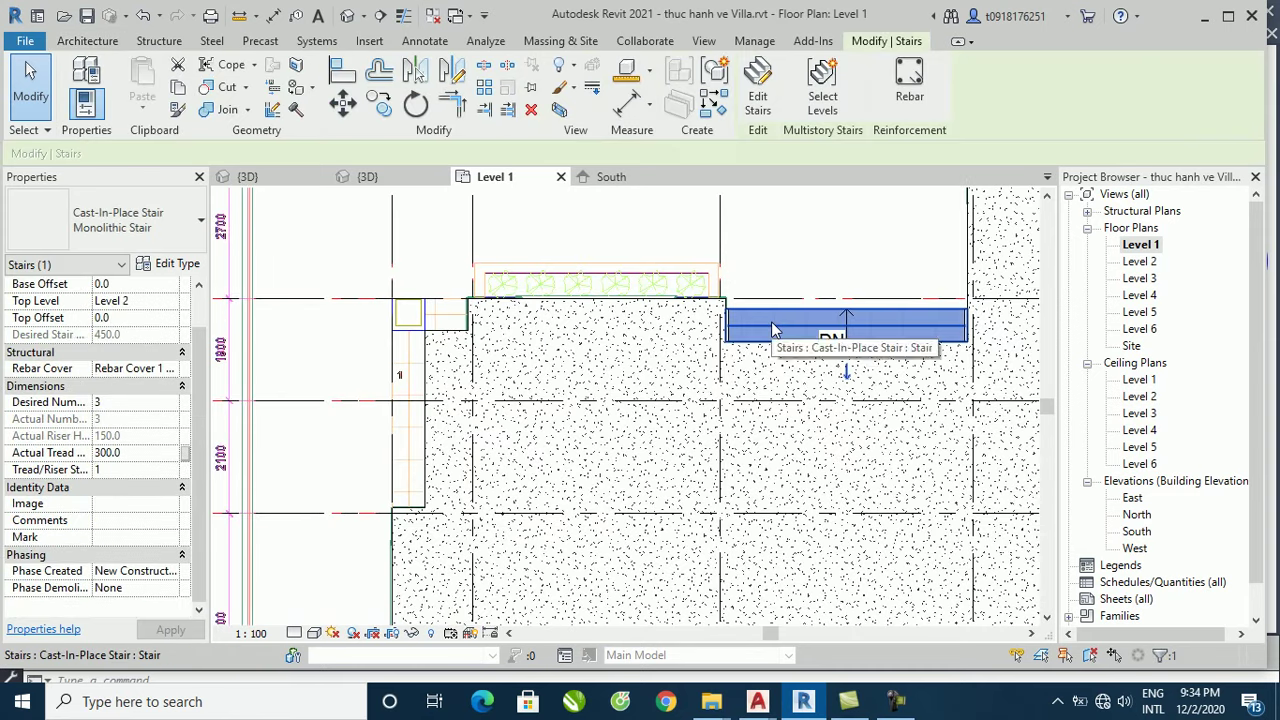
left_click(757, 88)
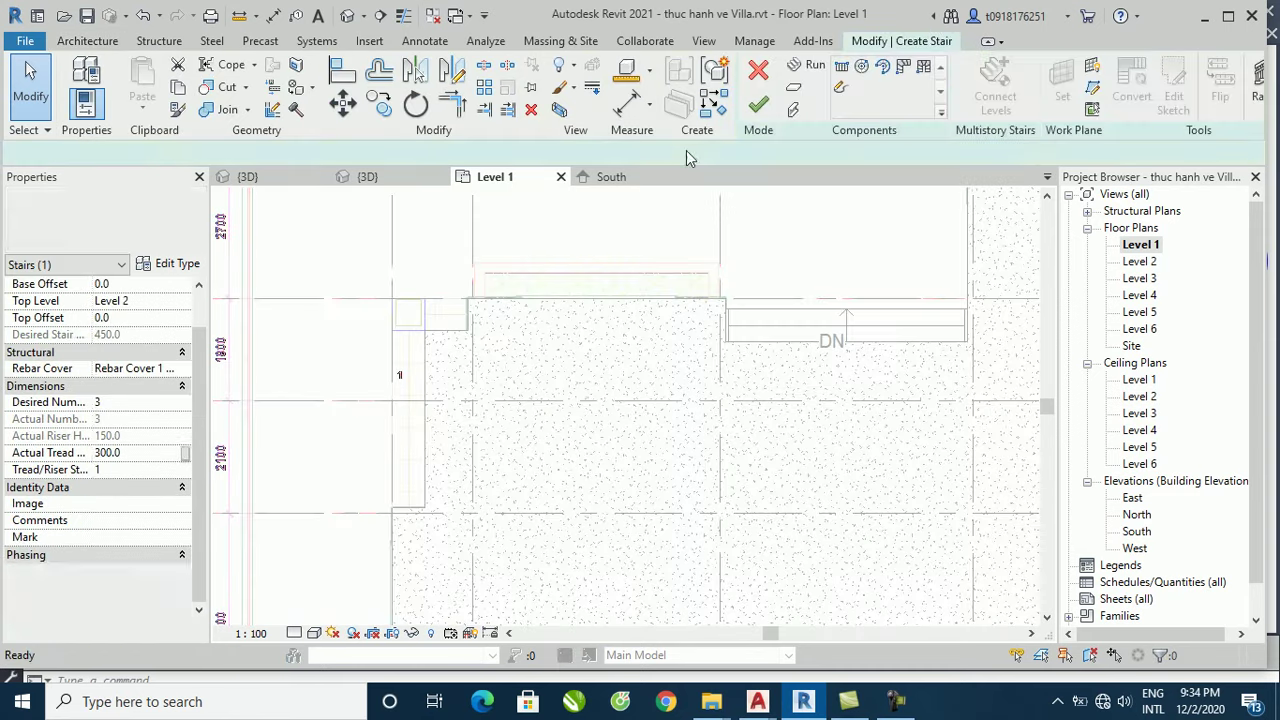
scroll(440, 295, "up", 2)
scroll(461, 294, "up", 2)
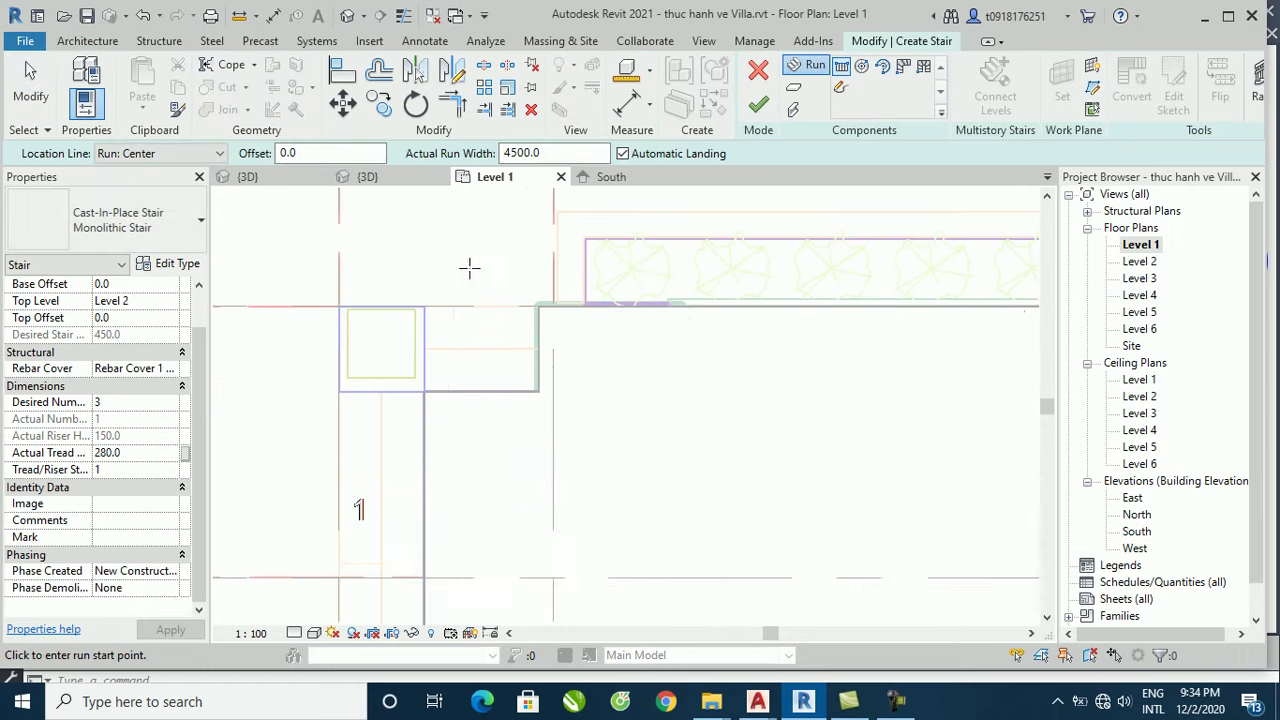
left_click(530, 153)
type("800")
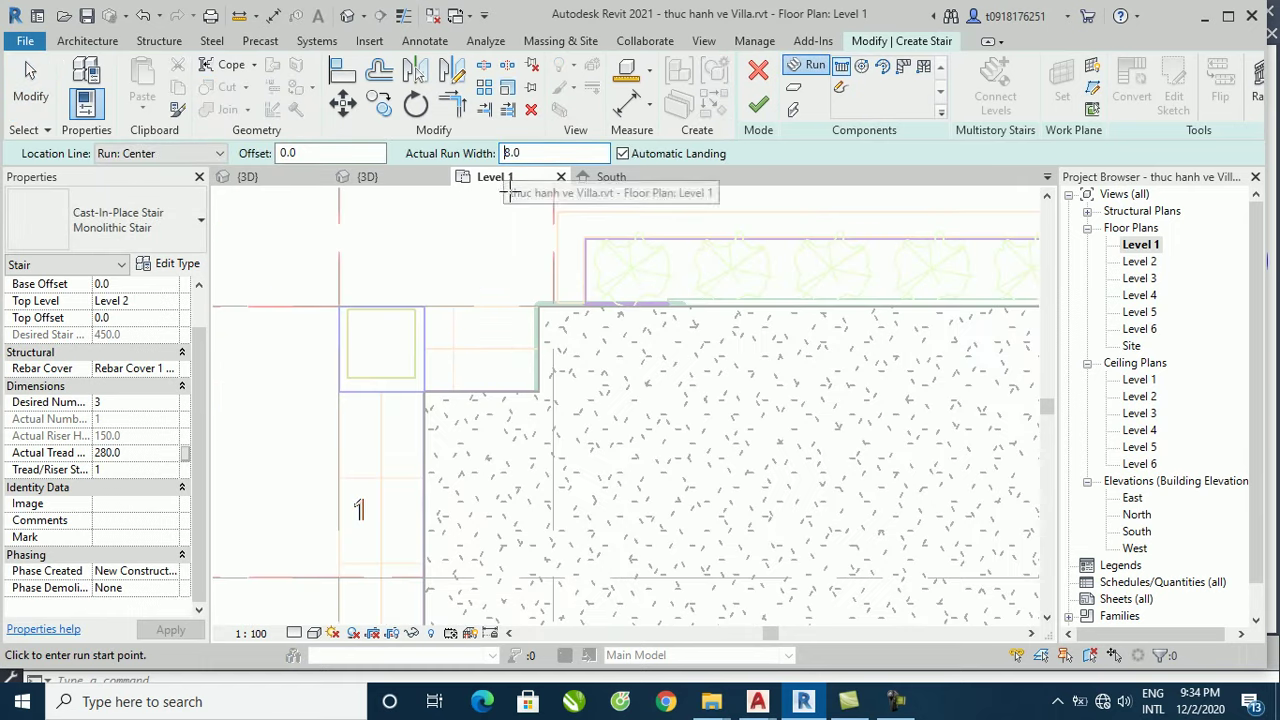
key("Return")
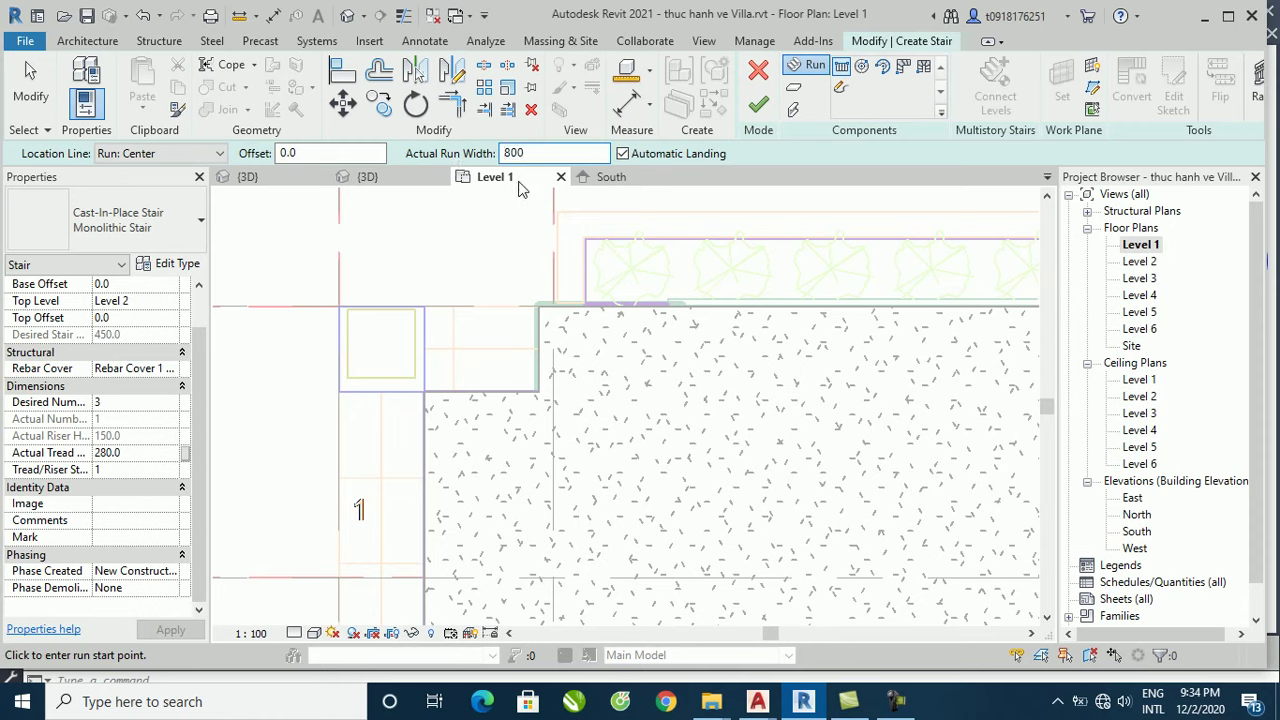
Step: Set the actual tread depth to 300 and review the stair and run type properties
left_click(133, 452)
type("300")
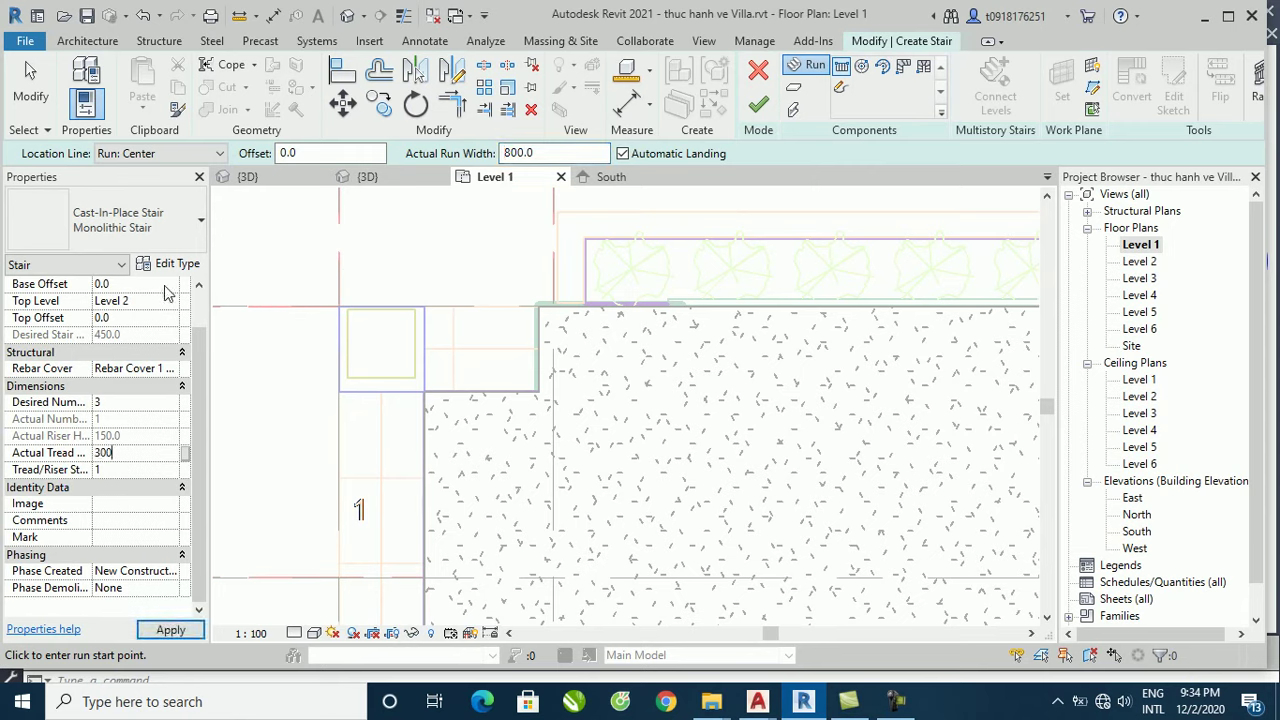
left_click(177, 264)
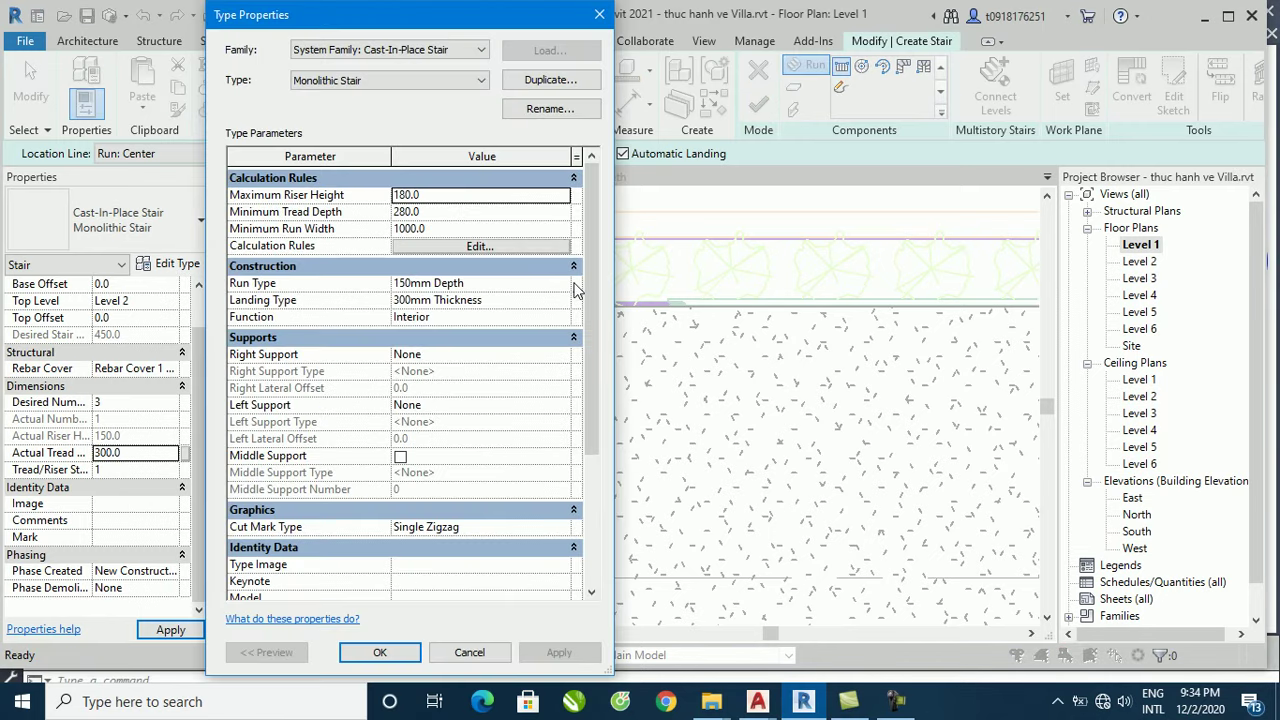
left_click(510, 283)
left_click(566, 283)
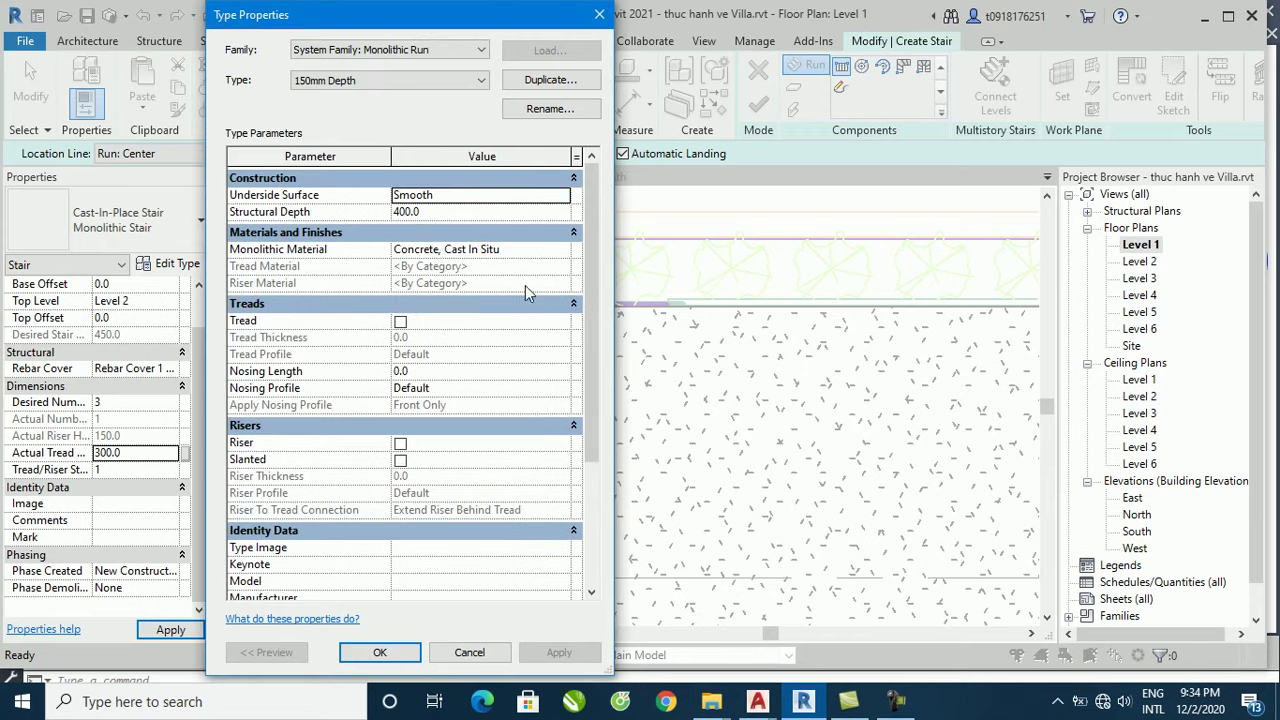
left_click(393, 651)
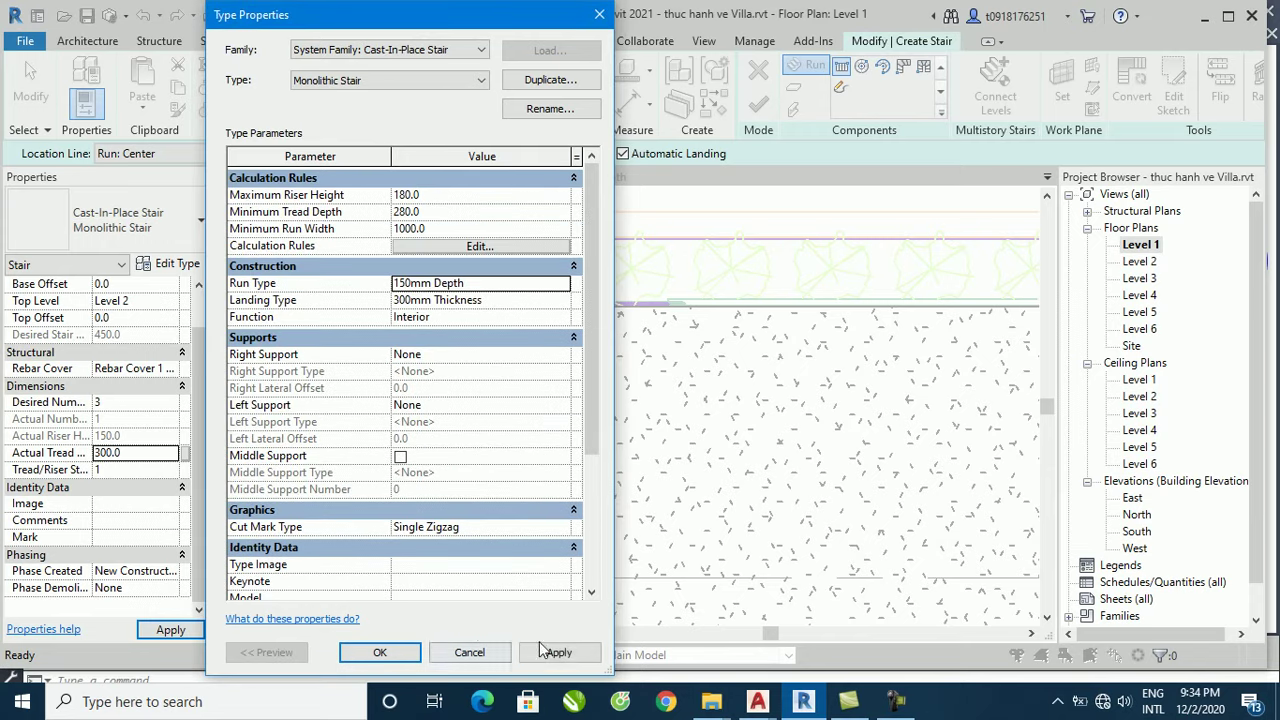
left_click(393, 652)
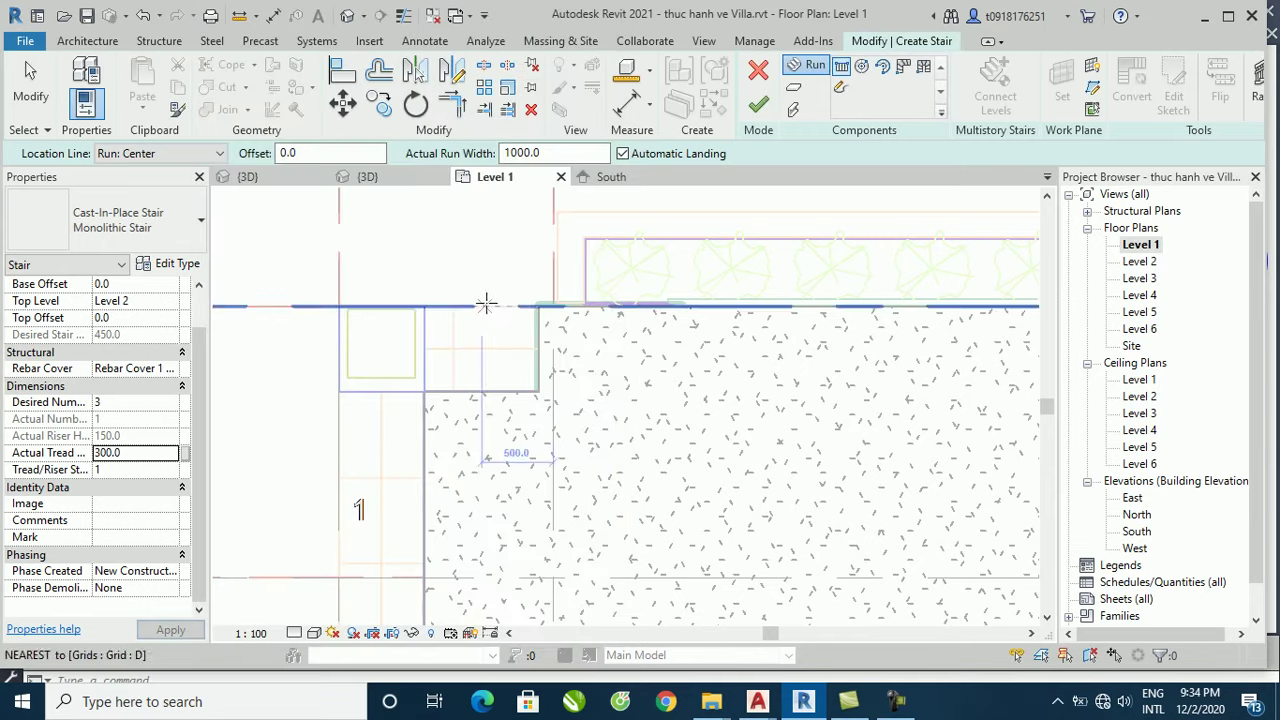
Step: Draw a three-riser run from the slab-edge midpoint up to grid D
scroll(484, 340, "up", 2)
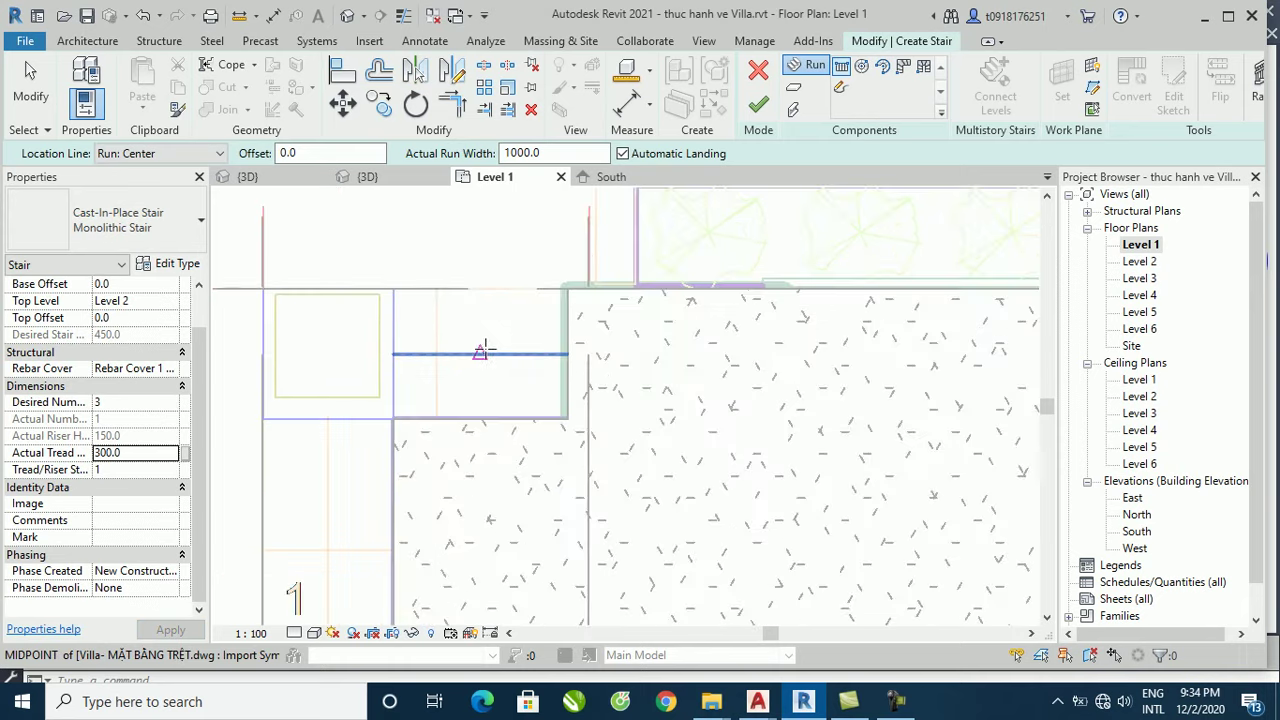
left_click(481, 421)
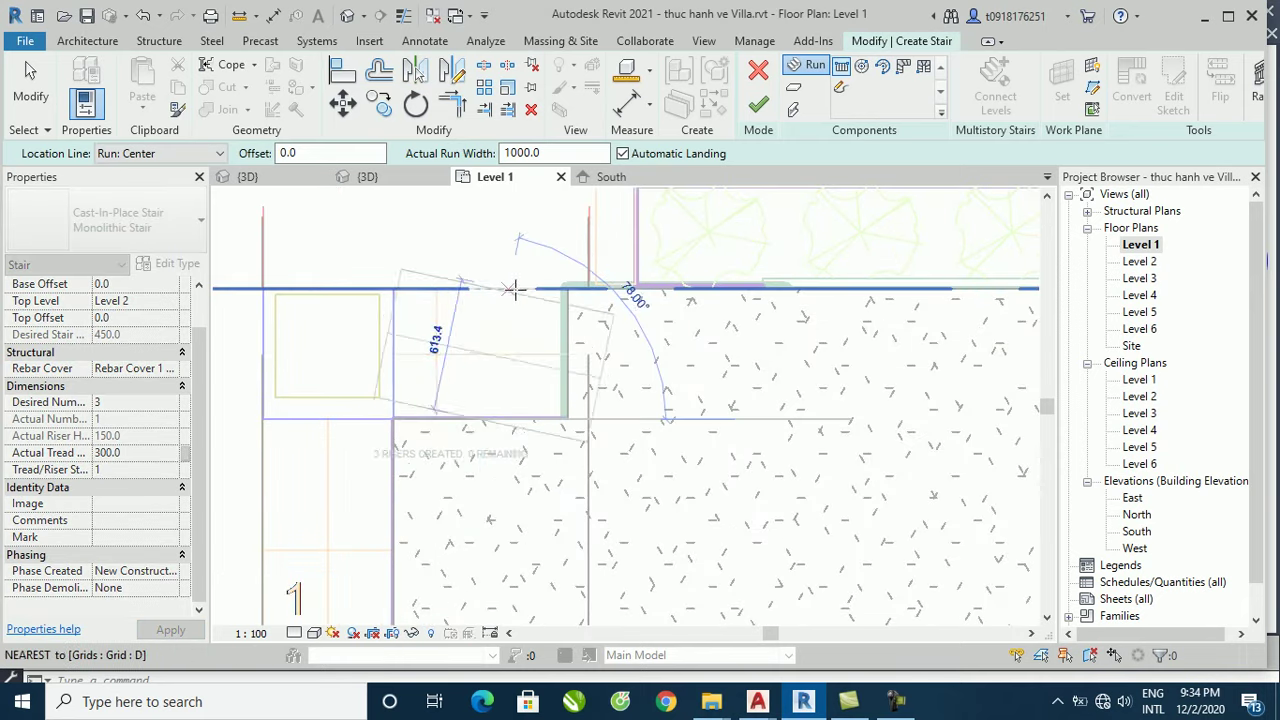
left_click(481, 290)
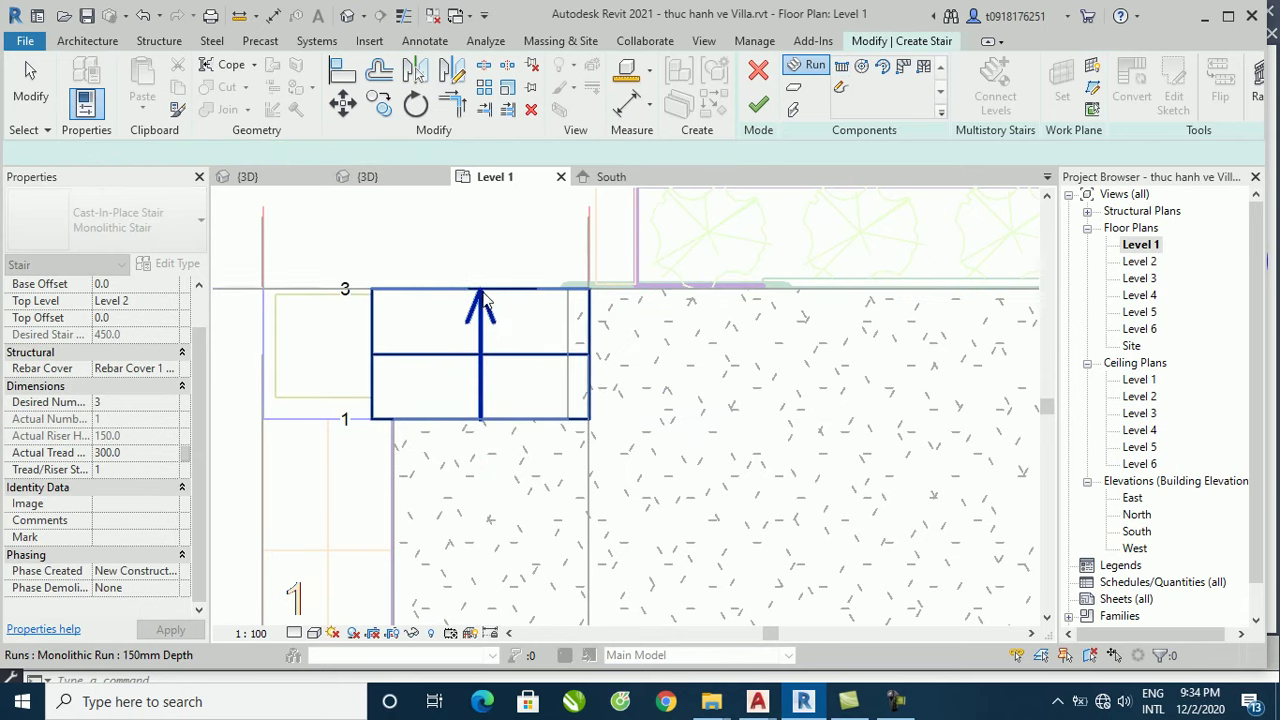
key("Escape")
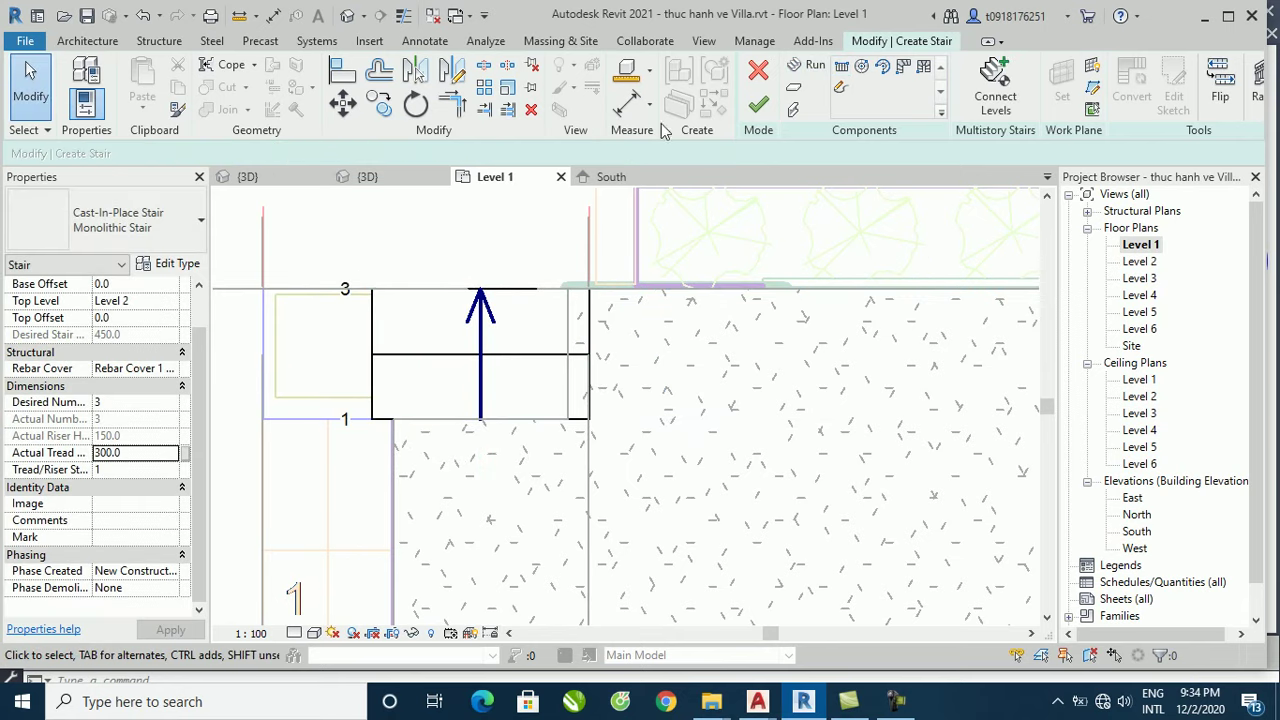
Step: Change the new run's width to 800 and accept the below-minimum width warning
scroll(584, 228, "down", 1)
scroll(584, 228, "down", 1)
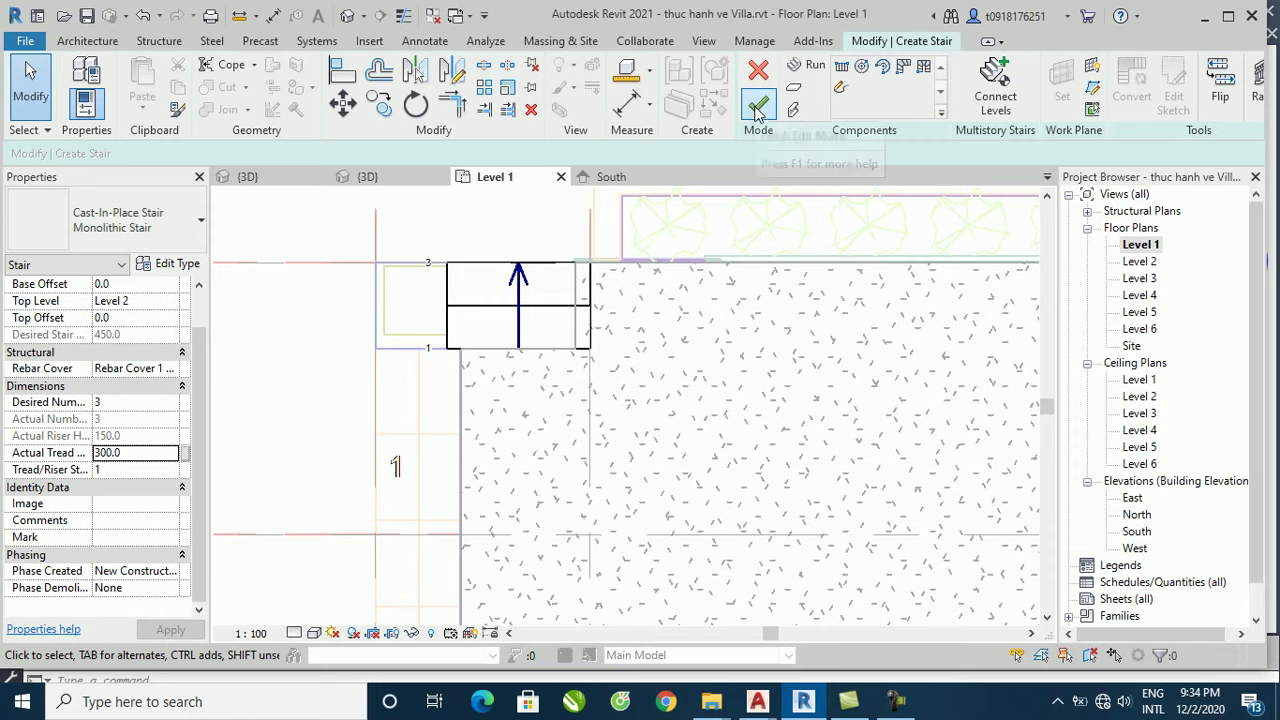
left_click(490, 305)
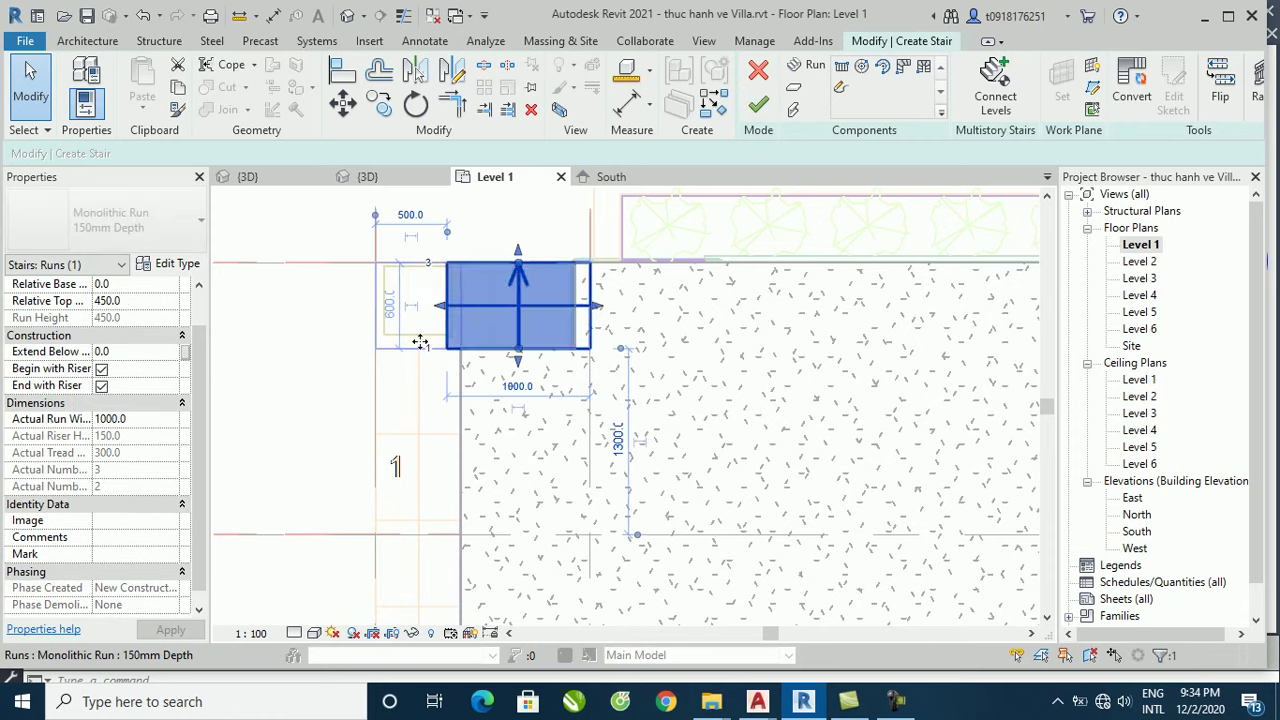
left_click(135, 419)
left_click_drag(135, 419, 50, 418)
type("800")
left_click(170, 629)
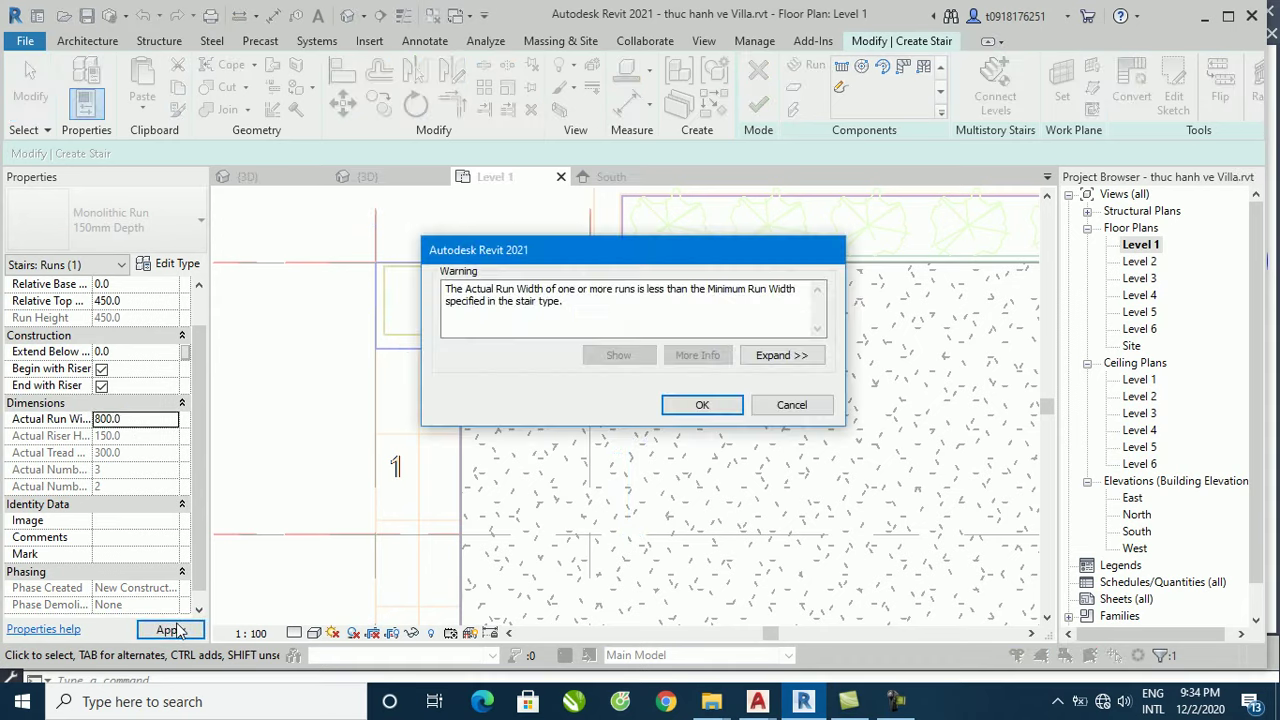
left_click(728, 406)
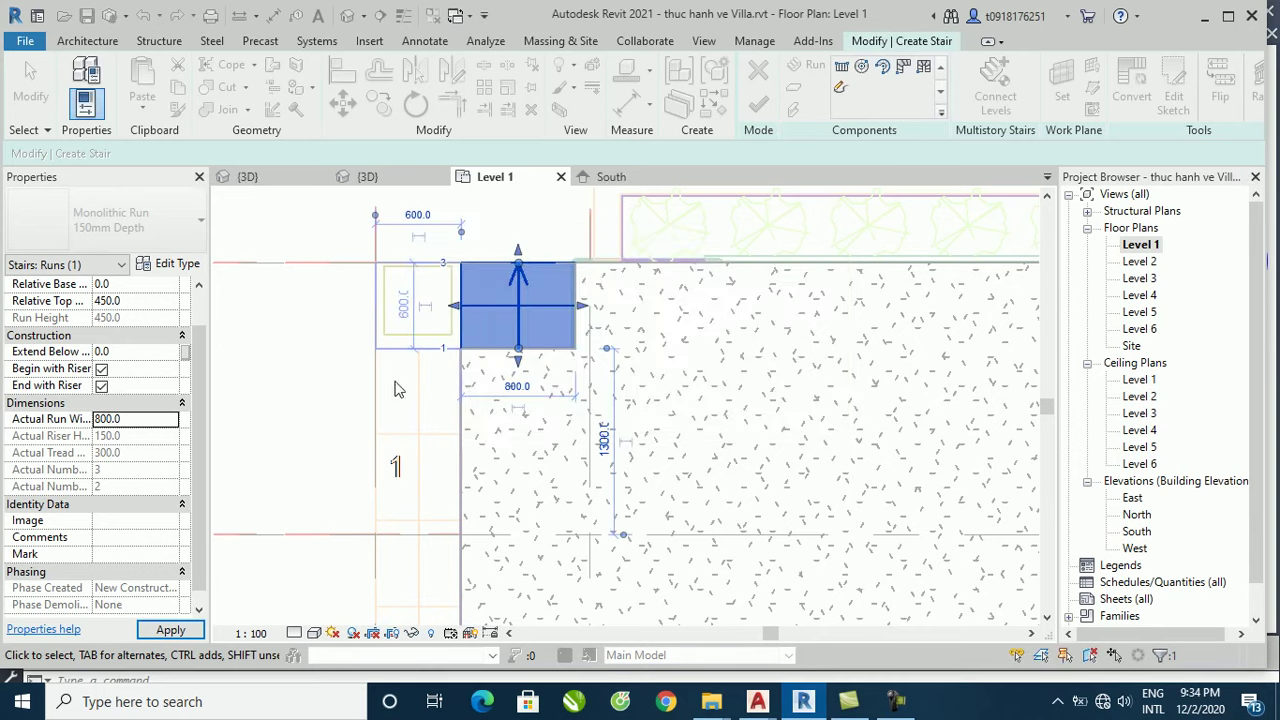
left_click(172, 266)
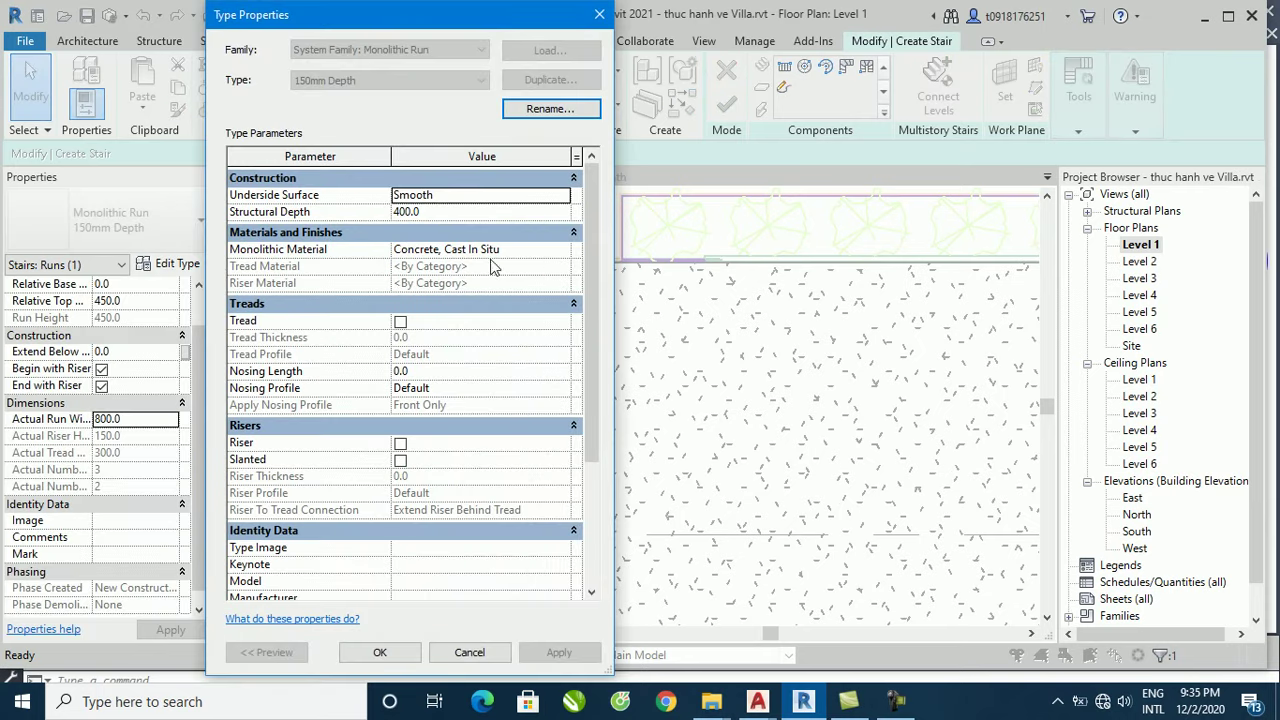
Step: Set the run type's structural depth to 400.0 mm
left_click(514, 213)
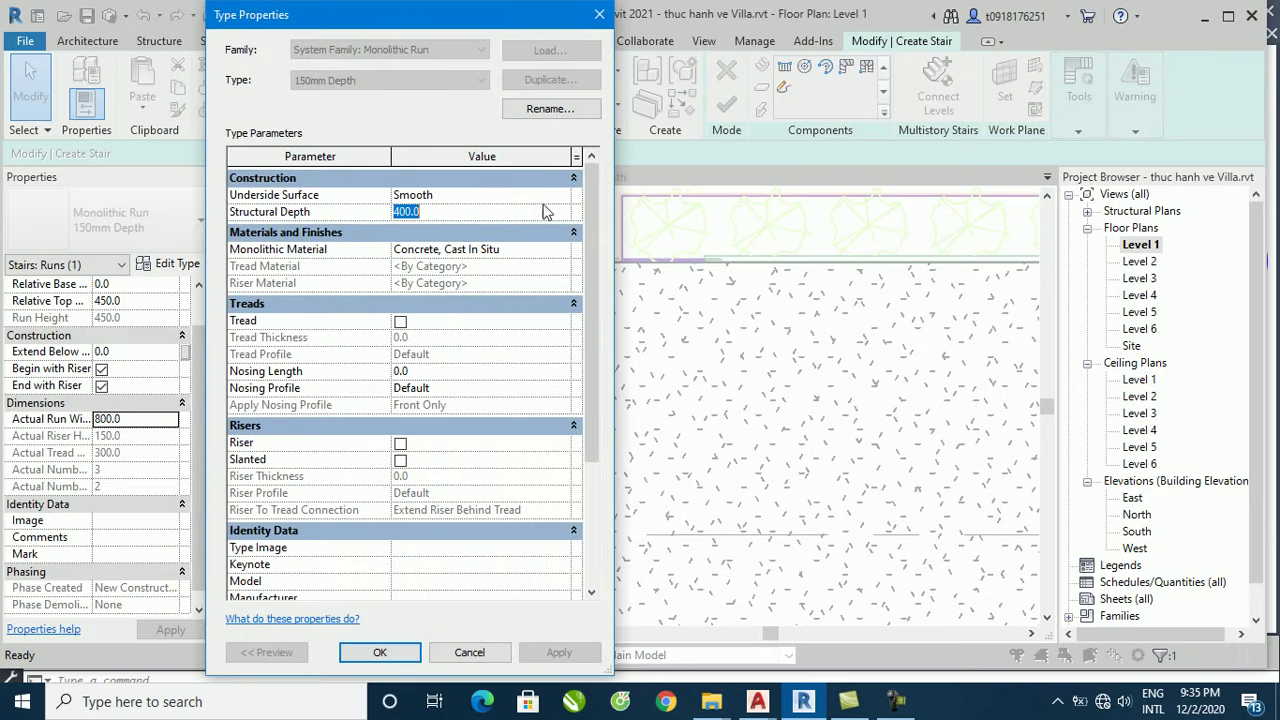
left_click(575, 213)
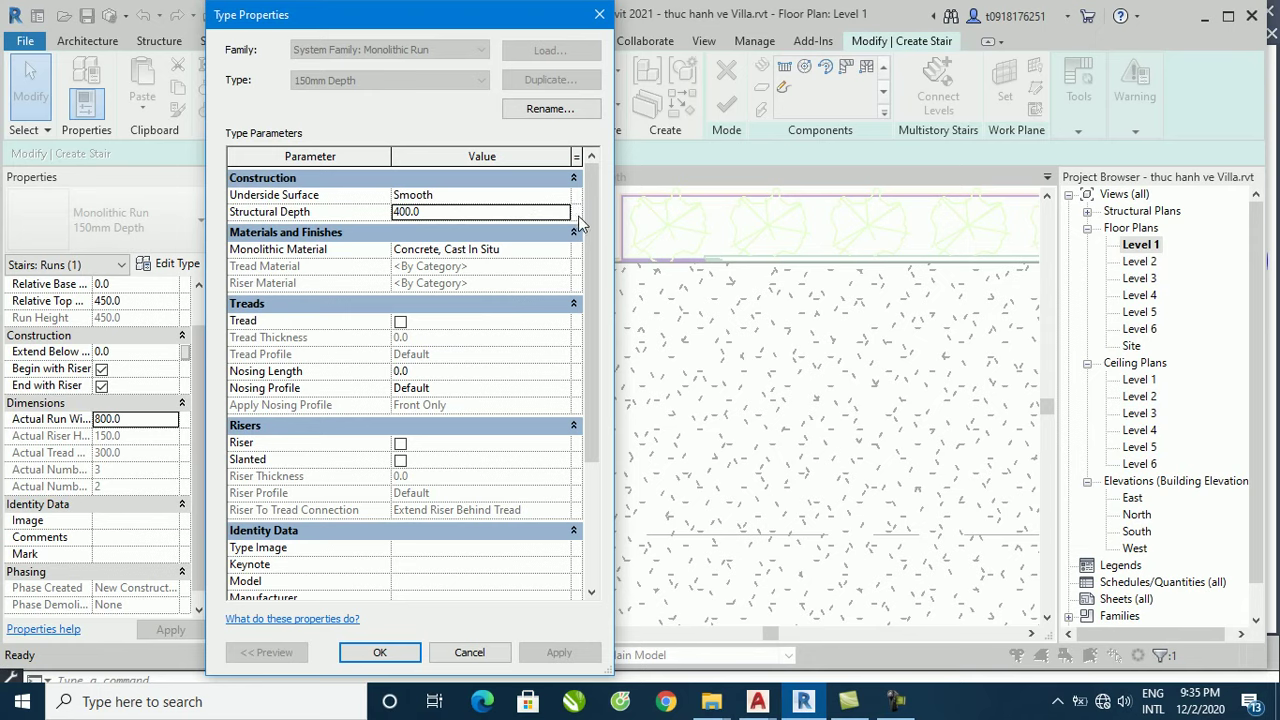
double_click(398, 213)
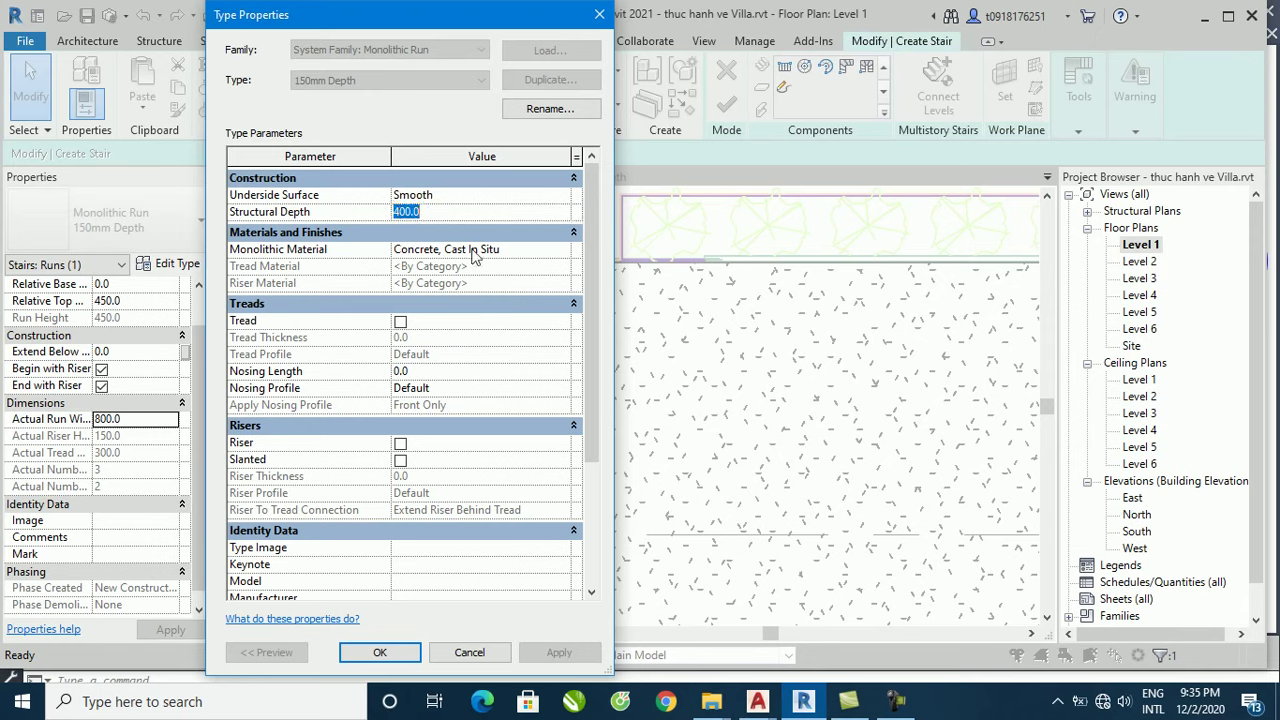
type("400.0")
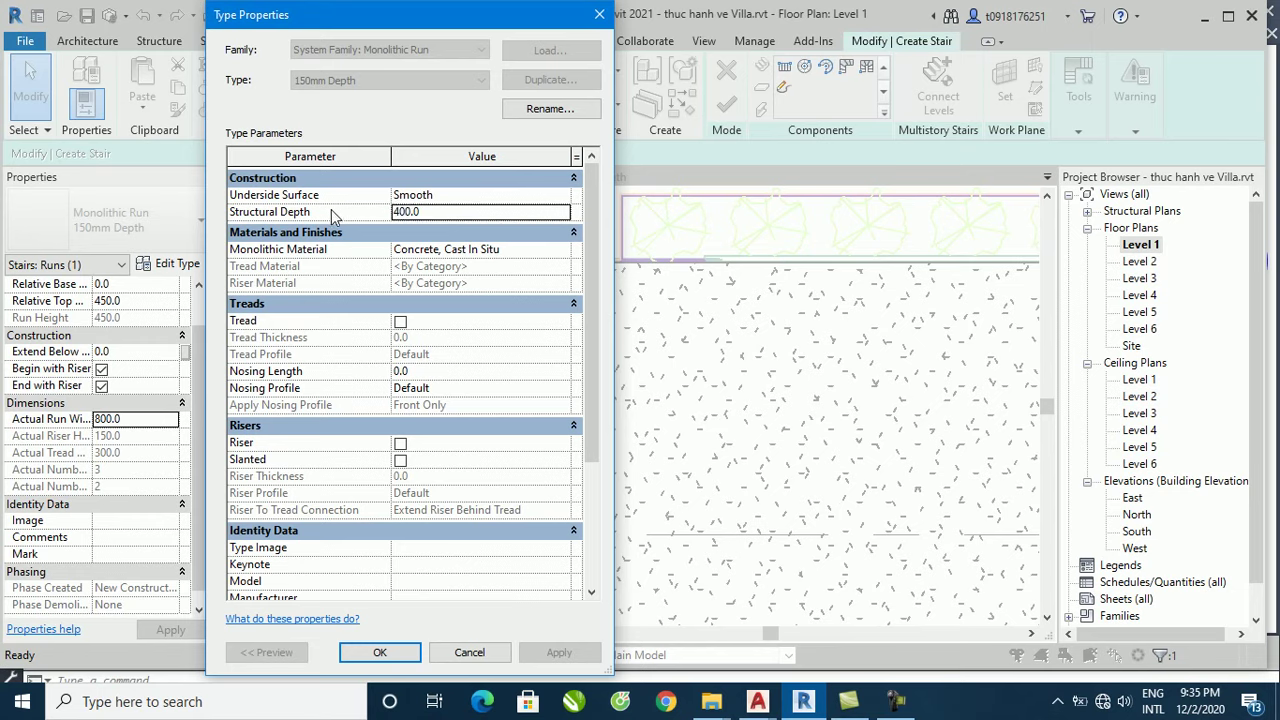
left_click(380, 652)
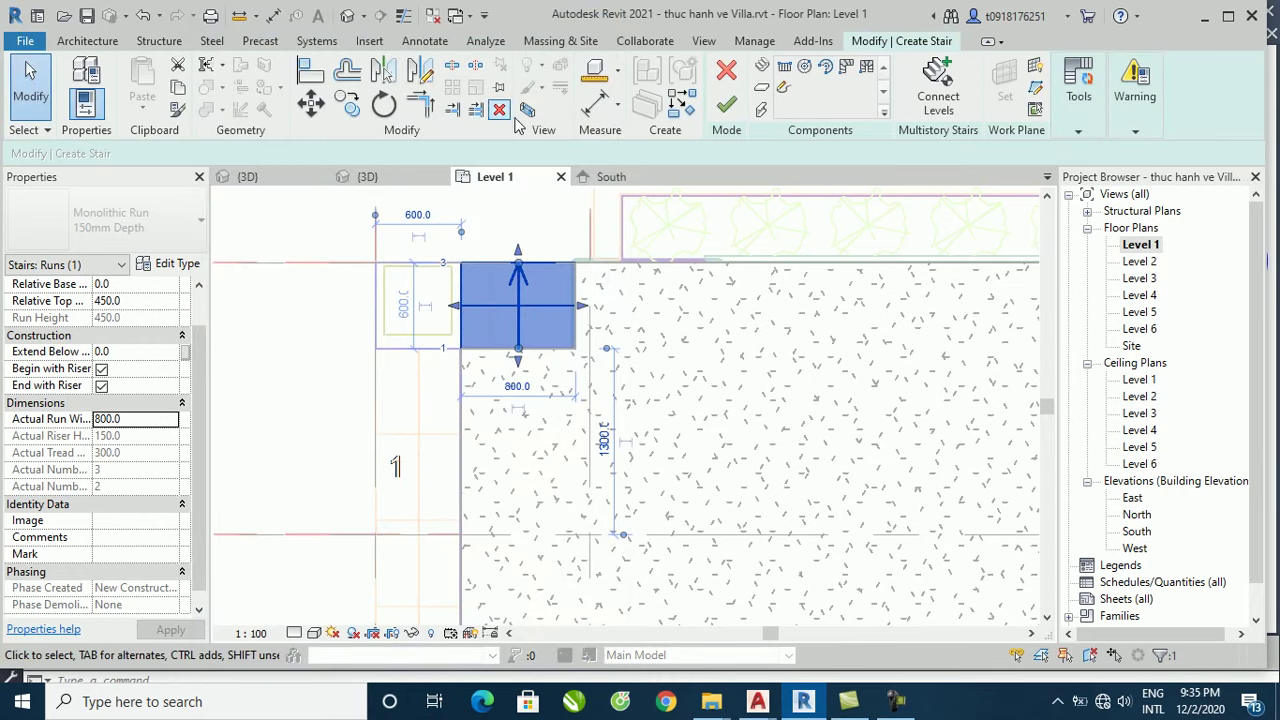
Step: Finish the corner stair, save the project, and select the stair
left_click(728, 103)
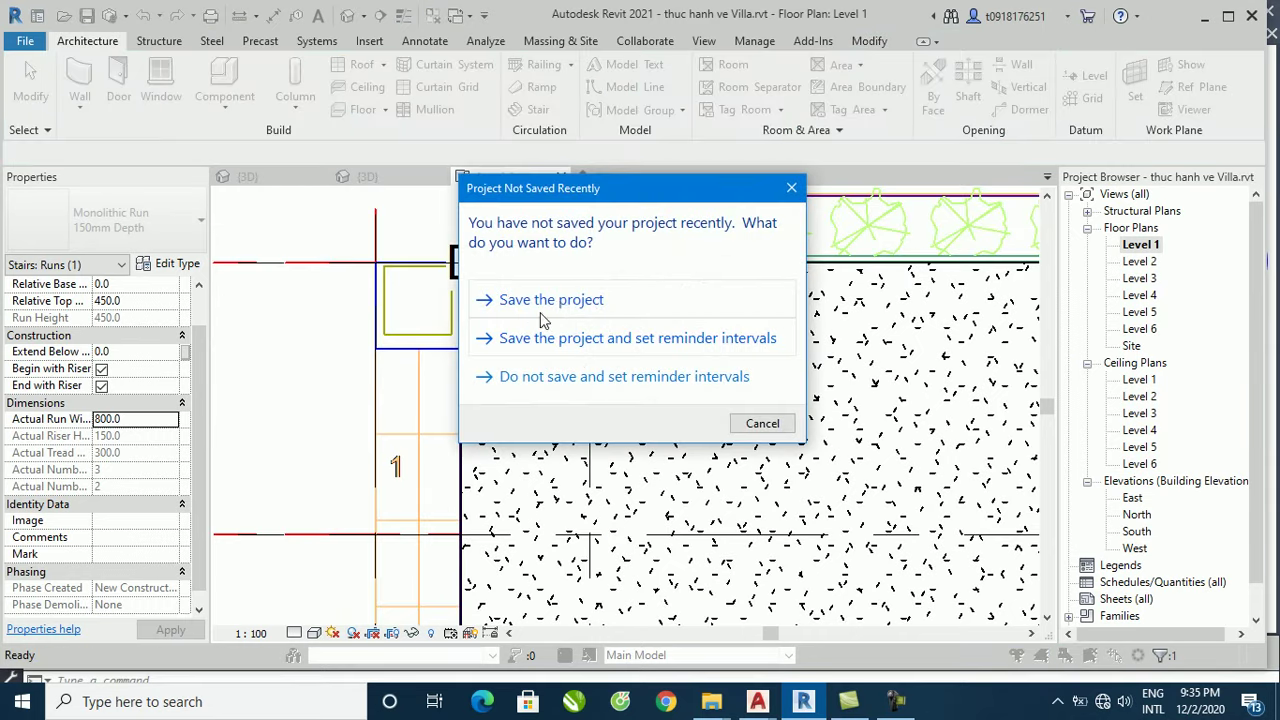
left_click(563, 301)
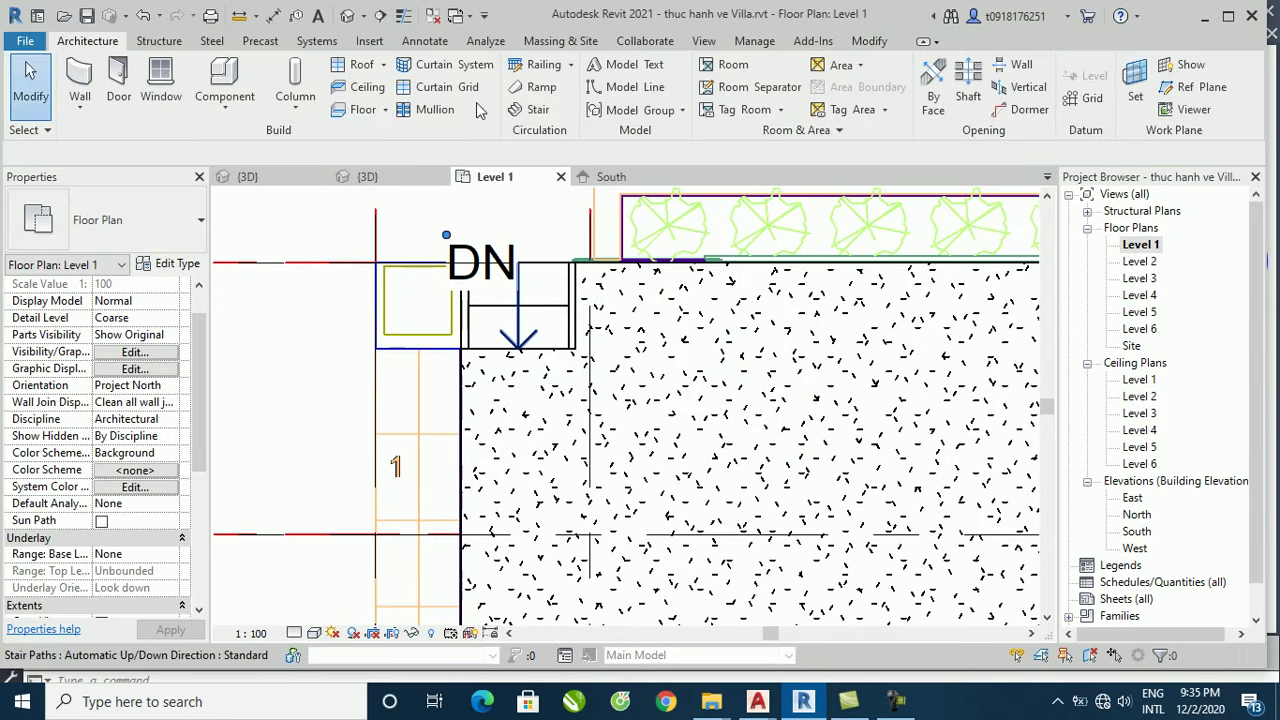
left_click(518, 333)
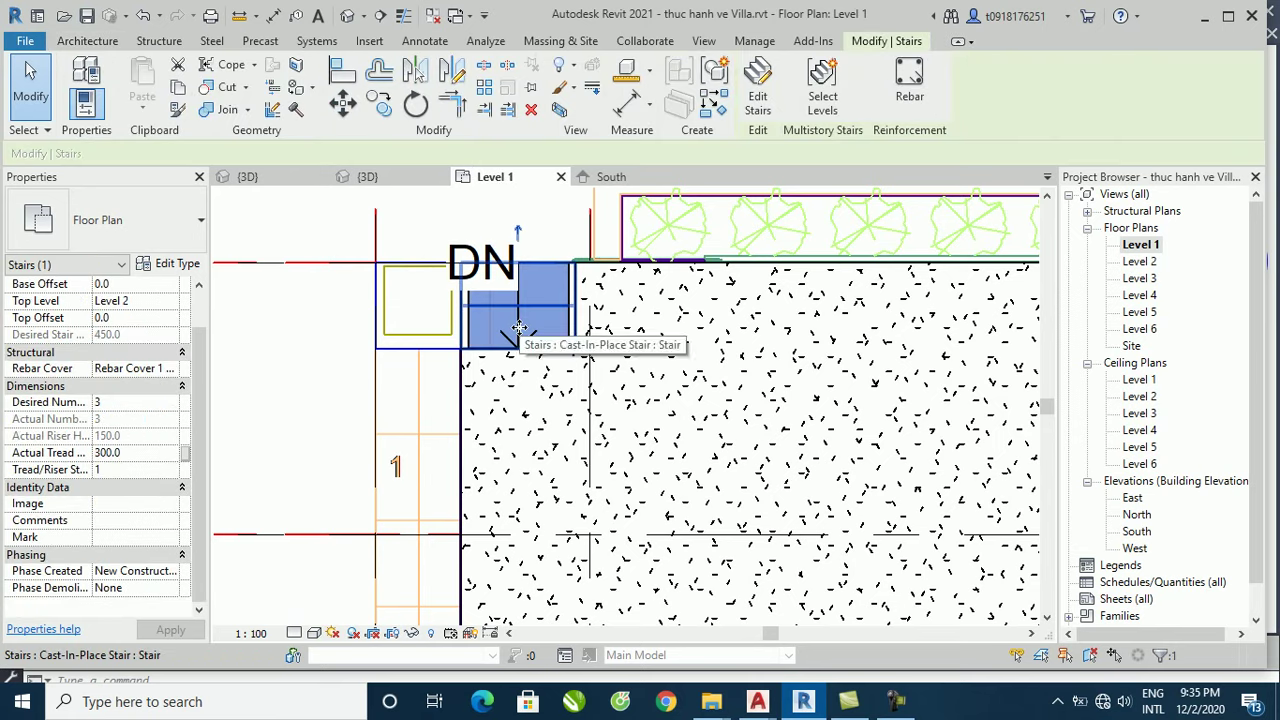
left_click(178, 265)
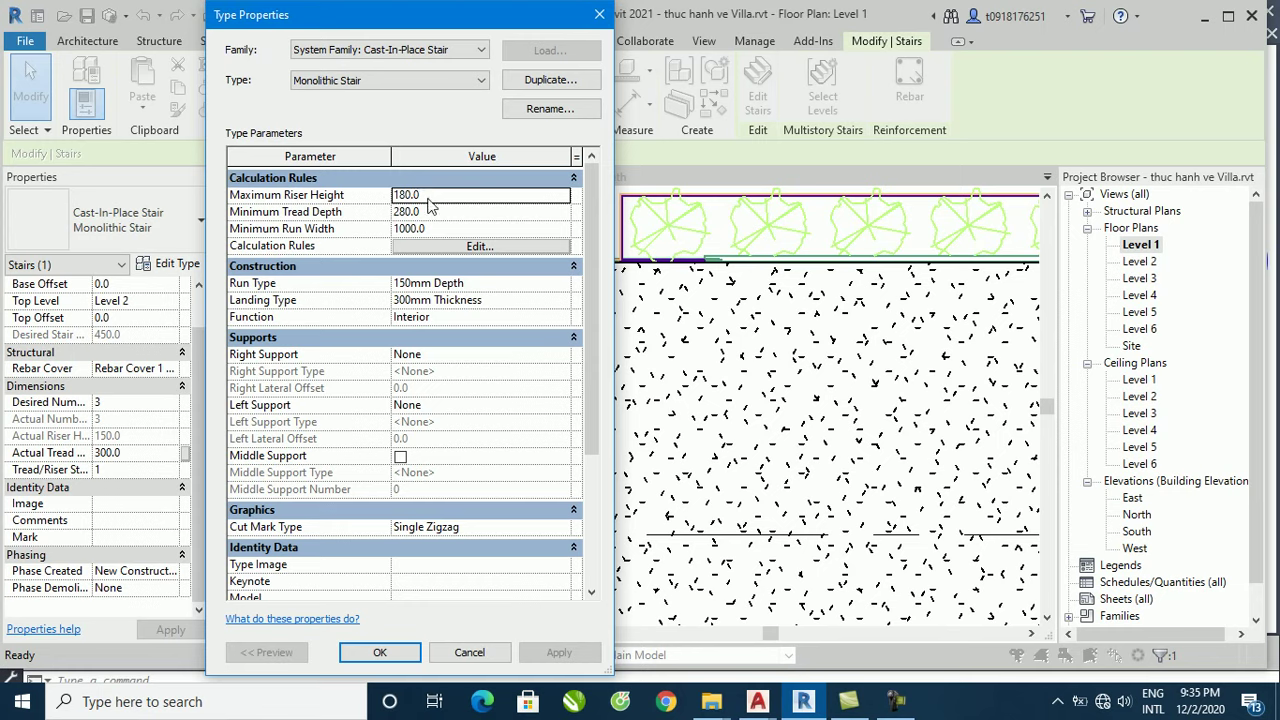
left_click(432, 228)
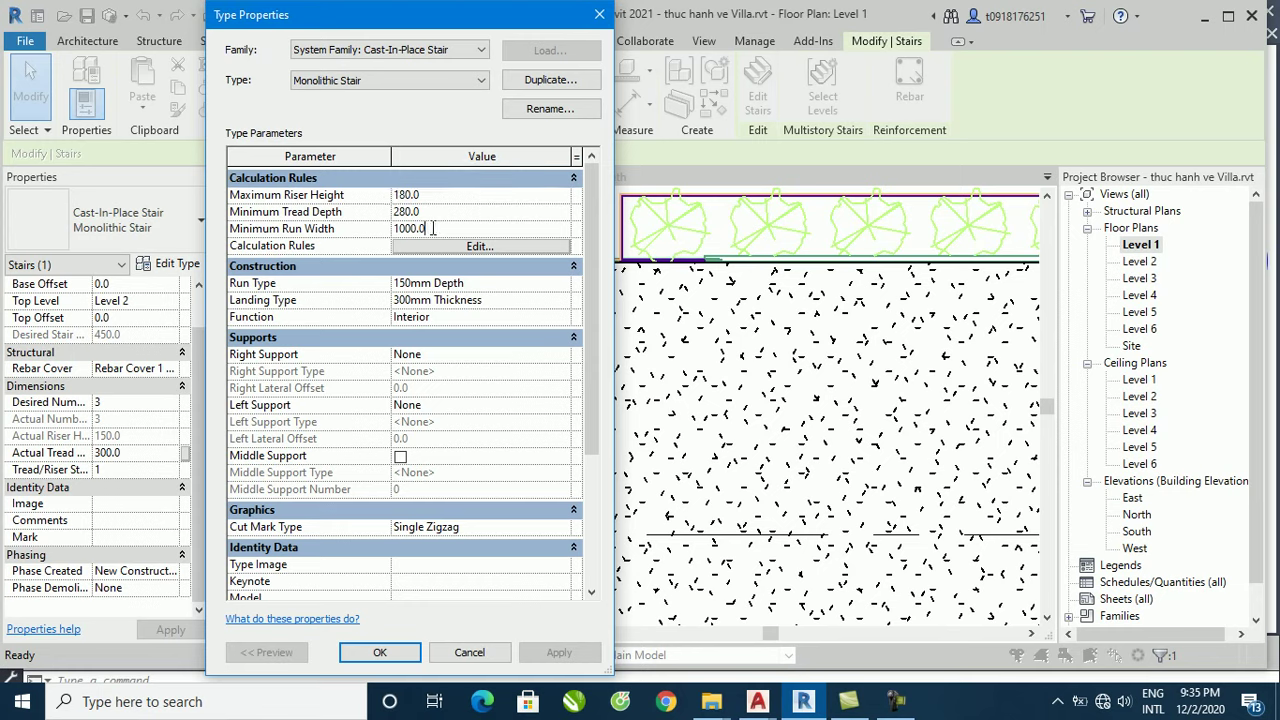
left_click_drag(444, 228, 378, 230)
left_click(380, 652)
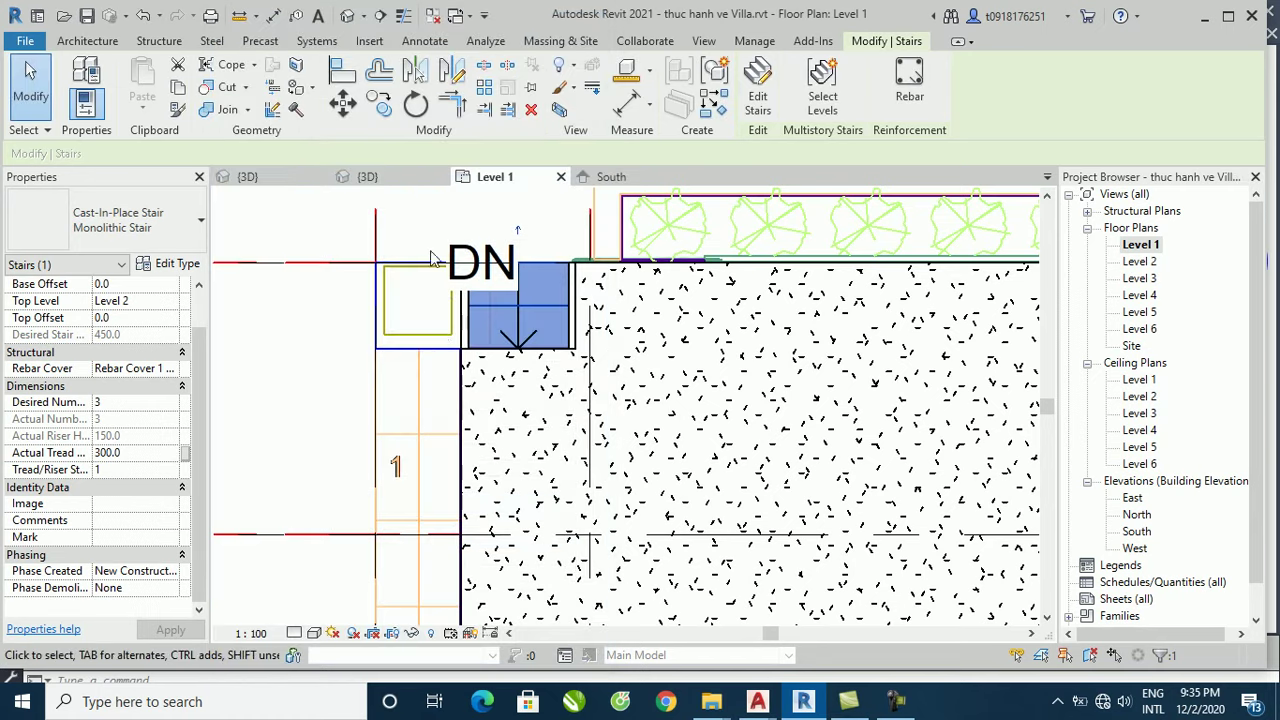
scroll(438, 295, "down", 2)
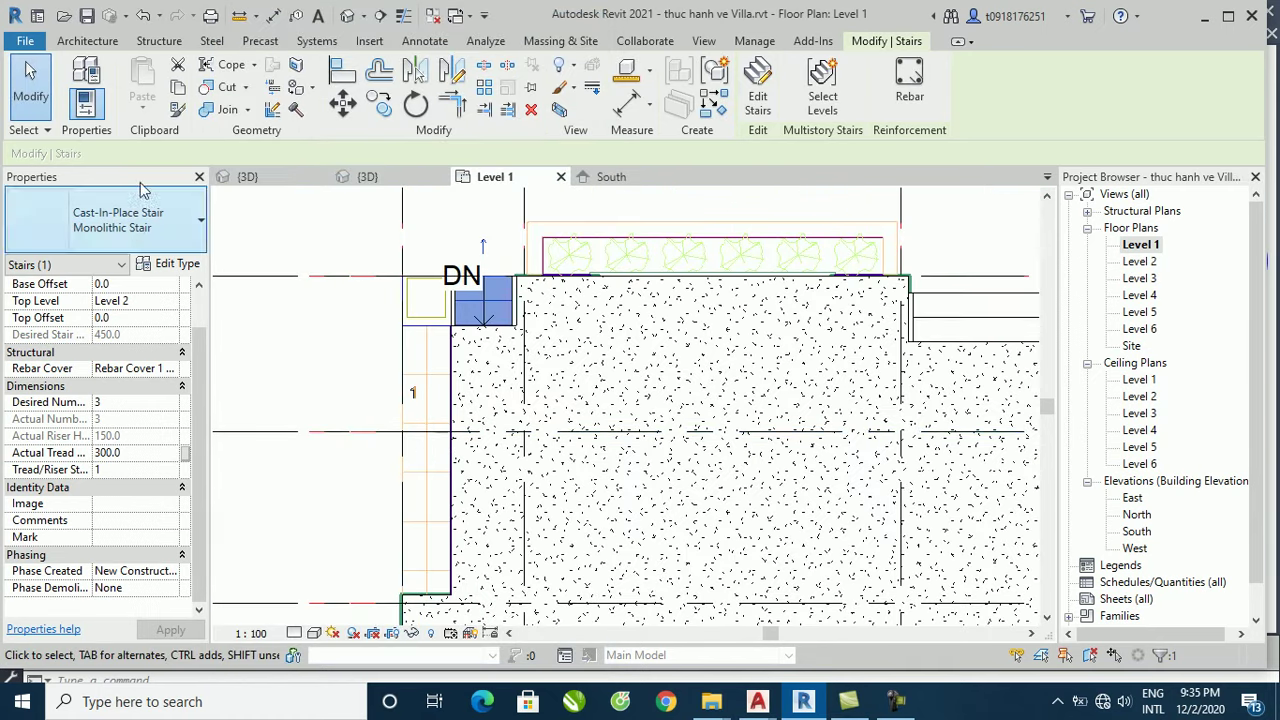
Step: Start a new stair with 300 mm actual tread depth and 3300 mm run width
left_click(714, 100)
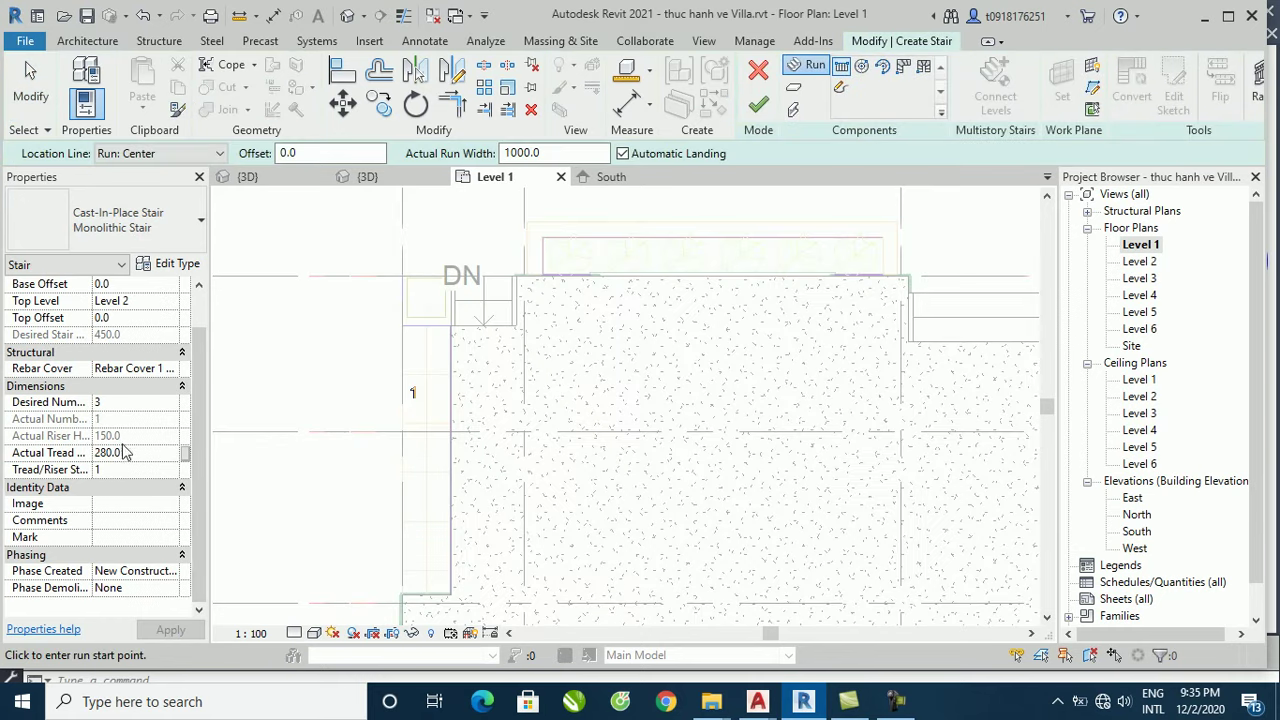
left_click(67, 453)
type("3.0")
left_click_drag(118, 453, 91, 453)
type("300")
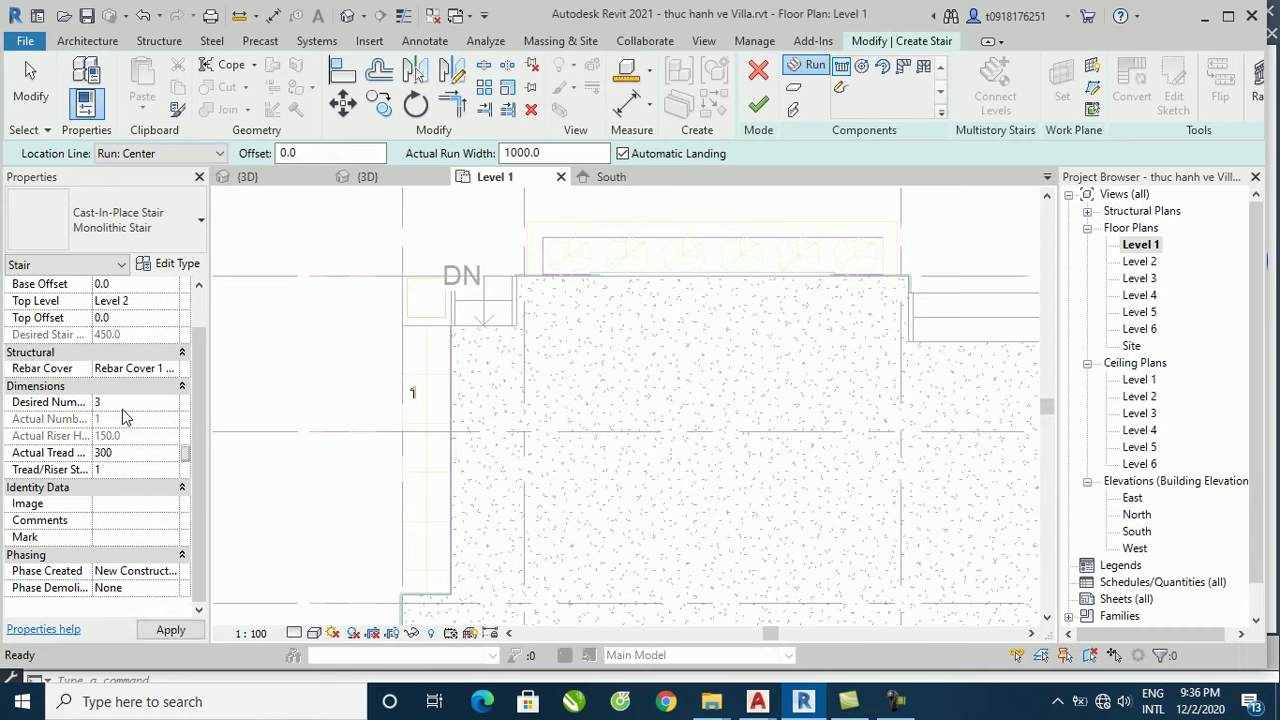
left_click(172, 628)
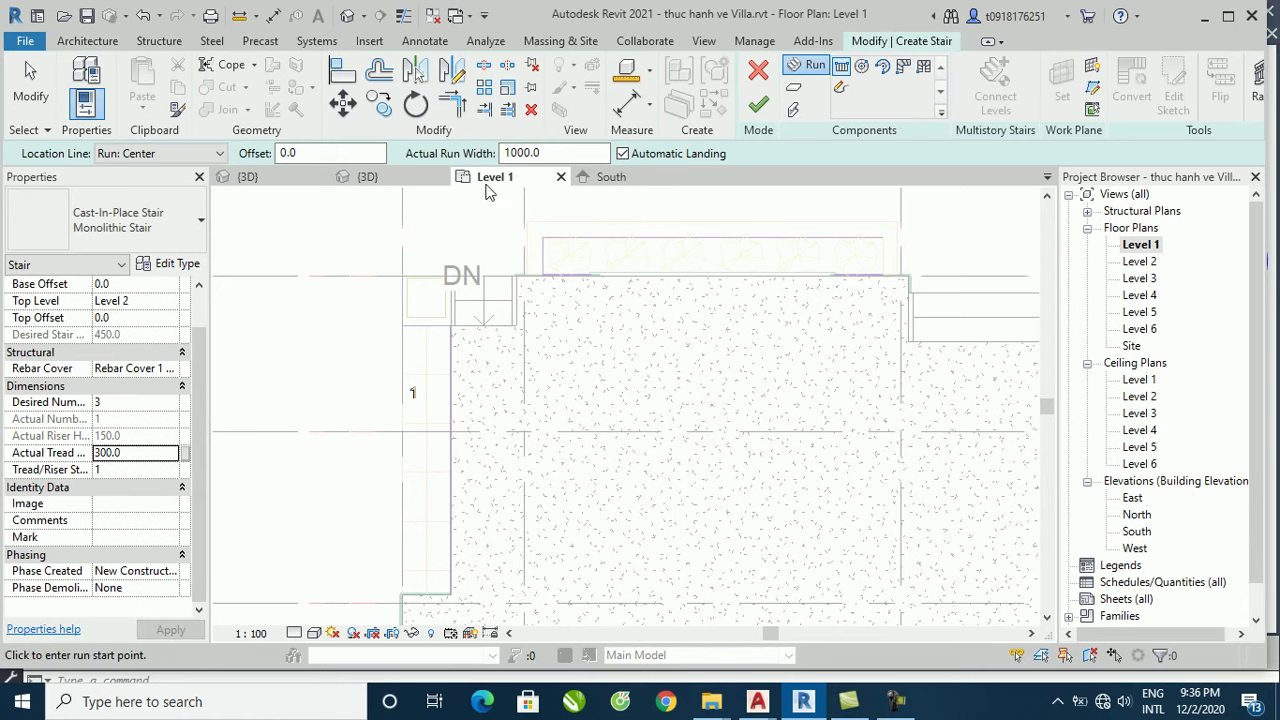
left_click_drag(552, 153, 455, 165)
type("33")
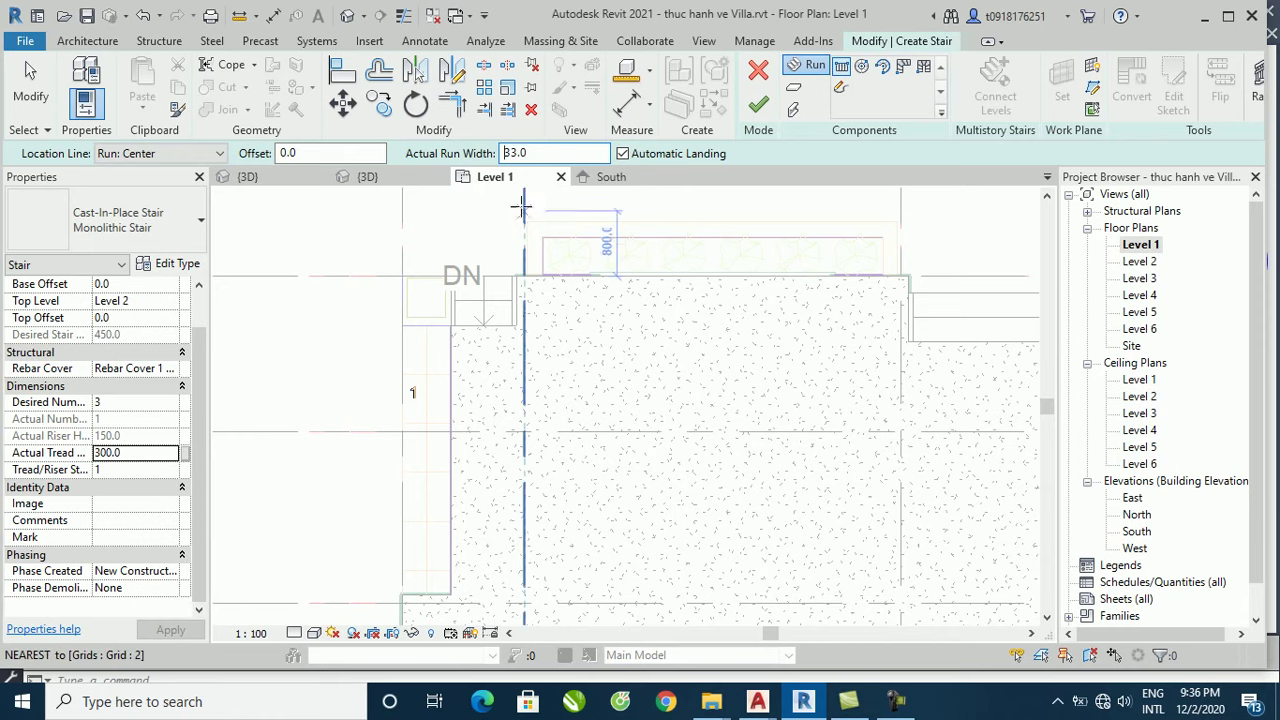
left_click_drag(528, 153, 503, 153)
type("3300")
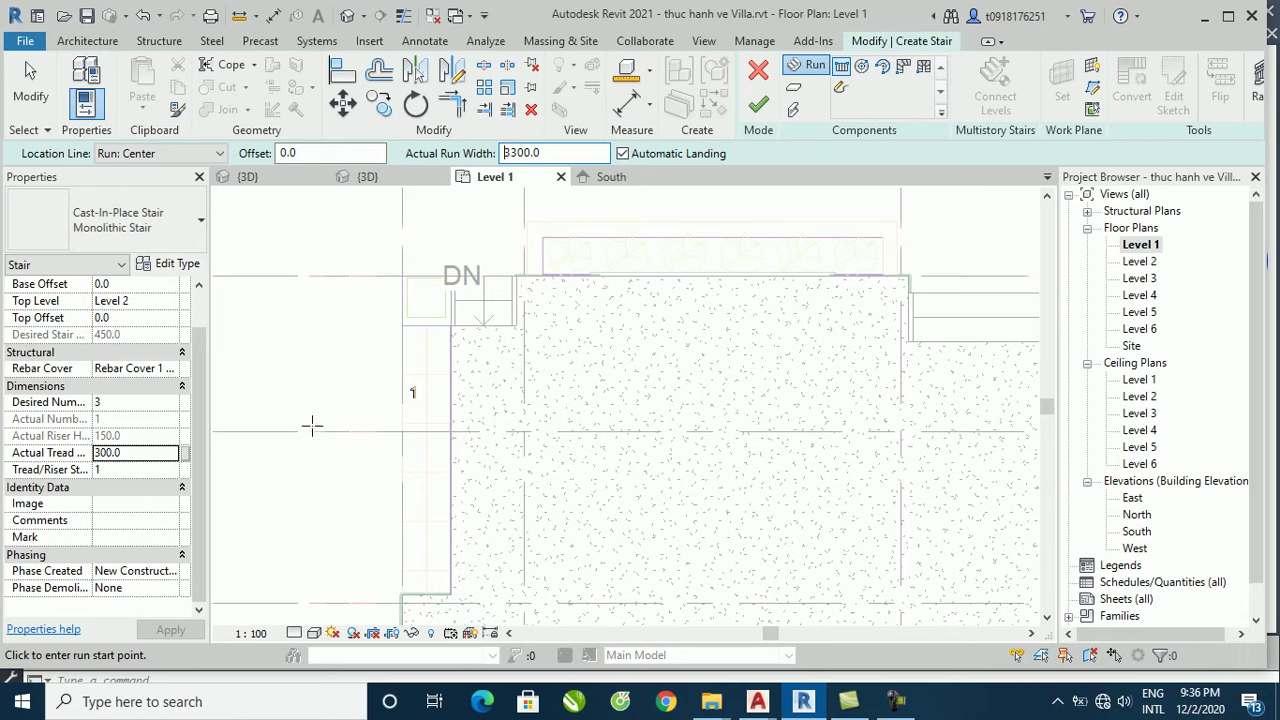
left_click(138, 300)
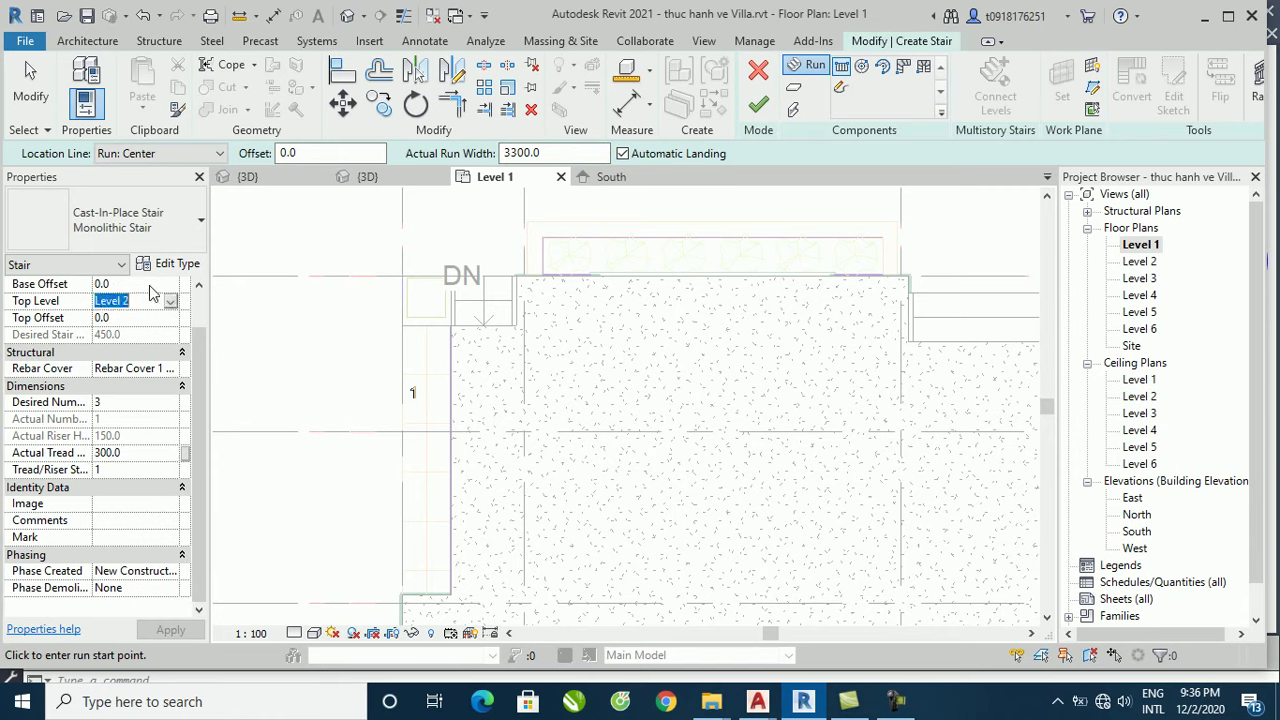
scroll(160, 298, "up", 1)
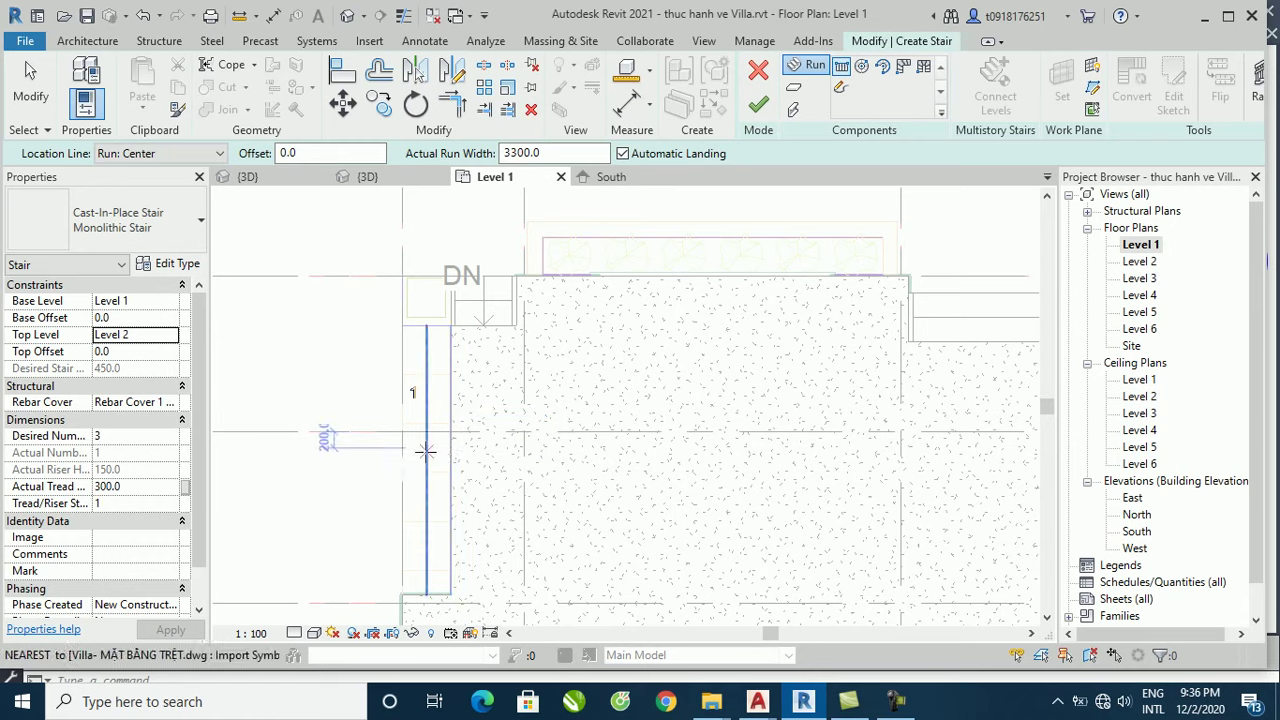
Step: Draw the run along the slab's left edge and finish the stair
left_click(450, 456)
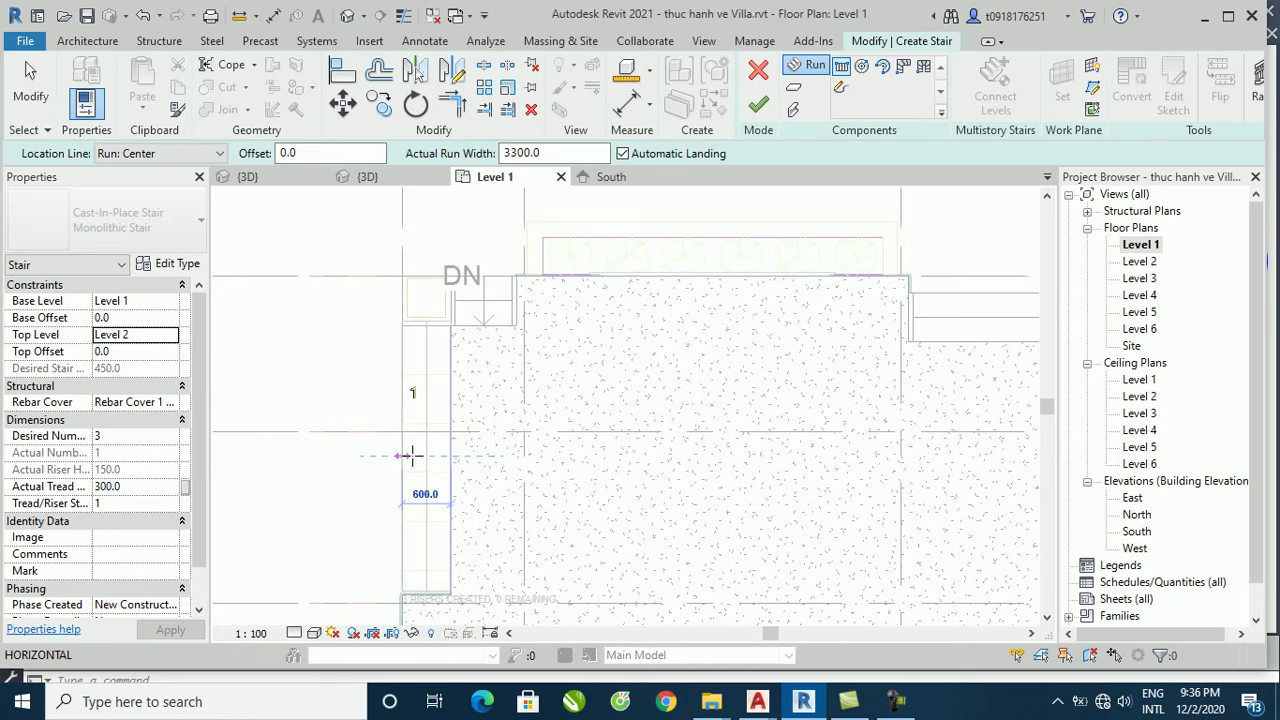
left_click(402, 458)
key("Escape")
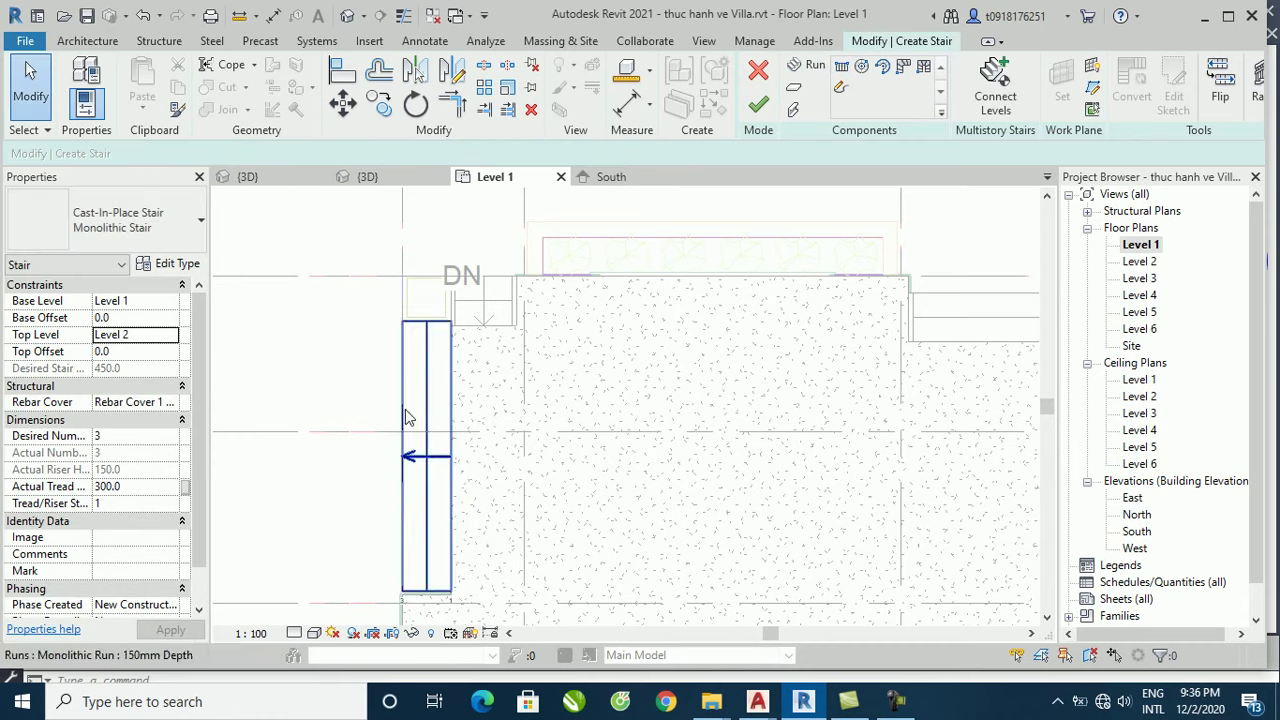
left_click(760, 106)
Step: Orbit the 3D view to inspect the new entrance stairs
scroll(575, 340, "down", 2)
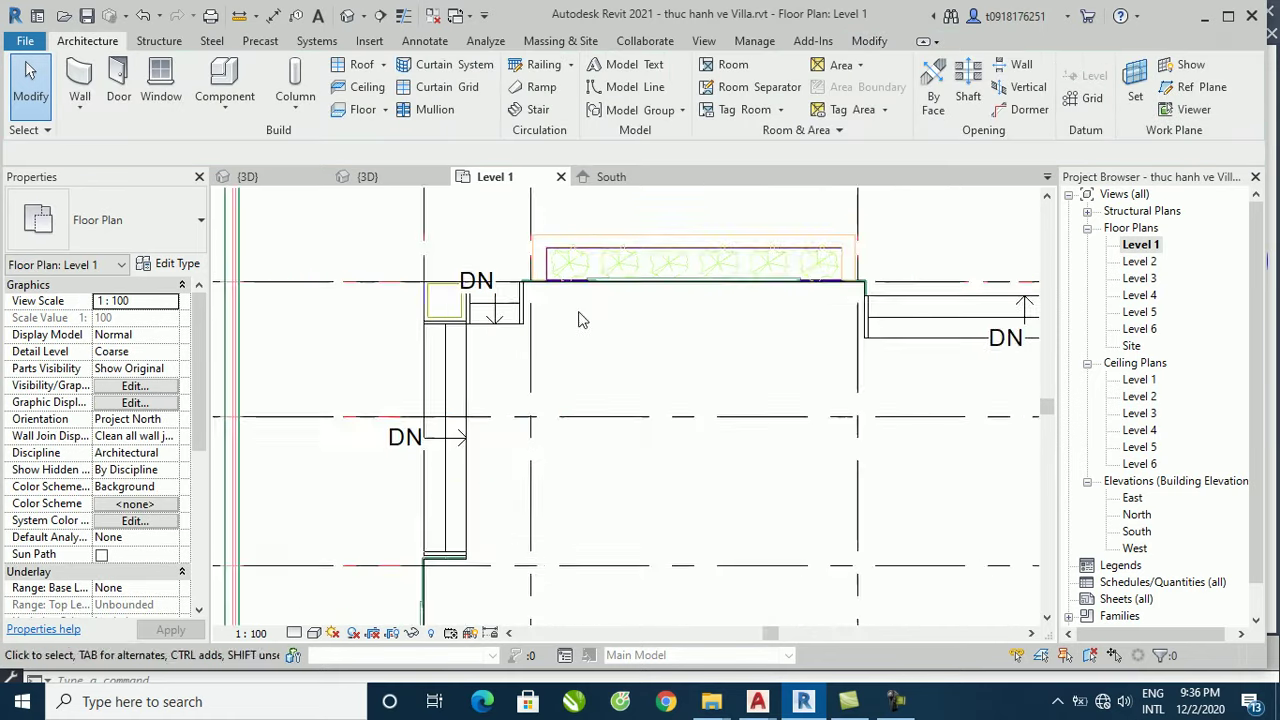
scroll(586, 320, "down", 2)
scroll(575, 310, "up", 2)
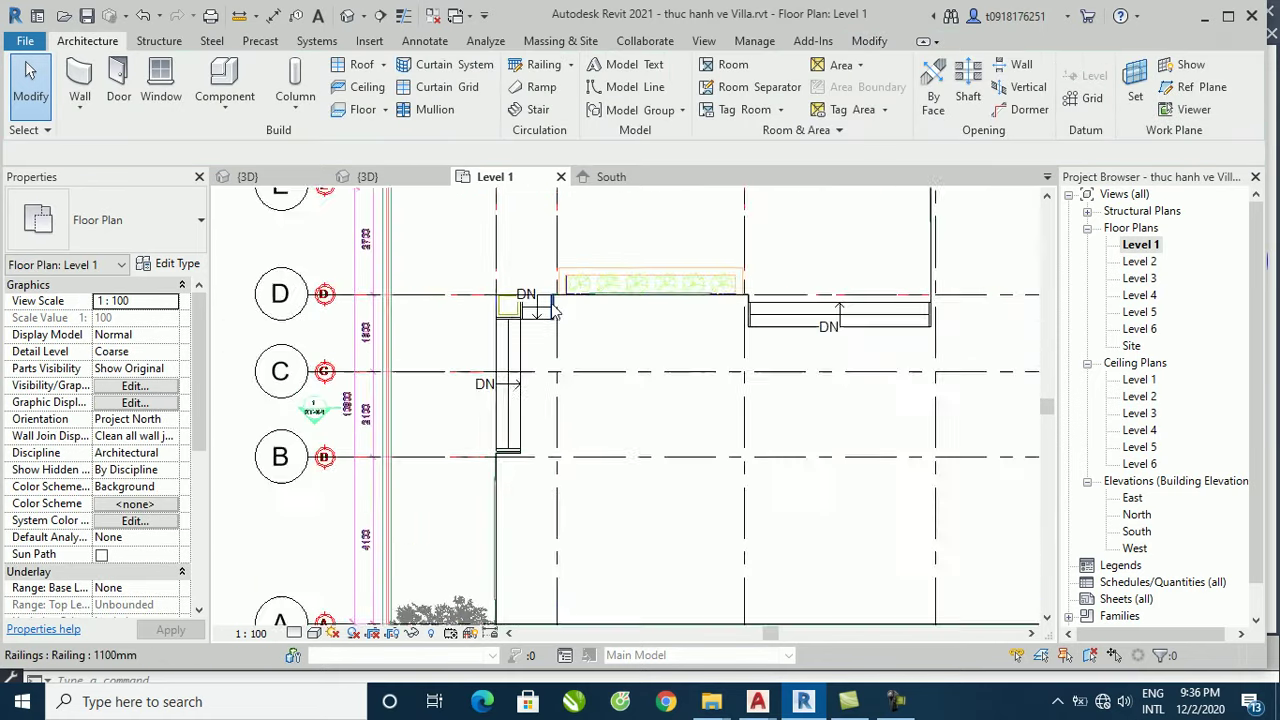
scroll(560, 305, "up", 2)
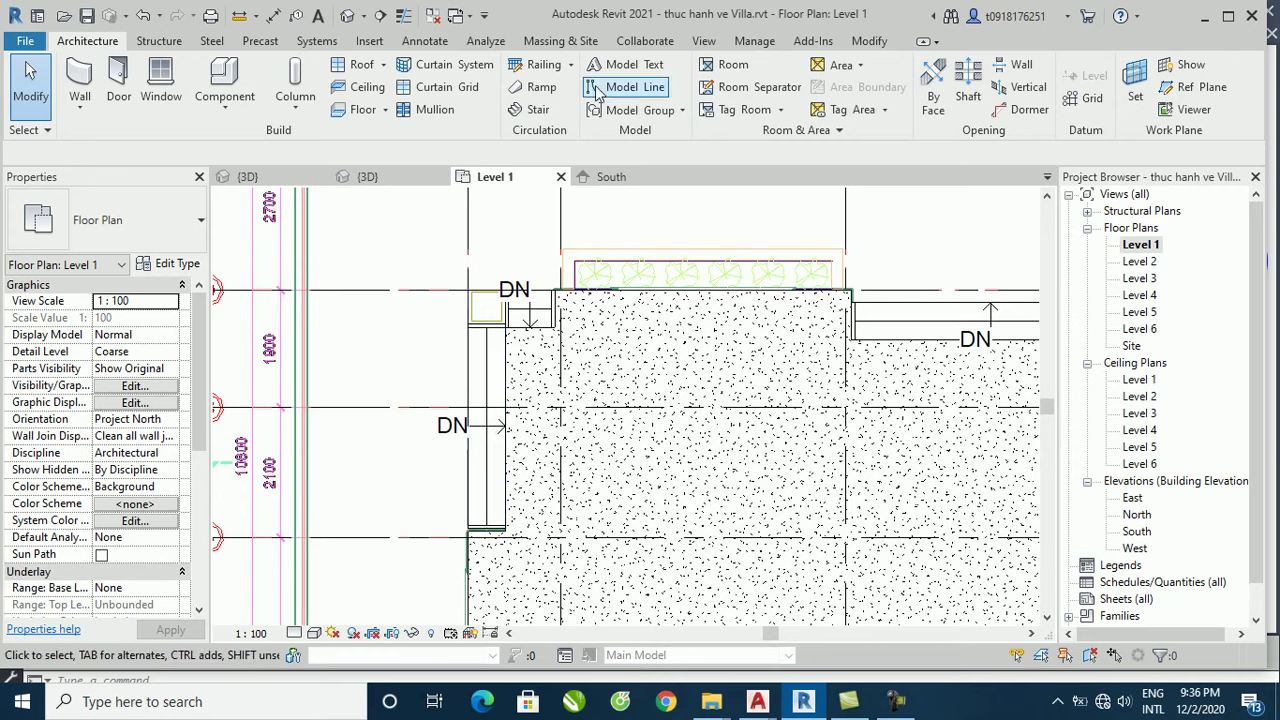
left_click(356, 17)
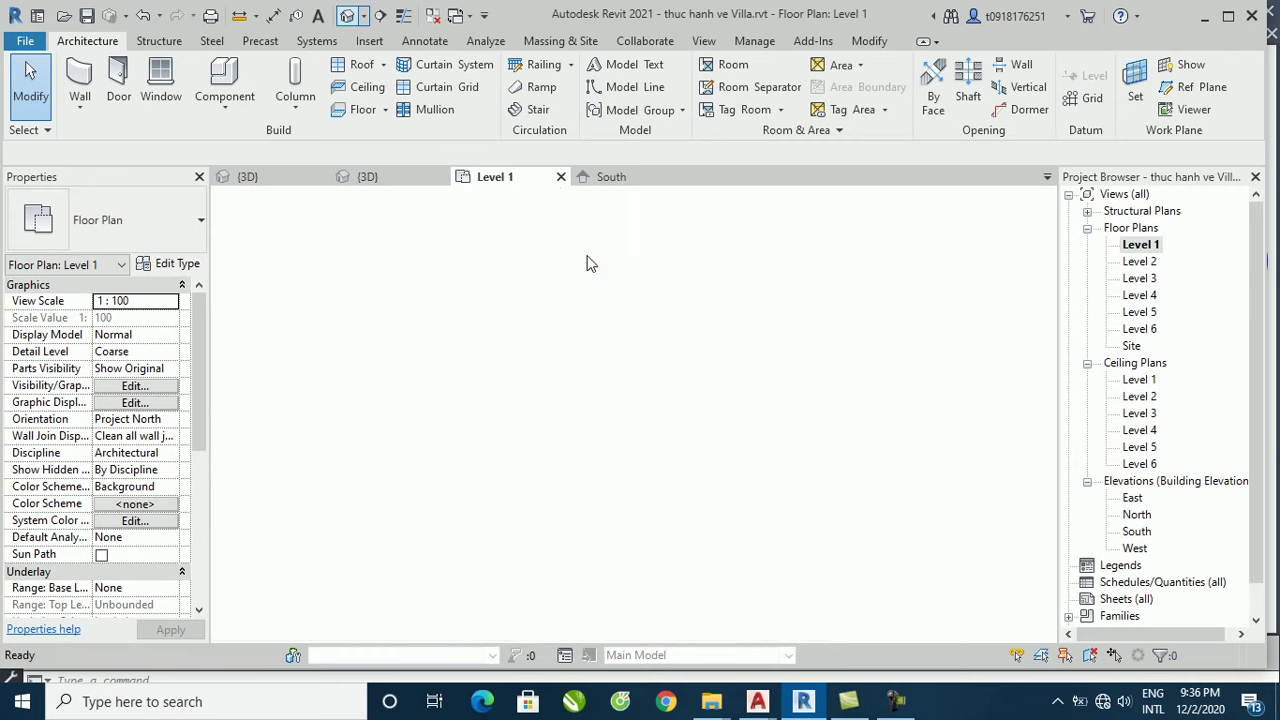
scroll(732, 461, "up", 2)
scroll(710, 450, "up", 2)
scroll(695, 440, "down", 3)
mouse_move(688, 441)
middle_mouse_down("shift")
mouse_move(443, 449)
mouse_move(343, 434)
mouse_move(676, 535)
middle_mouse_up("shift")
scroll(676, 535, "up", 4)
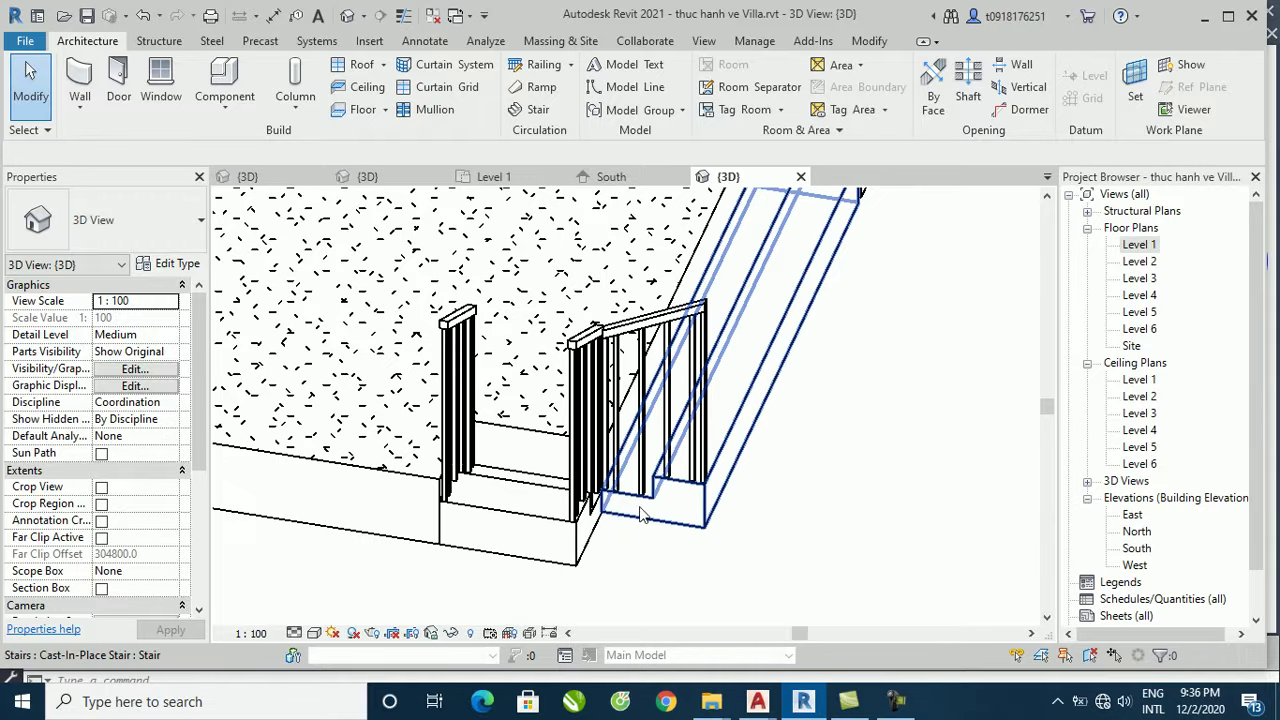
Step: On Level 1, flip the direction of both the corner stair and the long left-edge stair
double_click(1138, 245)
scroll(531, 313, "up", 2)
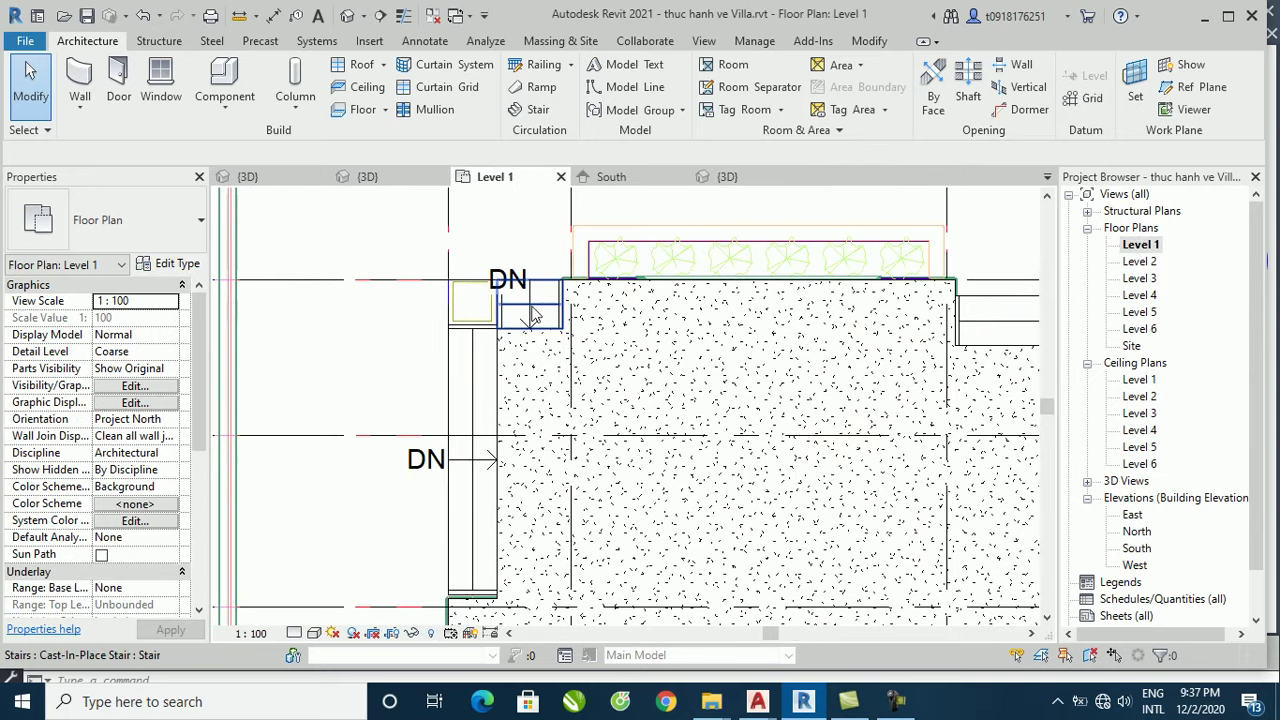
left_click(533, 313)
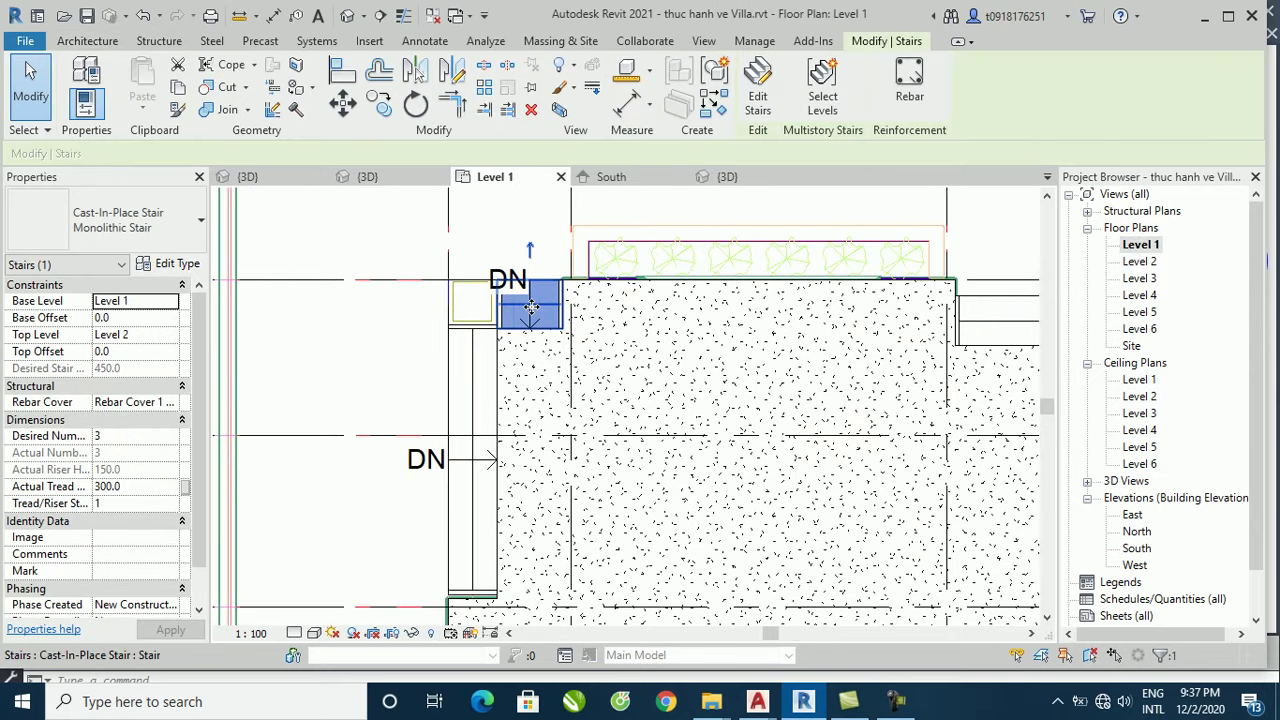
left_click(530, 252)
left_click(476, 468)
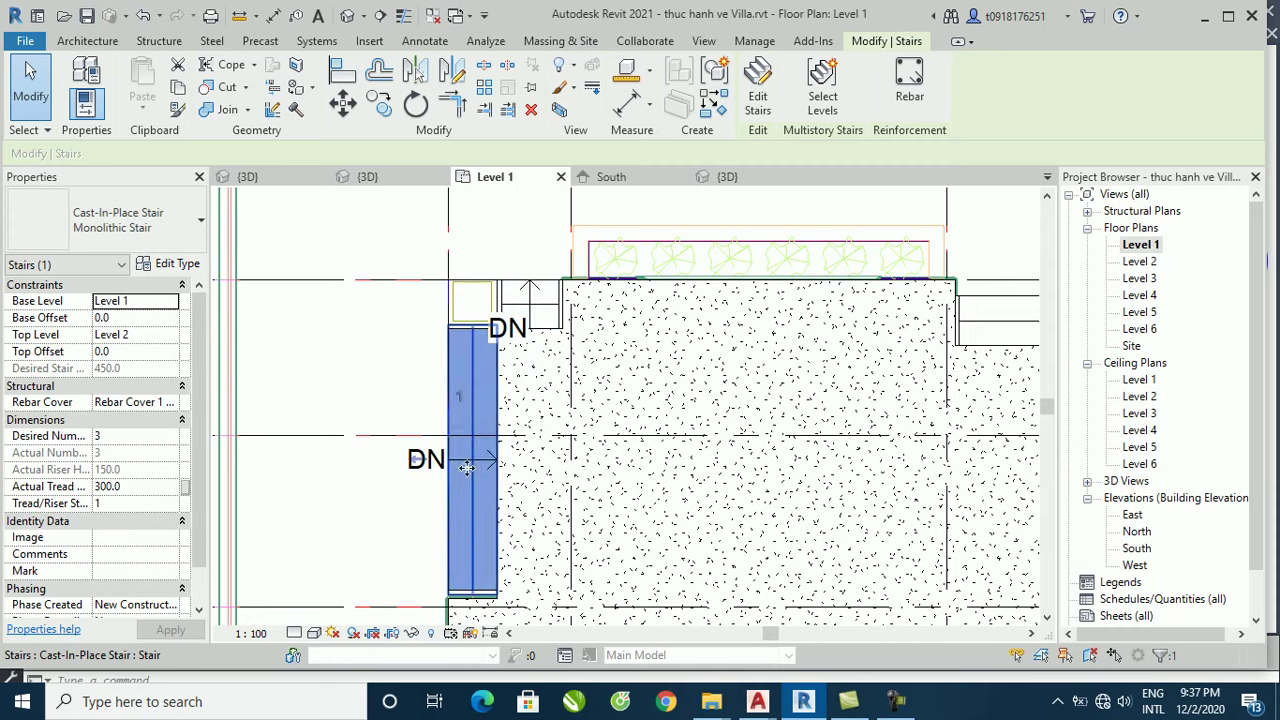
left_click(421, 463)
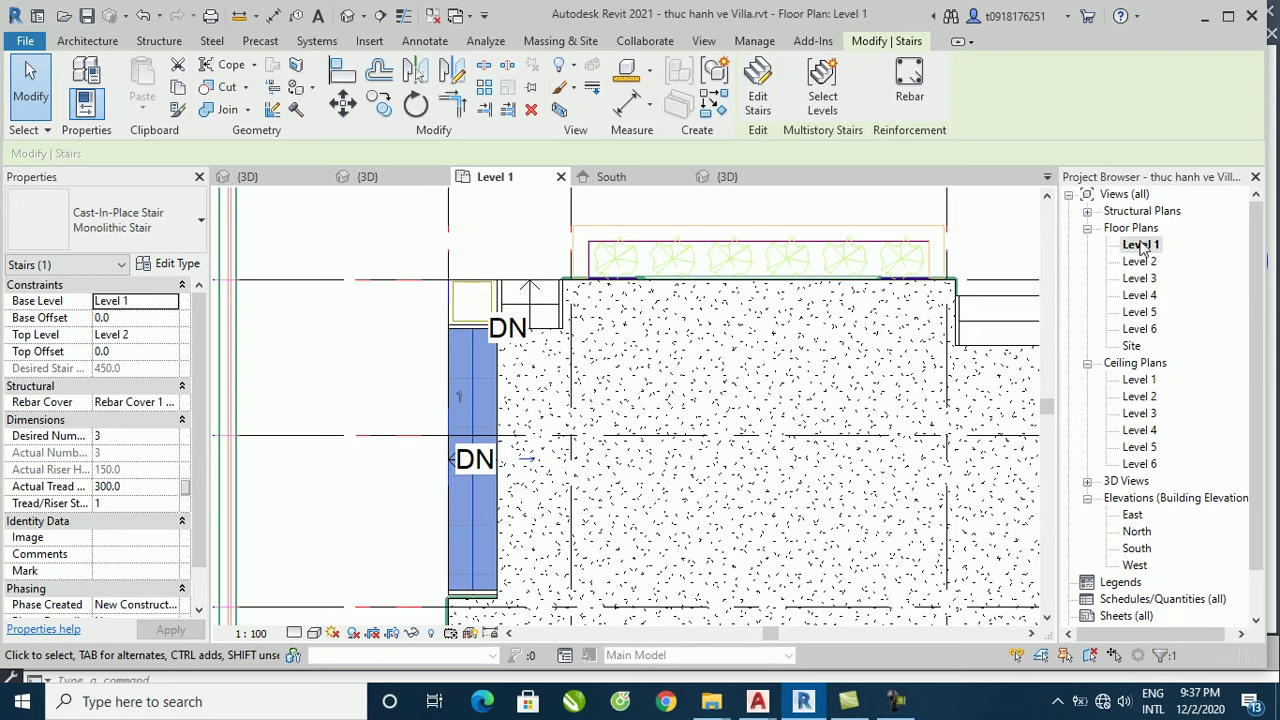
Step: Return to the 3D view to check the flipped stairs
left_click(724, 177)
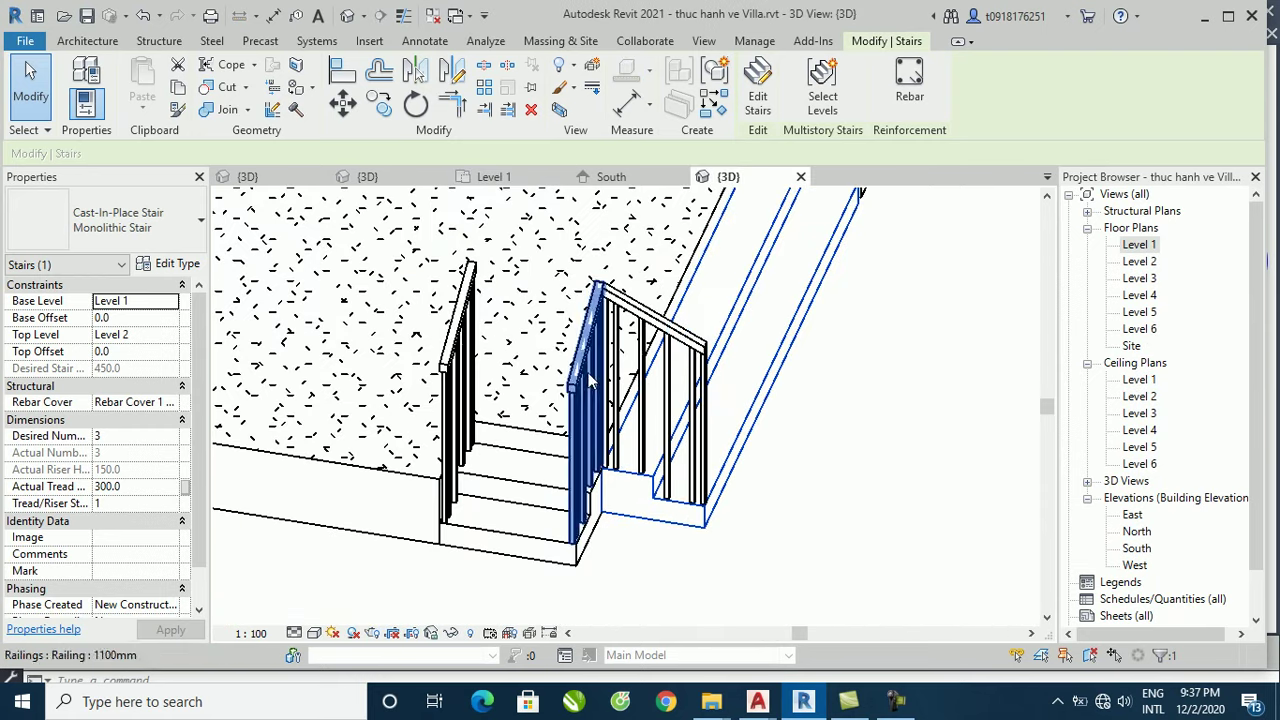
left_click(847, 479)
scroll(640, 391, "down", 3)
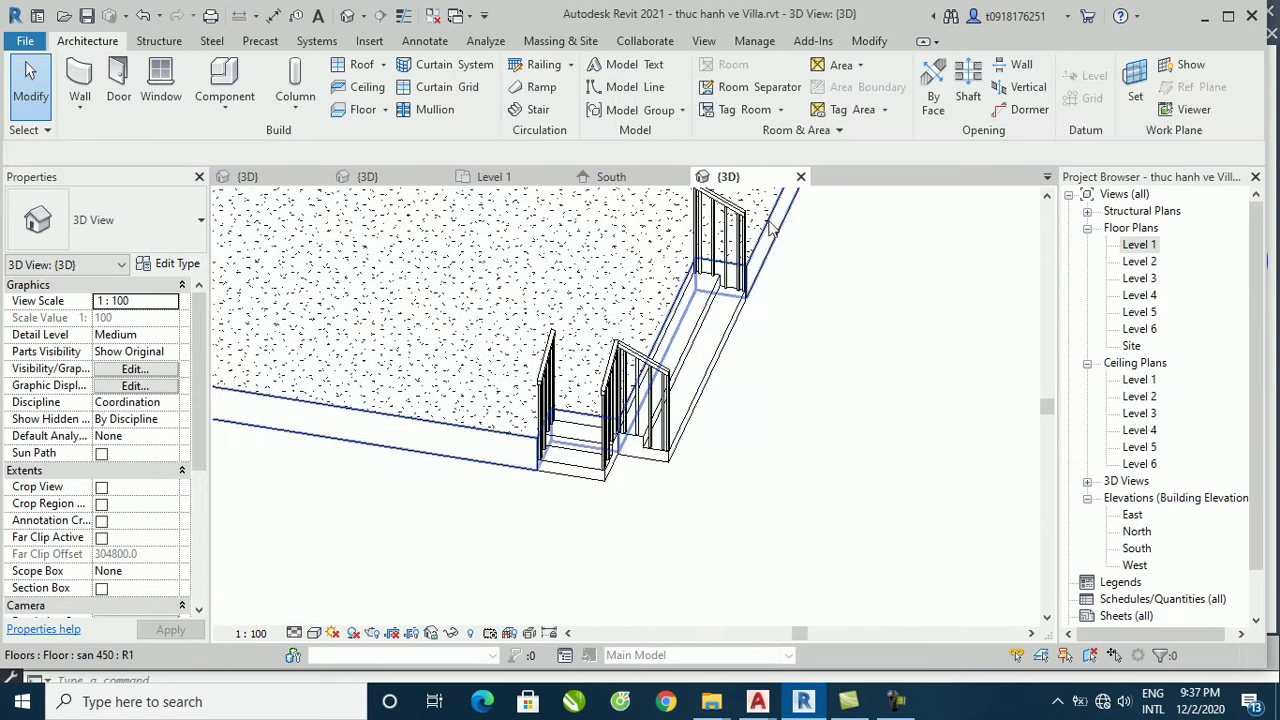
Step: Delete the first stair railings on the entrance steps in the 3D view
left_click(741, 222)
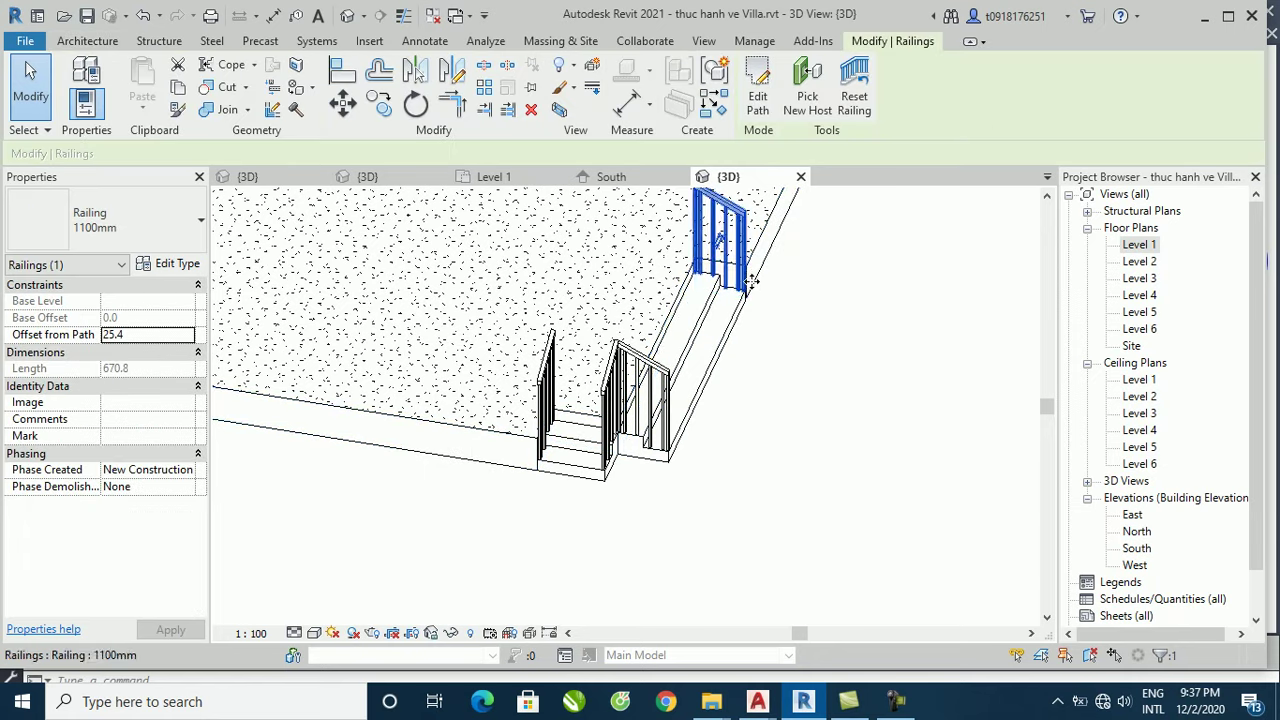
key("Escape")
left_click(635, 390)
key("Delete")
left_click(608, 397)
key("Delete")
left_click(547, 390)
key("Delete")
Step: Delete the remaining right and left stair railings
scroll(547, 390, "down", 3)
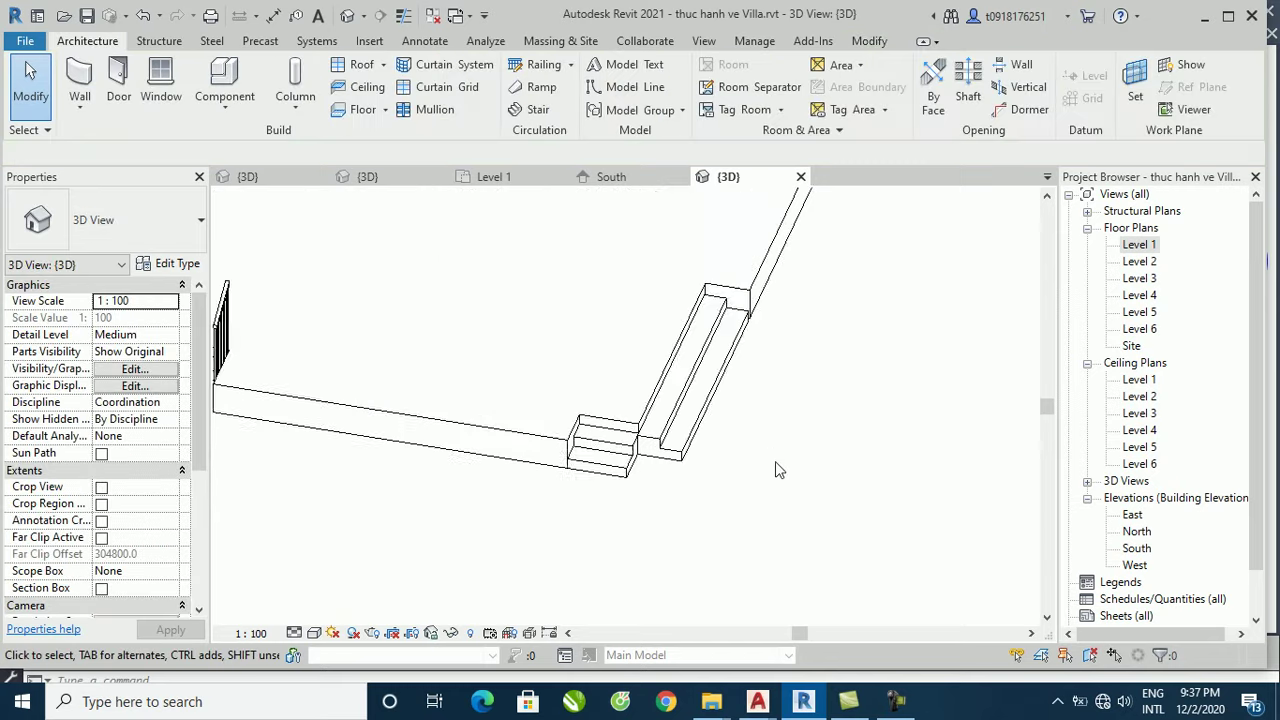
scroll(497, 398, "up", 2)
left_click(497, 398)
key("Delete")
left_click(255, 355)
key("Delete")
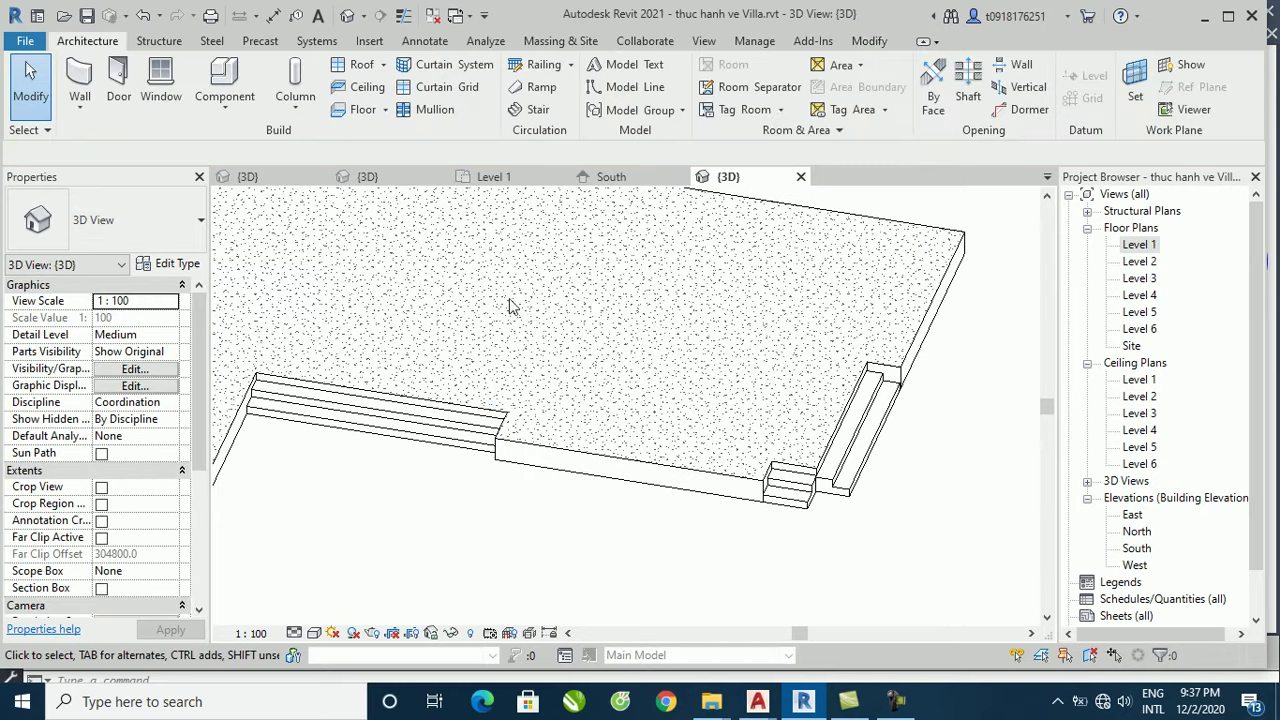
Step: Check the railing-free steps in 3D, then return to the Level 1 floor plan
scroll(470, 308, "down", 3)
middle_click_drag(685, 413, 631, 403)
middle_click_drag(851, 406, 642, 426, "shift")
scroll(535, 410, "up", 2)
scroll(538, 415, "up", 2)
scroll(540, 420, "up", 2)
scroll(540, 420, "up", 2)
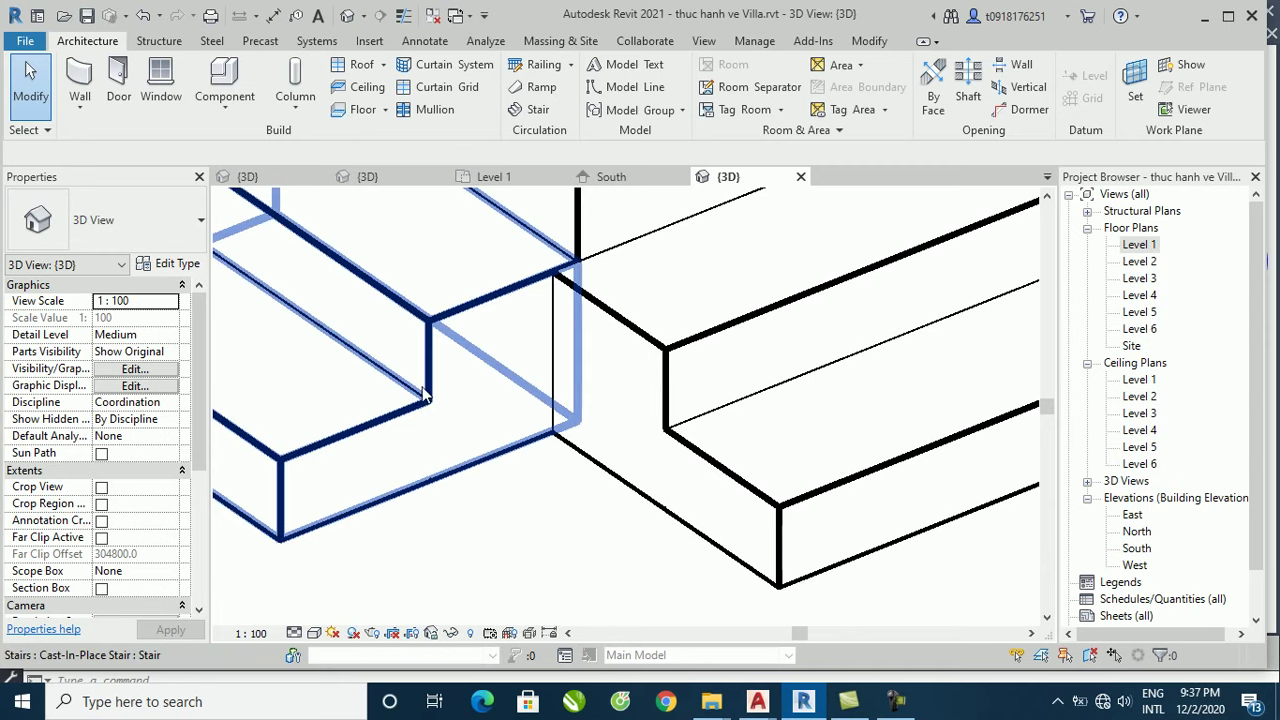
scroll(424, 402, "down", 3)
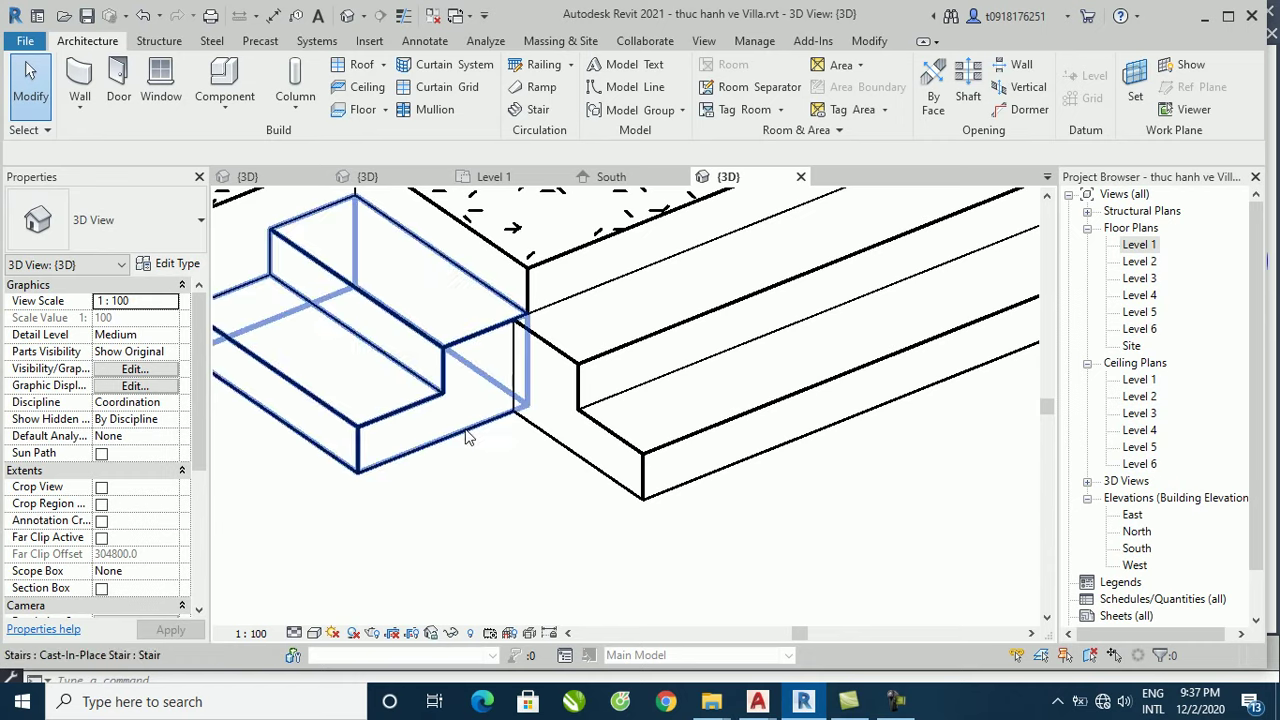
scroll(463, 437, "down", 5)
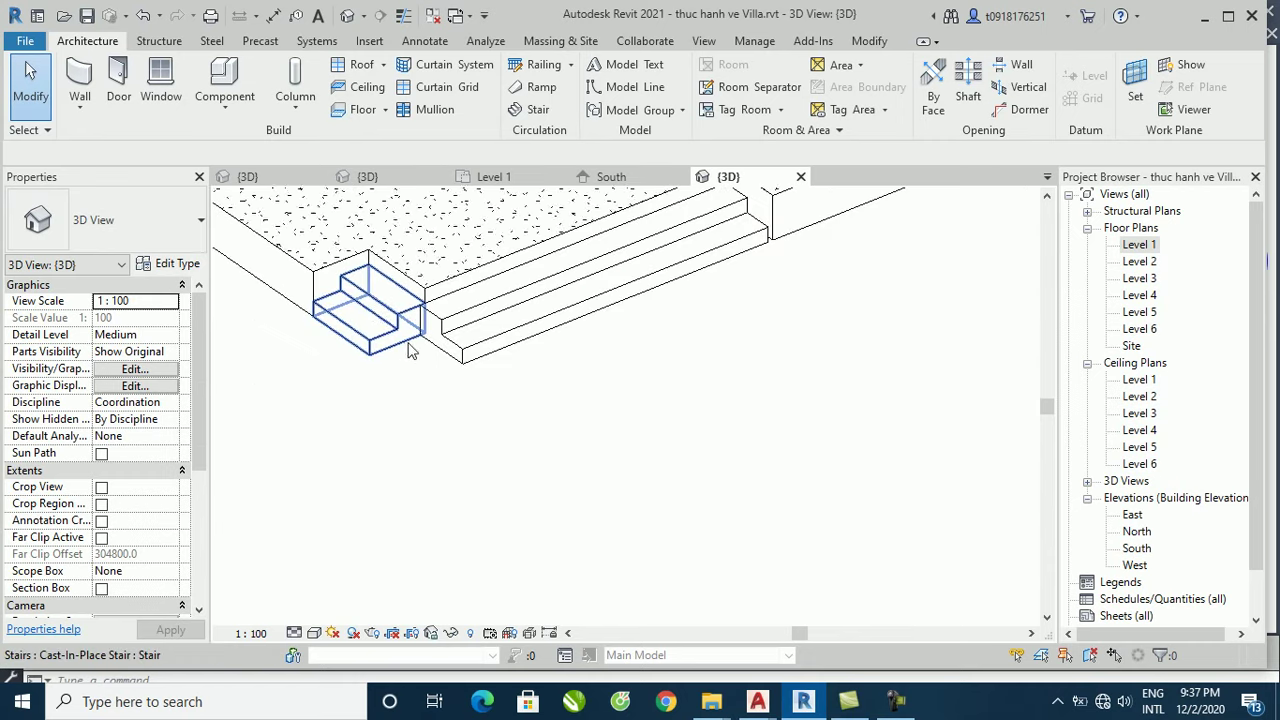
double_click(1137, 246)
scroll(615, 340, "down", 3)
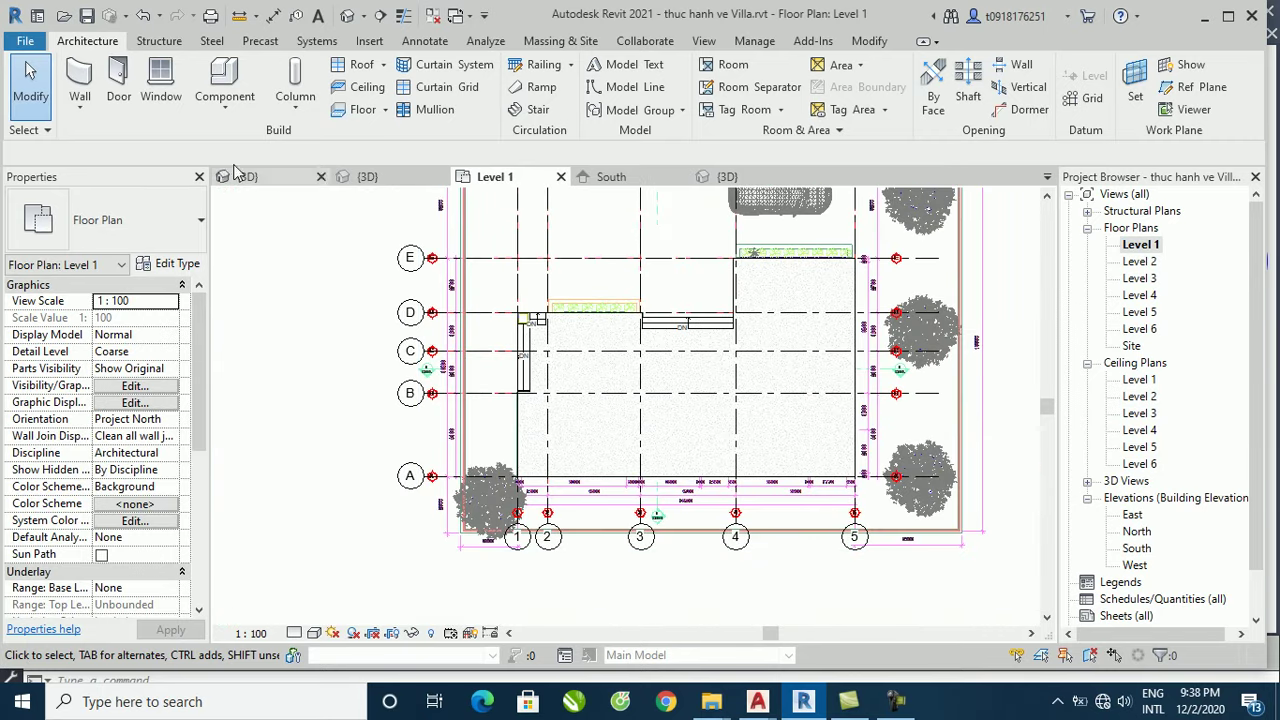
Step: Start a new stair with its Top Level set to Level 3 and apply
left_click(540, 110)
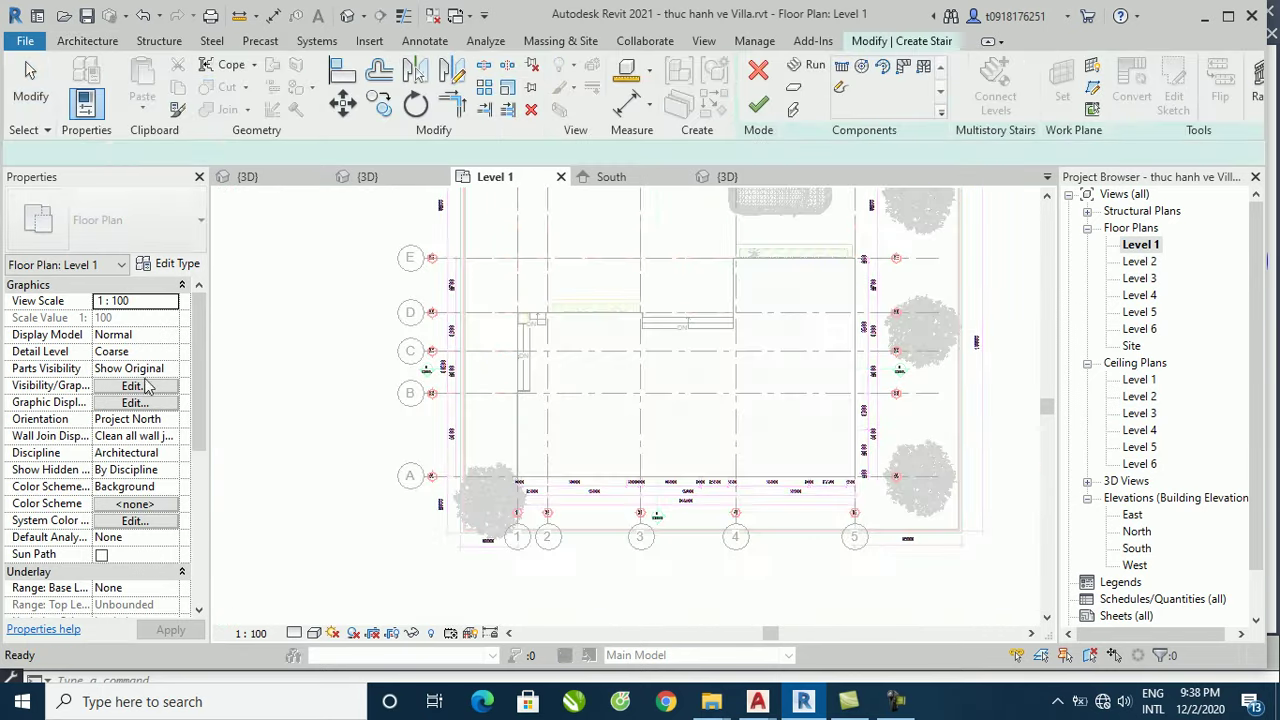
left_click(140, 336)
left_click(170, 335)
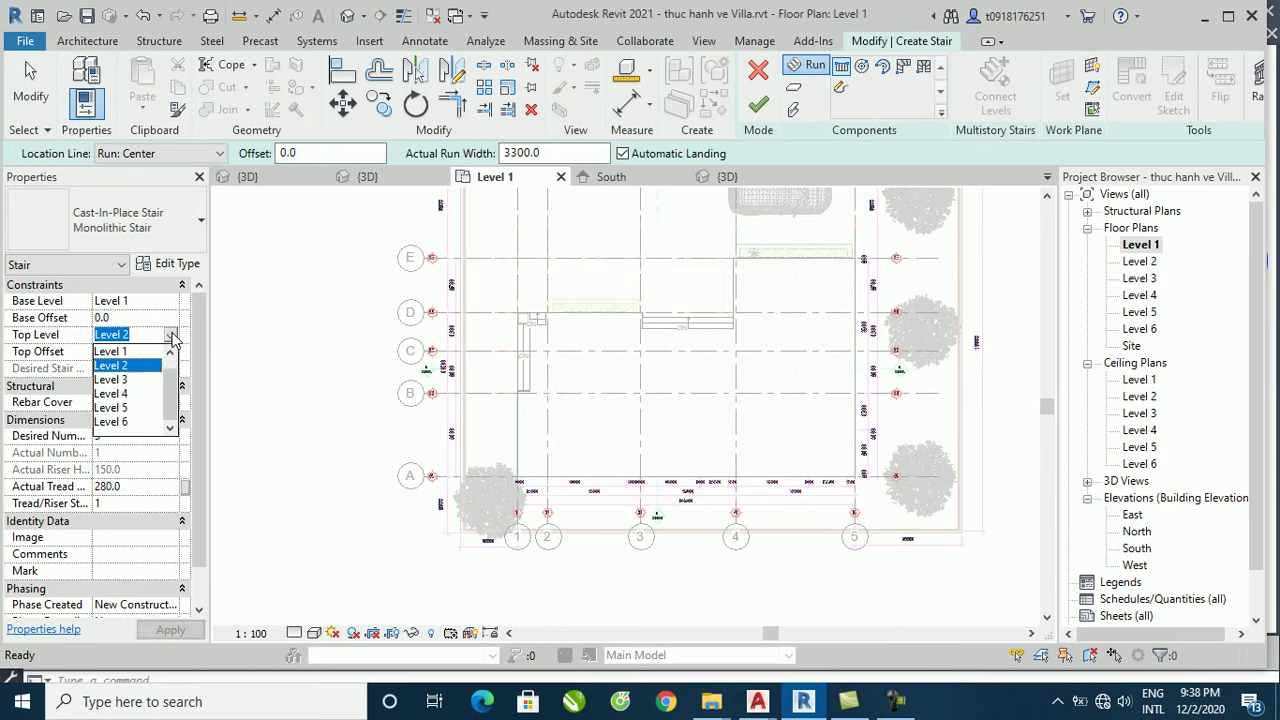
left_click(112, 380)
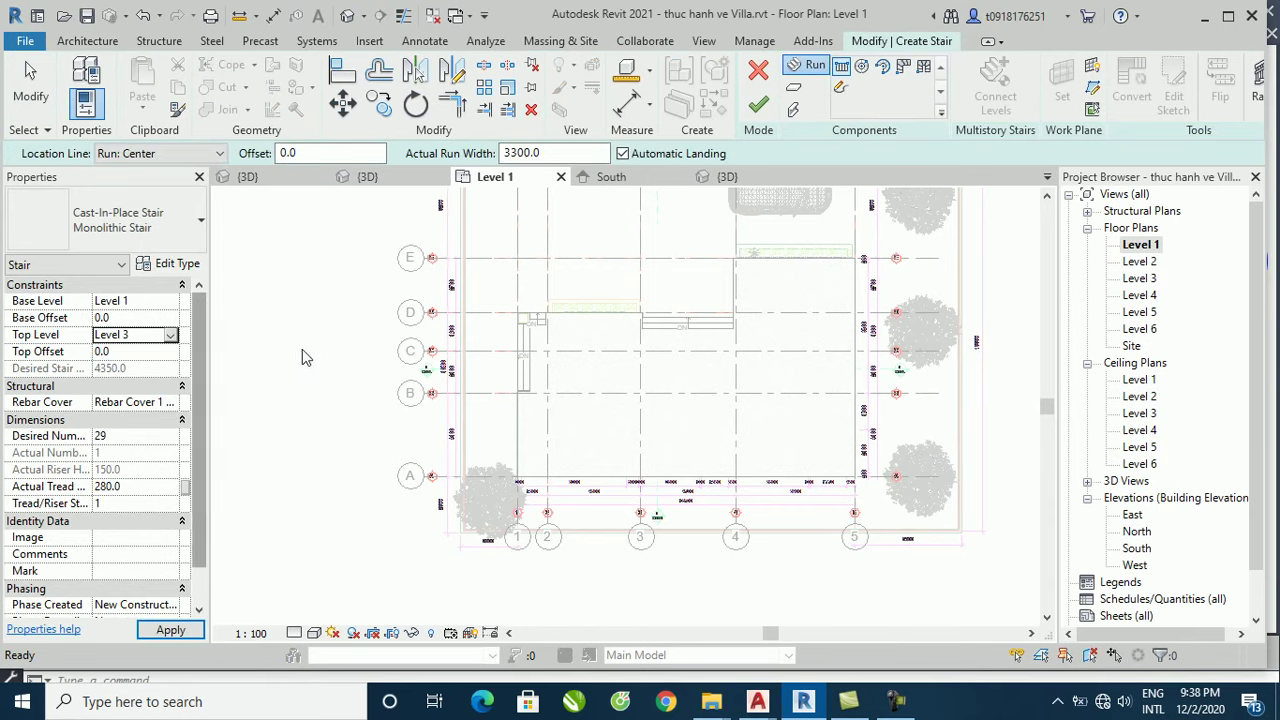
scroll(300, 357, "down", 2)
left_click(170, 630)
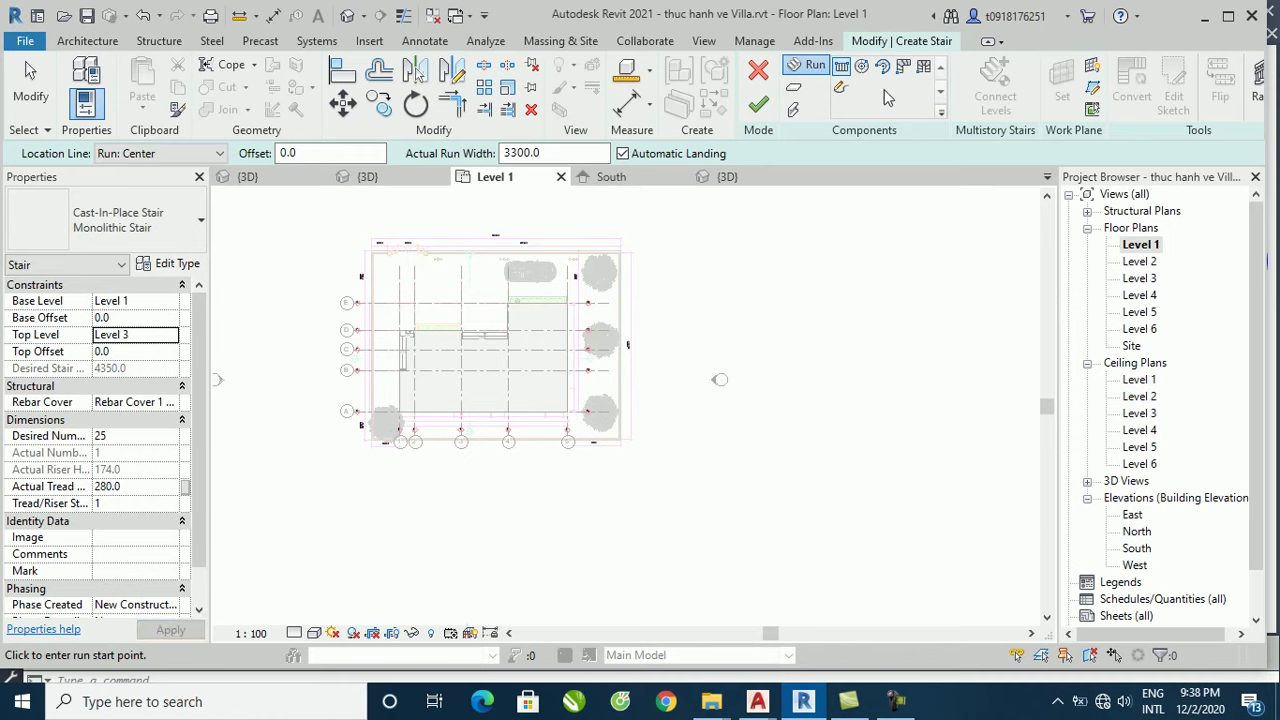
Step: Draw a 25-riser run below the building and finish the stair
left_click(629, 522)
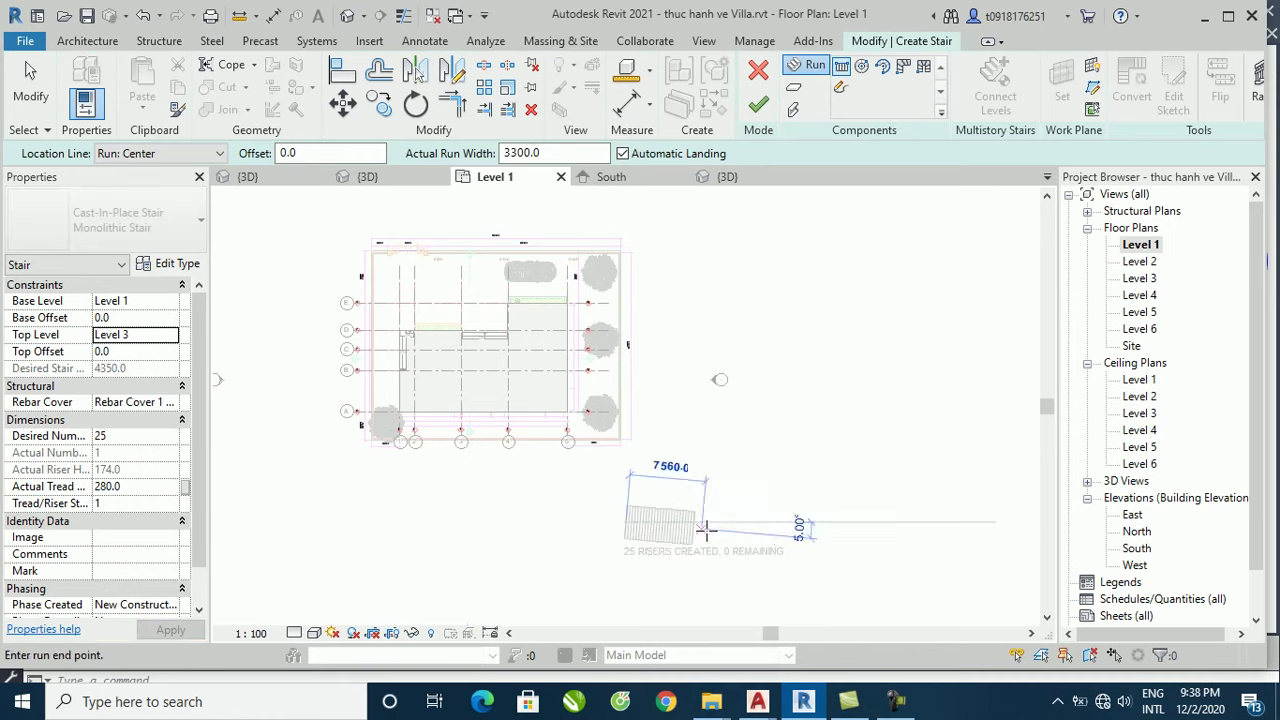
left_click(755, 522)
key("Escape")
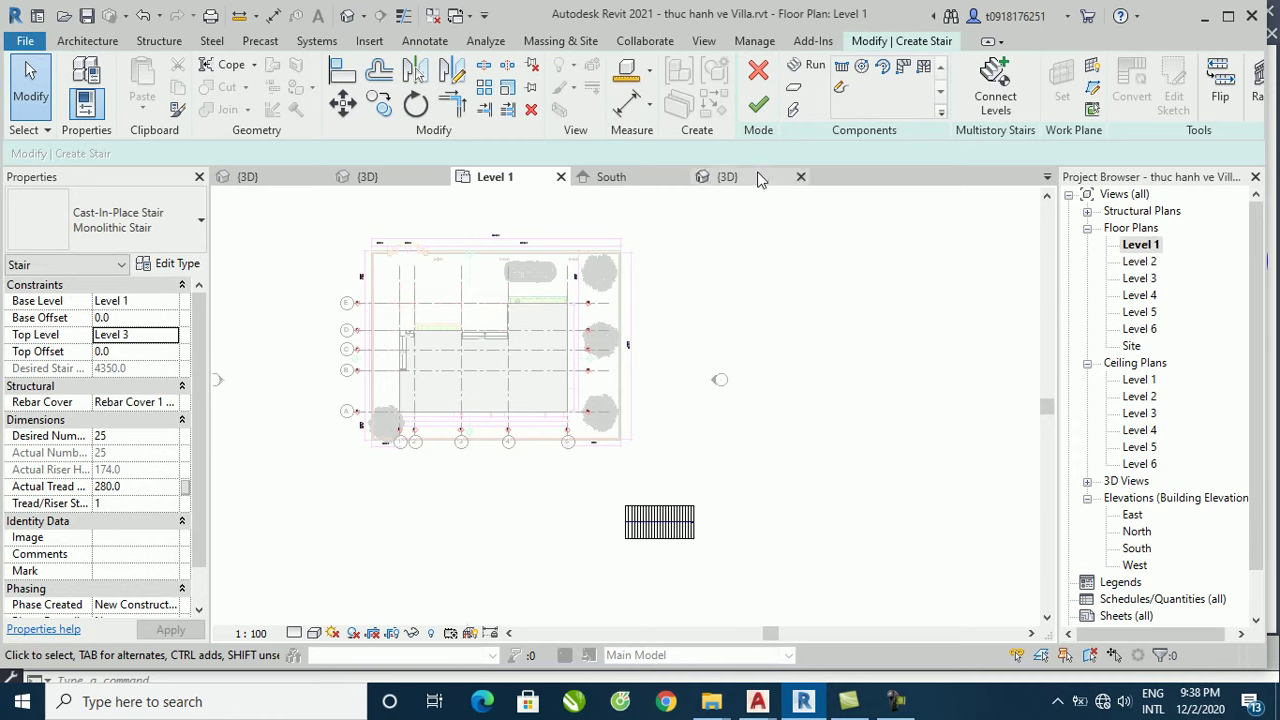
left_click(757, 106)
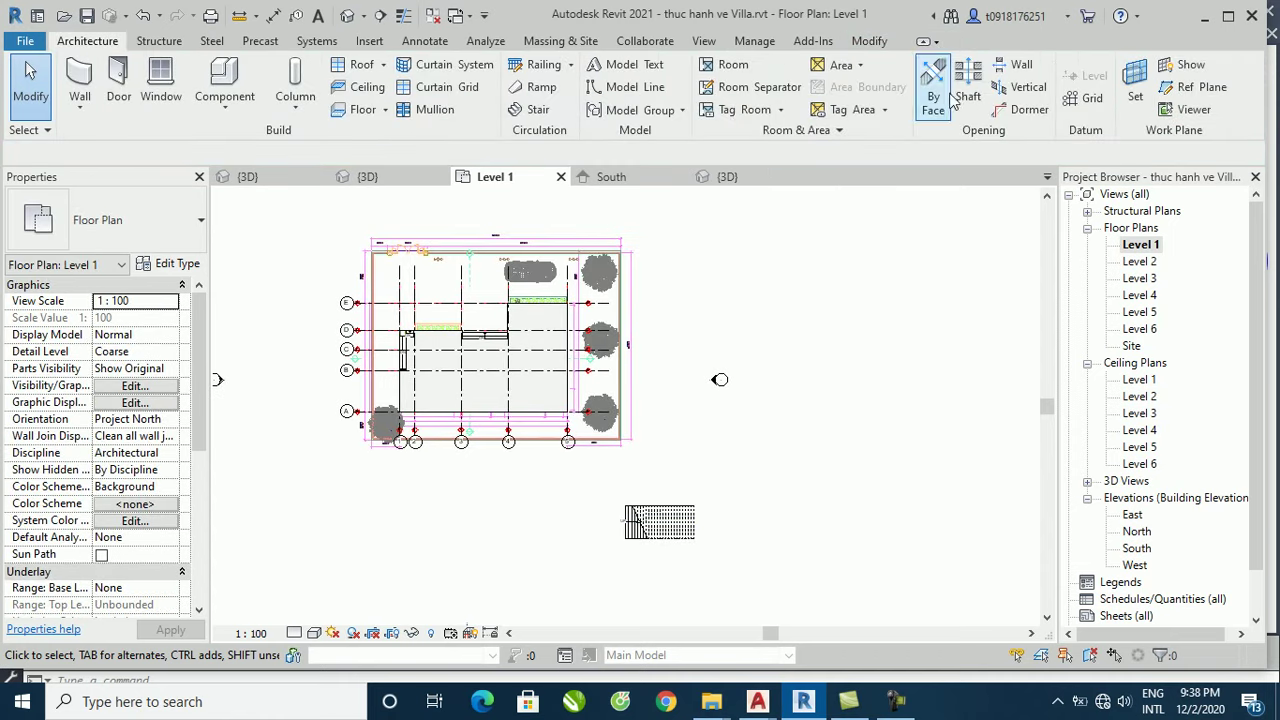
Step: Open the default 3D view and orbit around the new stair
left_click(347, 18)
scroll(625, 330, "down", 2)
scroll(636, 370, "down", 2)
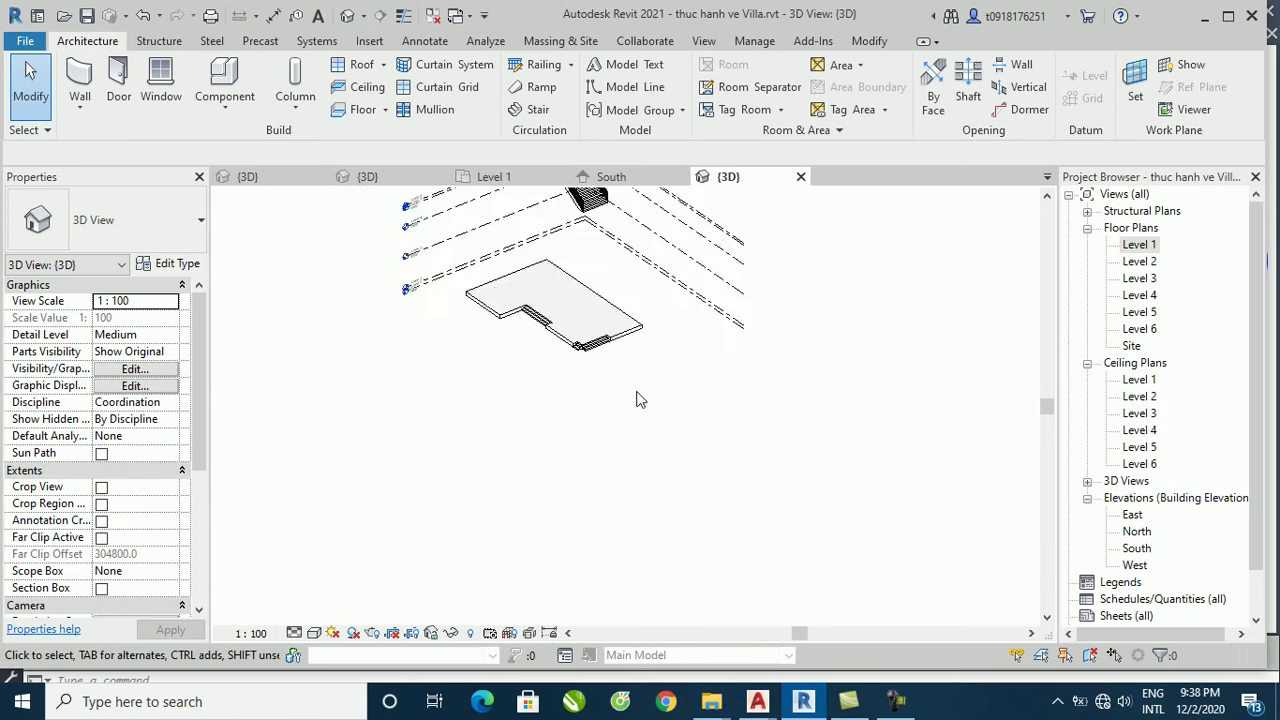
scroll(670, 375, "up", 2)
scroll(650, 350, "up", 2)
mouse_move(630, 328)
middle_mouse_down("shift")
mouse_move(684, 365)
mouse_move(366, 410)
middle_mouse_up("shift")
scroll(380, 400, "up", 3)
scroll(375, 365, "up", 2)
scroll(380, 360, "up", 2)
scroll(403, 342, "up", 2)
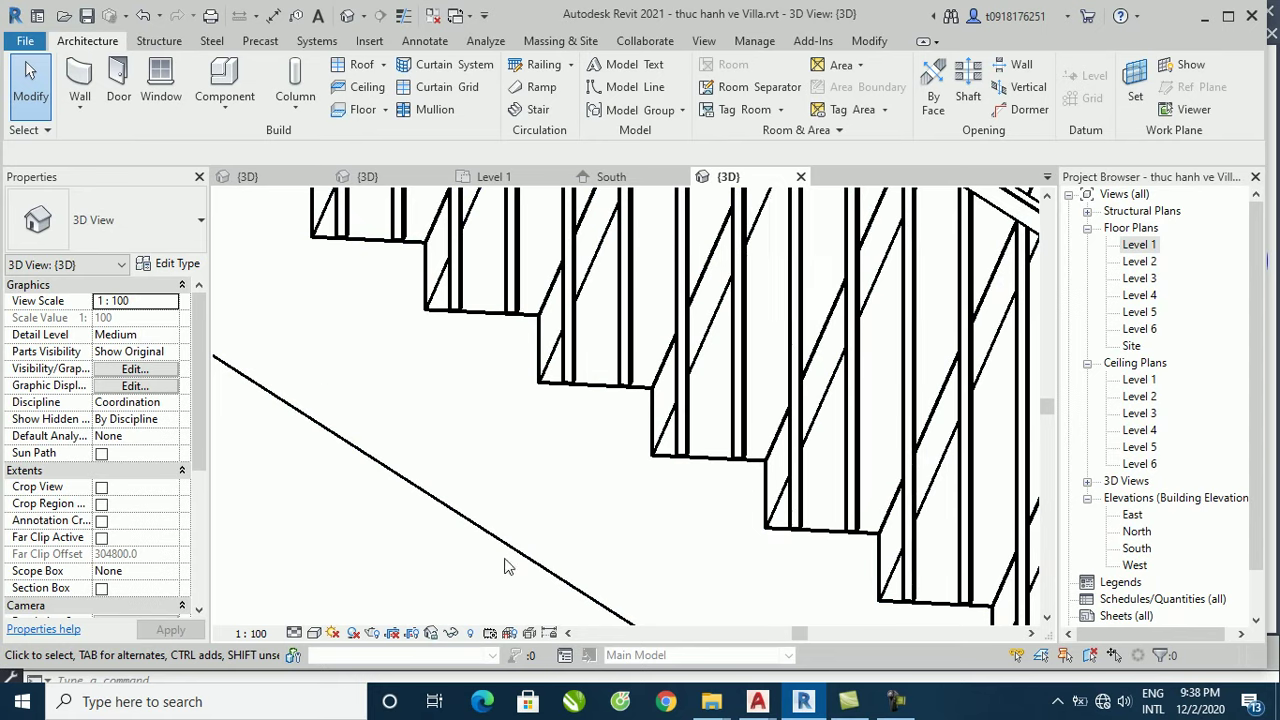
Step: Zoom and orbit to inspect the slab, then switch to the Villa 3D view
scroll(505, 566, "down", 1)
scroll(620, 500, "down", 2)
scroll(733, 428, "down", 2)
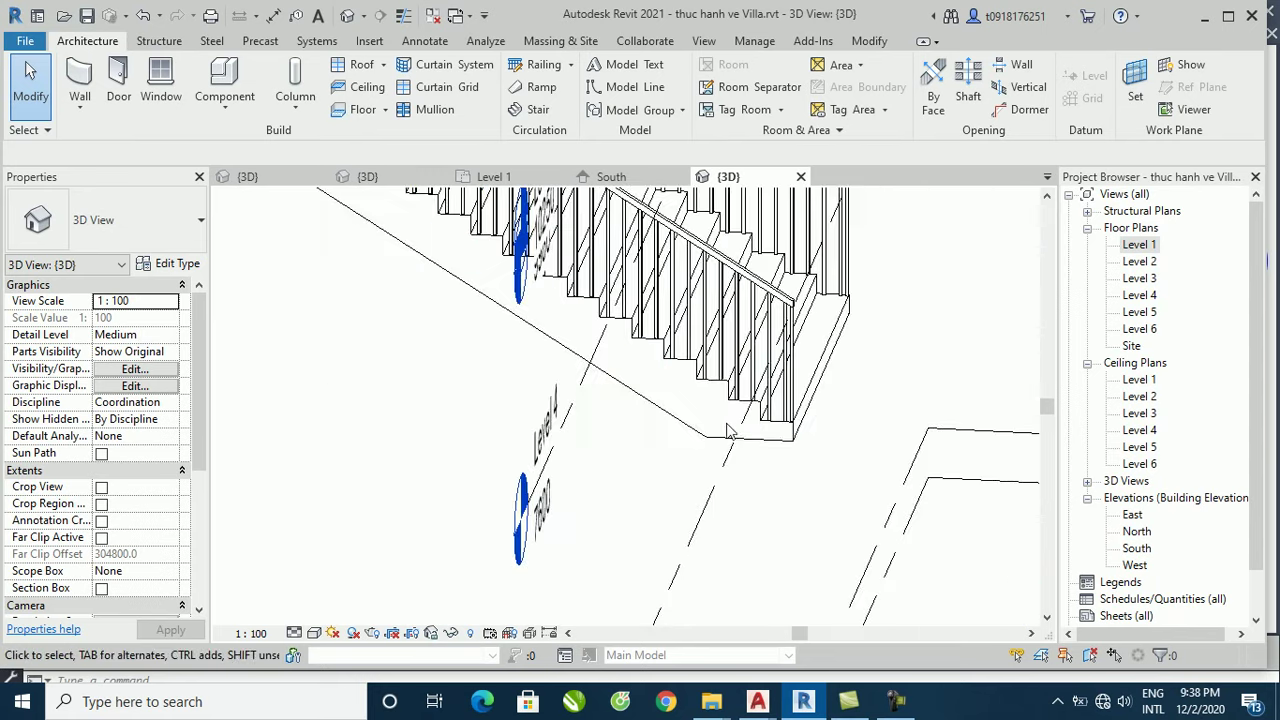
scroll(700, 452, "up", 1)
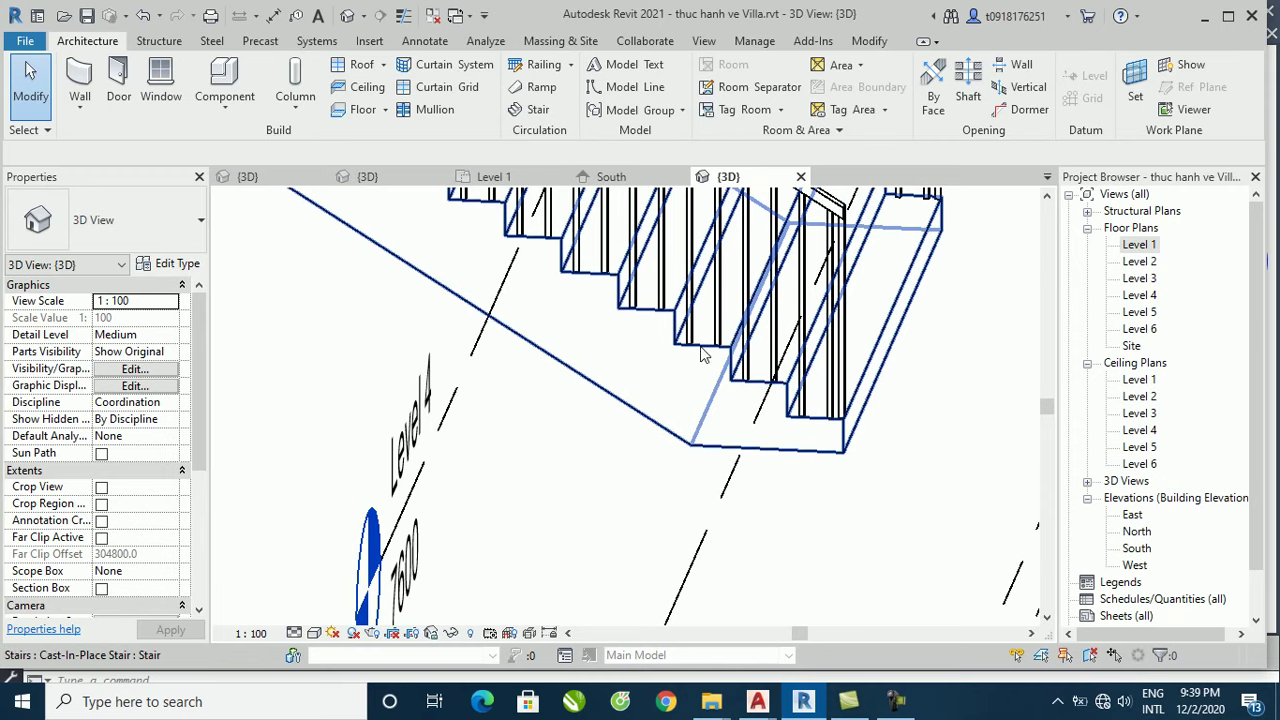
scroll(686, 390, "down", 2)
scroll(686, 390, "down", 2)
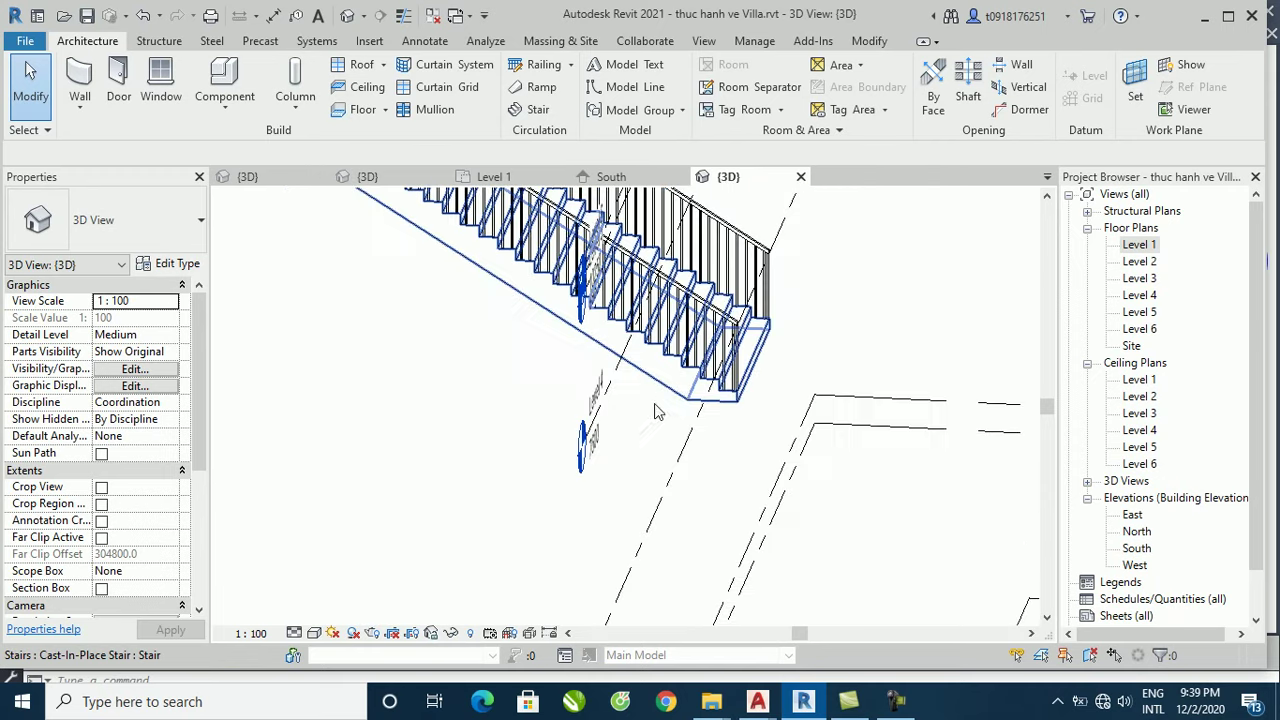
scroll(660, 405, "down", 2)
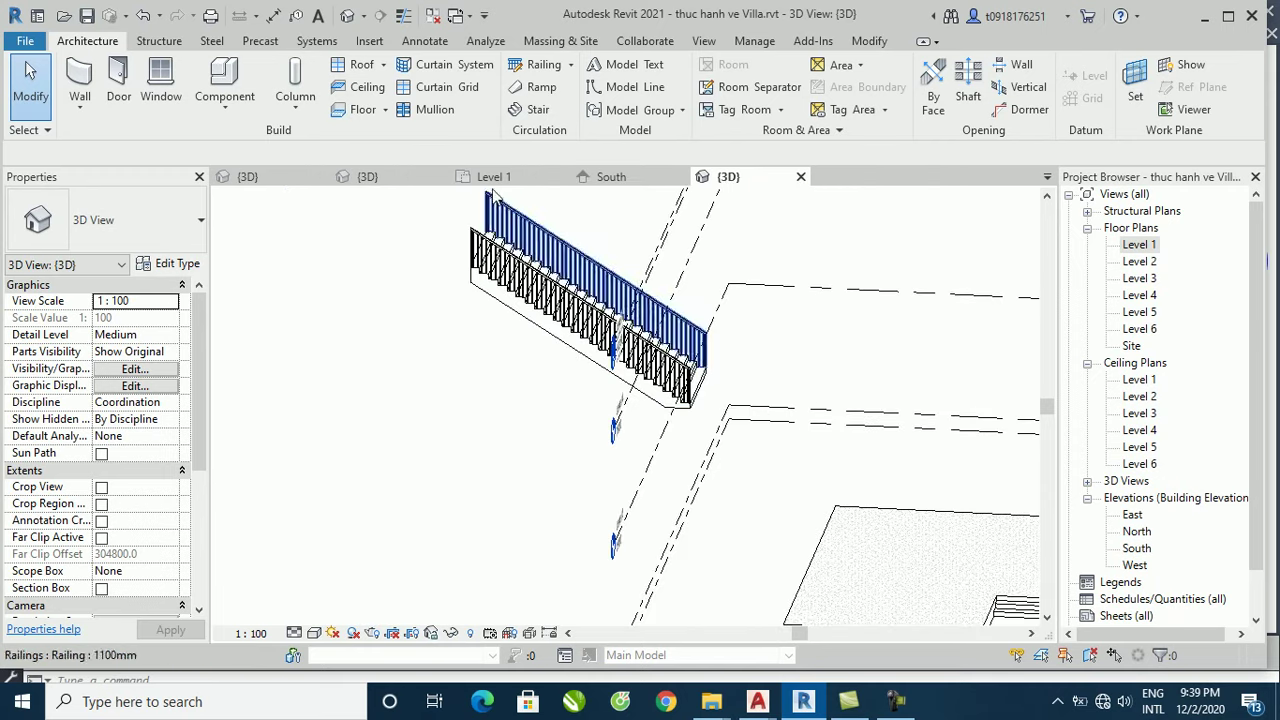
scroll(390, 315, "down", 3)
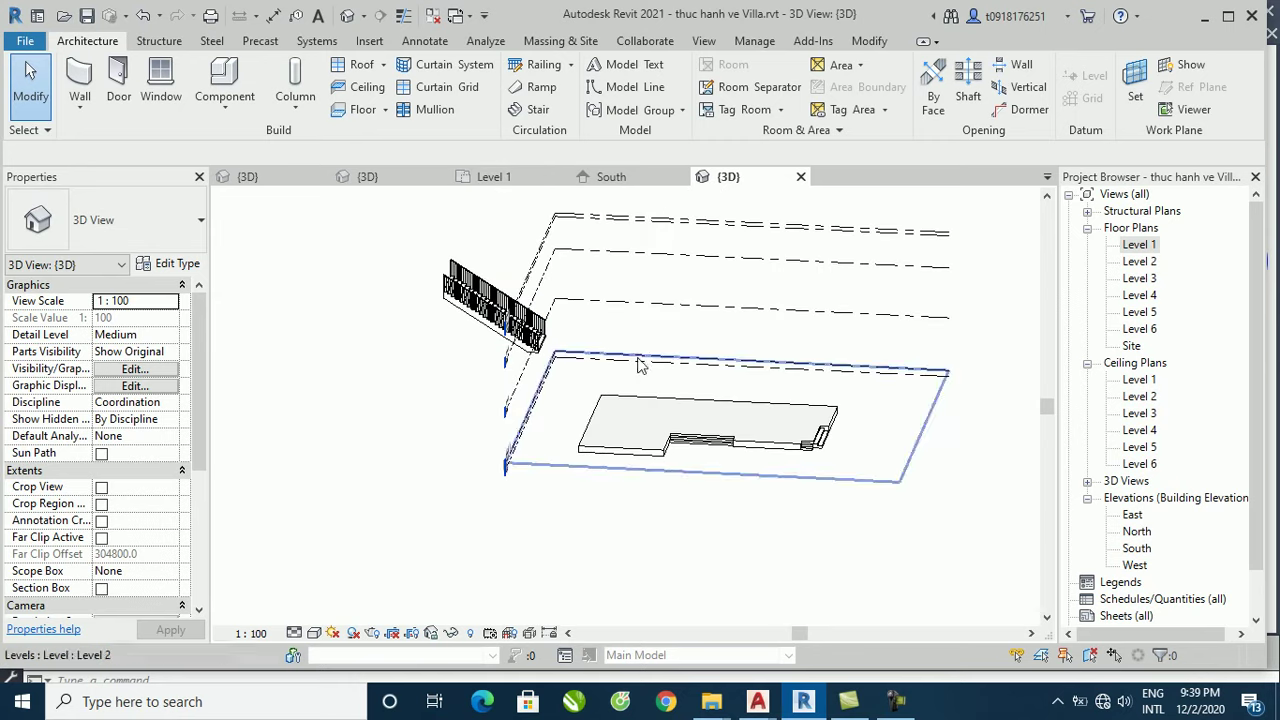
mouse_move(640, 365)
middle_mouse_down("shift")
mouse_move(726, 480)
mouse_move(677, 520)
middle_mouse_up("shift")
scroll(730, 432, "up", 3)
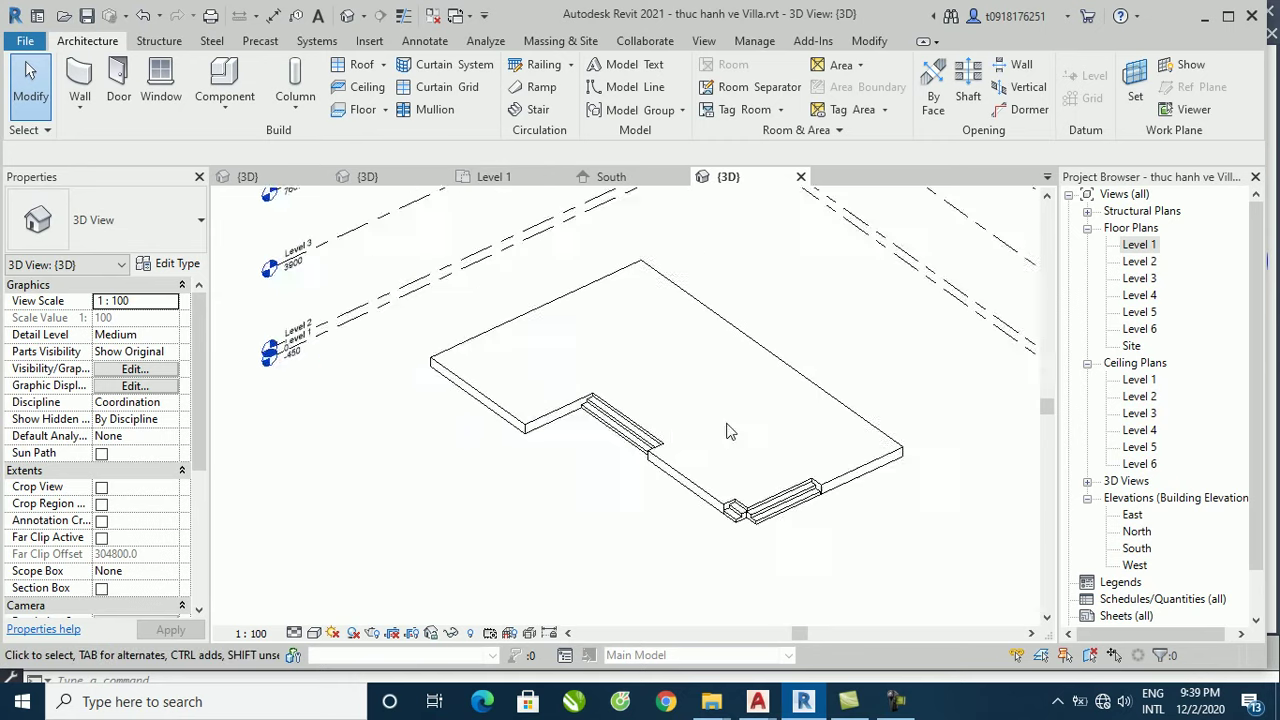
scroll(675, 435, "up", 1)
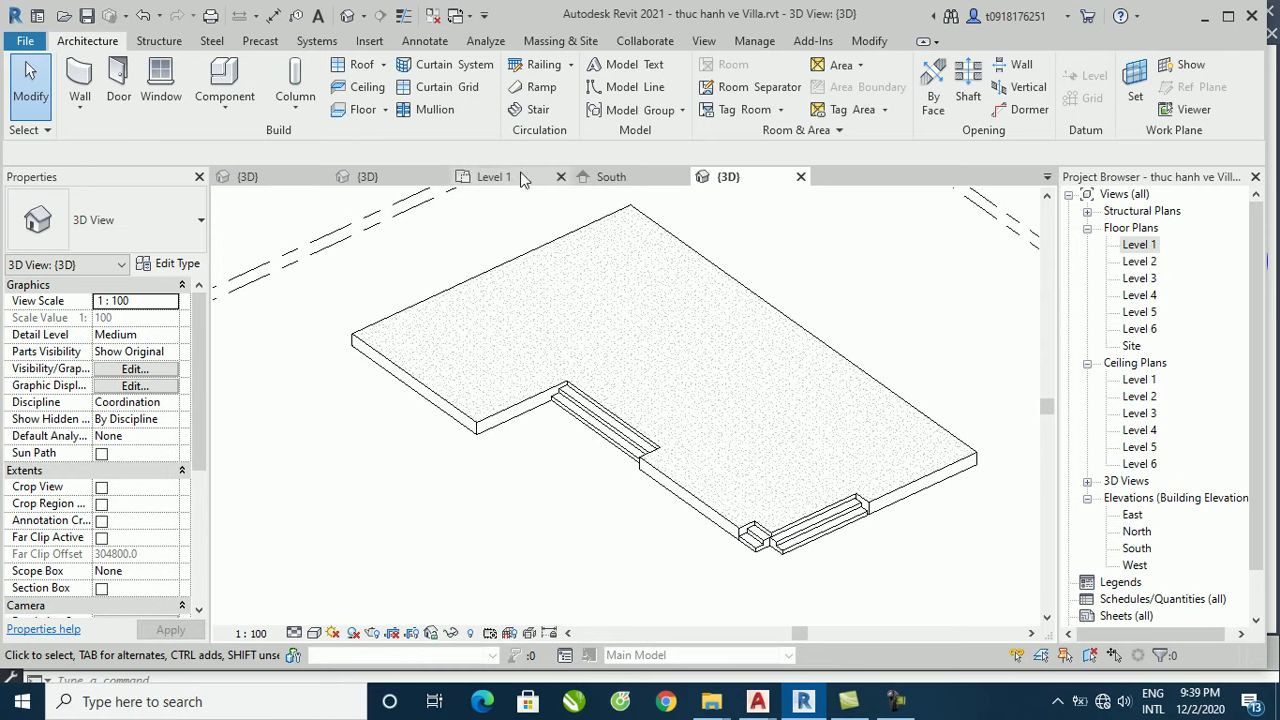
left_click(368, 176)
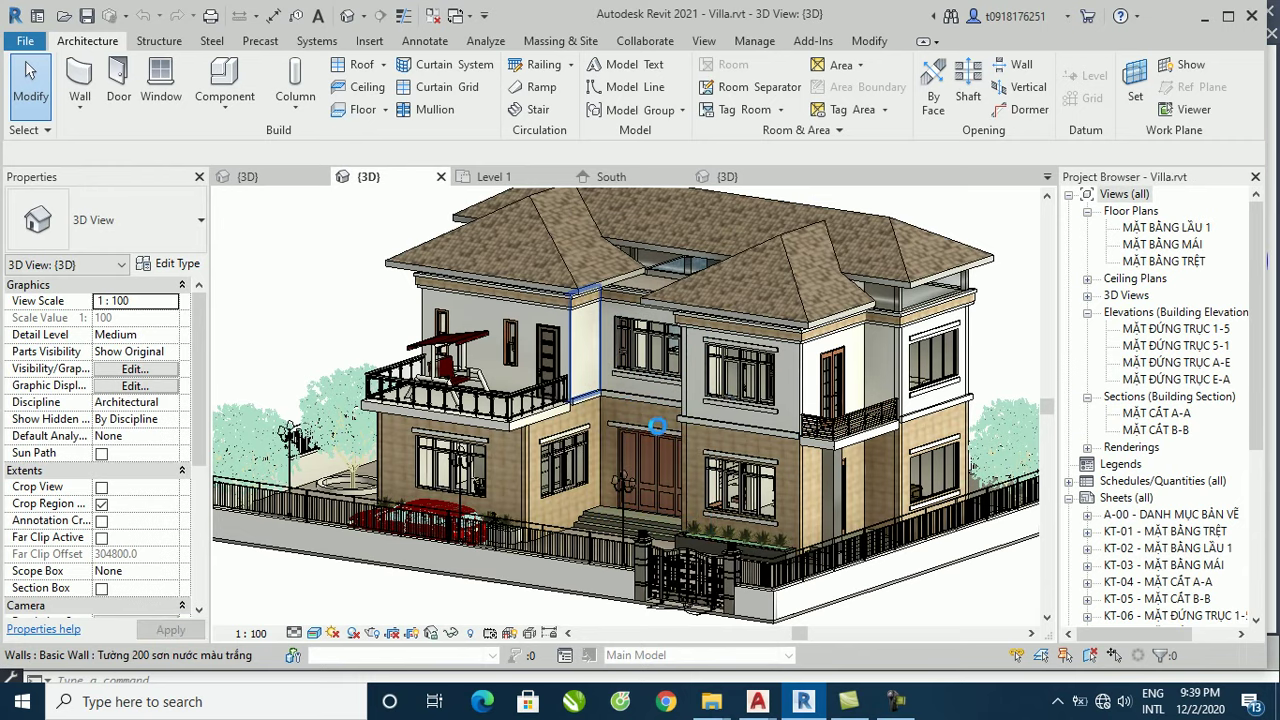
Step: Orbit the Villa model to frontal and corner angles to view roofs and fence
middle_click_drag(656, 427, 700, 440, "shift")
scroll(640, 522, "up", 3)
scroll(814, 586, "down", 4)
middle_click_drag(814, 586, 870, 420, "shift")
scroll(885, 370, "up", 3)
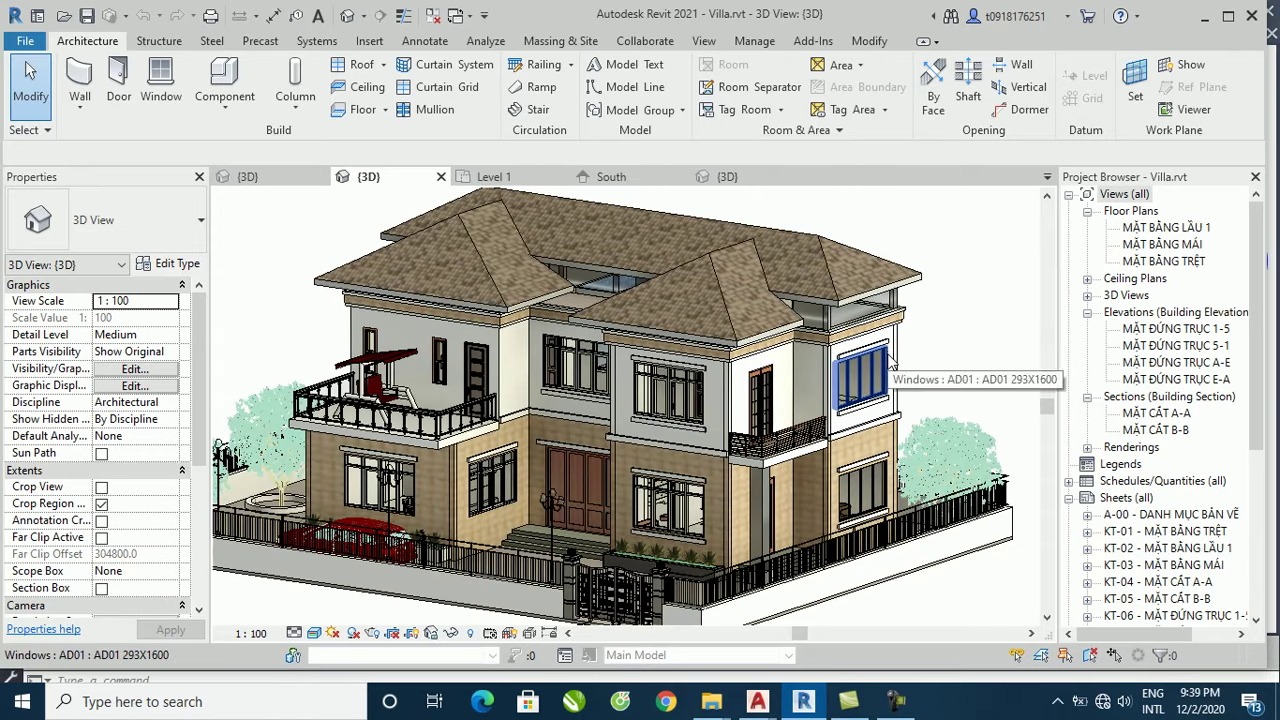